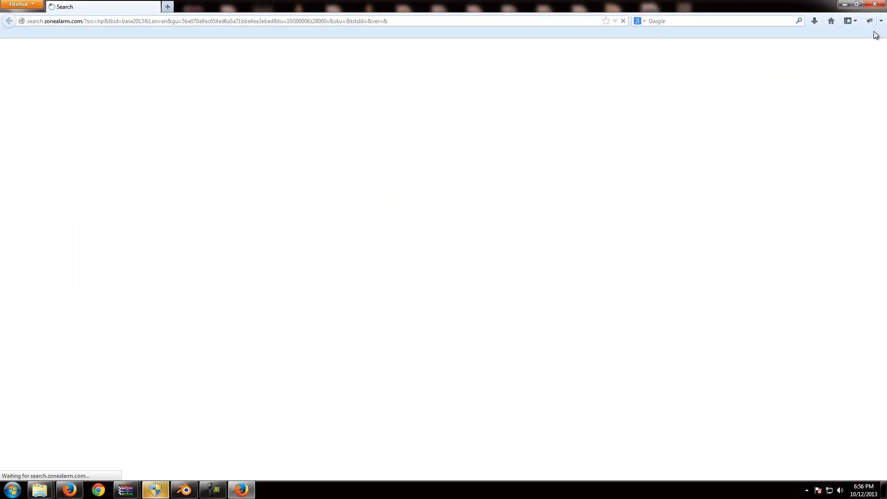
Search Google for "coffee mug" and show the image results.
left_click(715, 19)
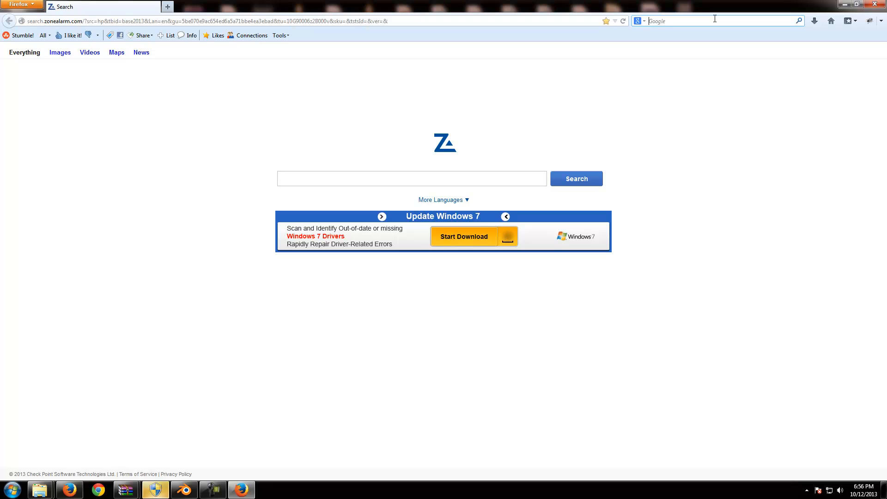
key("Return")
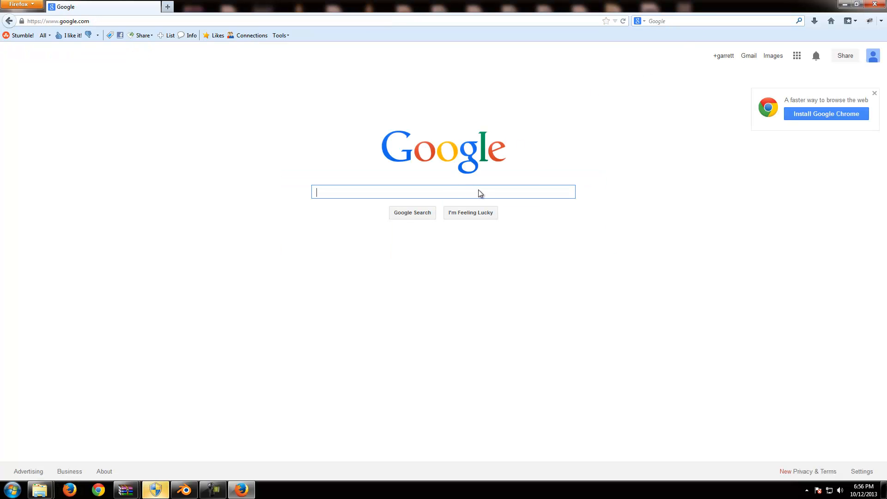
type("coffeem")
key("BackSpace")
type("mug")
key("Return")
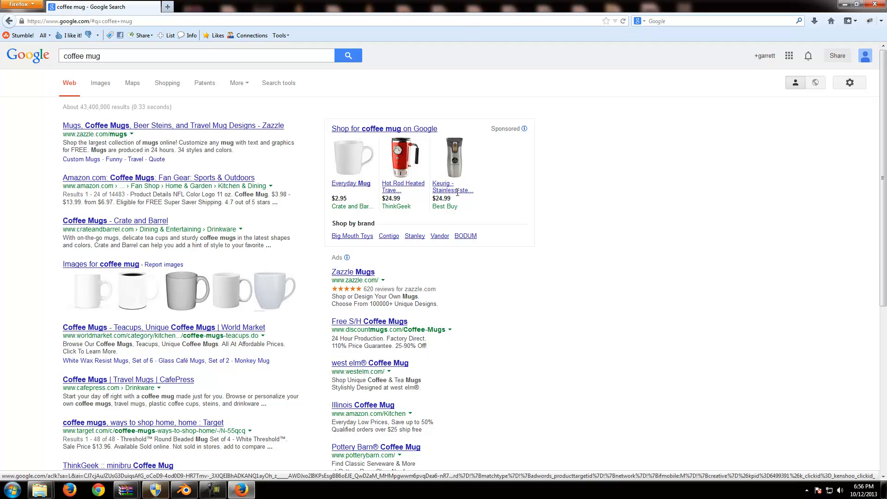
left_click(102, 85)
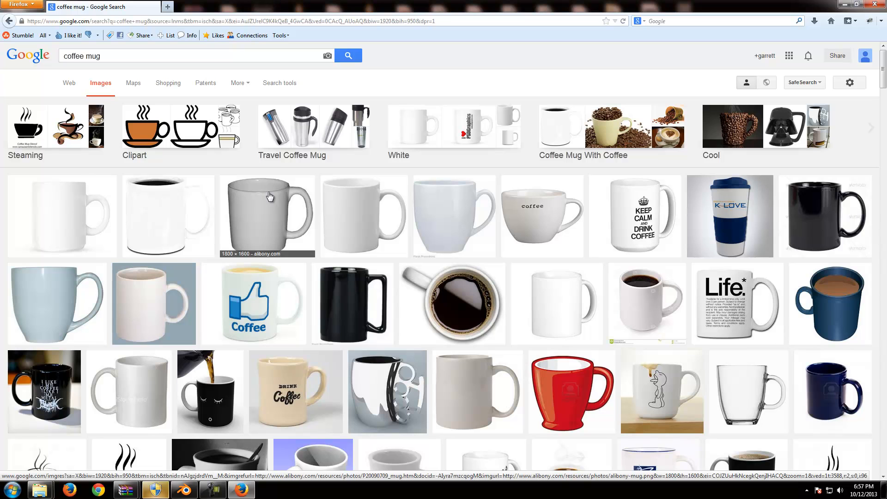
Save the large picture of the plain white mug as the JPEG white-coffee-mug in the Blenderclass folder on the Desktop.
left_click(67, 205)
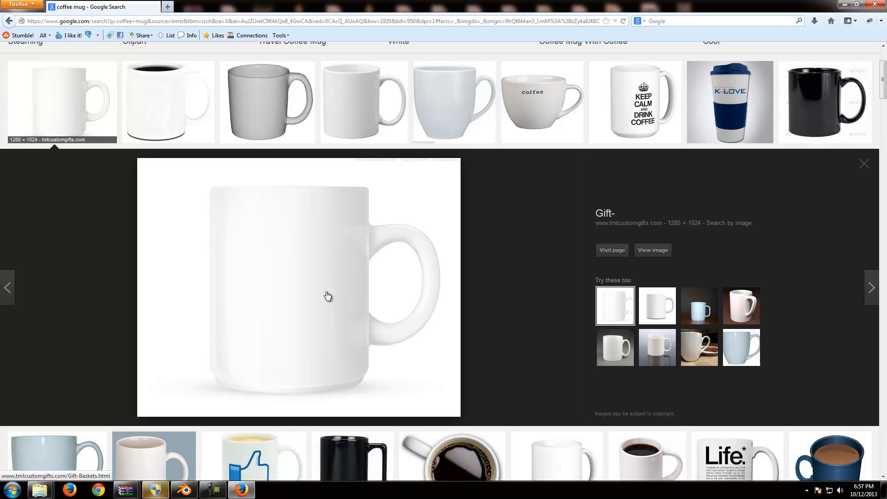
right_click(318, 265)
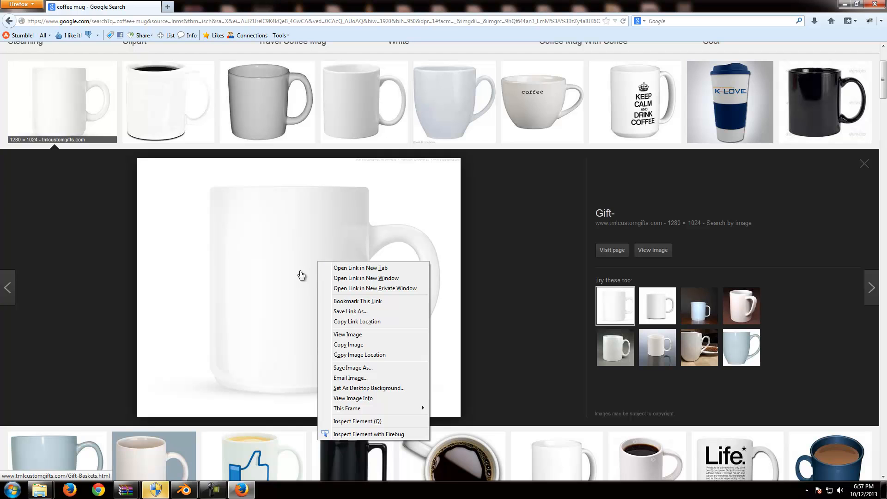
left_click(351, 368)
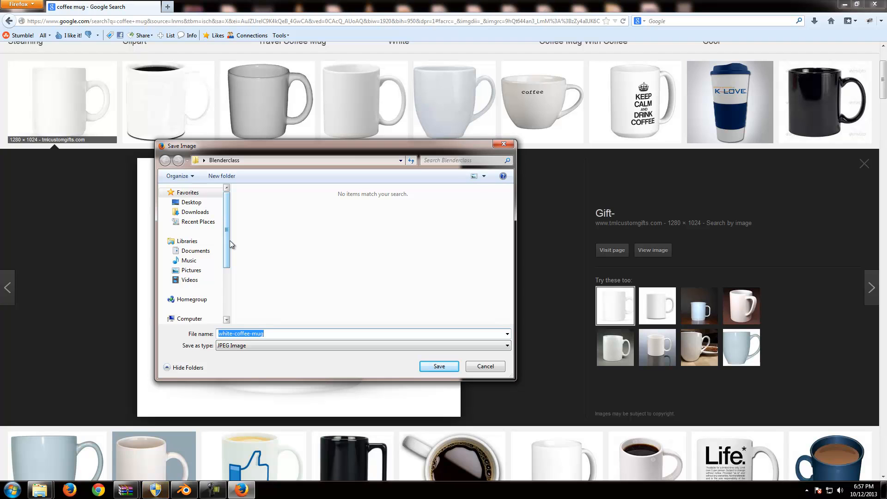
left_click(201, 204)
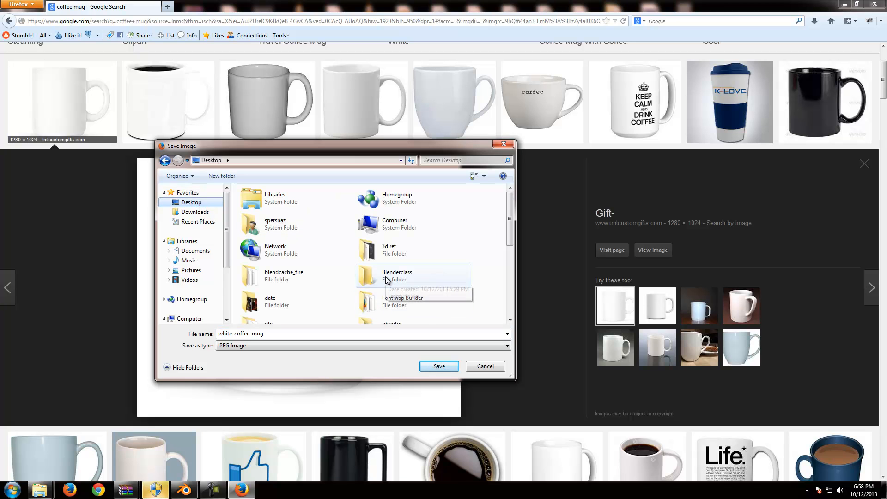
double_click(387, 278)
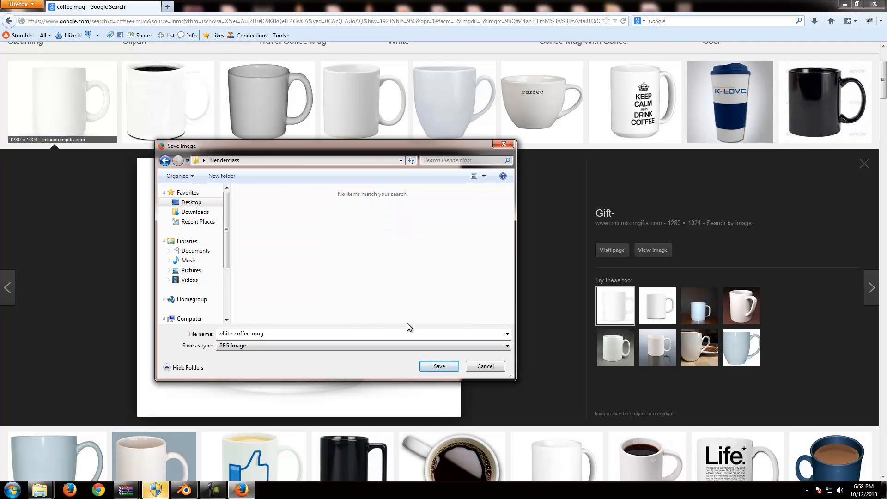
left_click(439, 366)
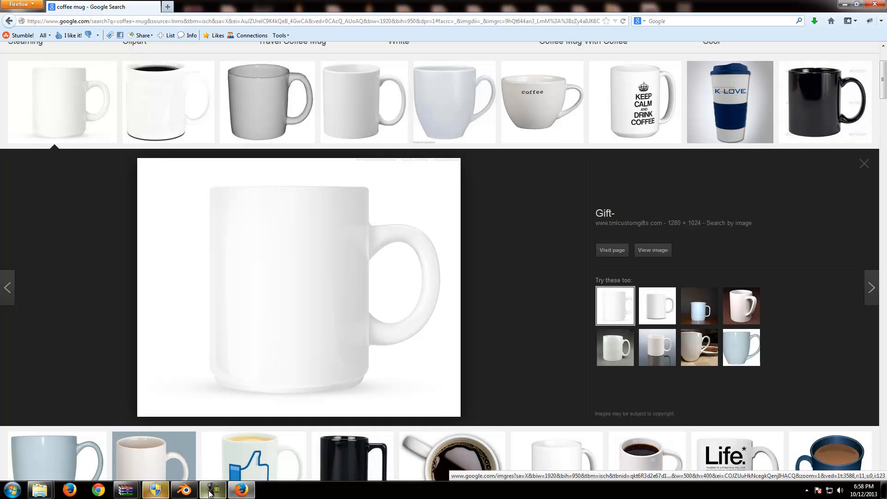
Switch to Blender and start a new scene by reloading the start-up file.
mouse_move(185, 491)
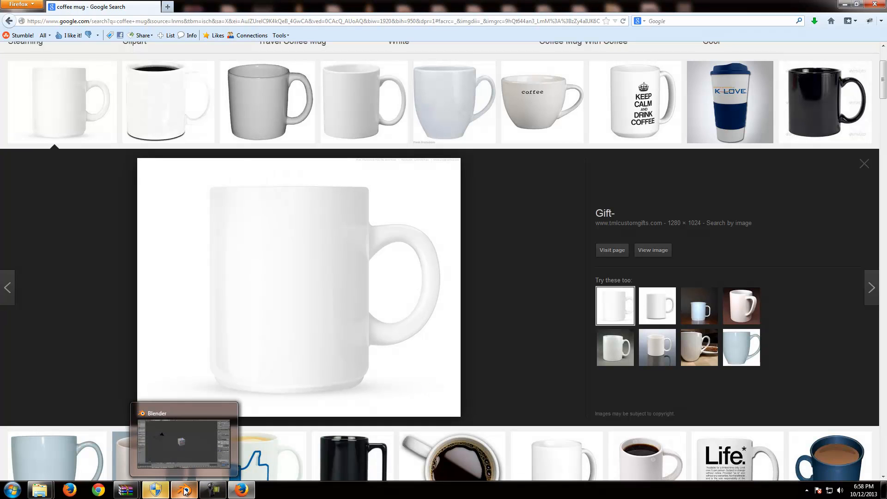
left_click(184, 491)
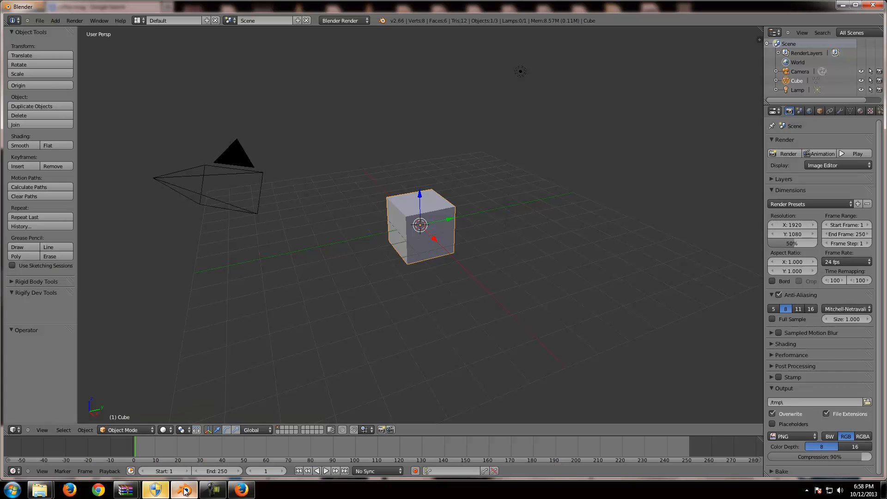
left_click(39, 20)
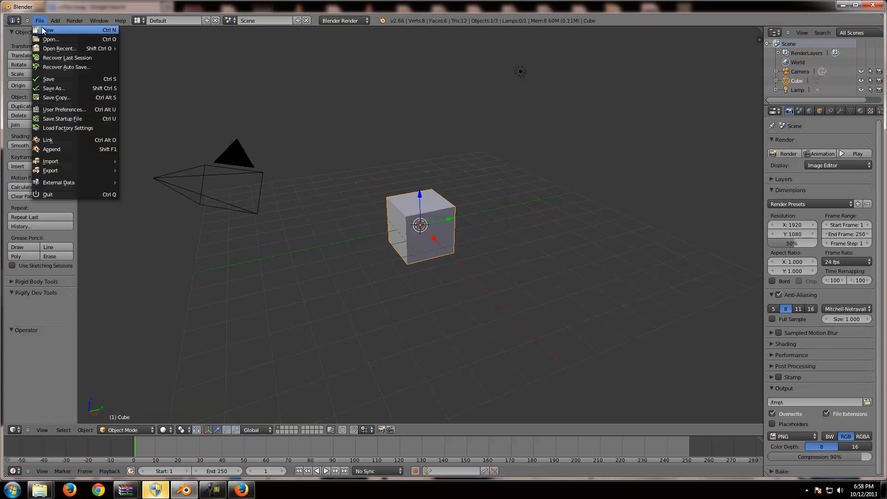
left_click(45, 30)
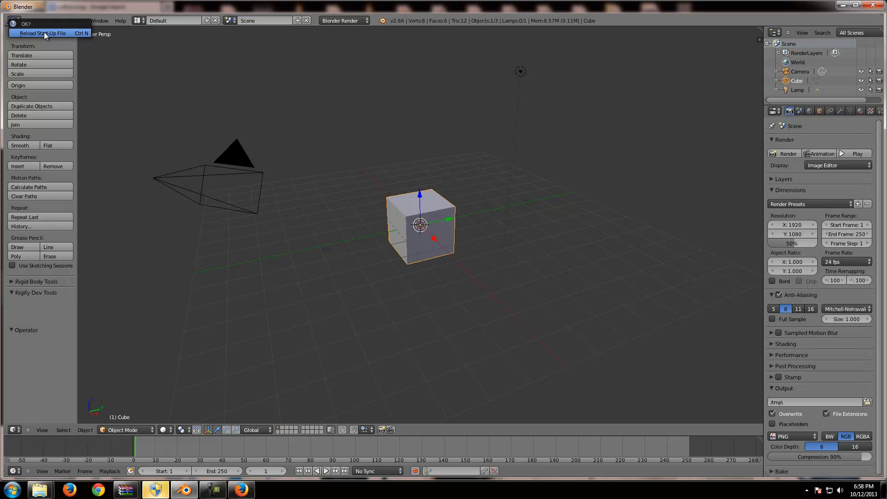
left_click(45, 32)
left_click(40, 21)
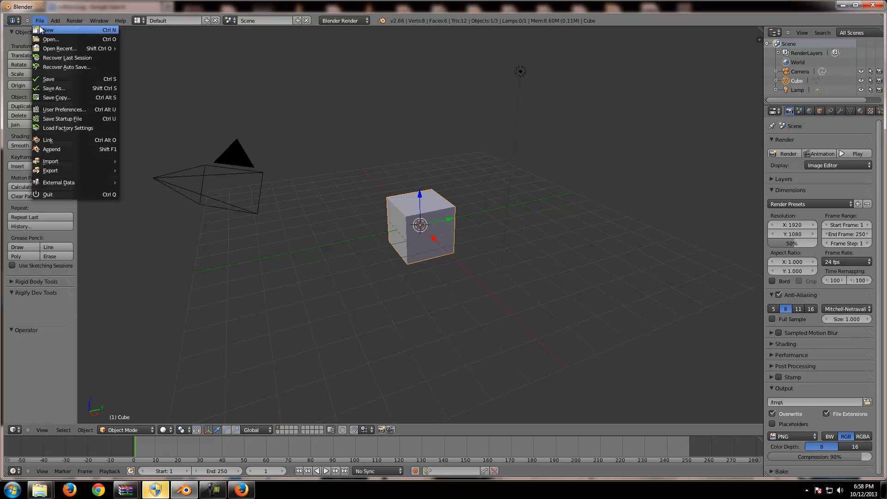
left_click(42, 31)
left_click(42, 32)
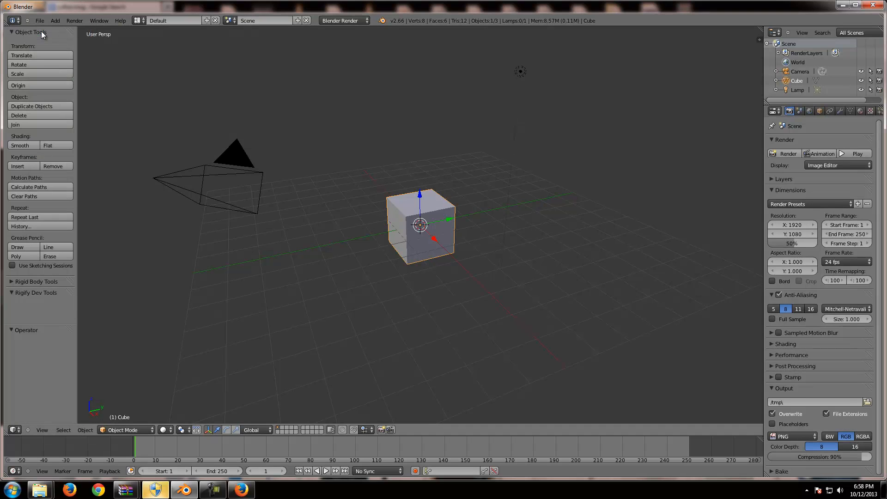
Set the 3D viewport to the front orthographic view.
middle_click_drag(383, 136, 314, 96)
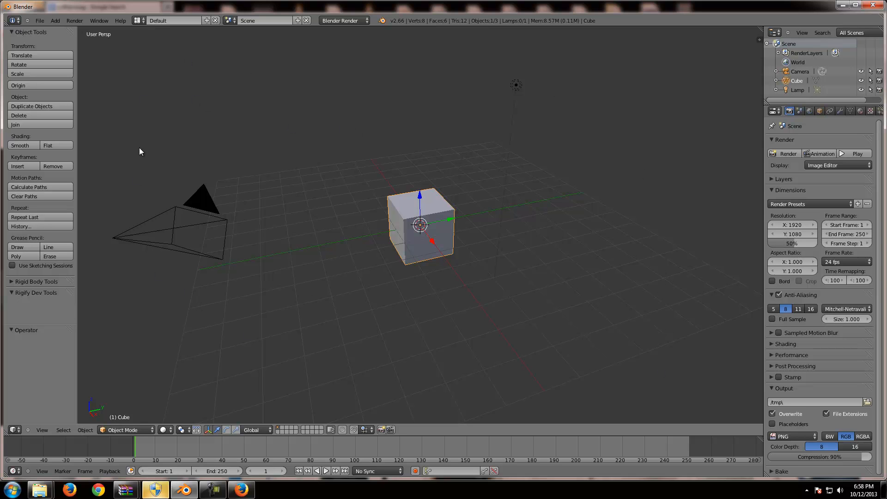
middle_click_drag(290, 247, 374, 220)
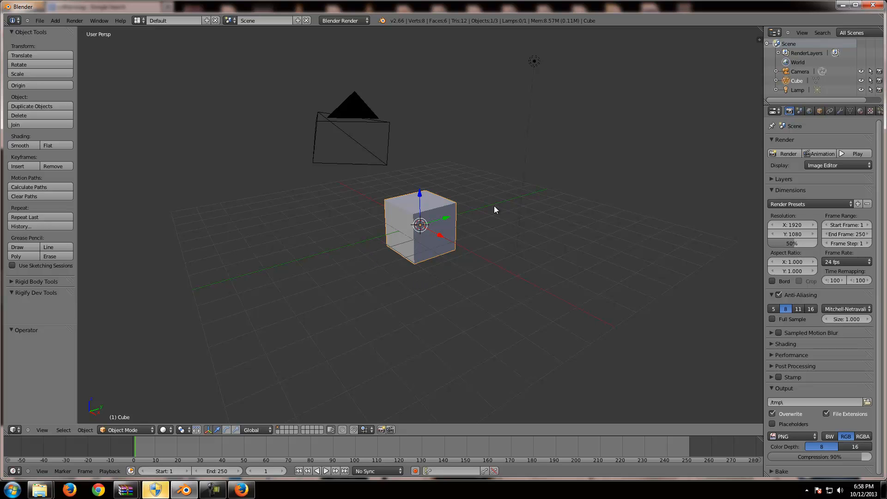
middle_click_drag(495, 206, 492, 207)
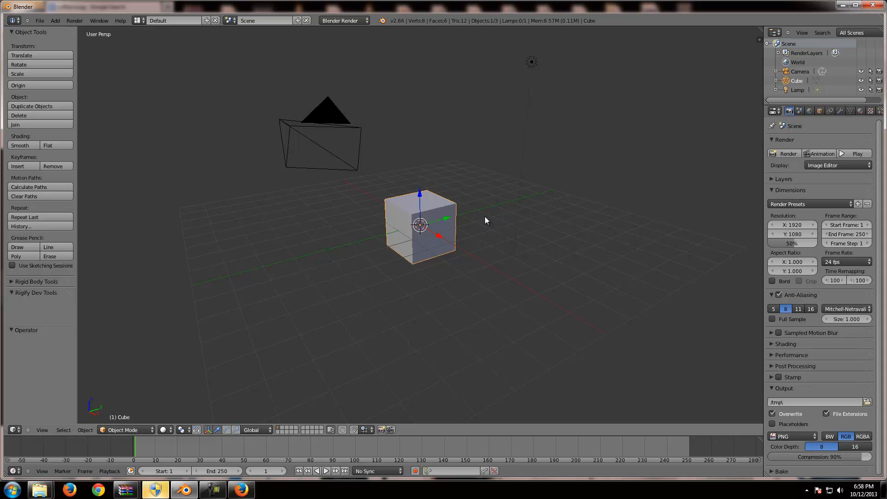
key("KP_1")
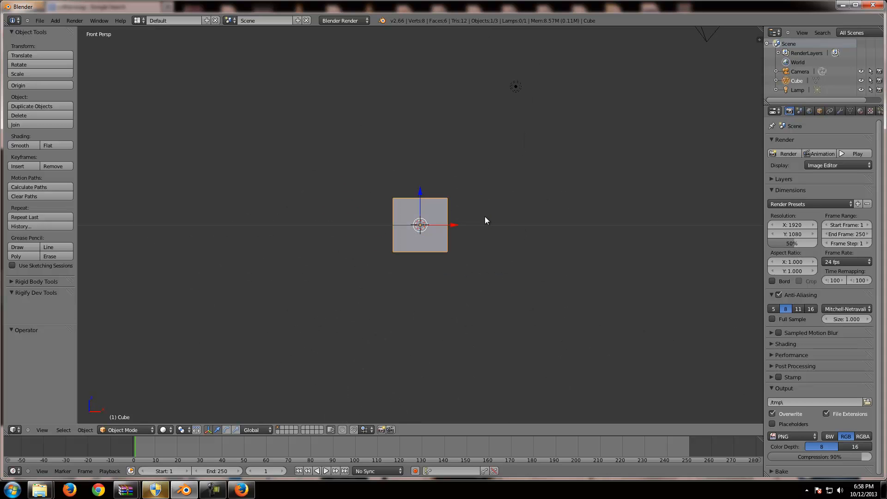
key("KP_5")
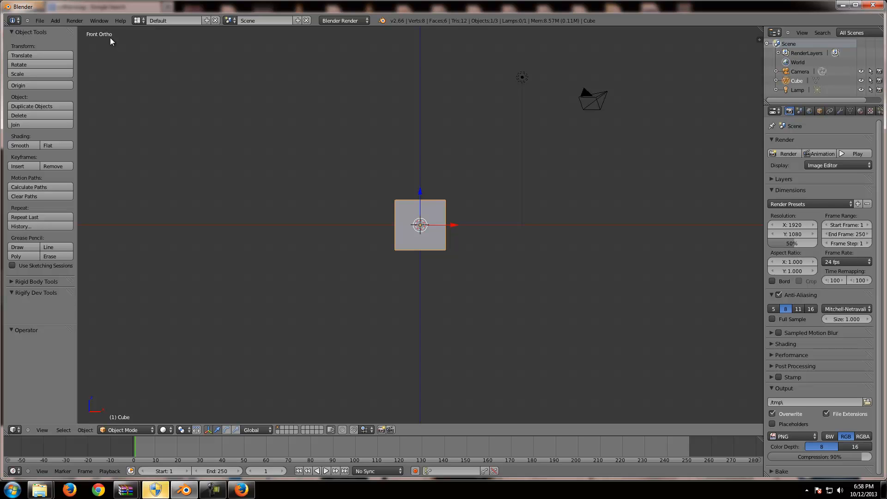
key("KP_5")
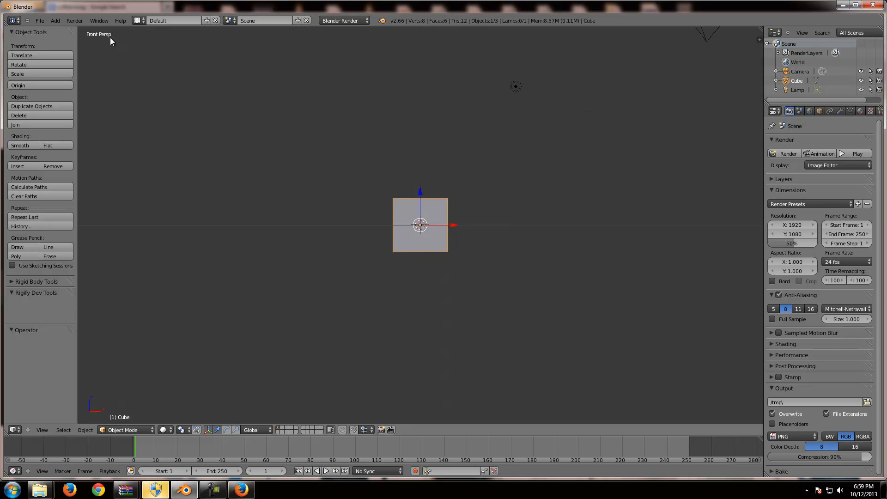
key("KP_5")
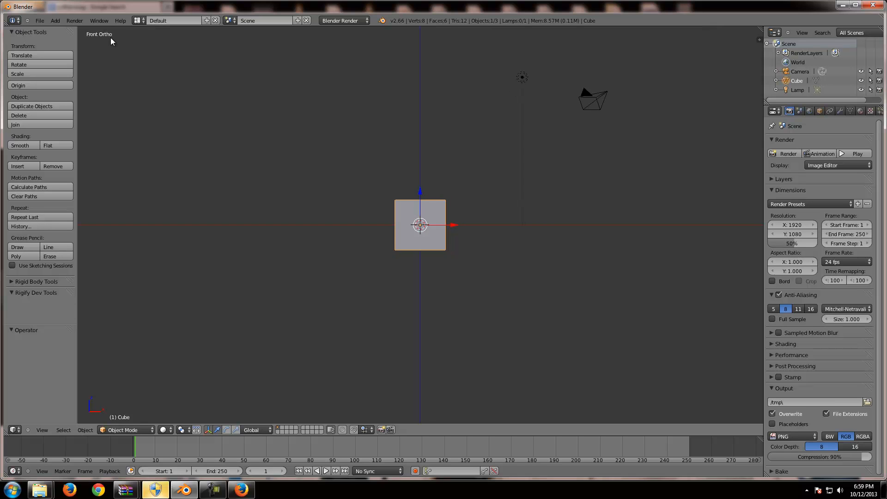
Start the Screencast Keys display and place the 3D cursor below the cube at about X -8.66, Z -3.95.
left_click(759, 40)
left_click(731, 410)
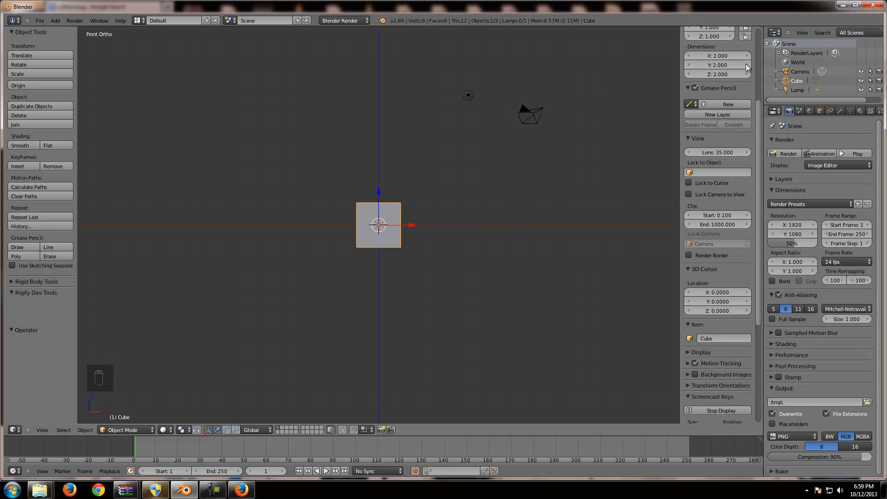
left_click_drag(681, 45, 707, 65)
left_click(203, 324)
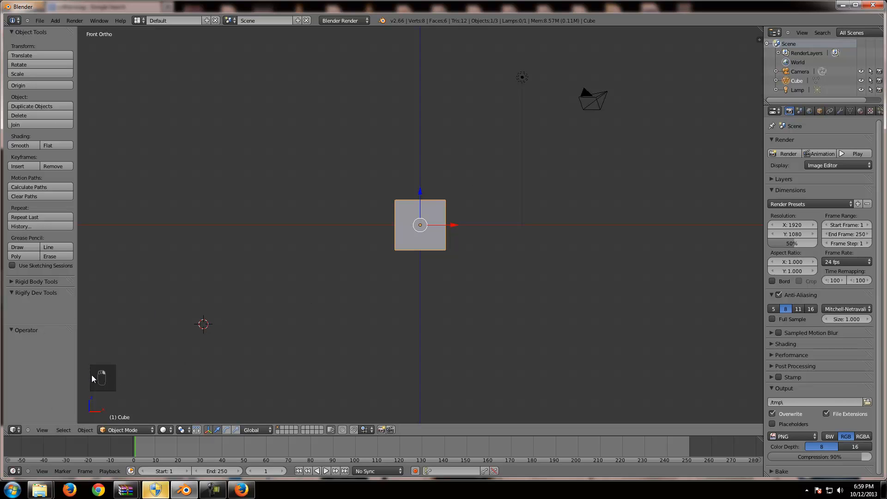
key("s")
right_click(138, 366)
key("g")
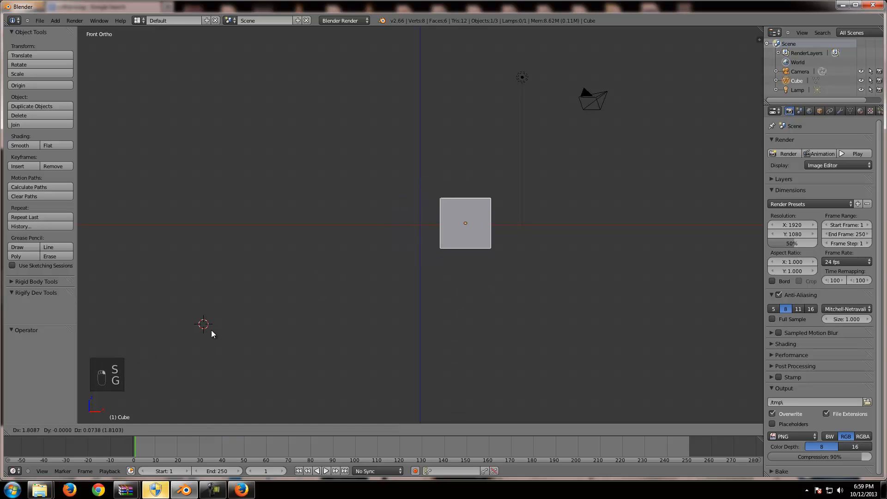
right_click(111, 385)
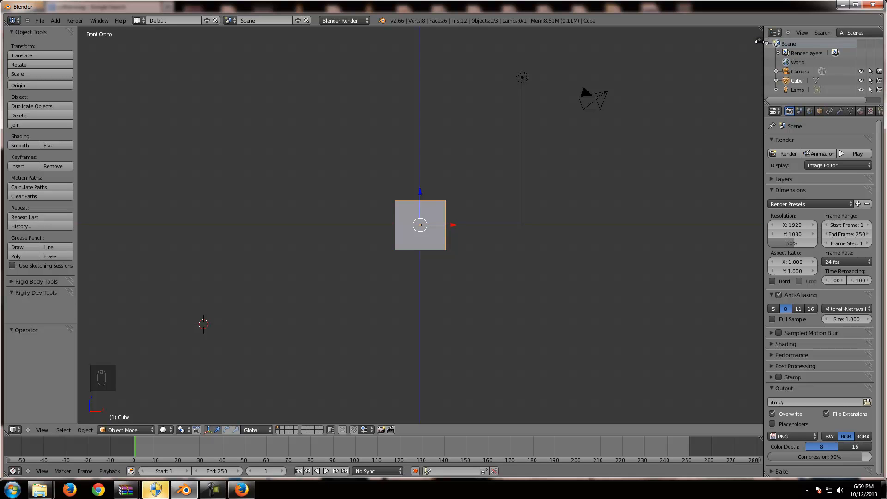
Show the viewport's properties sidebar again and collapse the Screencast Keys settings.
key("n")
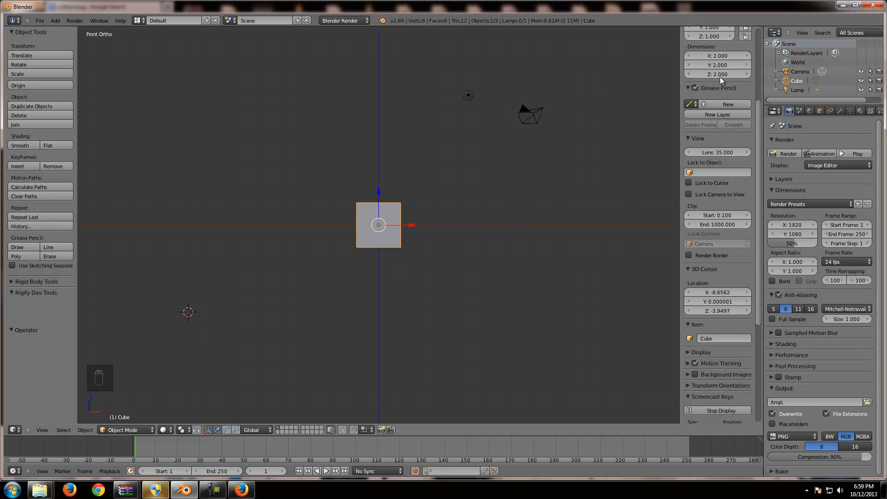
mouse_move(760, 105)
left_mouse_down()
mouse_move(762, 40)
mouse_move(750, 186)
mouse_move(761, 21)
mouse_move(756, 318)
mouse_move(758, 94)
mouse_move(757, 276)
left_mouse_up()
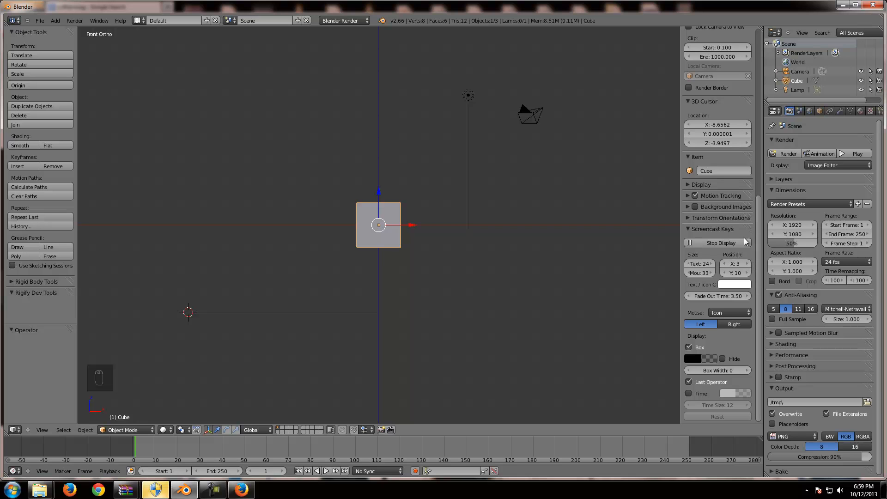
scroll(738, 213, "up", 8)
scroll(730, 204, "down", 8)
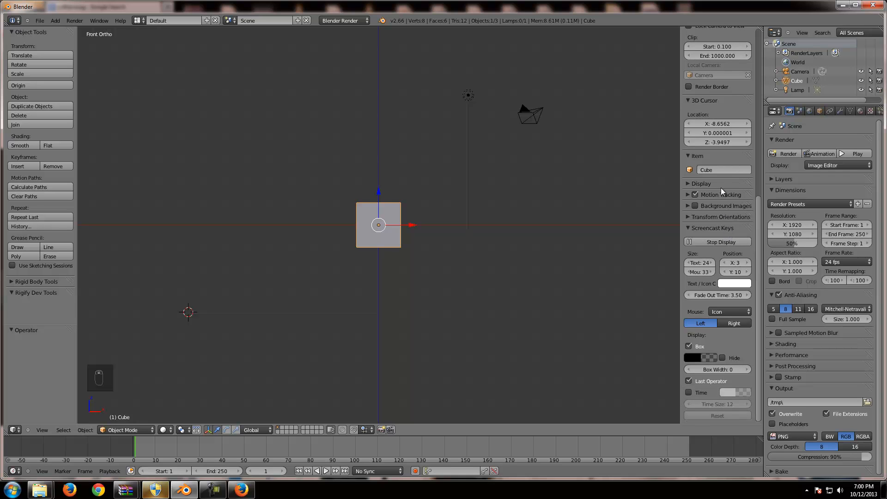
left_click(689, 229)
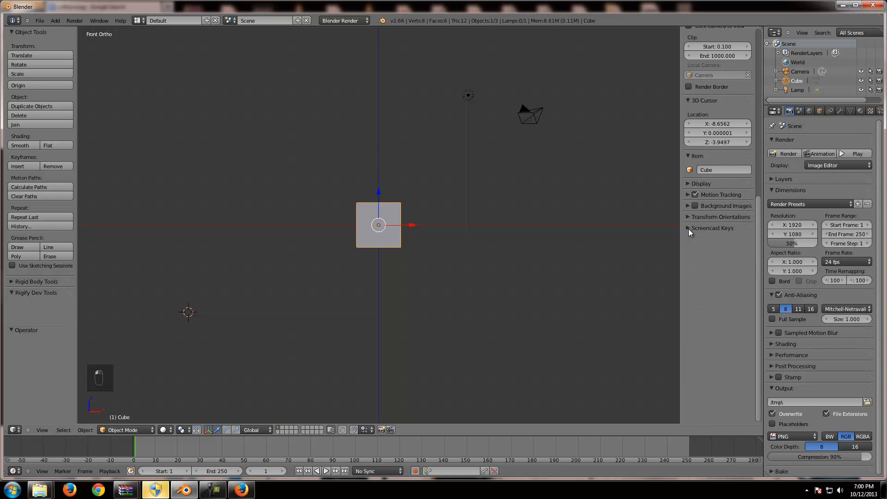
Enable background images for the 3D viewport and add an empty image entry.
left_click(720, 205)
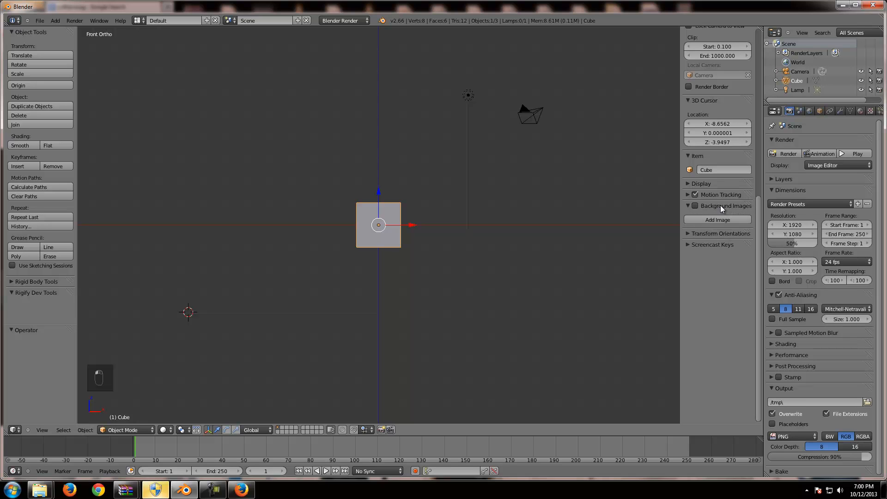
left_click(697, 205)
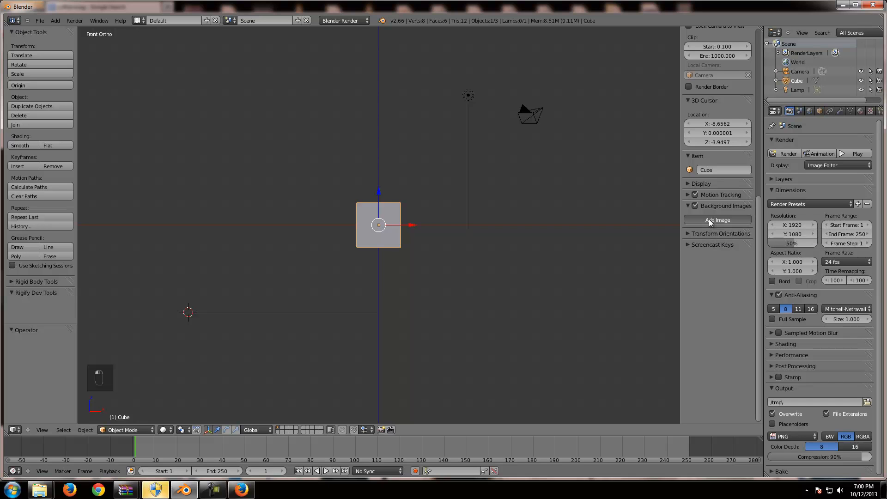
left_click(710, 220)
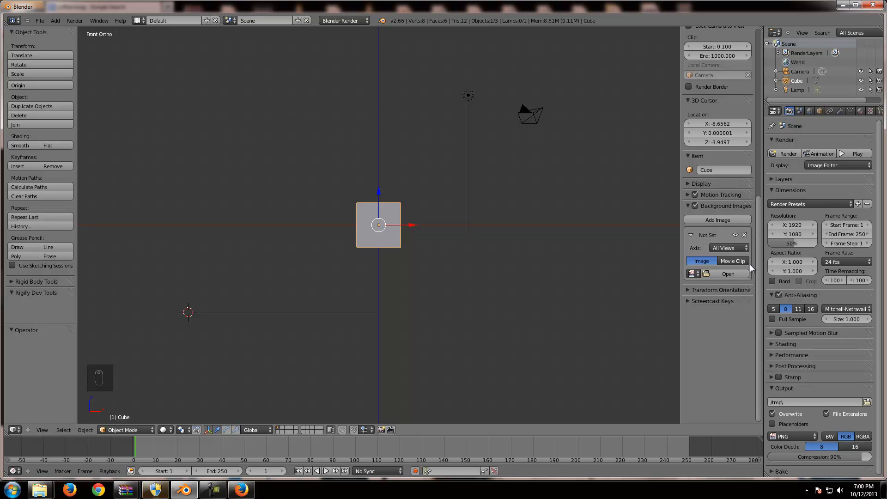
Load white-coffee-mug.jpg from the Desktop's Blenderclass folder as the background image.
left_click(730, 275)
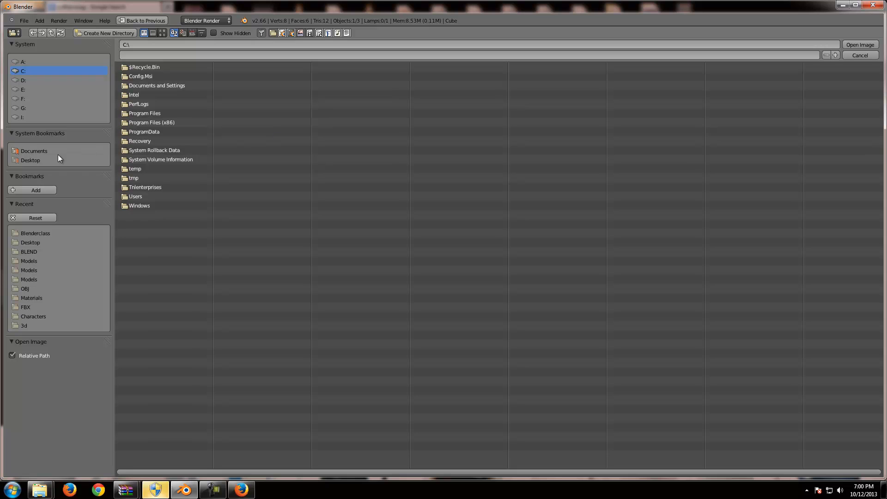
left_click(27, 160)
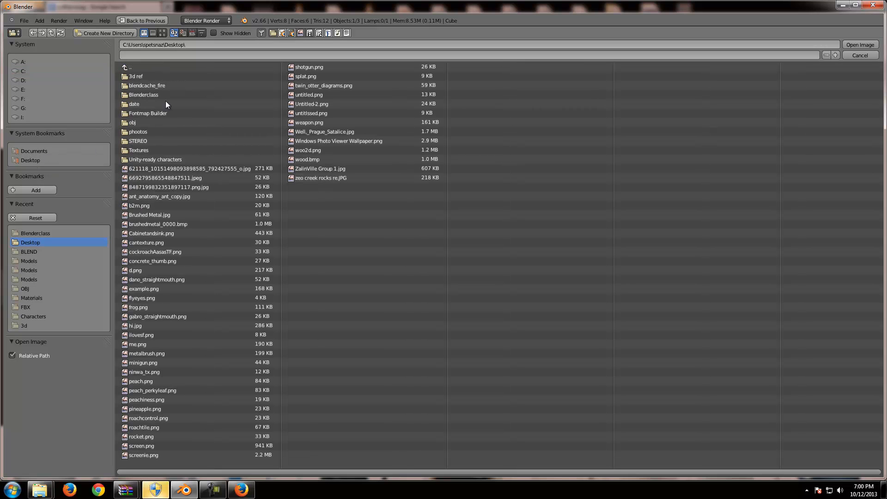
left_click(144, 94)
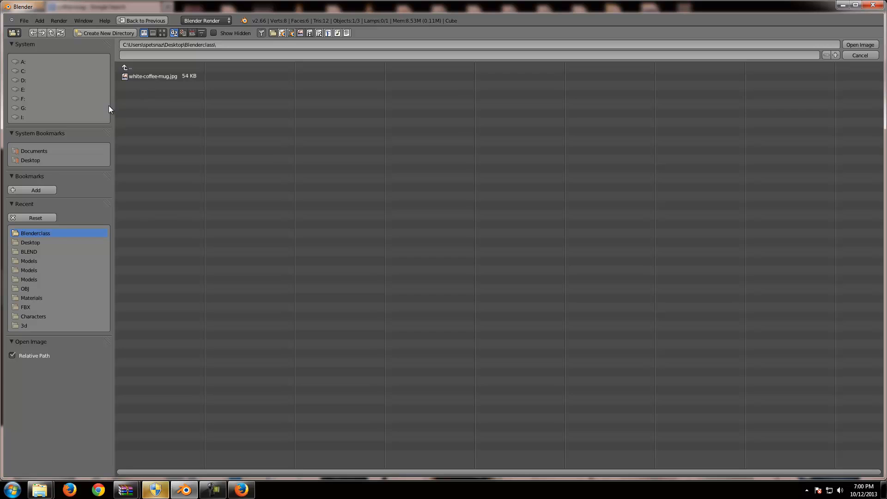
left_click(141, 78)
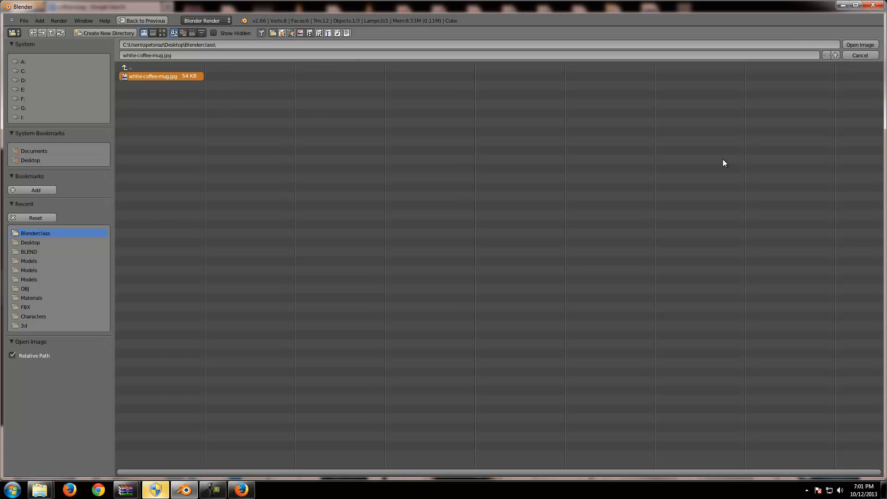
left_click(855, 45)
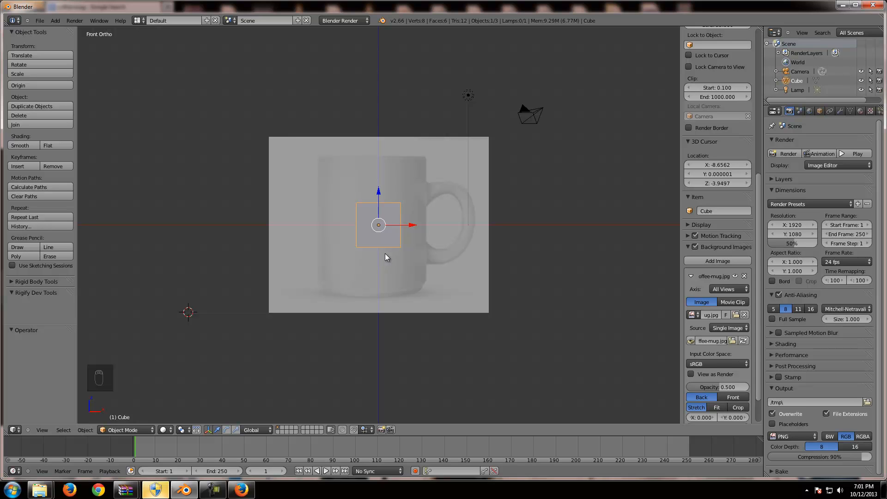
Delete the default cube from the scene and end in the front orthographic view.
key("x")
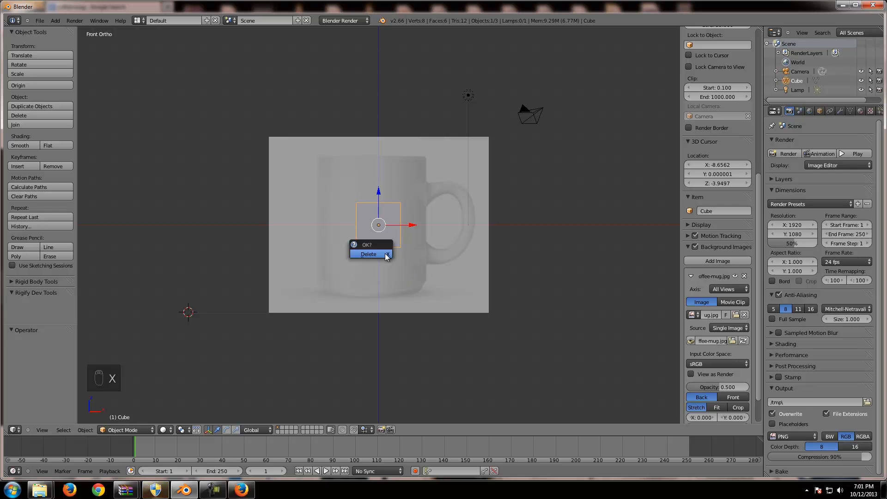
left_click(387, 255)
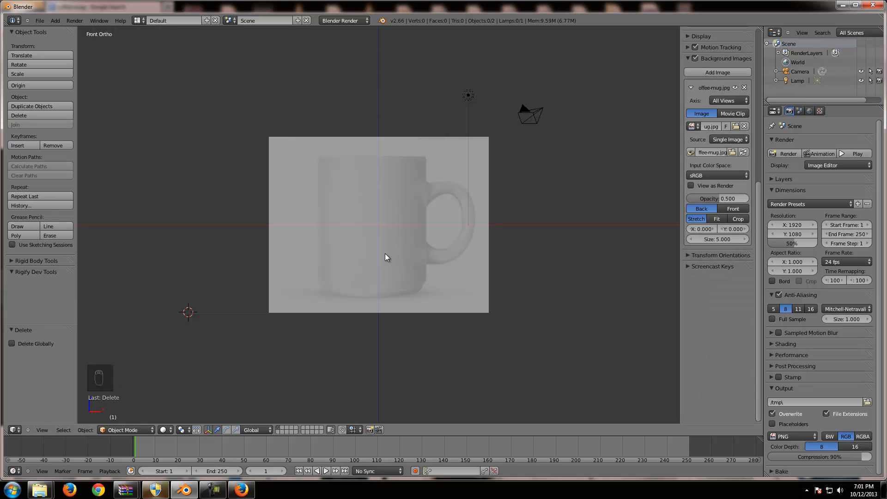
middle_click_drag(406, 246, 351, 277)
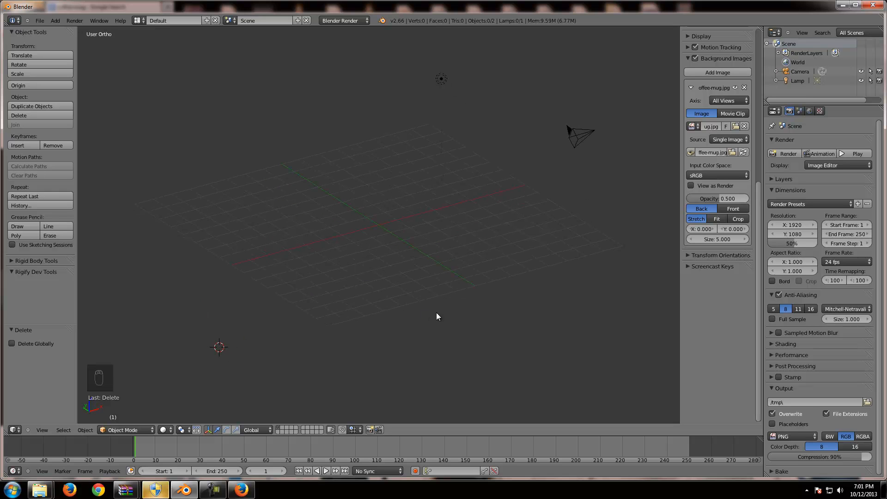
key("KP_1")
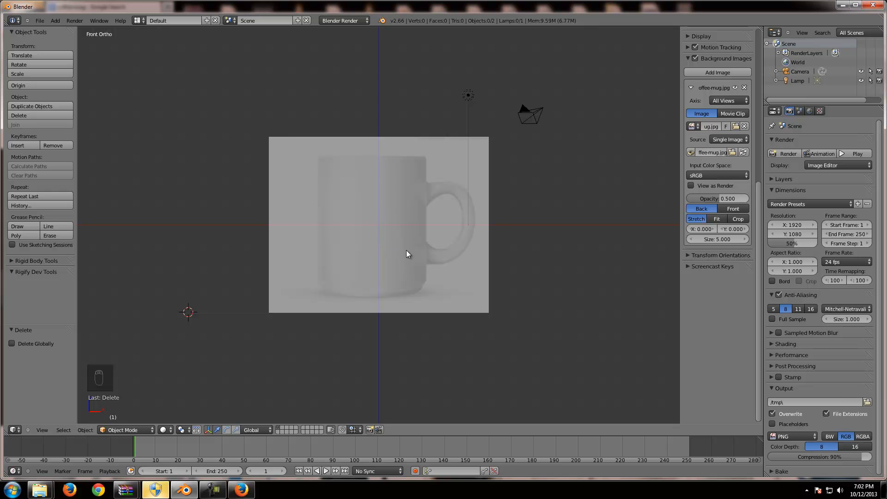
Switch to the top orthographic view and snap the 3D cursor to the scene center.
key("KP_7")
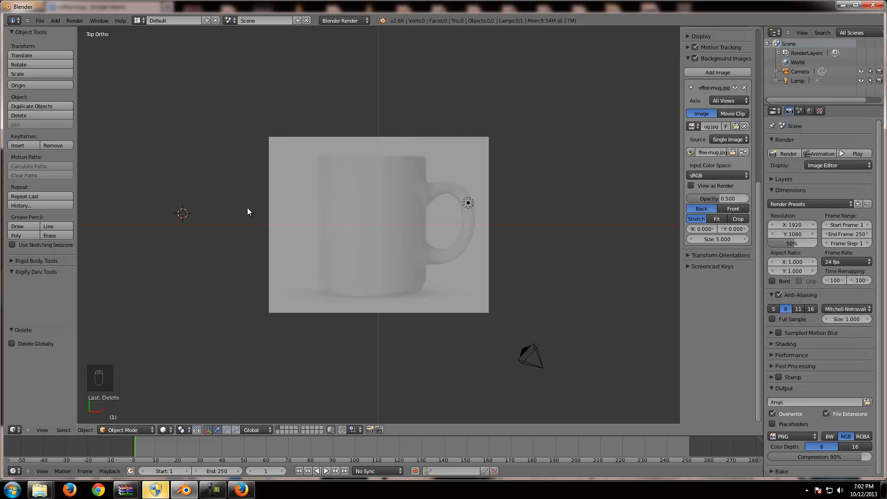
key("shift+s")
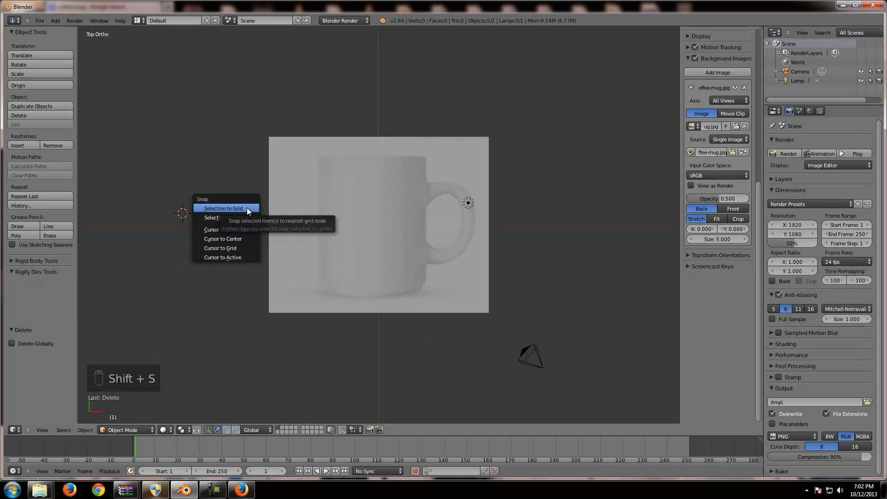
left_click(242, 240)
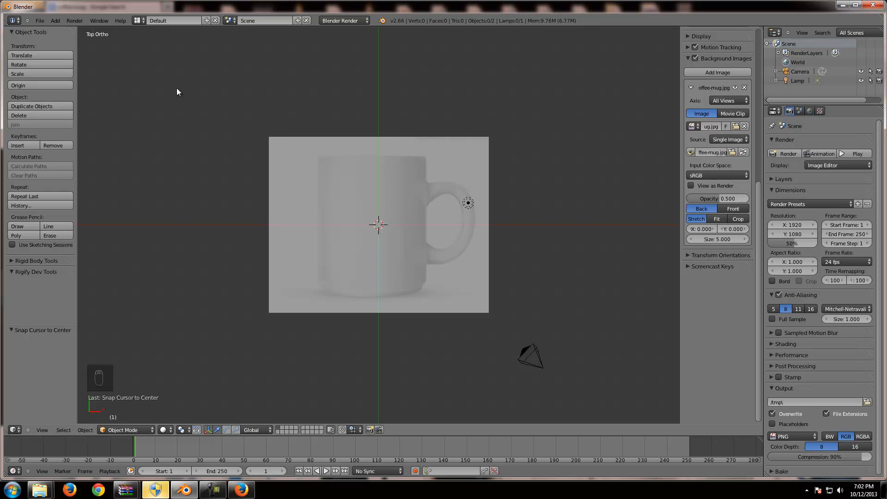
key("KP_7")
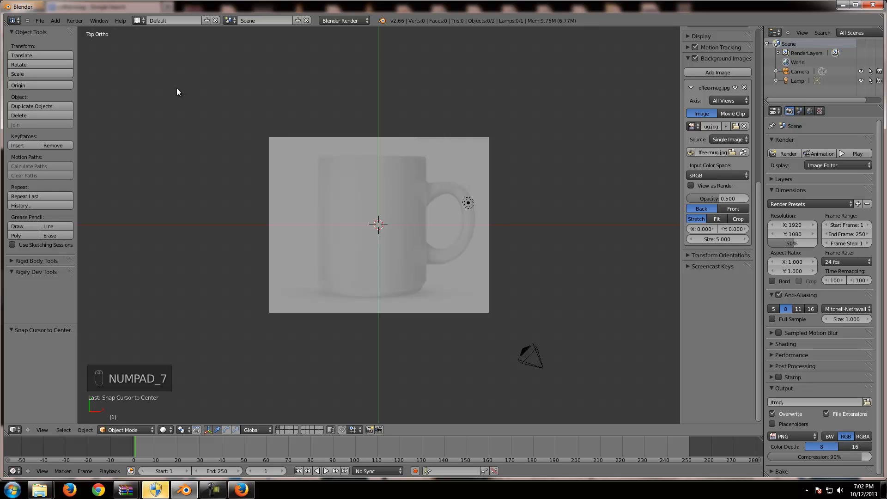
key("KP_5")
key("KP_5")
key("KP_5")
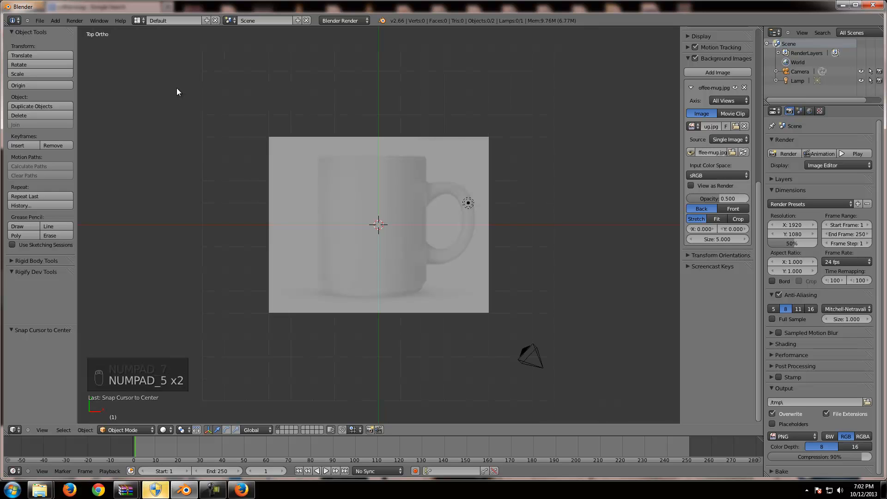
key("KP_5")
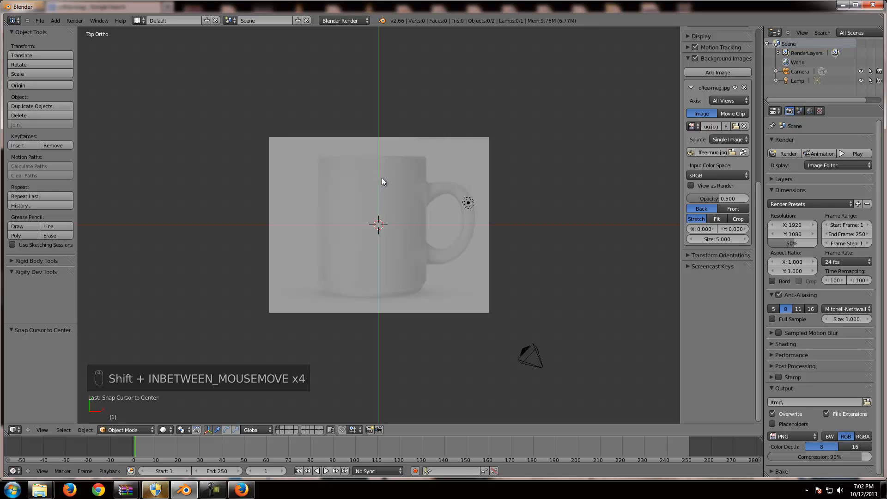
key("shift+a")
mouse_move(391, 190)
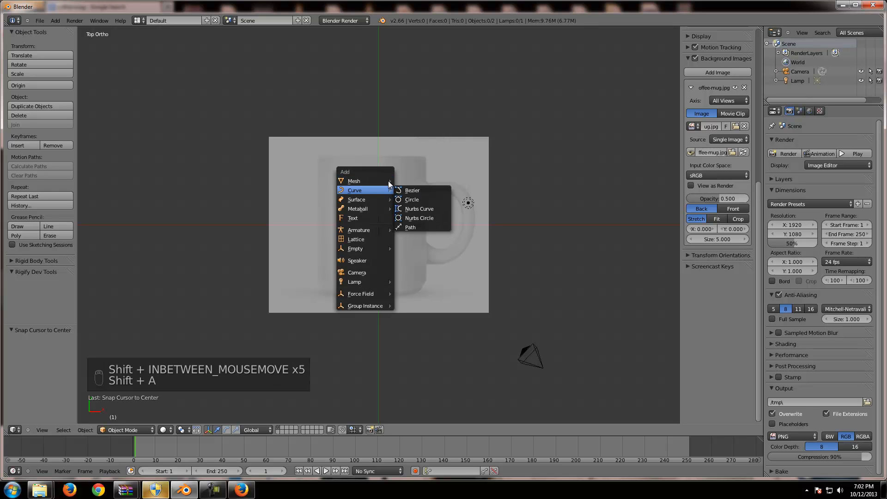
mouse_move(362, 180)
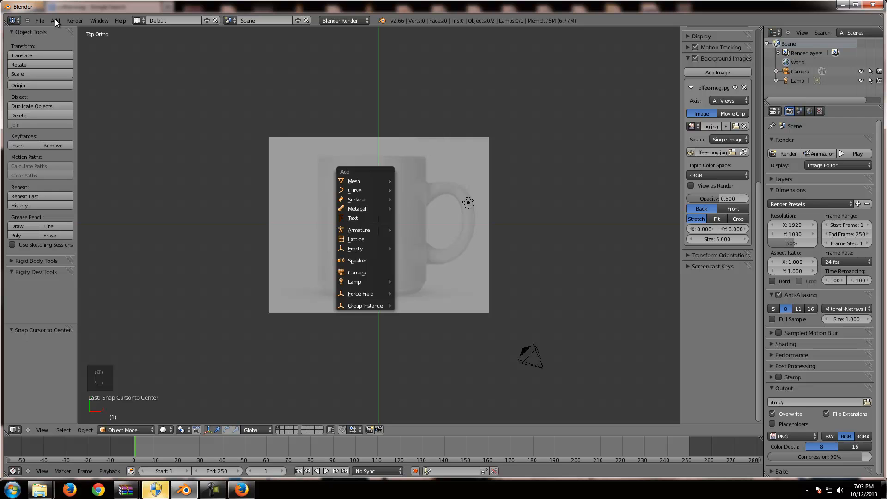
key("Escape")
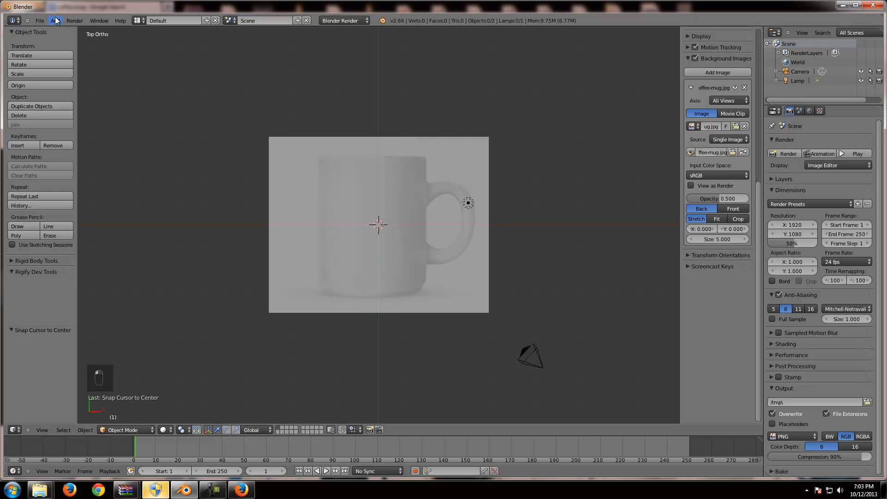
Add a cylinder mesh at the 3D cursor in the top view.
left_click(56, 21)
mouse_move(59, 33)
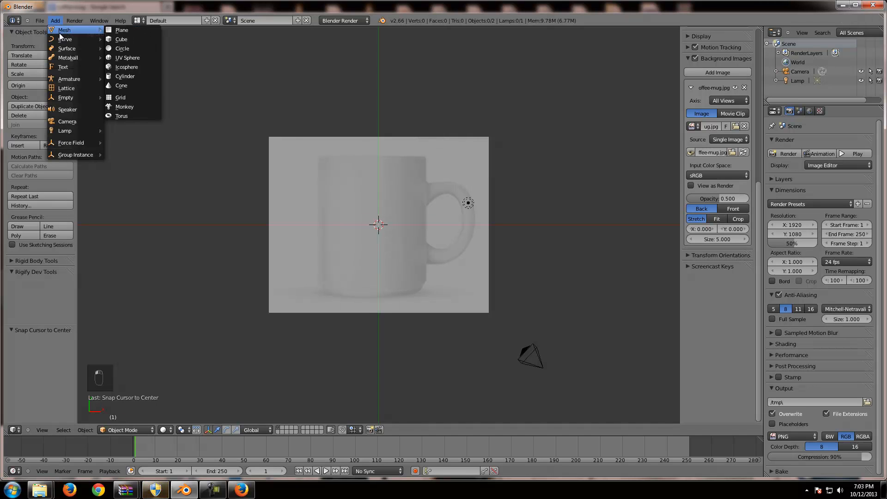
left_click(131, 79)
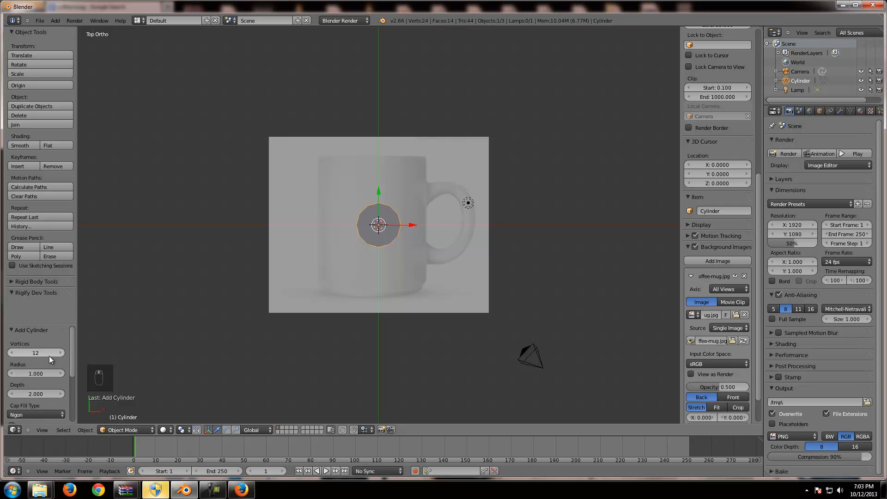
scroll(47, 355, "down", 2)
scroll(44, 357, "up", 2)
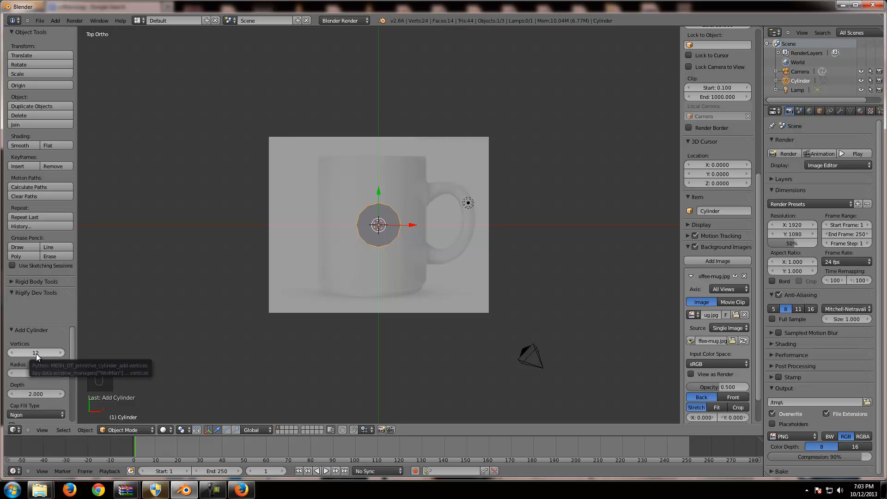
Try 36 vertices for the new cylinder.
left_click(37, 353)
type("36")
key("Return")
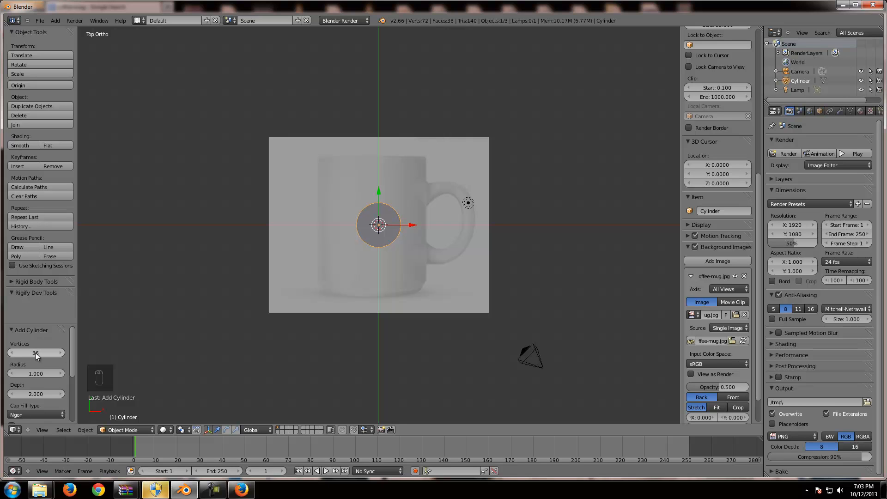
Set the new cylinder's vertex count to 12.
left_click(35, 353)
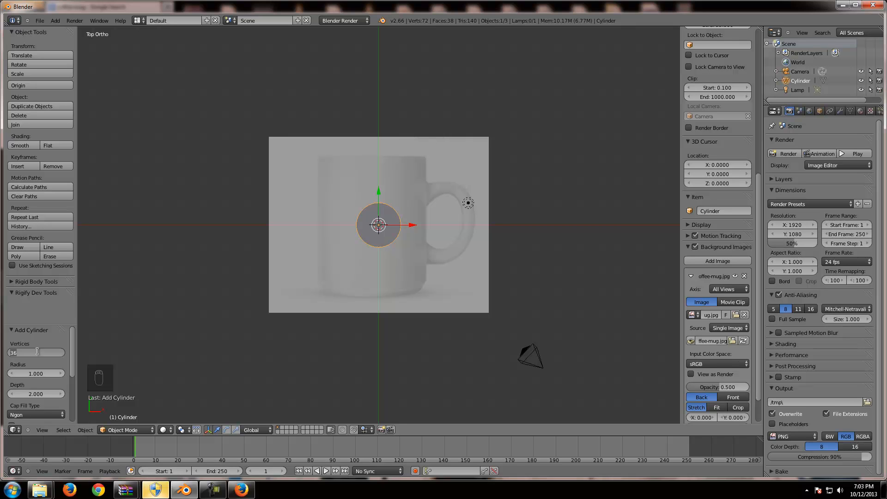
type("12")
key("Return")
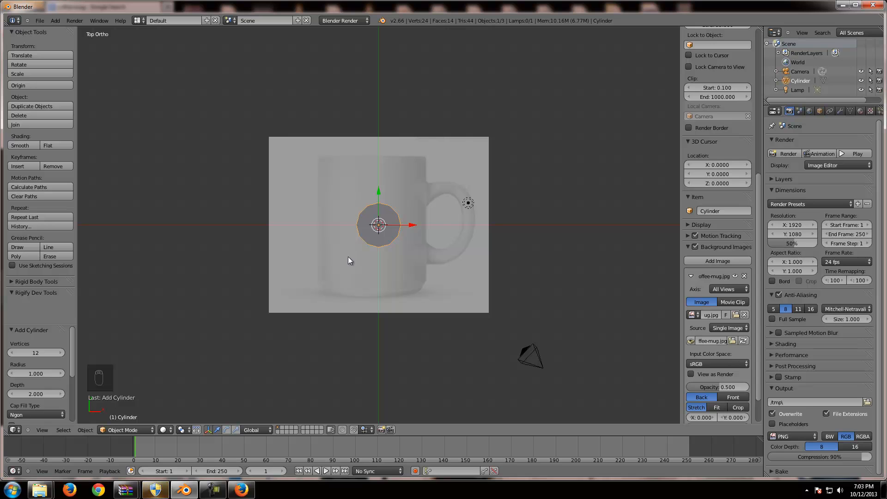
Examine the cylinder's outline from above, checking how its sides line up with the axes and the mug's handle.
scroll(412, 254, "up", 1)
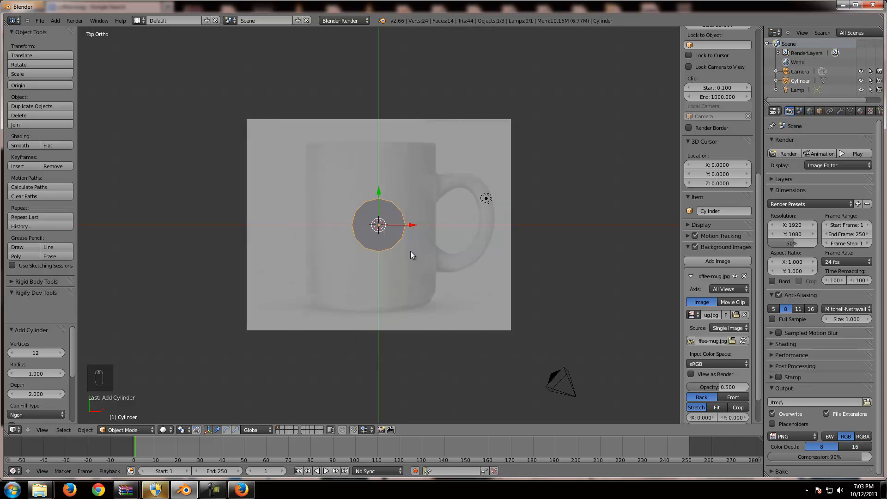
scroll(390, 255, "down", 1)
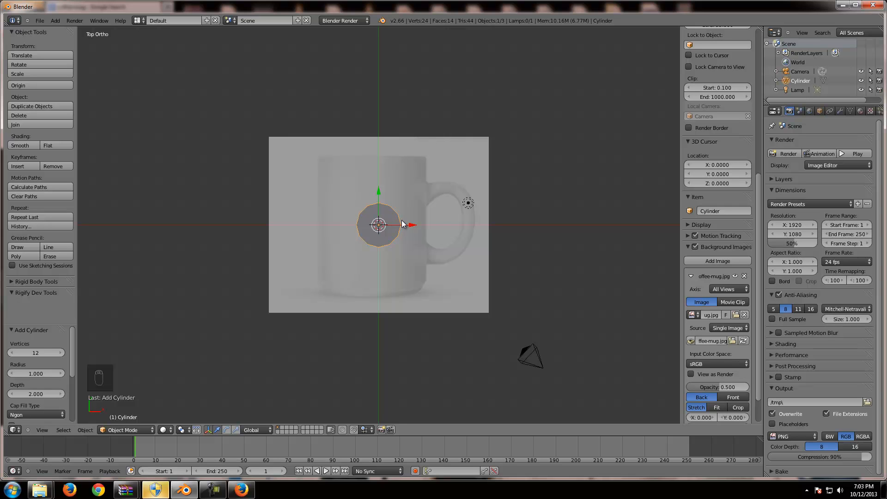
scroll(415, 221, "up", 4)
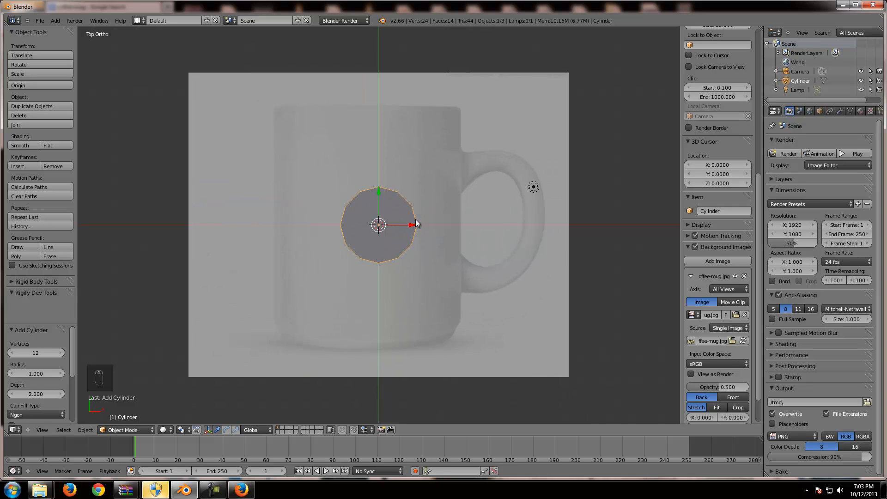
scroll(418, 227, "down", 3)
scroll(418, 226, "up", 2)
scroll(418, 225, "up", 5)
scroll(419, 216, "down", 2)
scroll(419, 222, "down", 4)
scroll(408, 229, "up", 6)
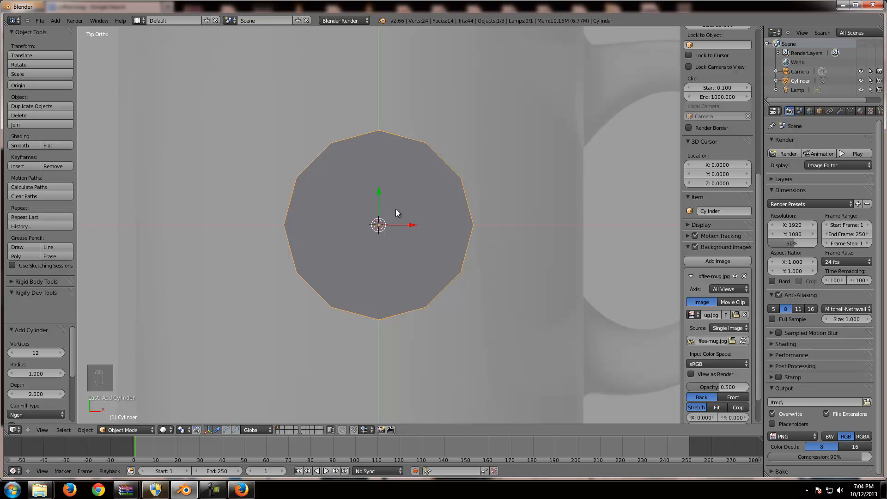
Rotate the cylinder 15 degrees in the top view.
key("r")
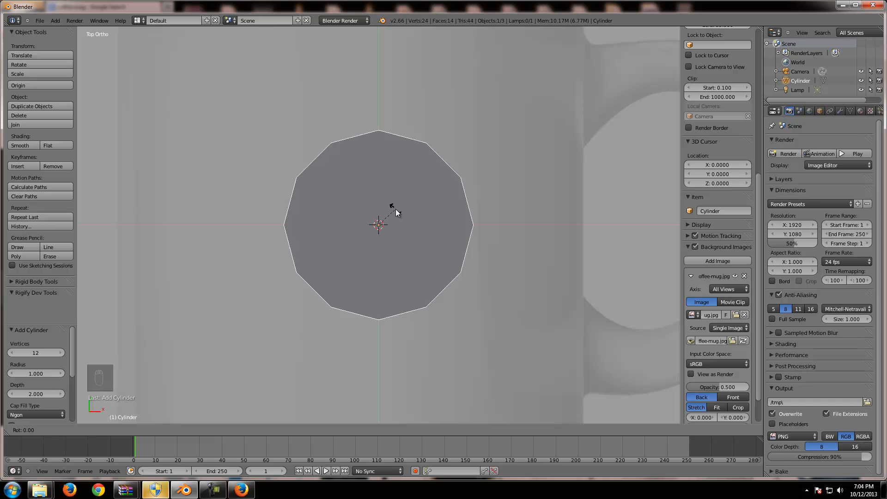
type("15")
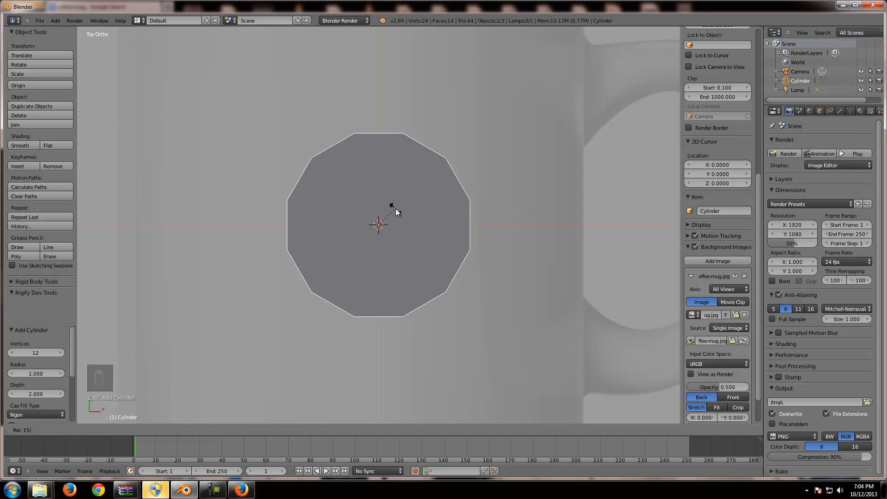
key("Return")
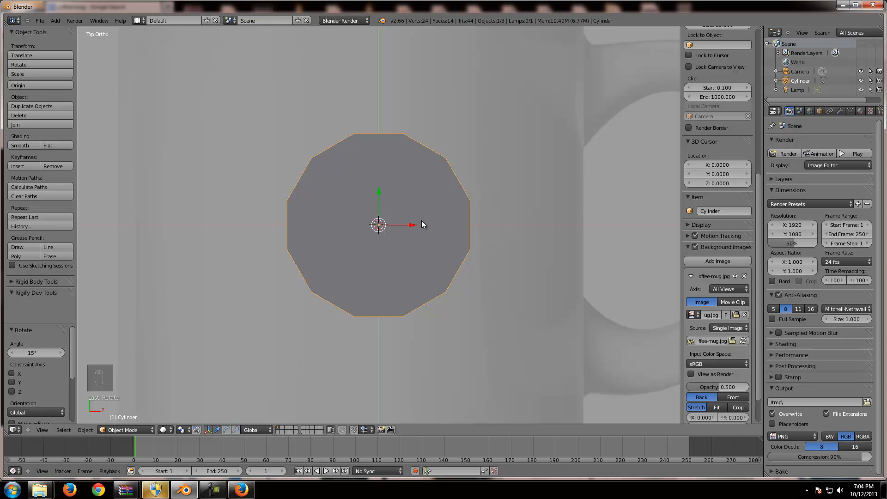
scroll(419, 225, "down", 1)
scroll(415, 225, "down", 3)
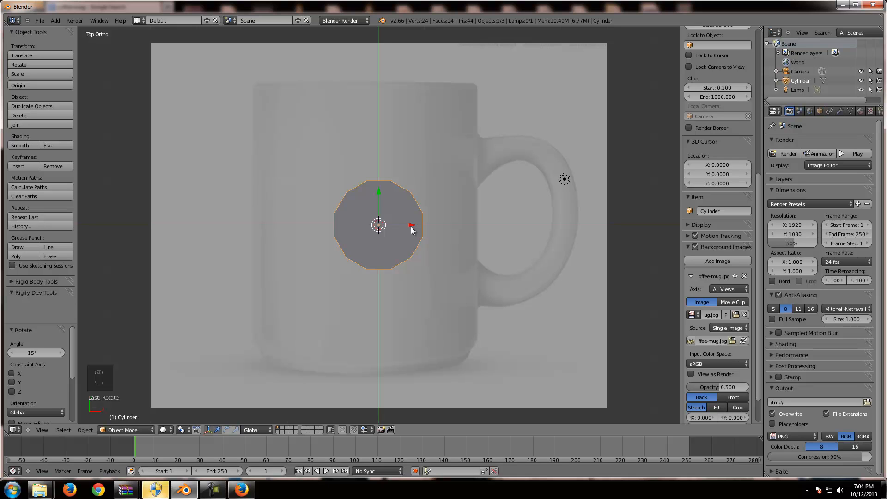
Reduce the background image's size to 2.040 in the front view so the mug body roughly matches the cylinder's width.
key("KP_1")
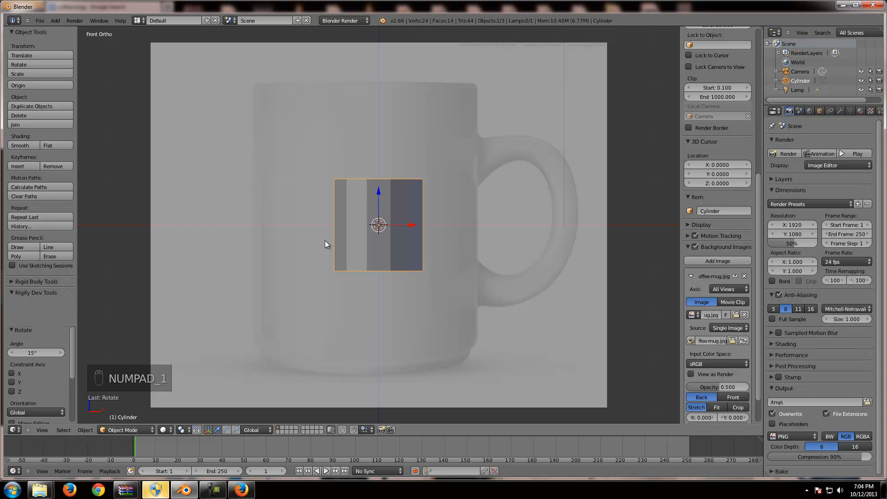
scroll(355, 207, "down", 4)
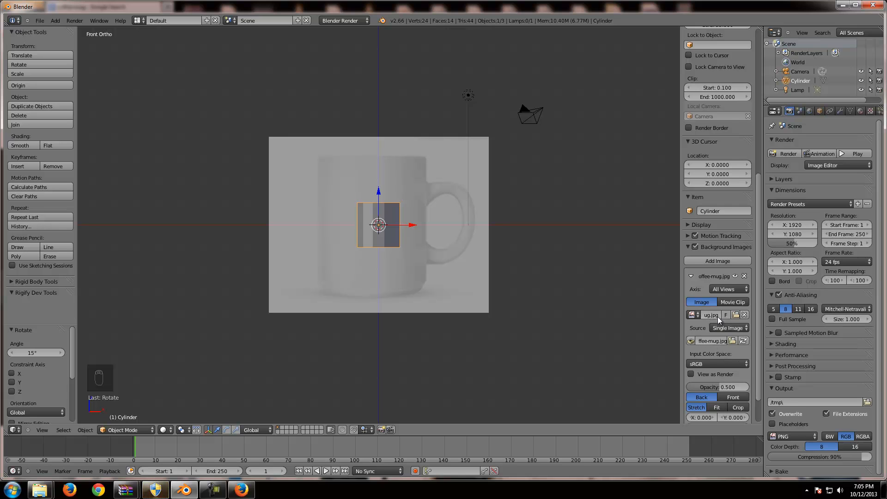
scroll(708, 291, "down", 1)
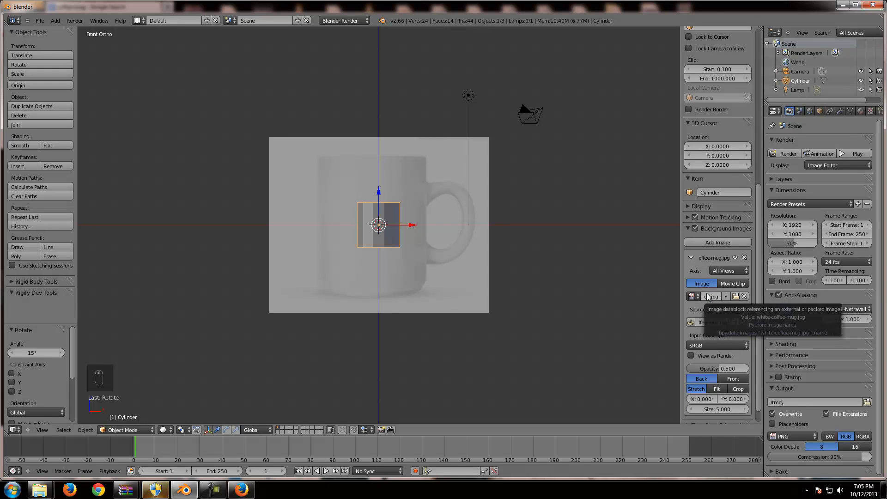
scroll(705, 289, "down", 1)
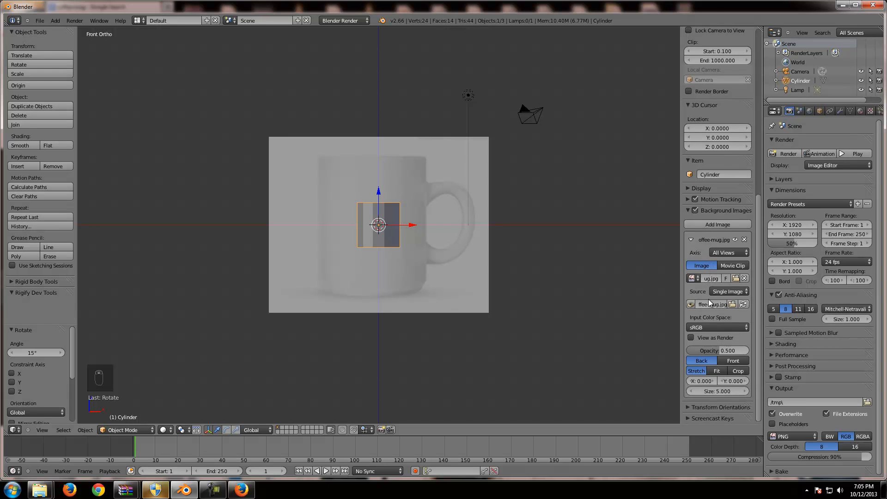
left_click(693, 394)
left_click(693, 393)
left_click(693, 393)
left_click(693, 394)
left_click(693, 393)
left_click(693, 393)
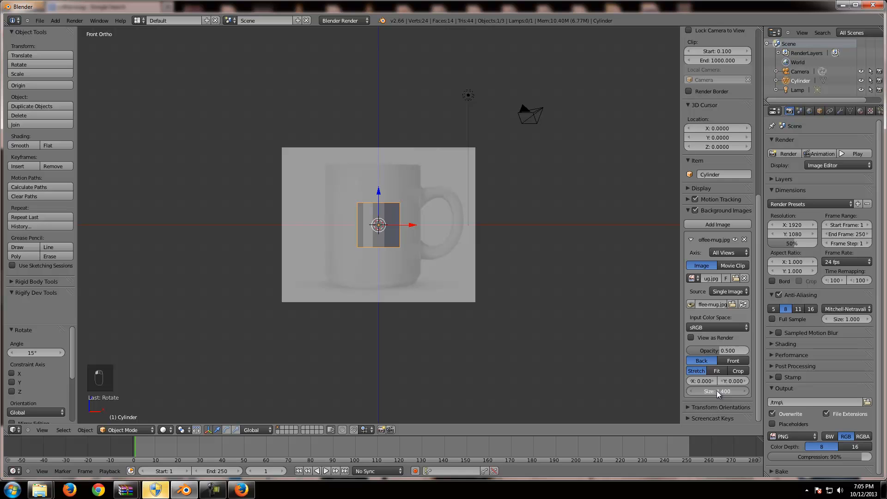
left_click_drag(714, 390, 711, 393)
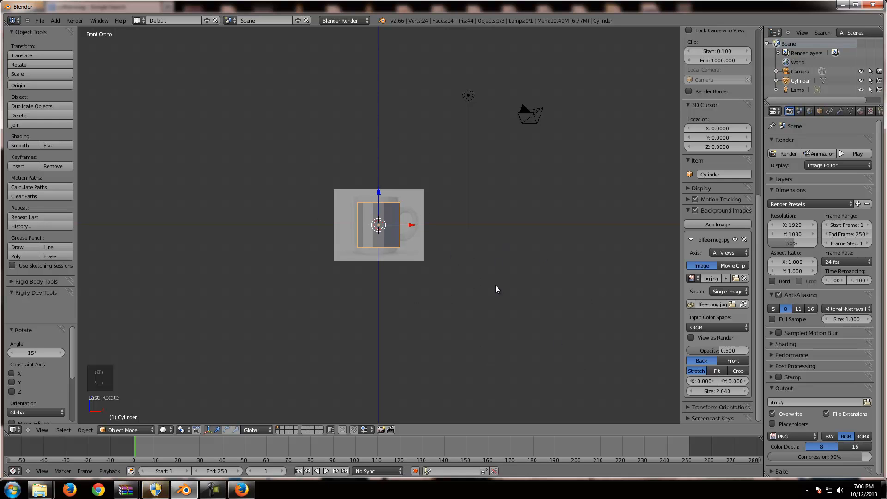
Set the background image's X offset to 0.100 to line the mug body up with the cylinder's sides.
scroll(428, 280, "up", 7)
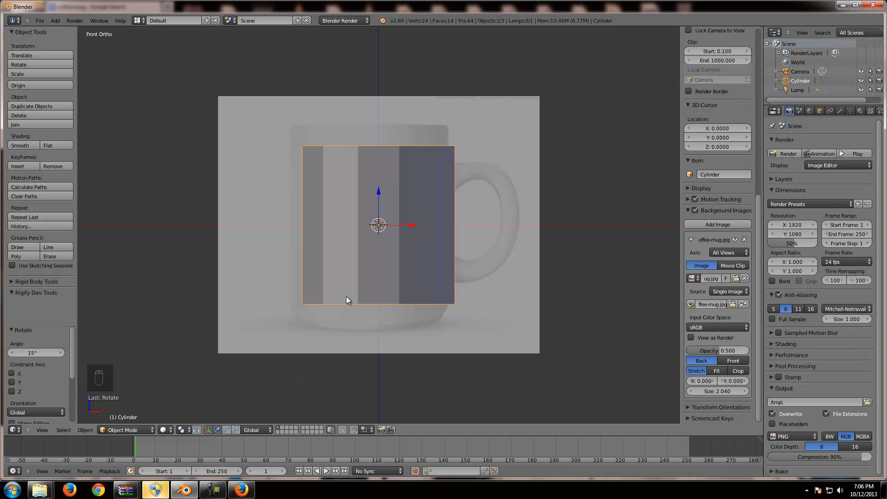
left_click(712, 381)
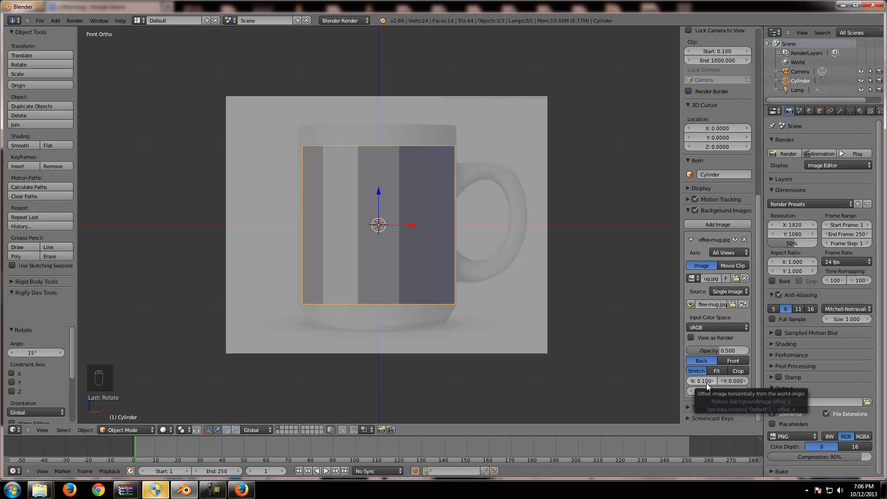
left_click(706, 381)
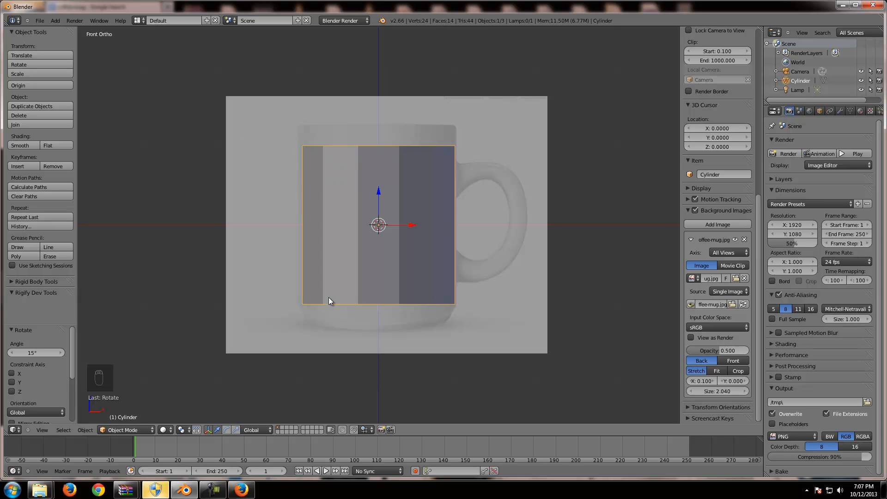
Scale the cylinder along Z by about 1.262 to match the height of the mug in the background image.
key("s")
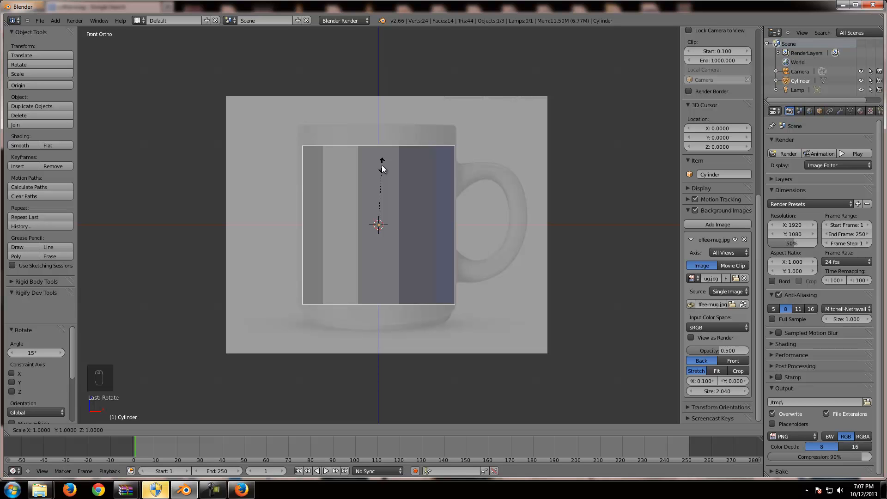
key("z")
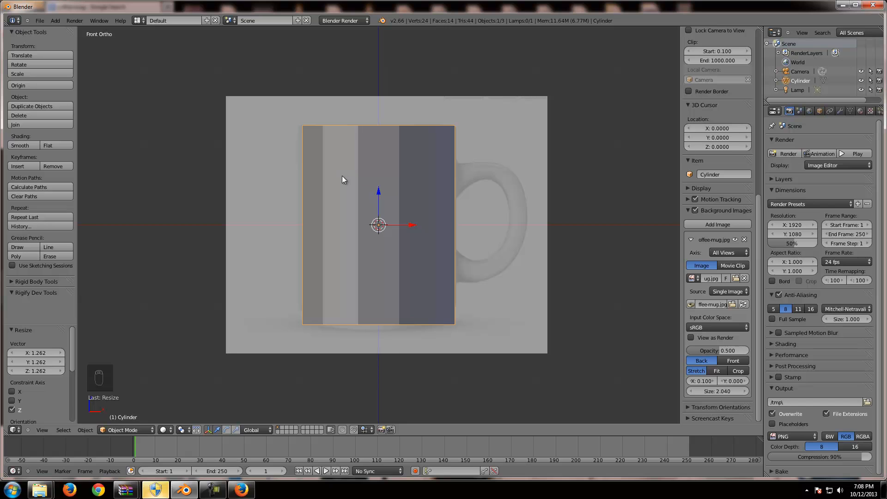
Try moving the cylinder freely in the front view, and undo the move.
key("g")
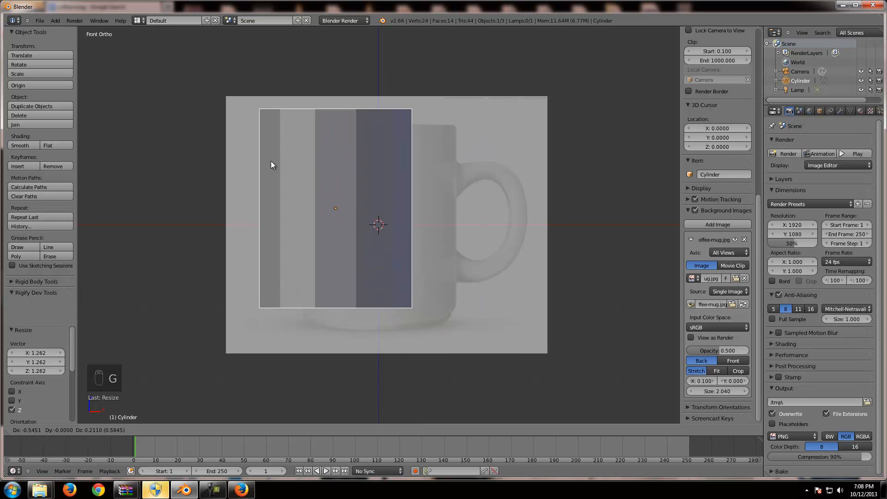
left_click(356, 175)
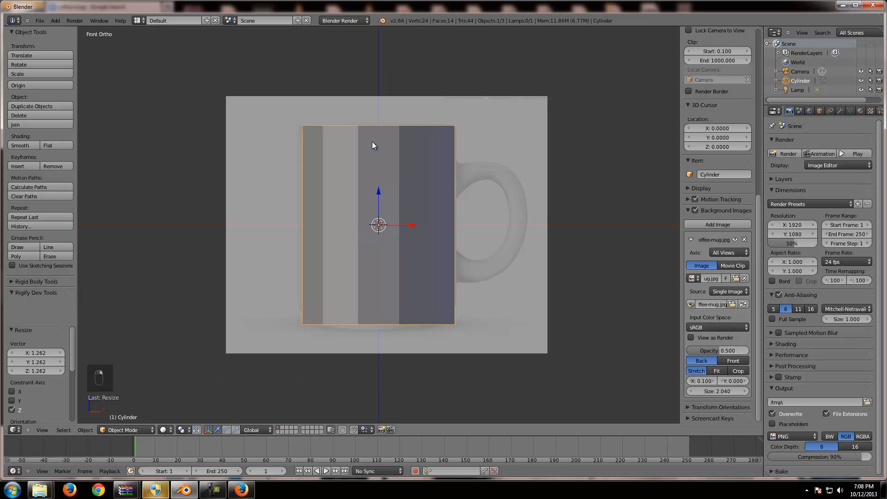
key("g")
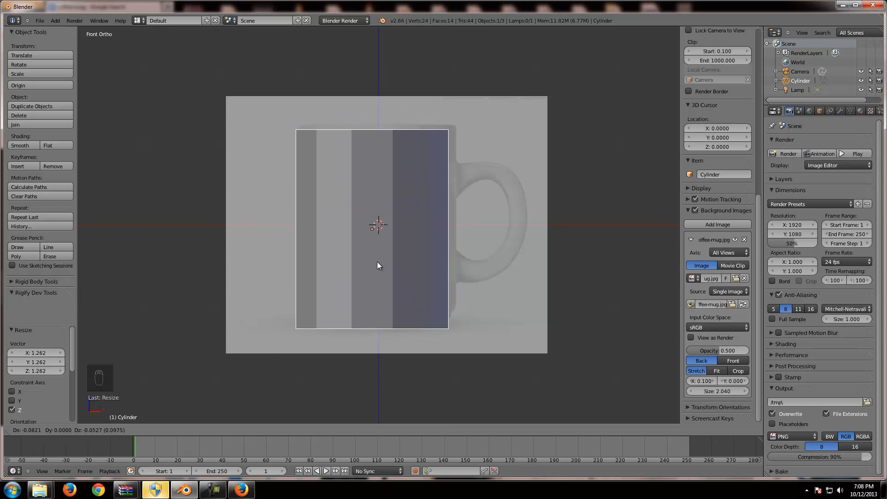
left_click(340, 267)
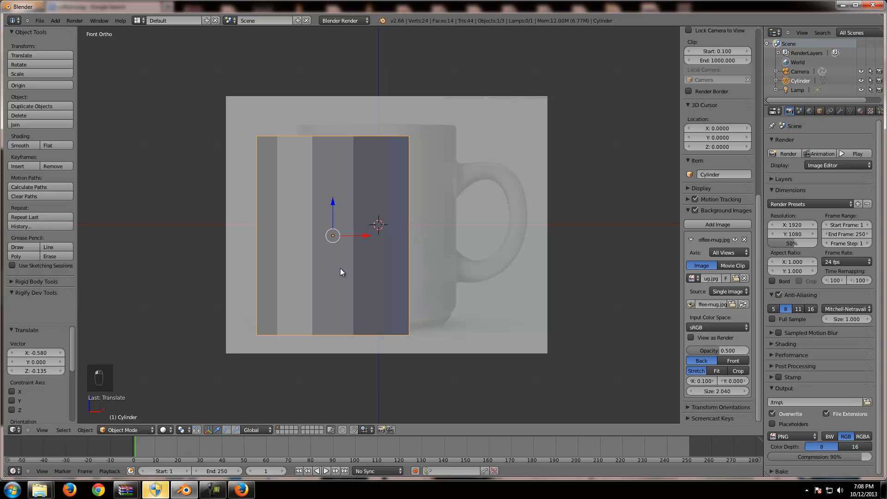
key("ctrl+z")
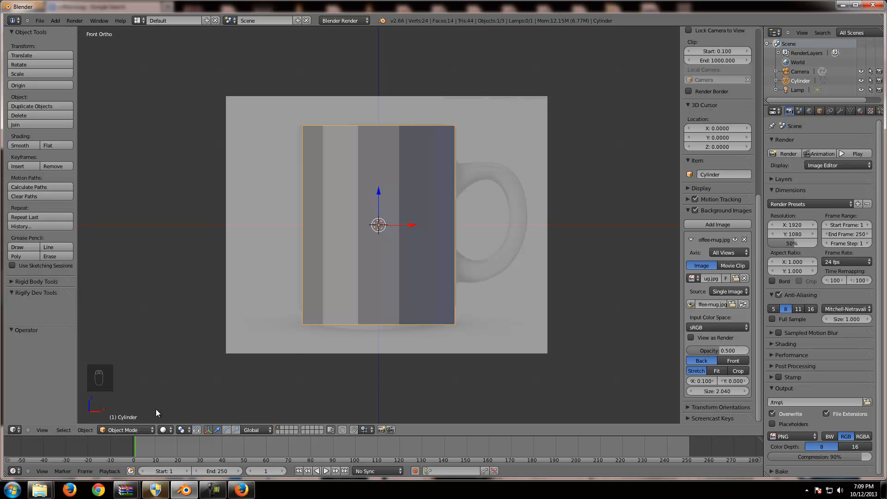
Switch the cylinder from Object Mode to Edit Mode.
left_click(121, 431)
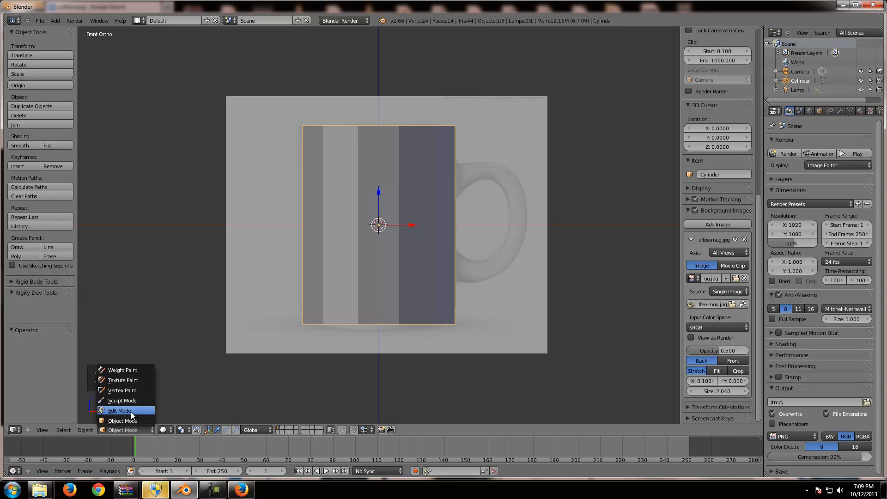
left_click(132, 412)
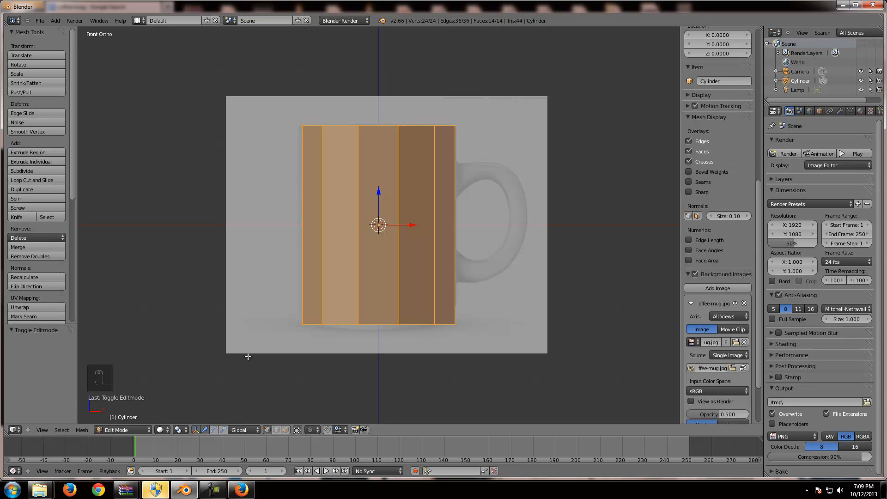
key("ctrl")
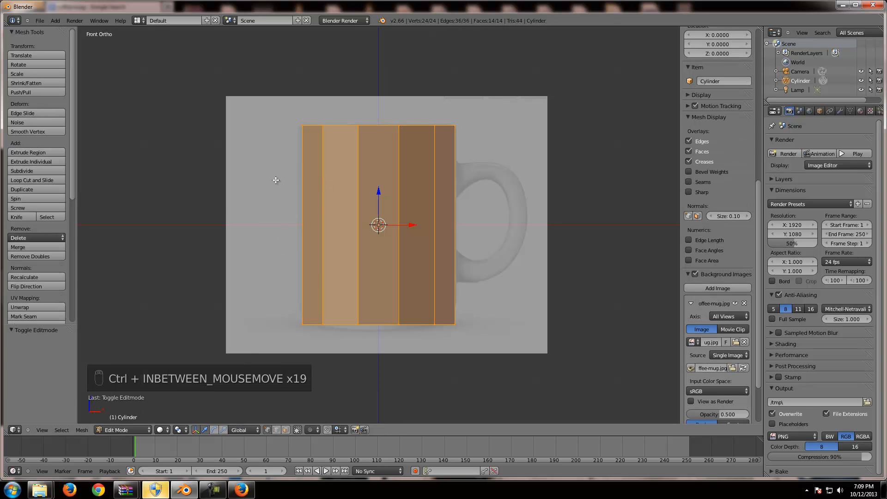
key("ctrl+Tab")
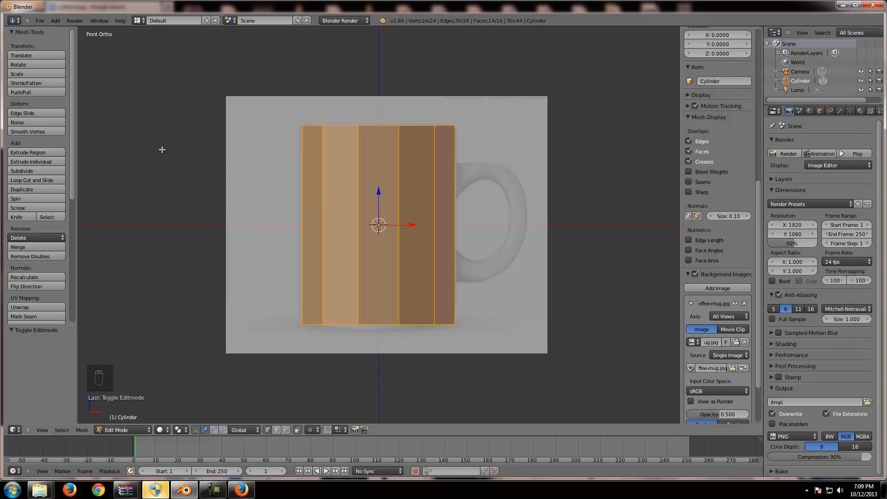
key("ctrl")
key("Tab")
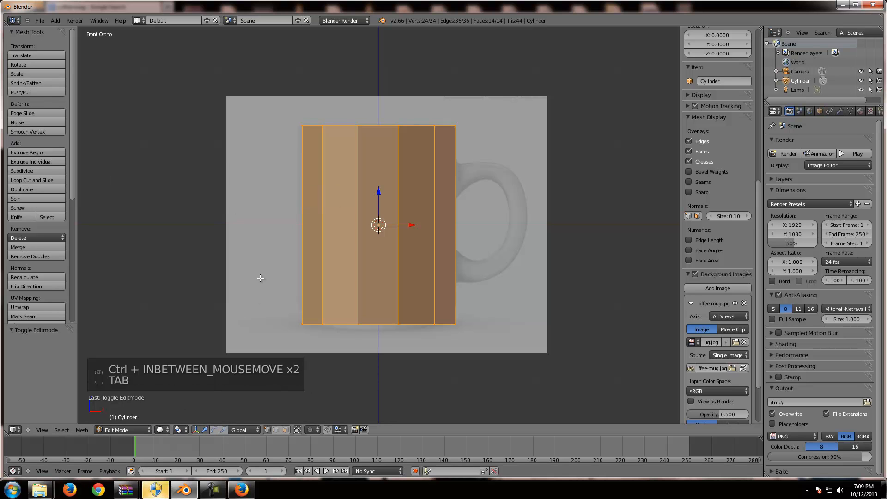
Toggle the cylinder repeatedly between Object Mode and Edit Mode, ending in Edit Mode.
key("Tab")
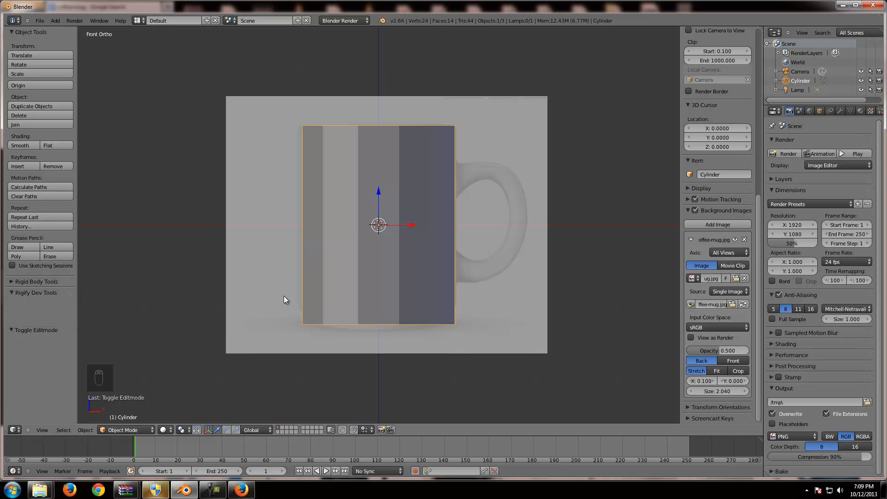
key("Tab")
key("Tab")
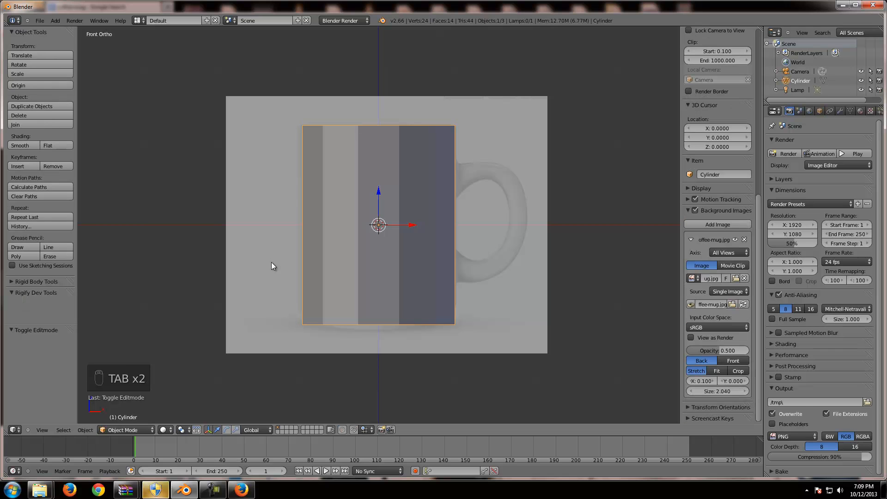
key("Tab")
key("Tab")
key("Tab")
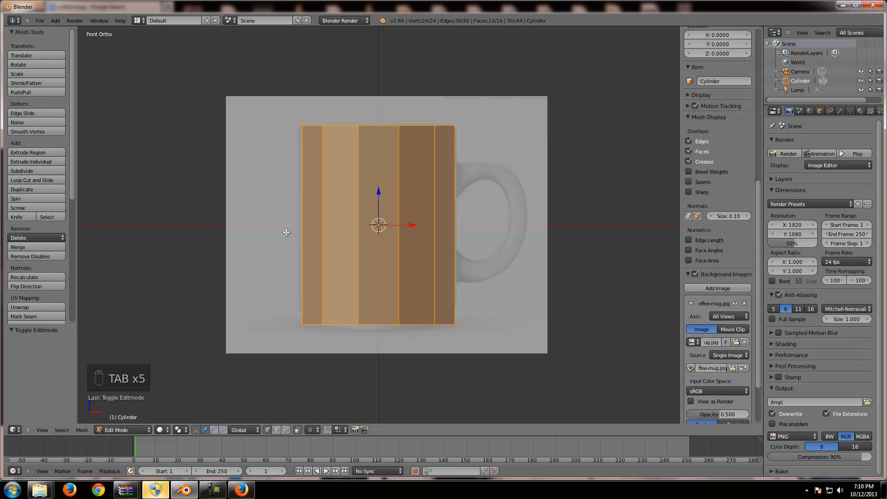
key("Tab")
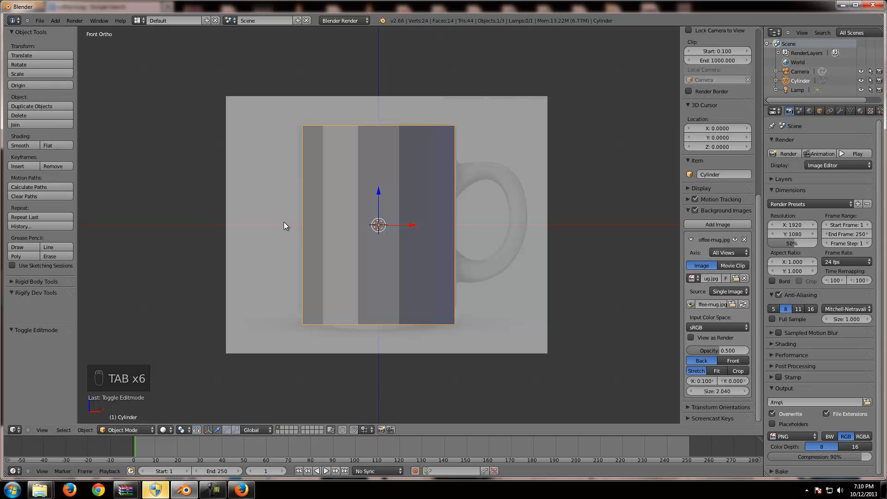
key("Tab")
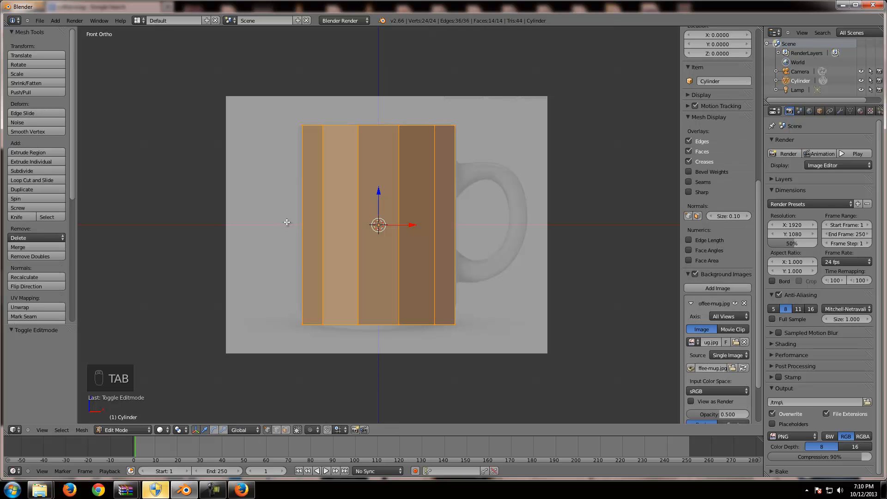
key("ctrl")
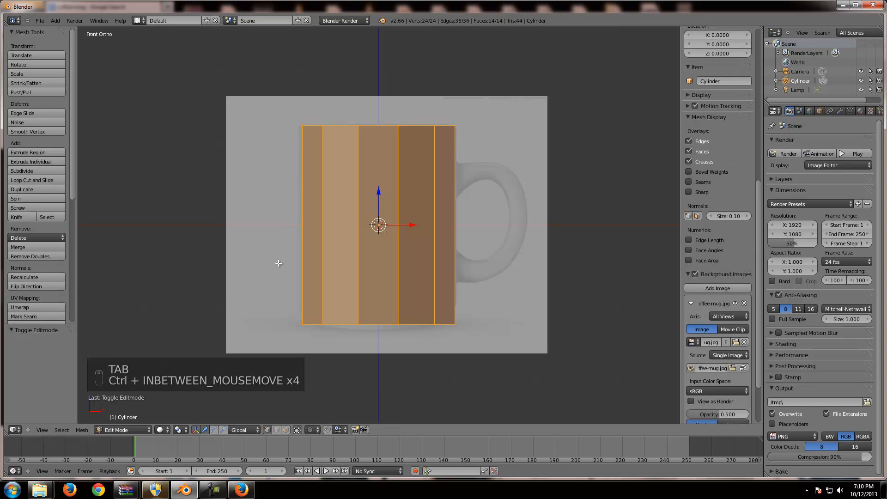
key("Tab")
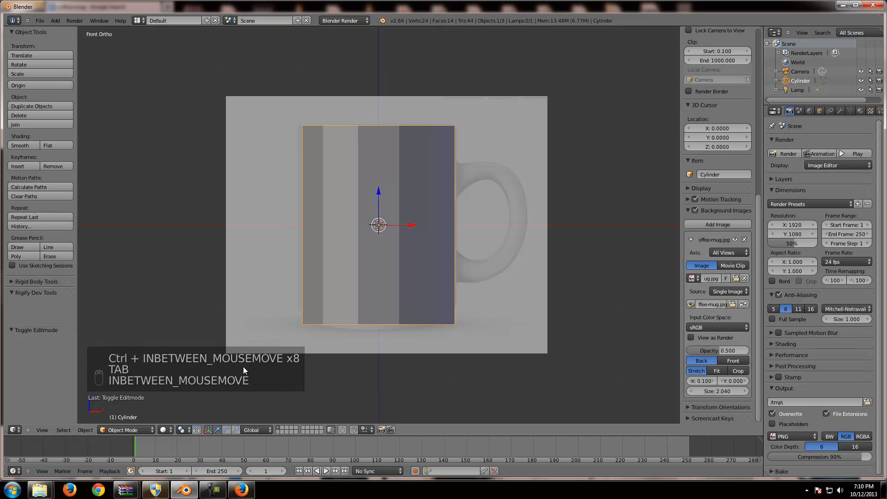
left_click(150, 431)
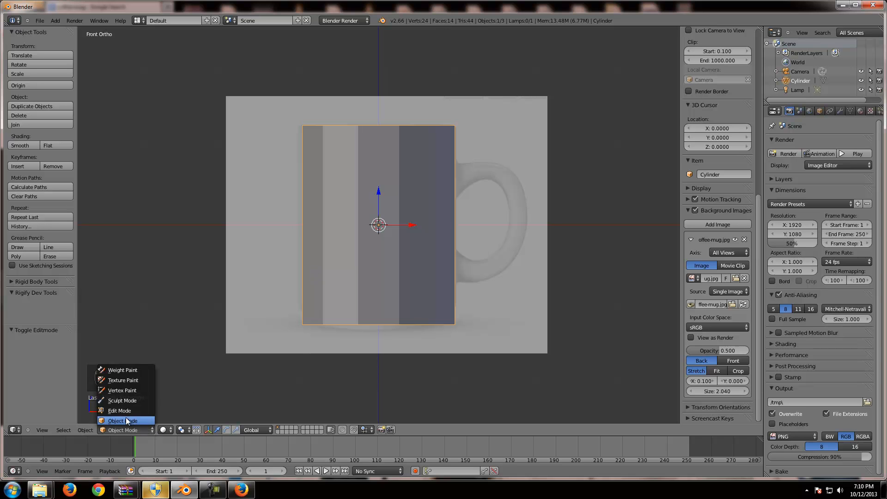
left_click(126, 421)
left_click(142, 430)
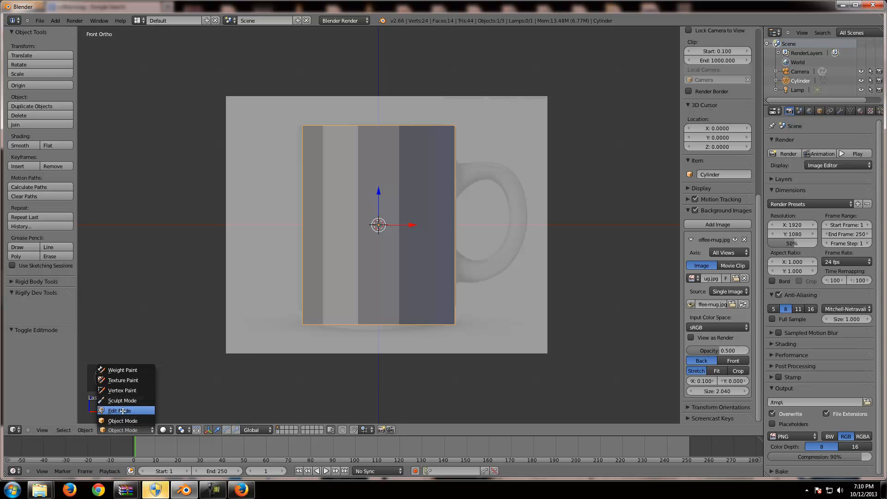
left_click(123, 411)
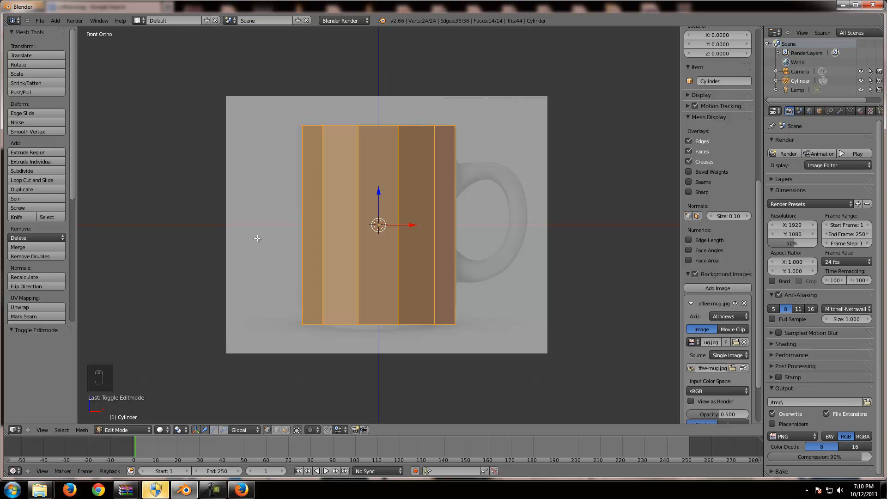
key("Tab")
key("Tab")
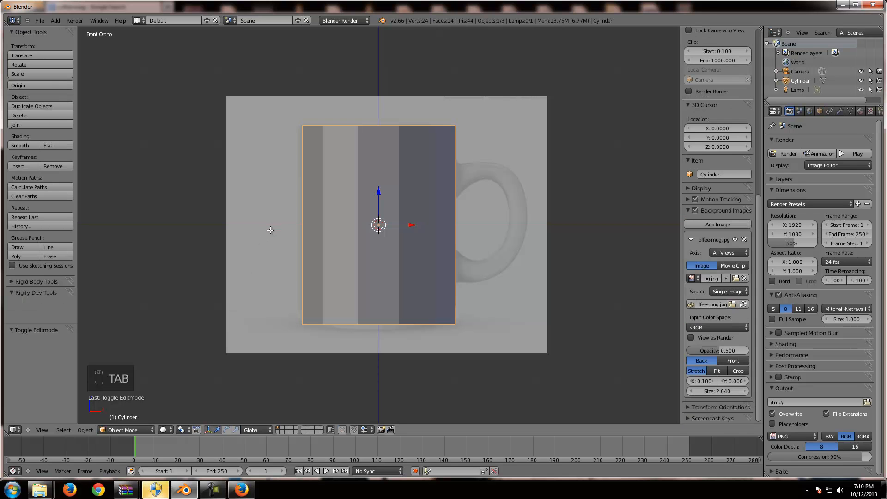
key("Tab")
key("Tab")
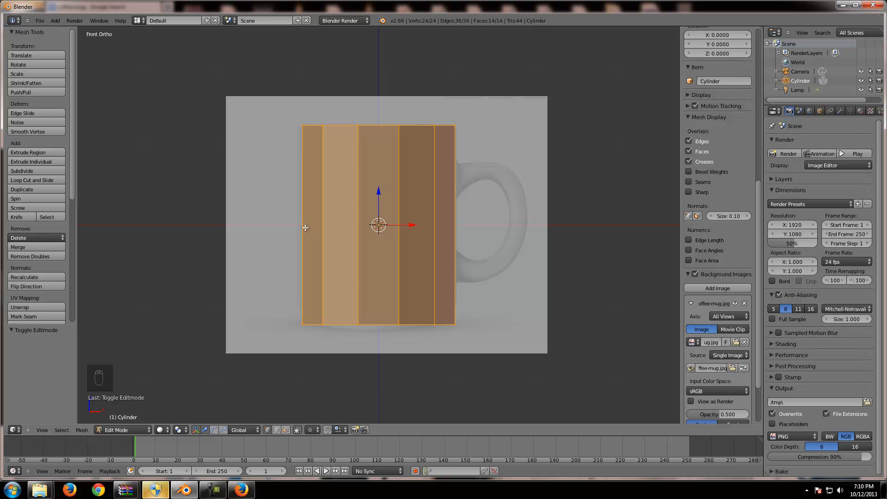
Set the cylinder's mesh select mode to Vertex.
key("ctrl+Tab")
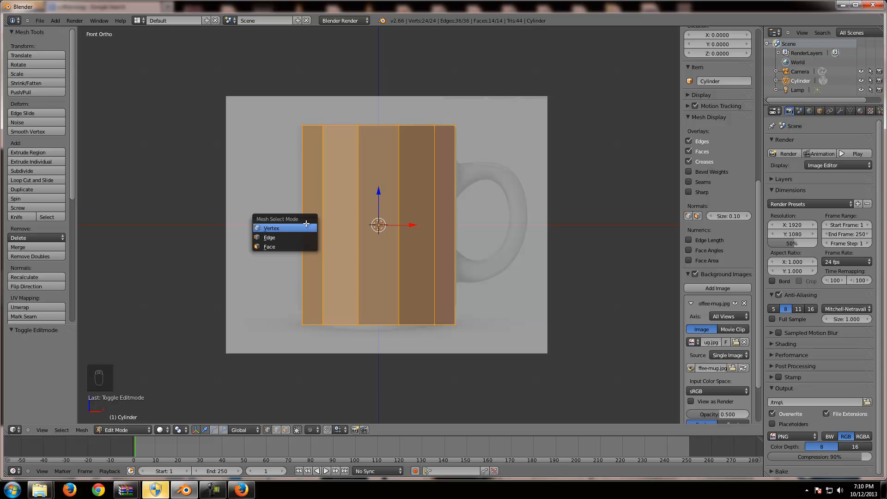
left_click(277, 228)
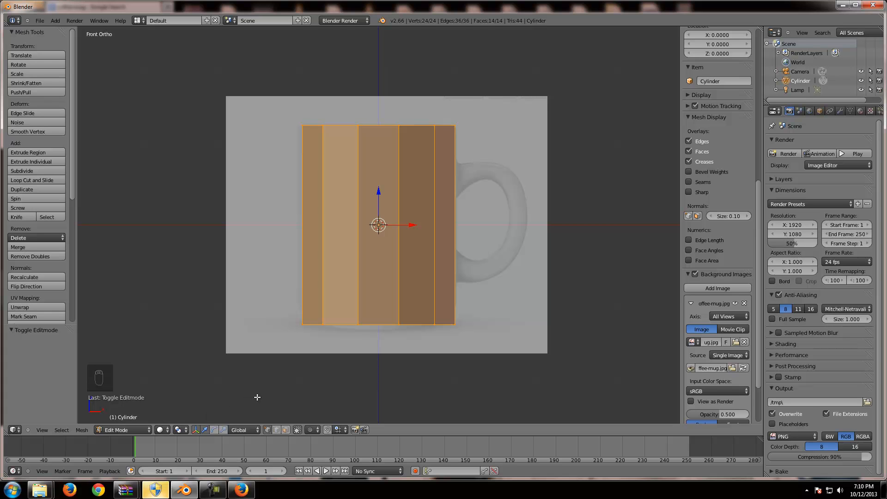
key("ctrl+Tab")
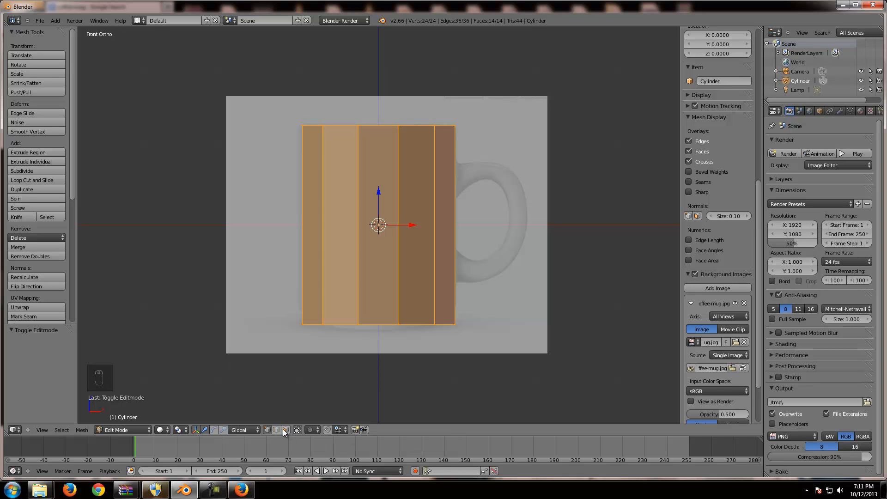
left_click(284, 430)
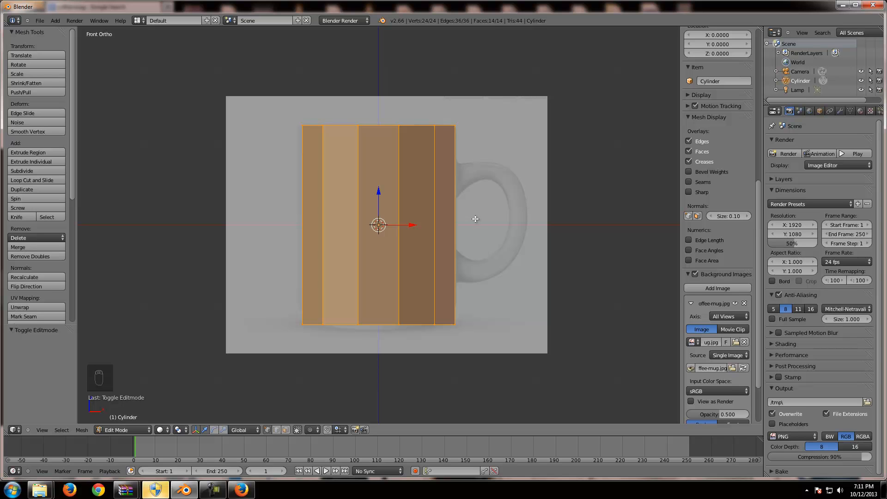
Add a horizontal loop cut around the cylinder and slide it up near the top of the handle's upper joint, edge slide about -0.67.
key("ctrl")
key("ctrl+r")
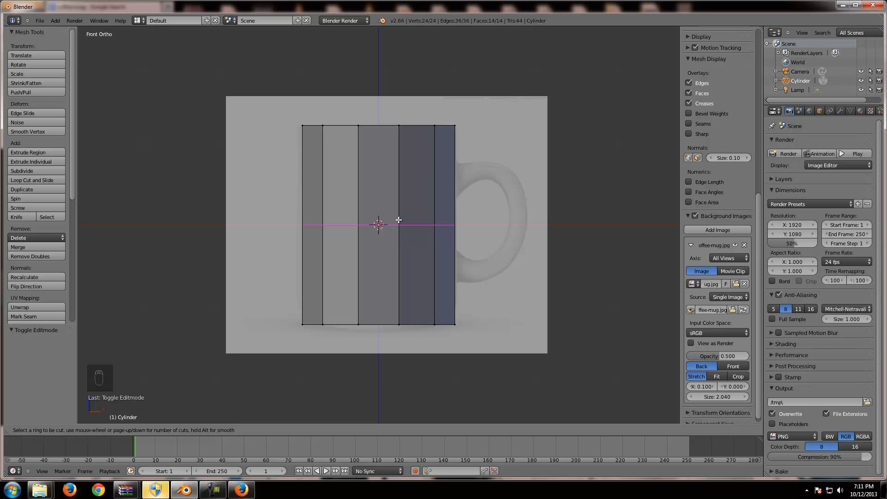
left_click(399, 216)
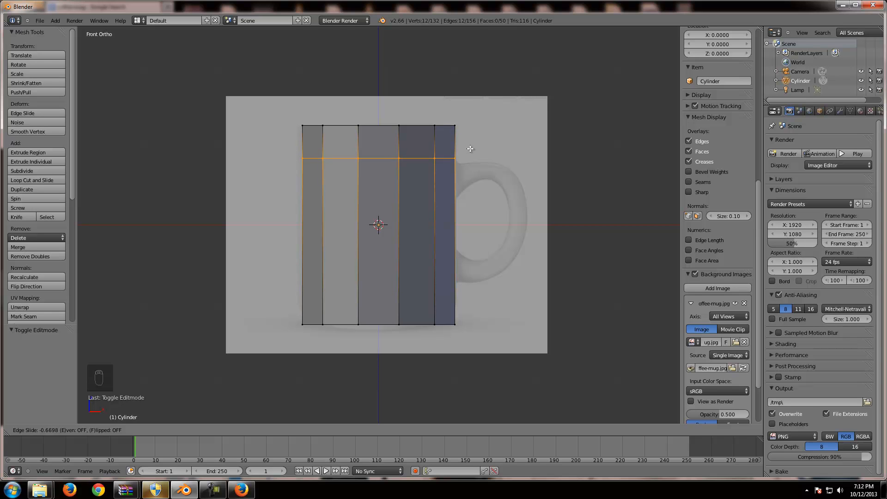
left_click(470, 147)
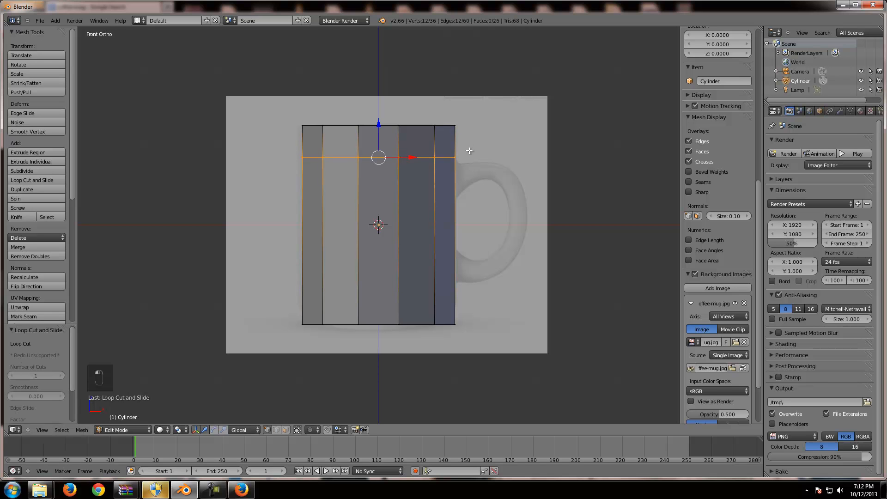
Examine how the new edge loop lines up with the handle's upper joint in the background mug photo.
scroll(470, 155, "up", 3)
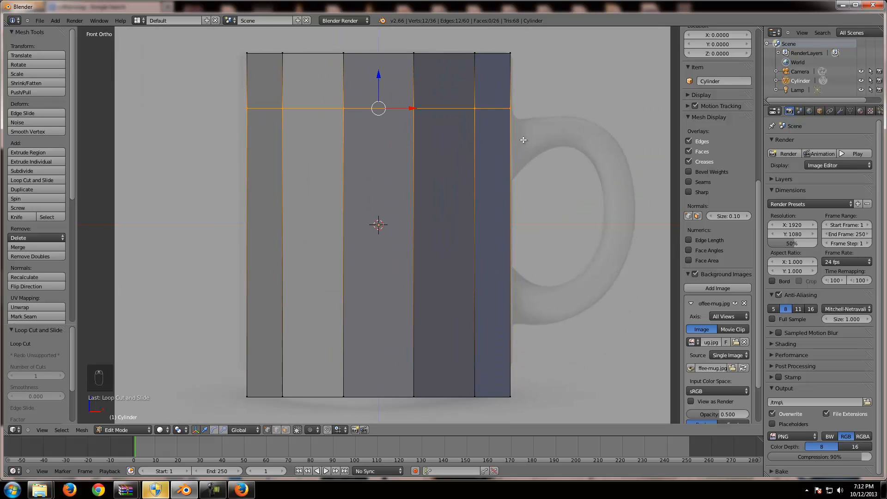
scroll(524, 140, "up", 2)
middle_click_drag(571, 85, 425, 202, "shift")
scroll(453, 172, "up", 2)
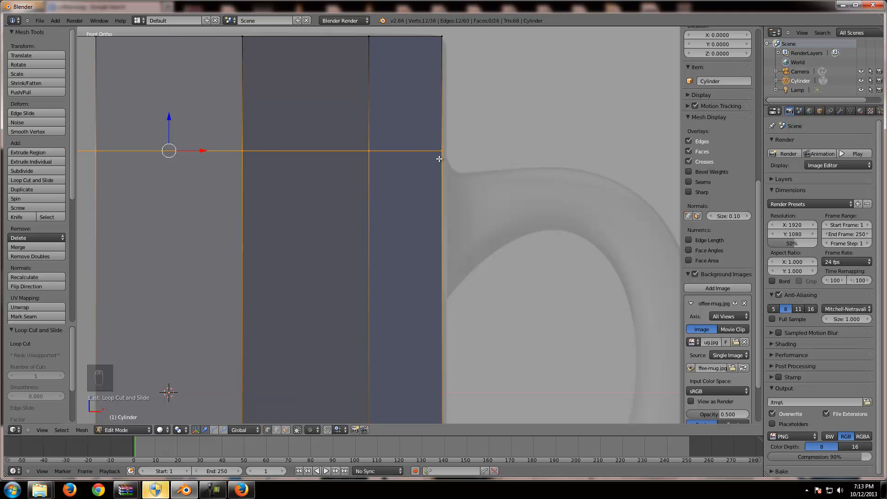
scroll(436, 166, "down", 2)
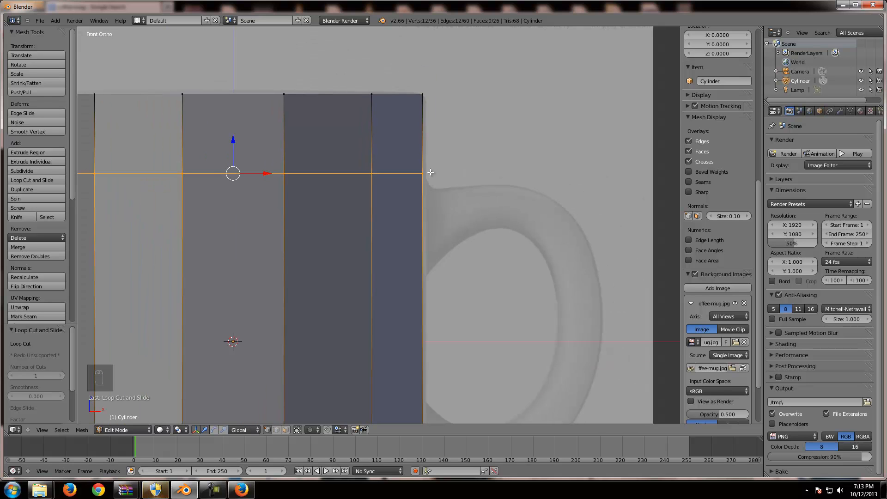
scroll(452, 162, "down", 3)
middle_click_drag(416, 237, 493, 168, "shift")
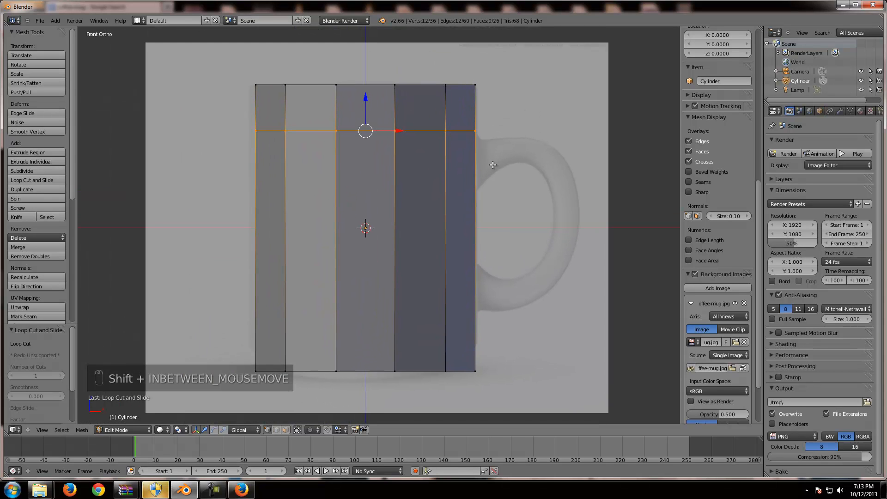
scroll(492, 193, "down", 2)
scroll(479, 229, "up", 4)
scroll(475, 234, "down", 3)
scroll(481, 229, "up", 3)
scroll(480, 230, "down", 2)
scroll(488, 222, "up", 3)
scroll(490, 224, "down", 2)
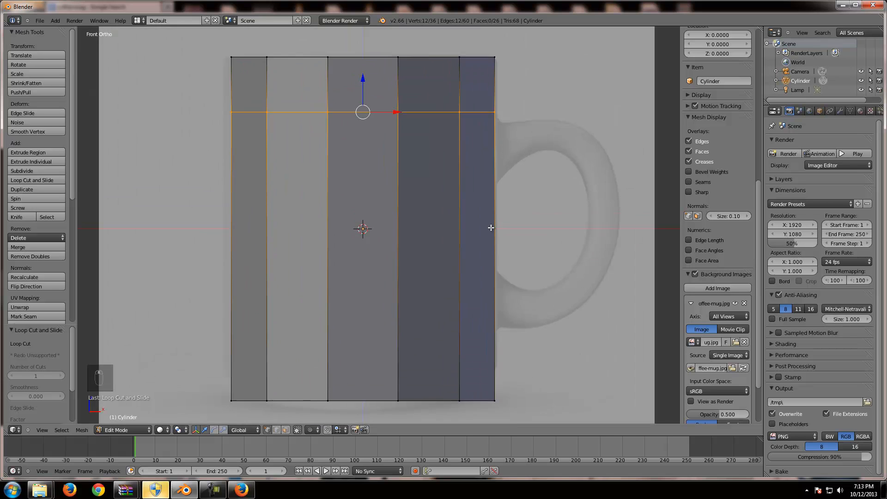
scroll(491, 225, "down", 1)
scroll(491, 219, "down", 1)
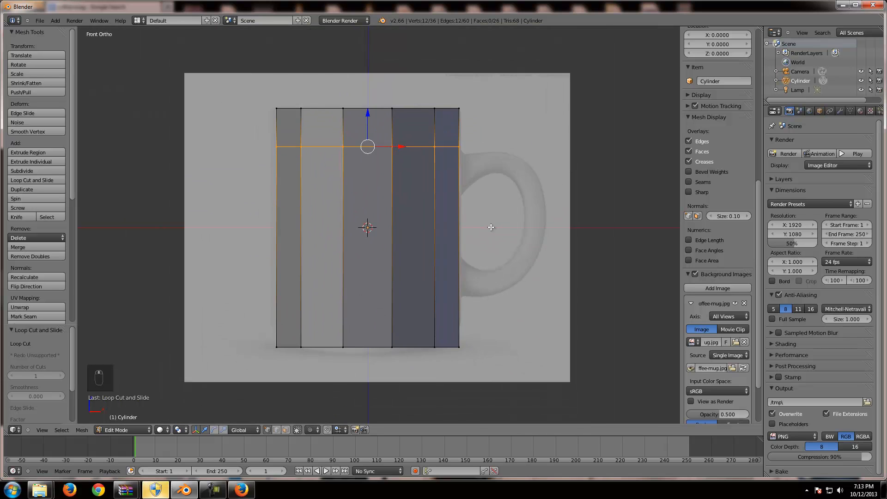
scroll(490, 216, "up", 1)
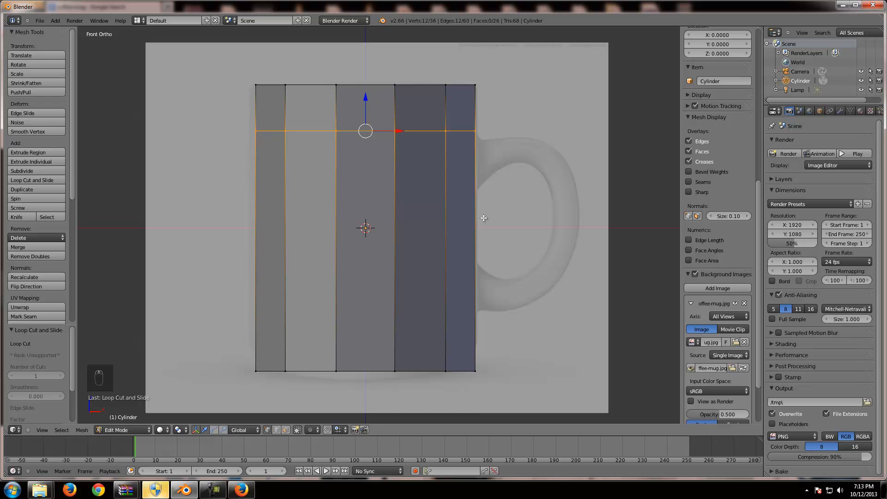
middle_click_drag(504, 185, 541, 167, "shift")
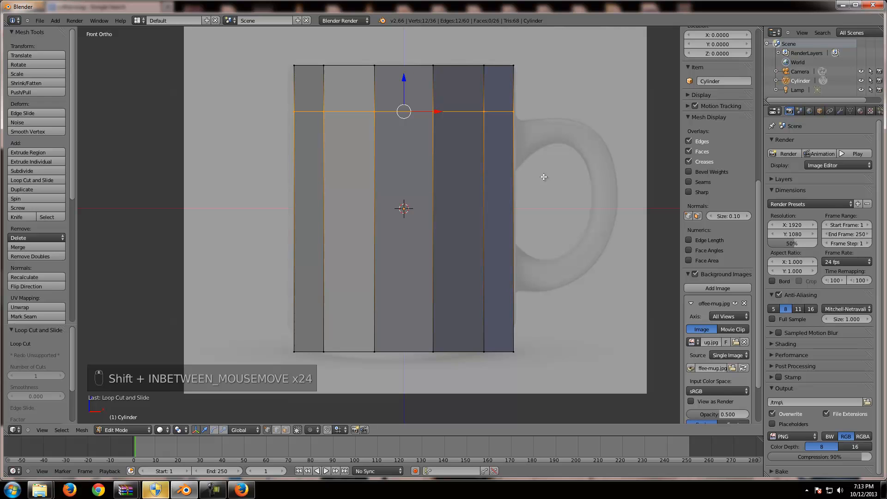
middle_click_drag(544, 177, 503, 195, "shift")
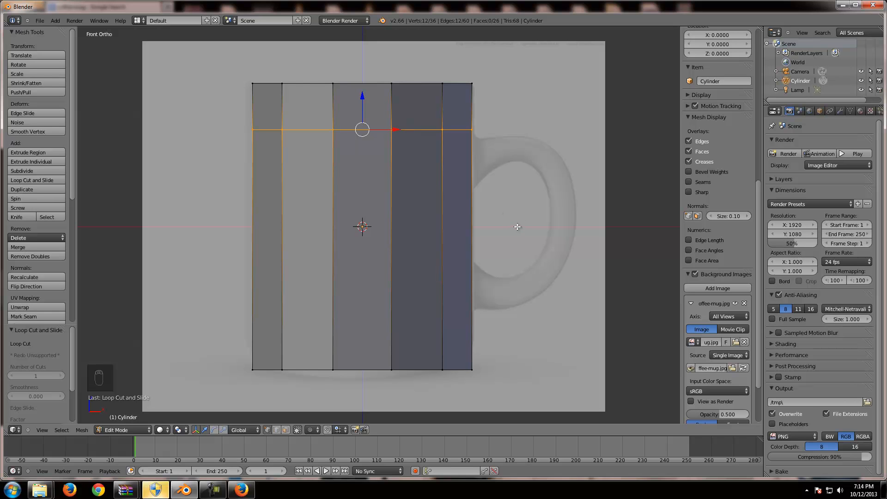
Add a second horizontal loop cut at the underside of the handle's upper joint, with an edge slide of about -0.49.
key("ctrl+r")
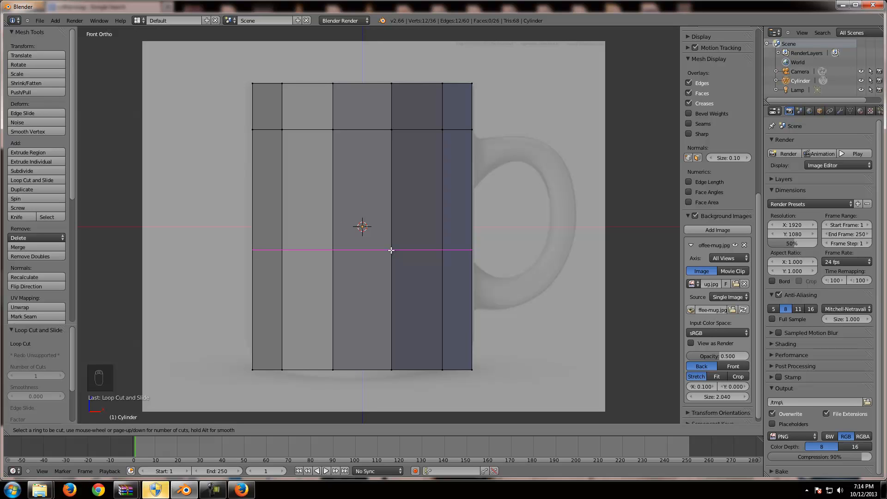
left_click(391, 250)
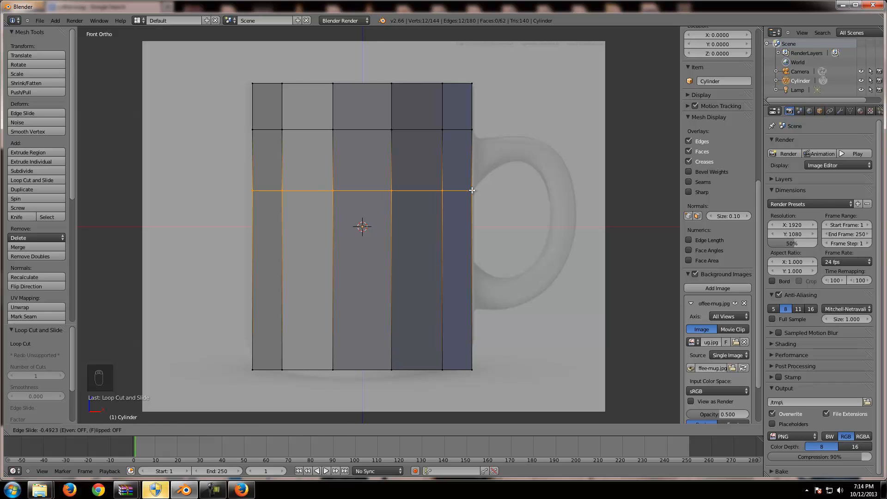
left_click(472, 190)
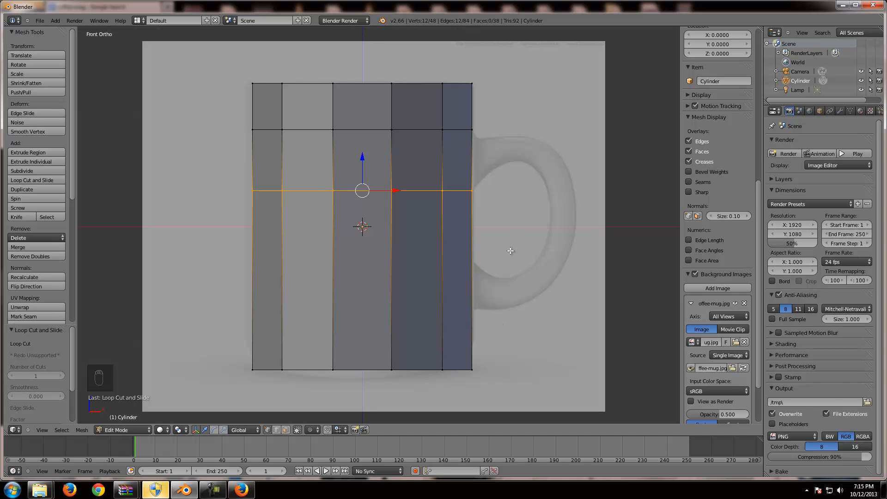
Add two horizontal loop cuts at the top and bottom of the handle's lower joint, with edge slides of about -0.23 and -0.11.
key("ctrl+r")
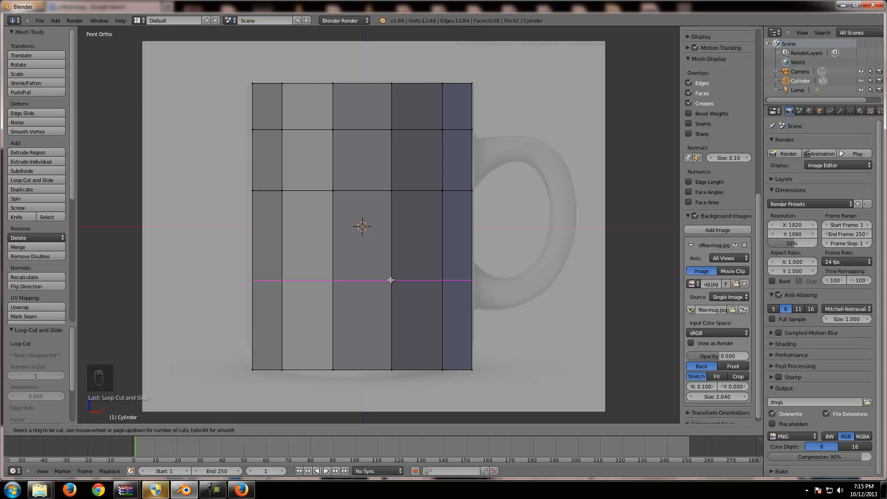
left_click(390, 280)
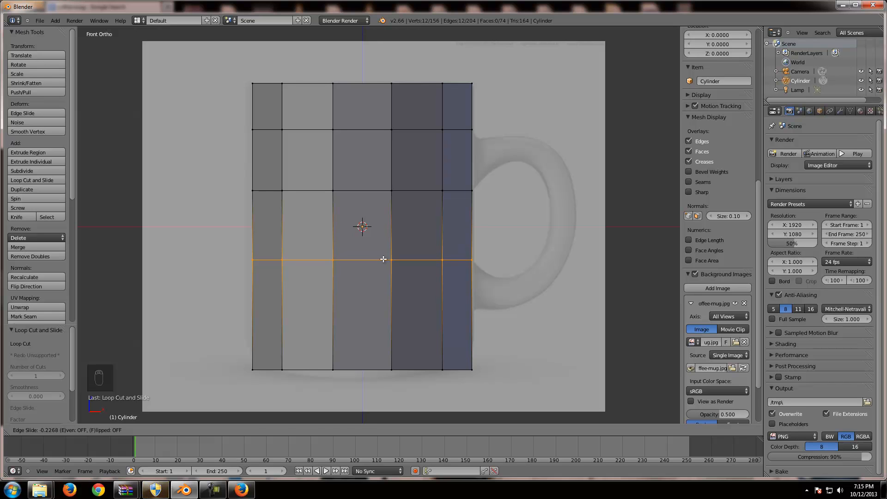
left_click(383, 259)
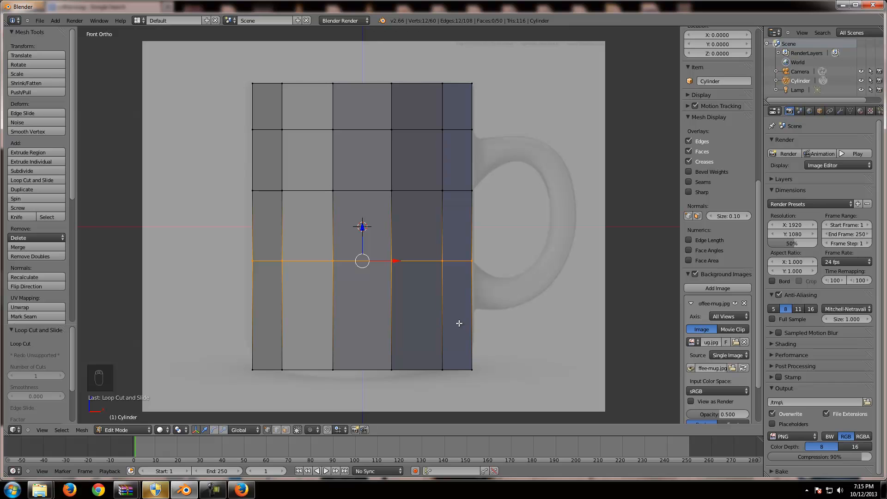
key("ctrl+r")
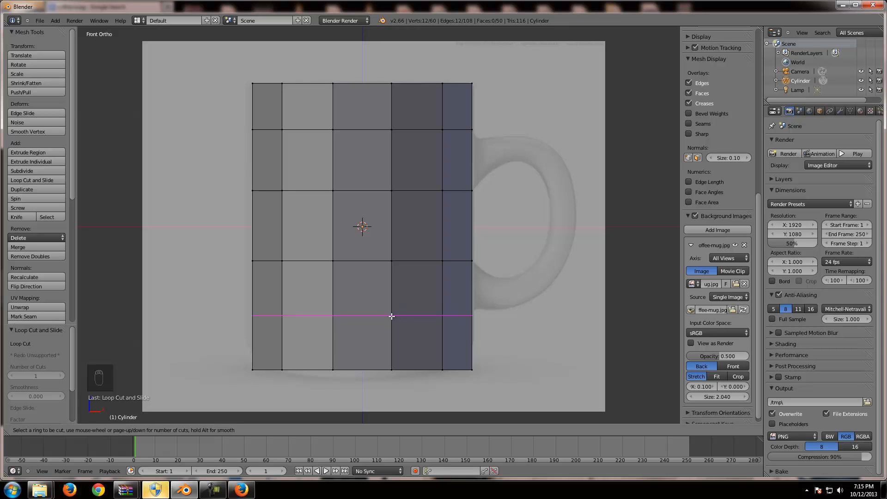
left_click(391, 316)
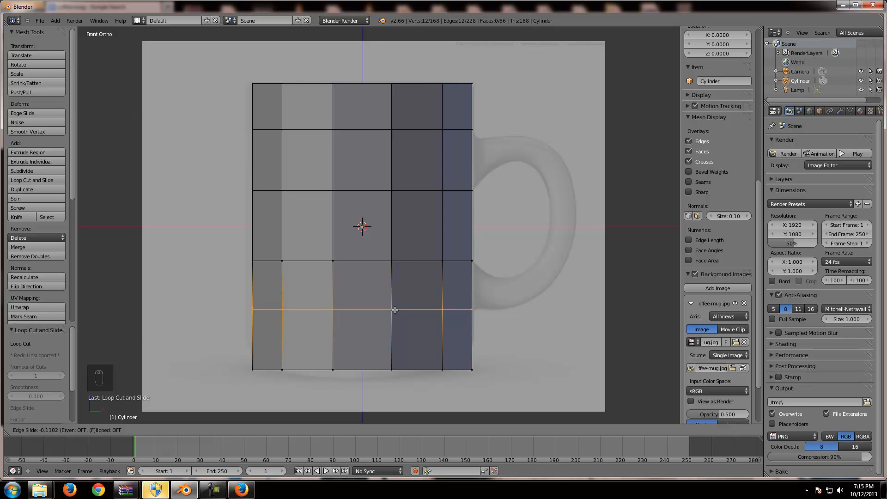
left_click(395, 310)
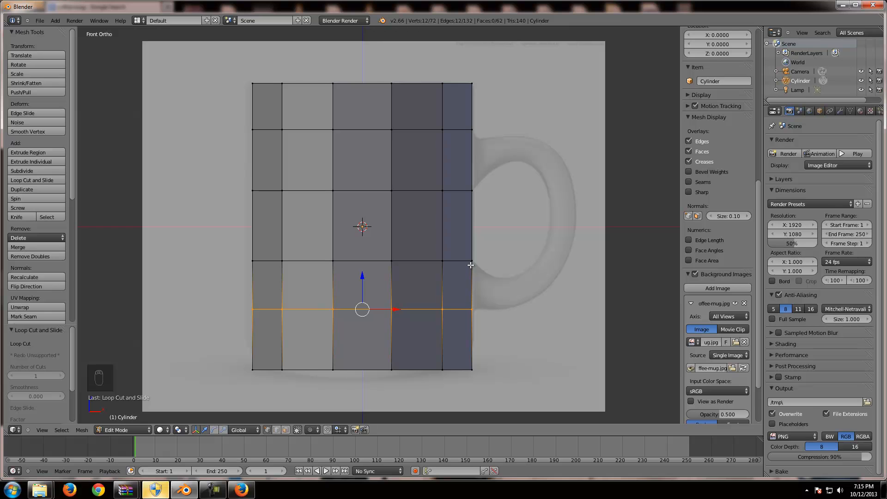
Clear the selection so that none of the cylinder's vertices are selected.
key("a")
key("super")
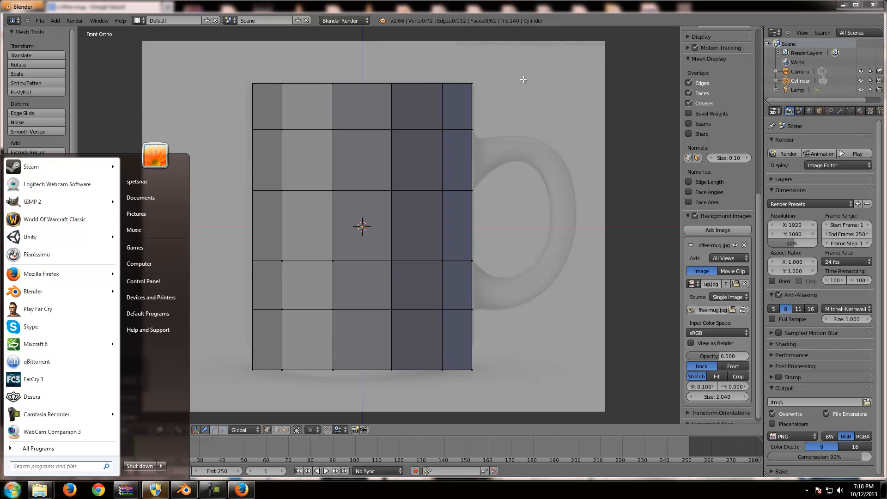
left_click(506, 12)
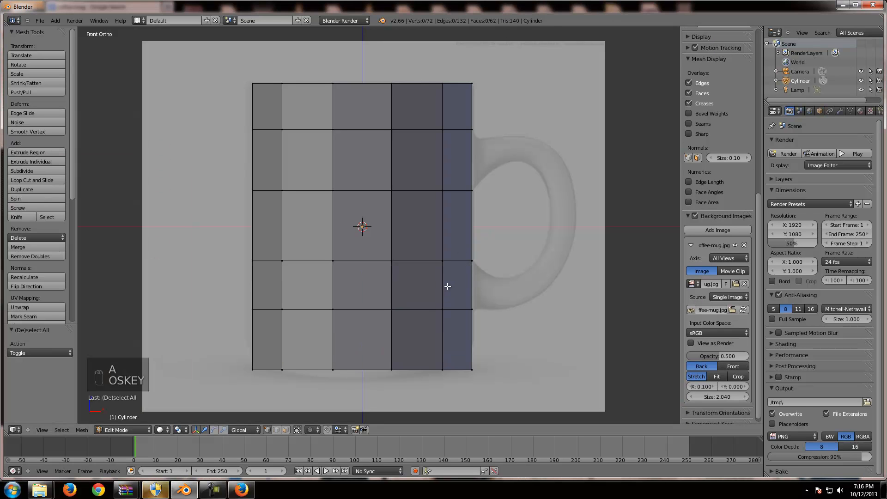
key("a")
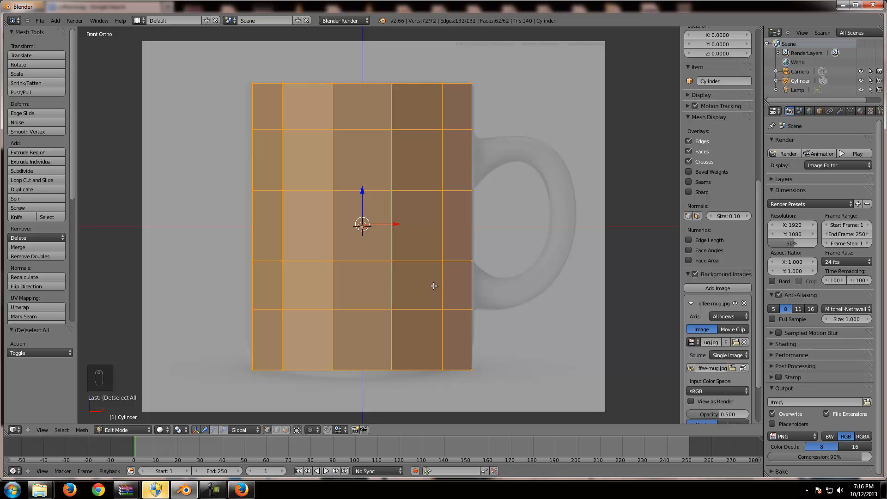
key("a")
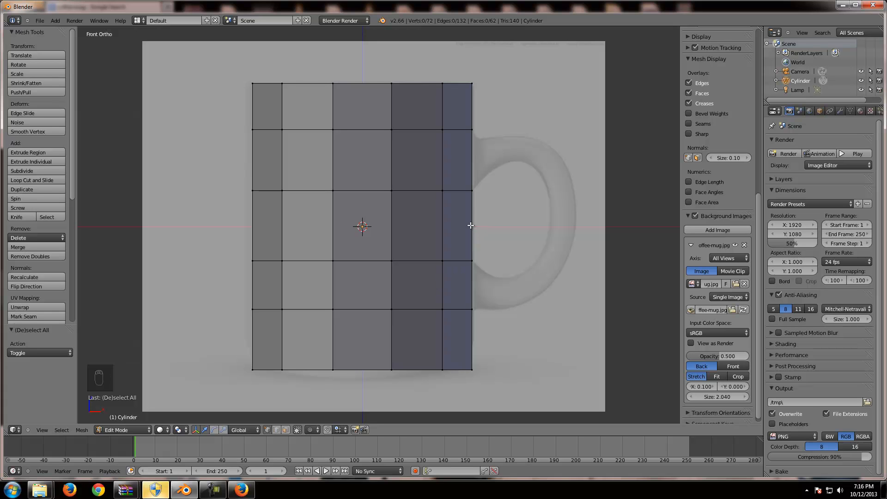
Select the four corner vertices of the side face where the handle's upper end attaches.
middle_click_drag(454, 228, 389, 262)
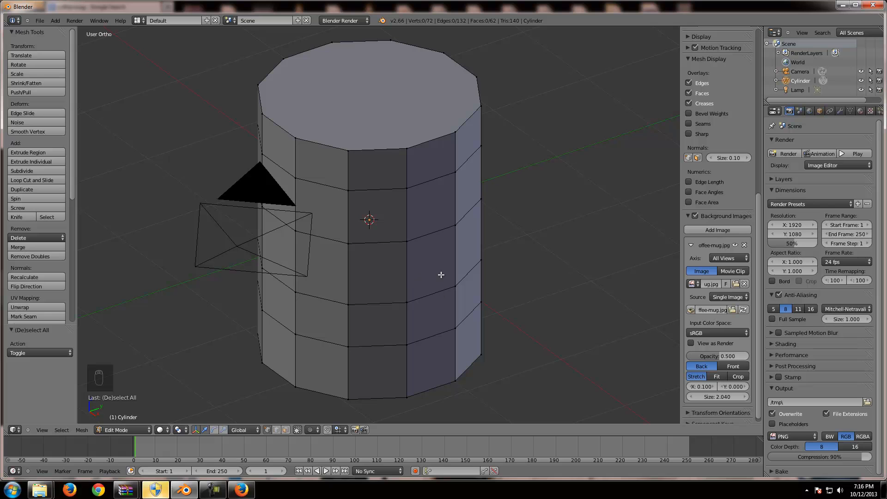
right_click(406, 243)
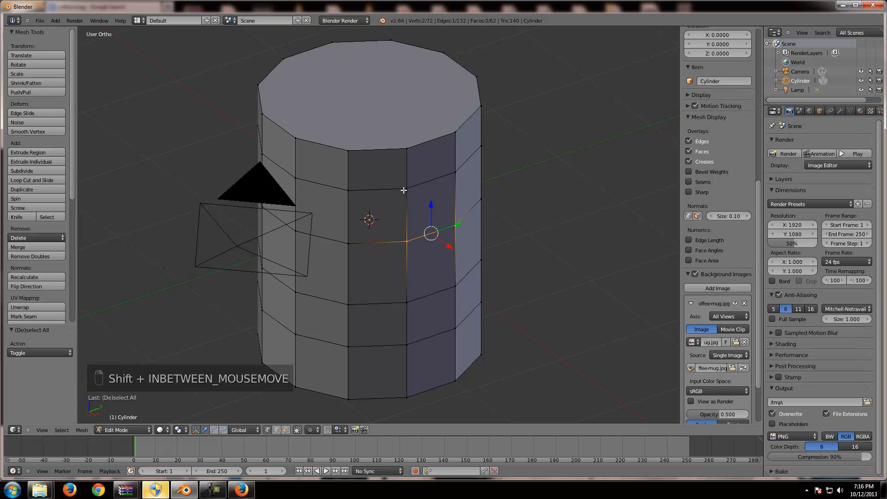
right_click(450, 174, "shift")
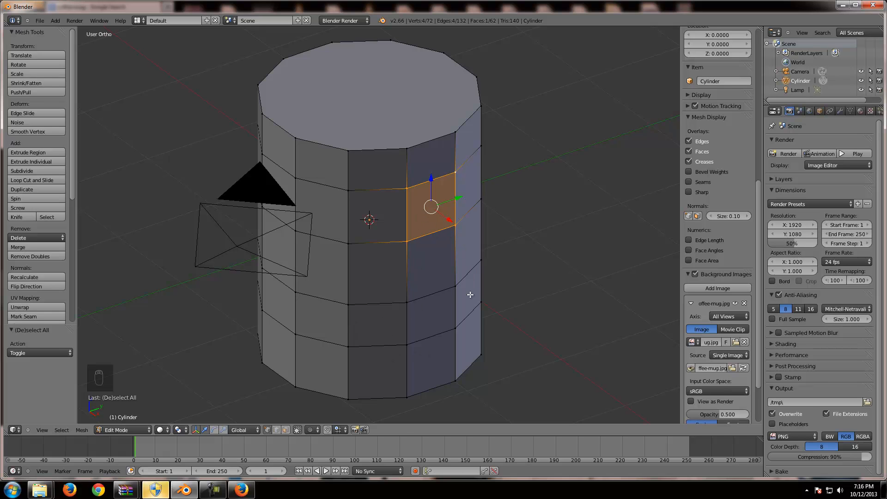
Select the four corner vertices of the side face where the handle's lower end attaches.
right_click(455, 286)
right_click(456, 328, "shift")
right_click(411, 343, "shift")
right_click(403, 304, "shift")
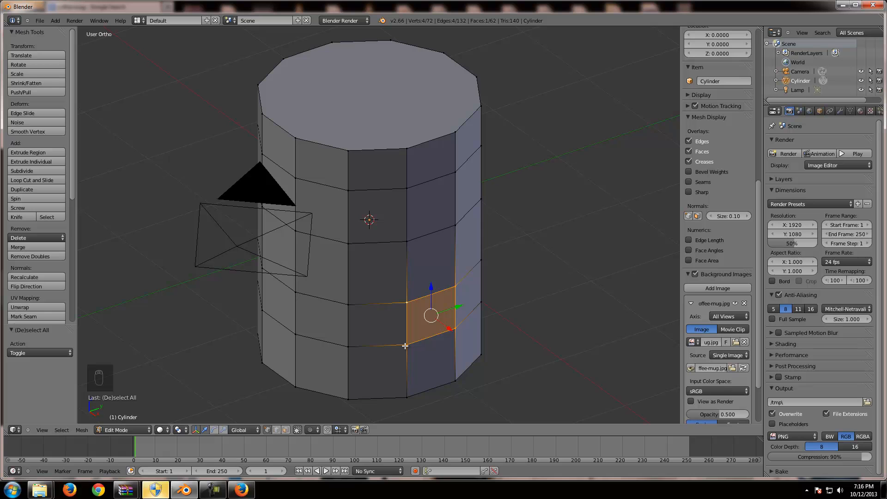
Set the cylinder's mesh select mode to Face, keeping the lower handle-joint face selected.
key("KP_1")
key("ctrl+Tab")
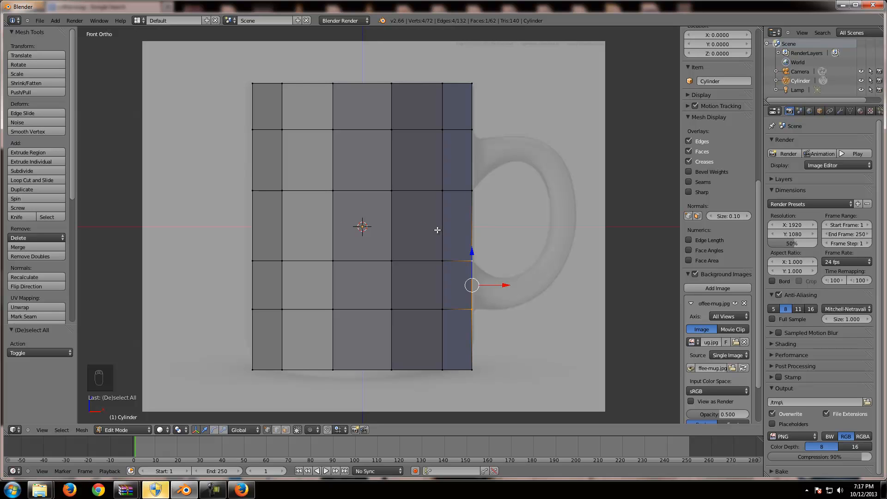
key("ctrl+Tab")
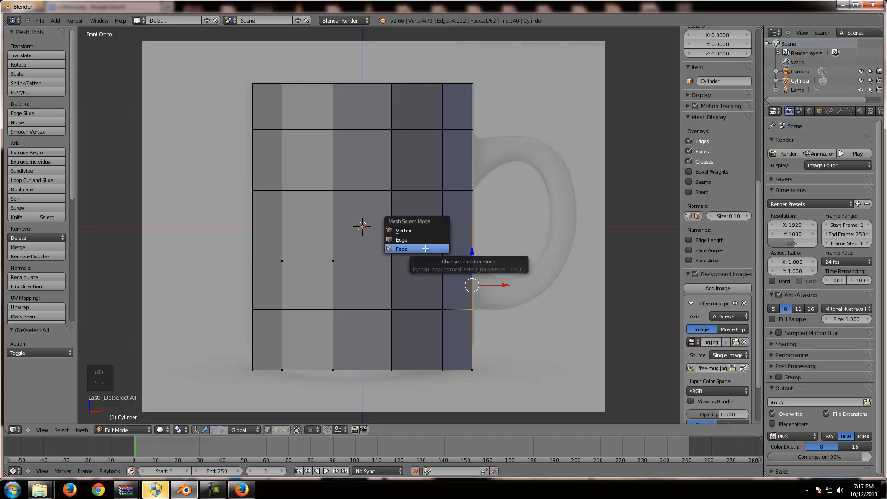
left_click(425, 249)
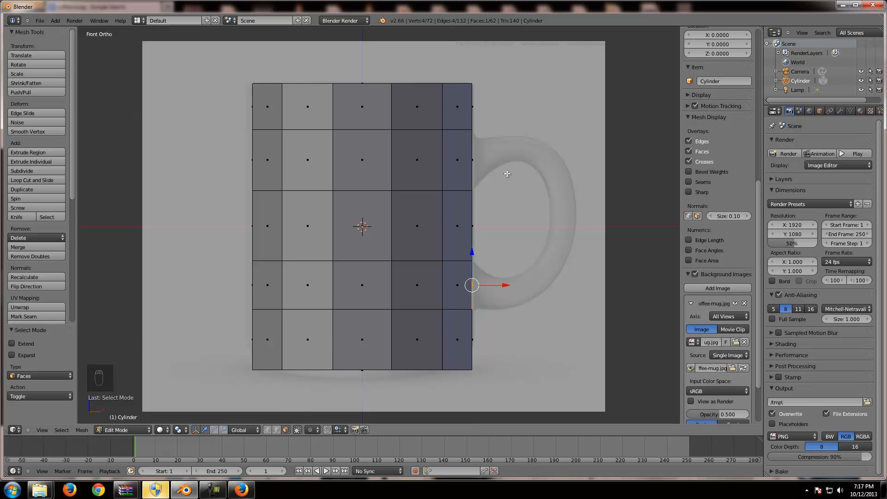
middle_click_drag(533, 142, 435, 204)
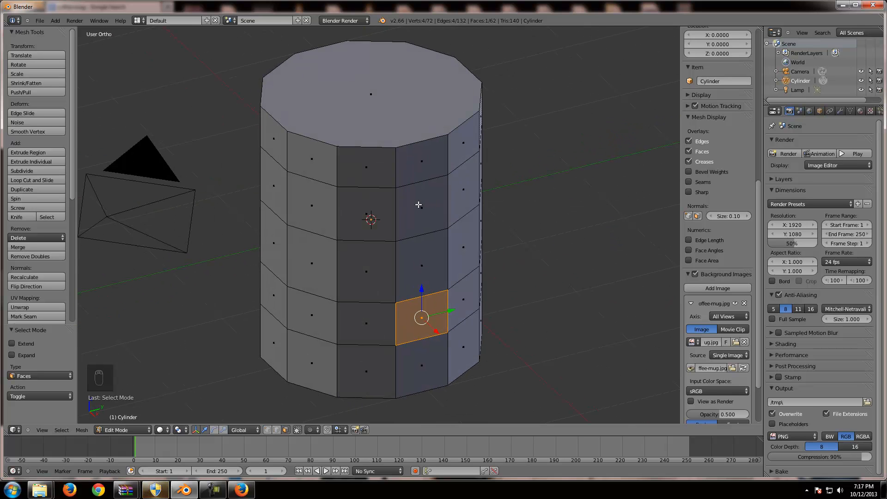
Select only the side face at the handle's upper joint and line it up against the mug photo in front view.
right_click(419, 204)
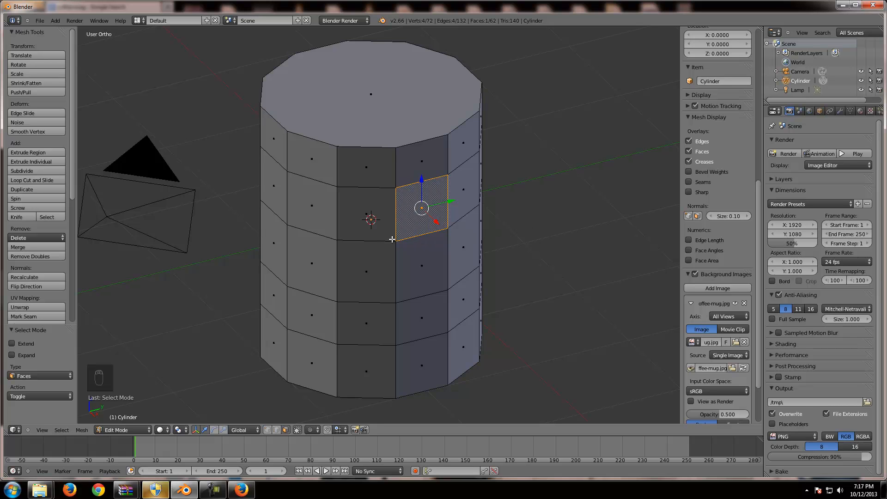
key("KP_1")
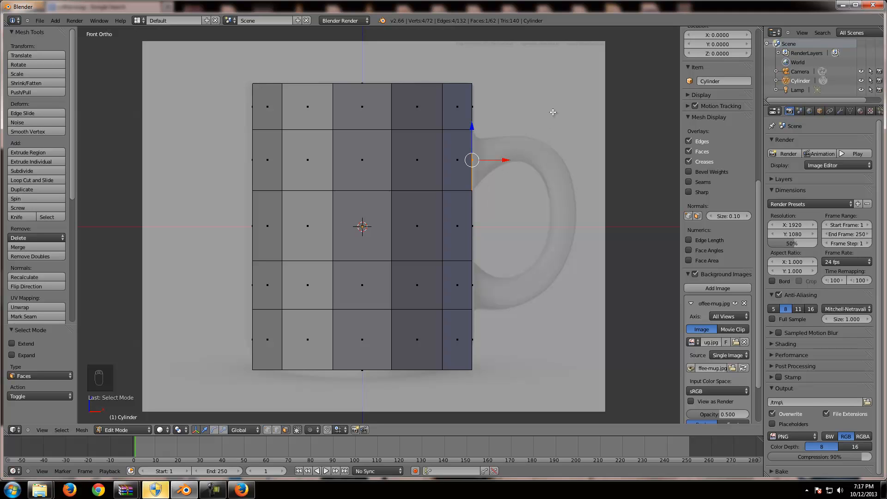
middle_click_drag(550, 114, 475, 147)
key("KP_1")
key("KP_1")
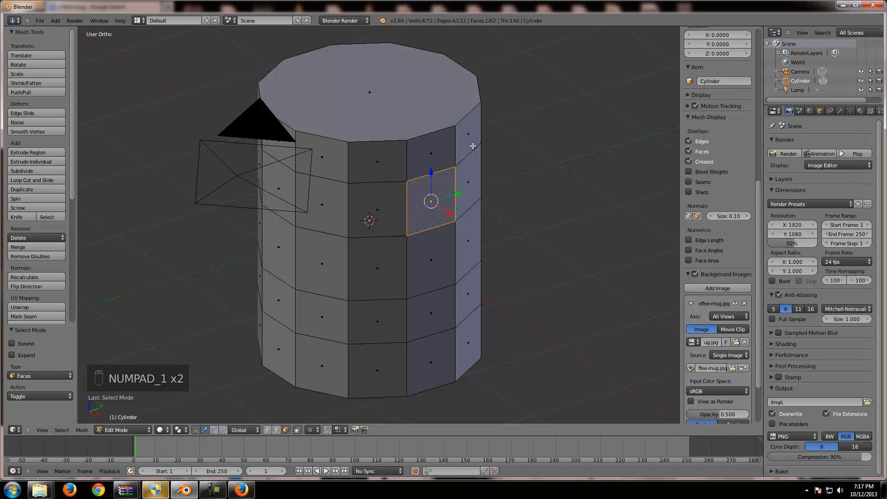
middle_click_drag(557, 110, 504, 153)
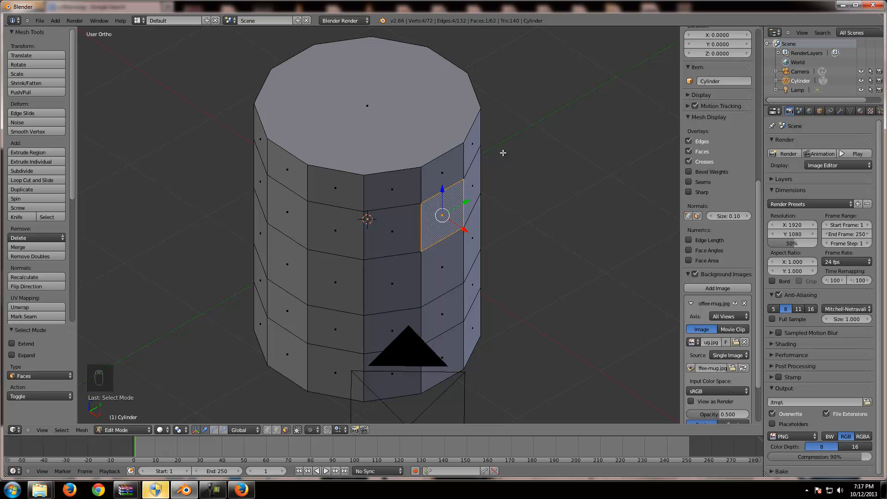
key("KP_1")
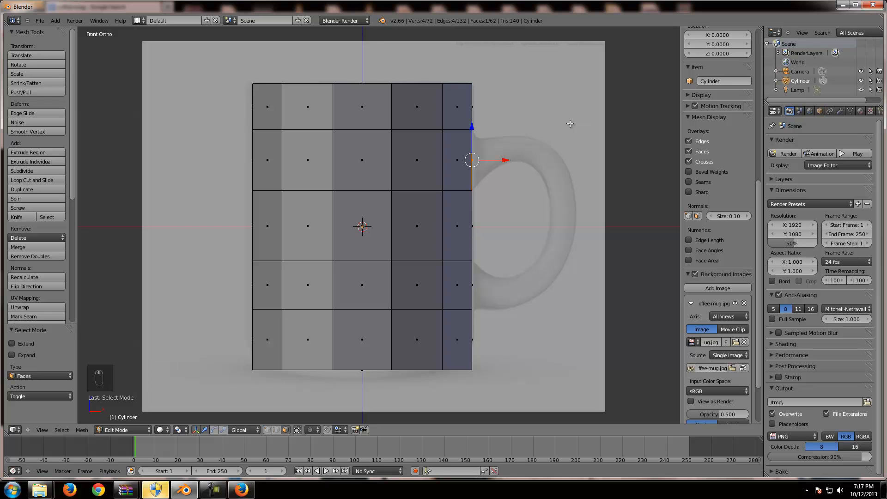
middle_click_drag(570, 123, 513, 158)
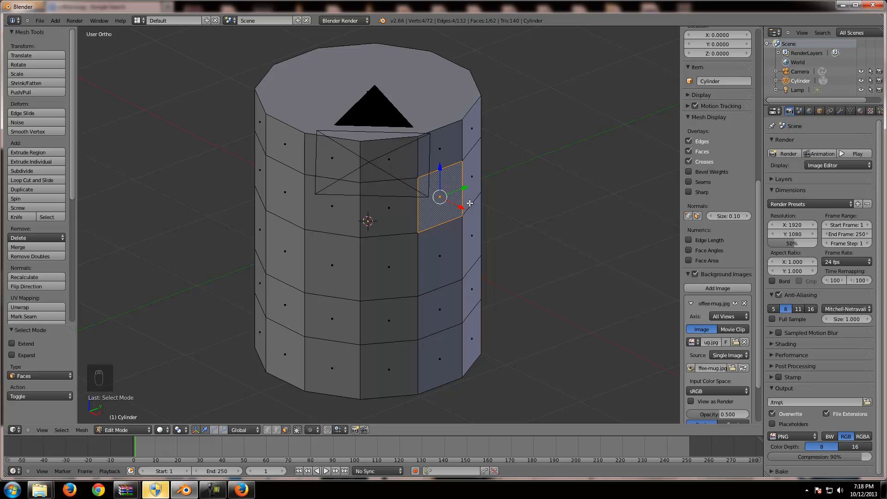
key("KP_1")
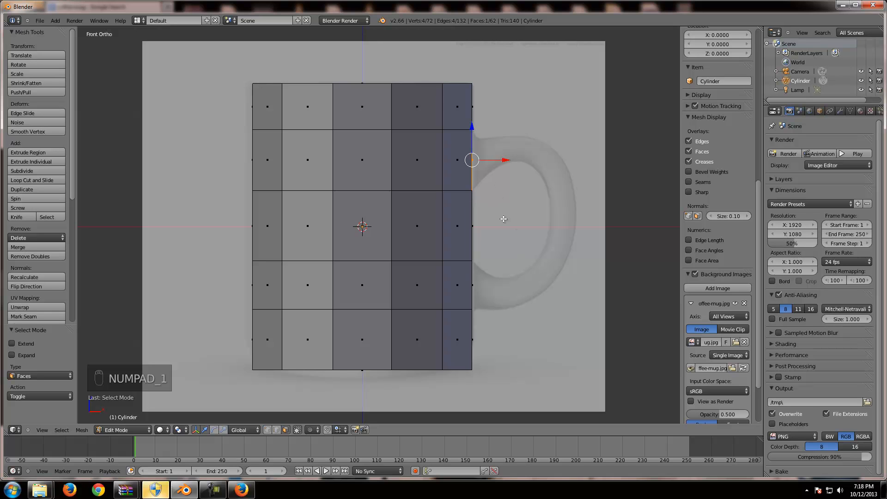
Extrude the upper joint face outward by about 0.13 and display the mesh as wireframe over the photo.
key("e")
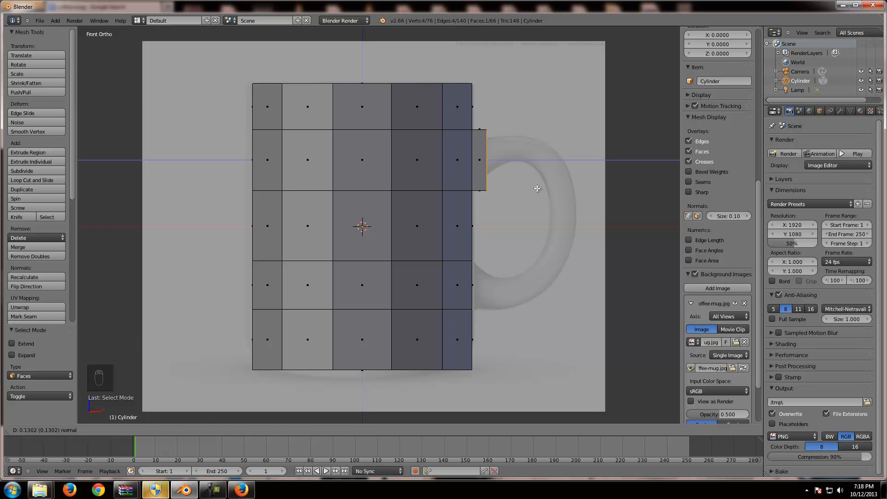
left_click(538, 189)
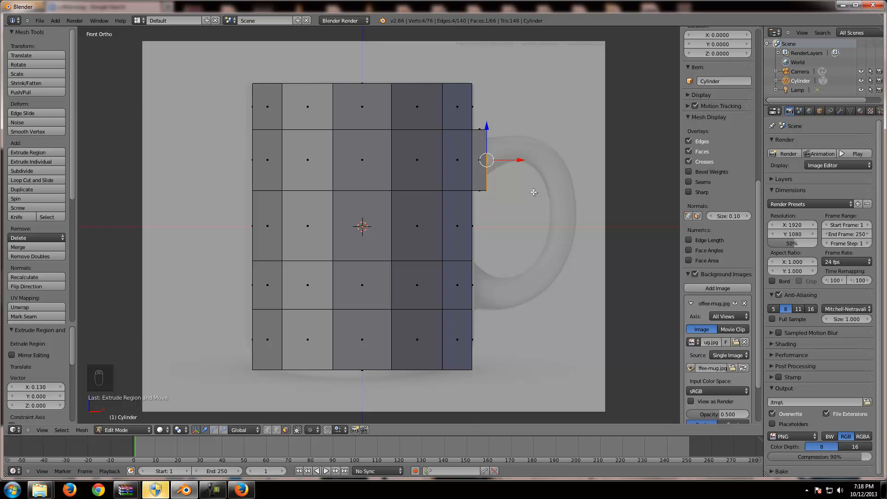
key("z")
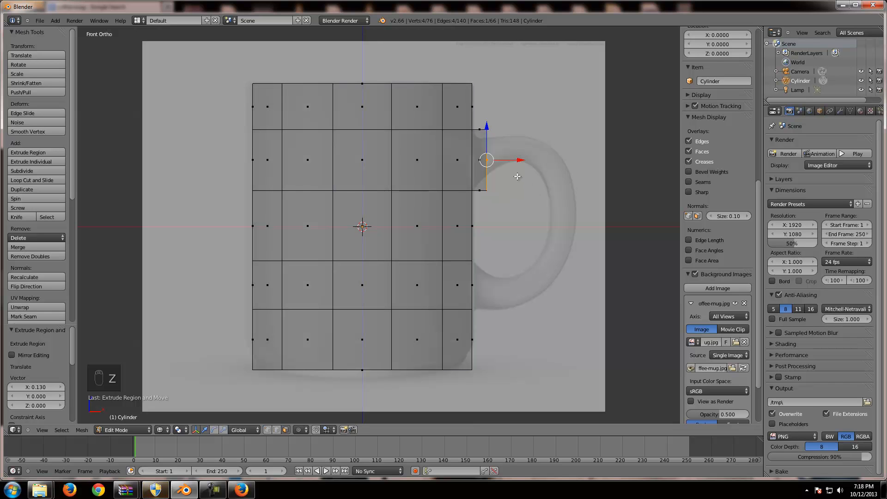
Scale the extruded face to about 0.55 and move it about -0.077 in X and 0.018 in Z towards the handle's upper root.
key("shift")
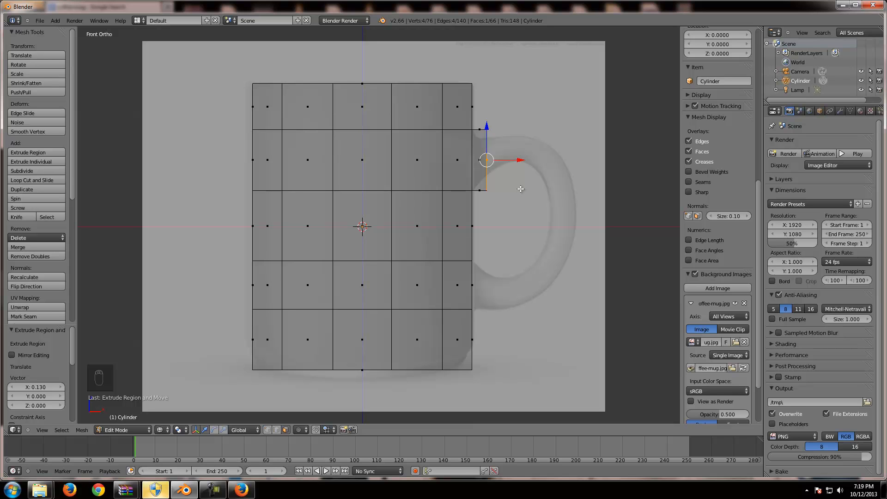
scroll(525, 192, "up", 3)
scroll(557, 208, "up", 2)
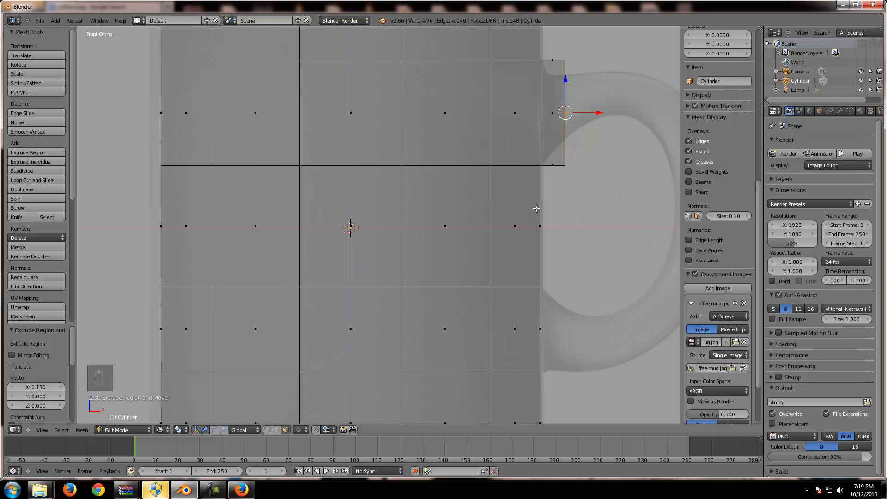
middle_click_drag(604, 142, 530, 195, "shift")
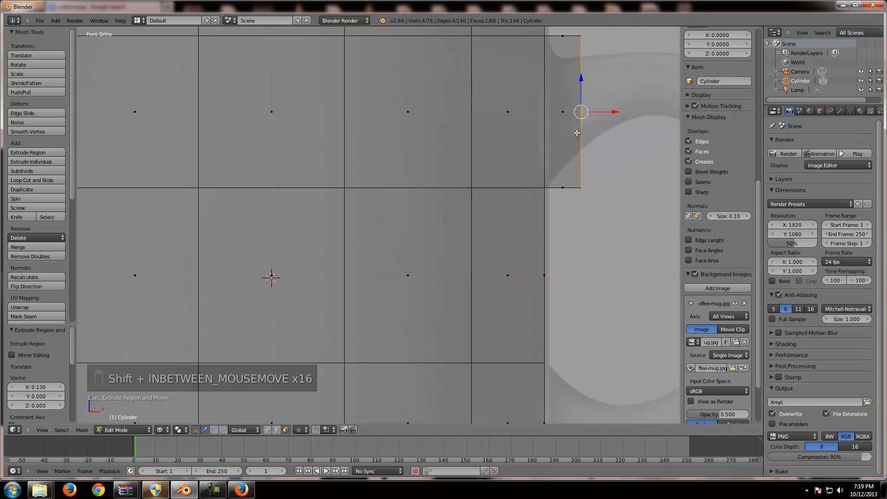
middle_click_drag(577, 133, 421, 244, "shift")
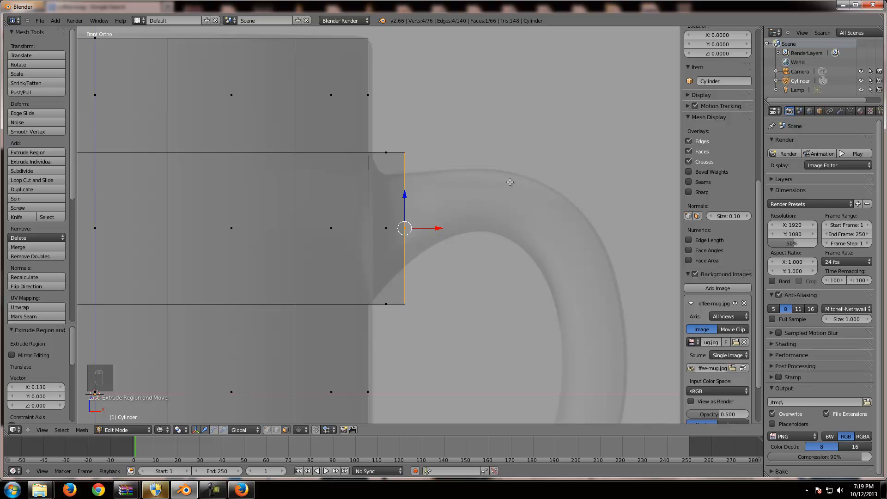
key("s")
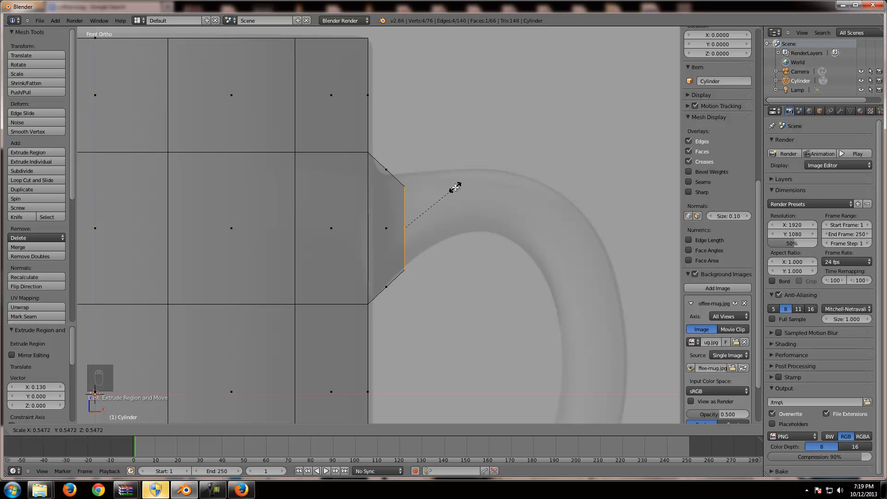
left_click(455, 187)
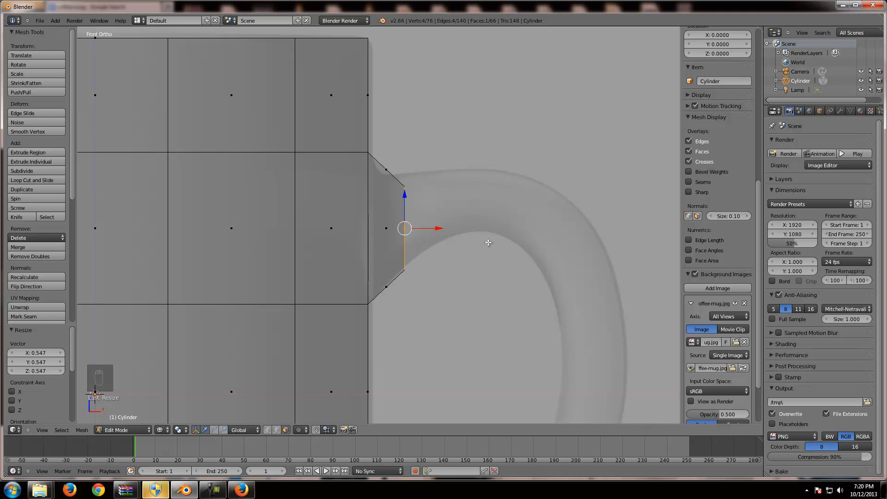
key("g")
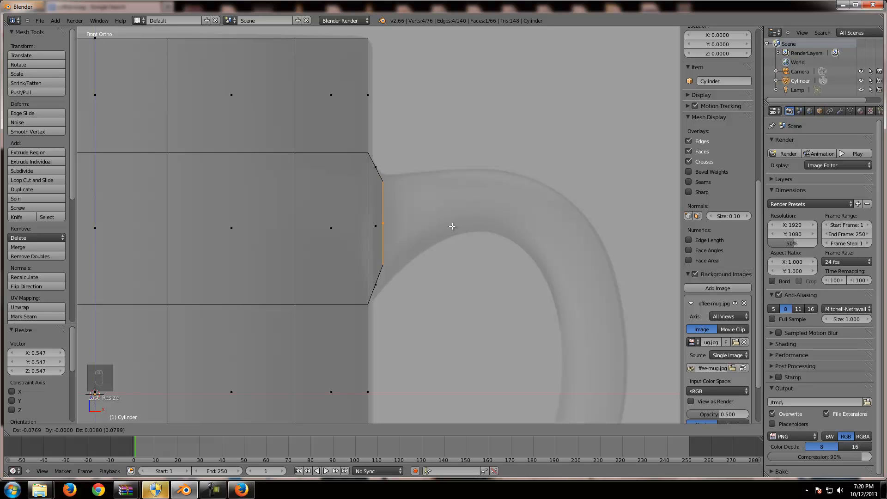
left_click(452, 226)
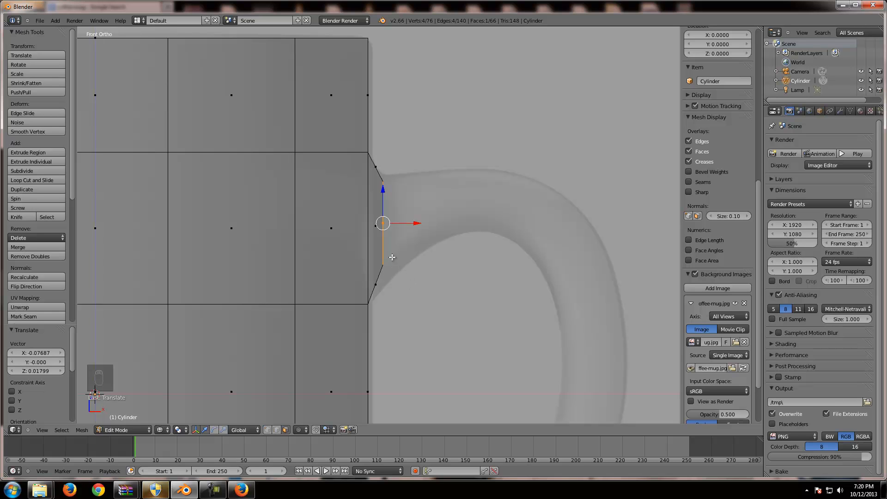
Enlarge the extruded end face by a factor of about 1.3 and move it about -0.01 in X and -0.015 in Z.
key("s")
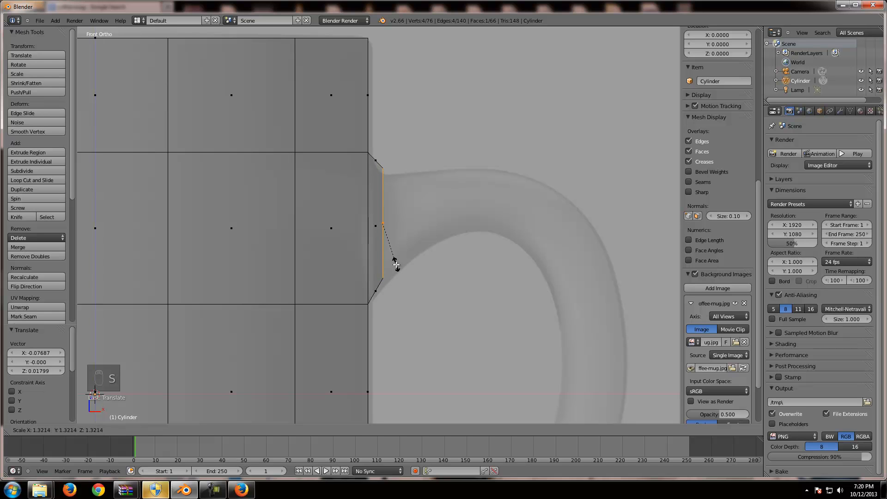
left_click(396, 264)
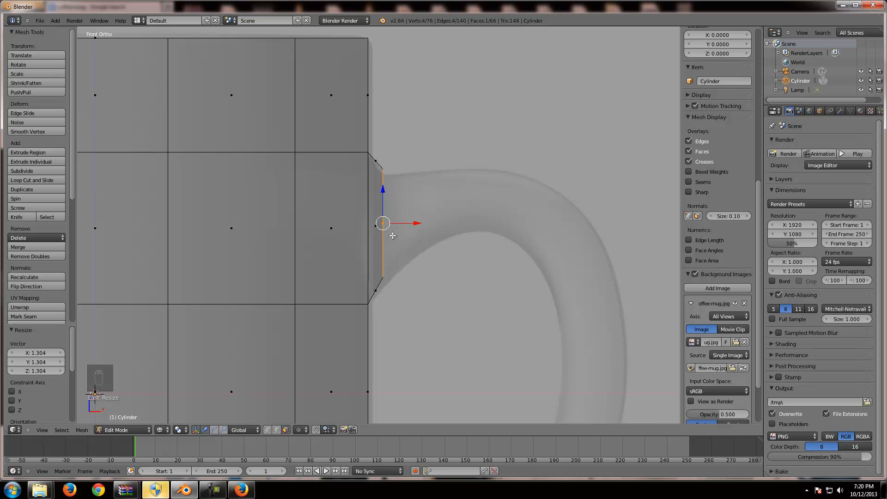
key("g")
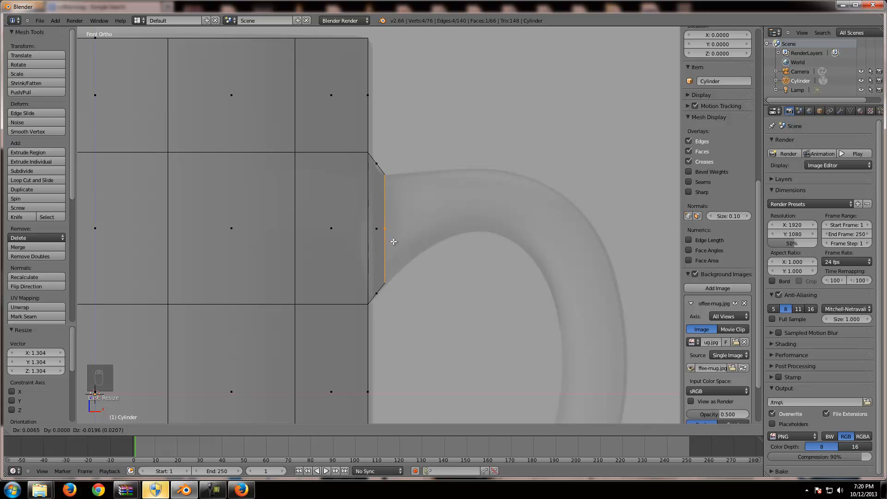
left_click(390, 240)
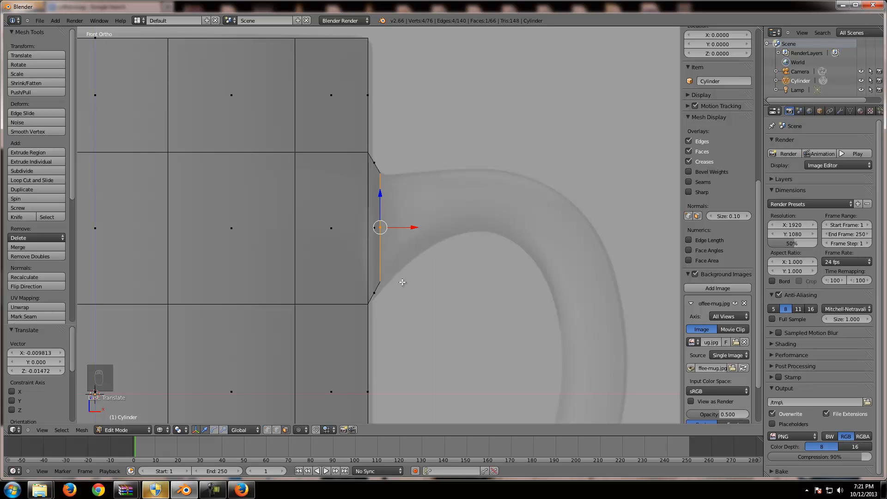
Fine-tune the end face to the handle outline: scale it by about 1.04 and move it about 0.008 in X and -0.01 in Z.
key("s")
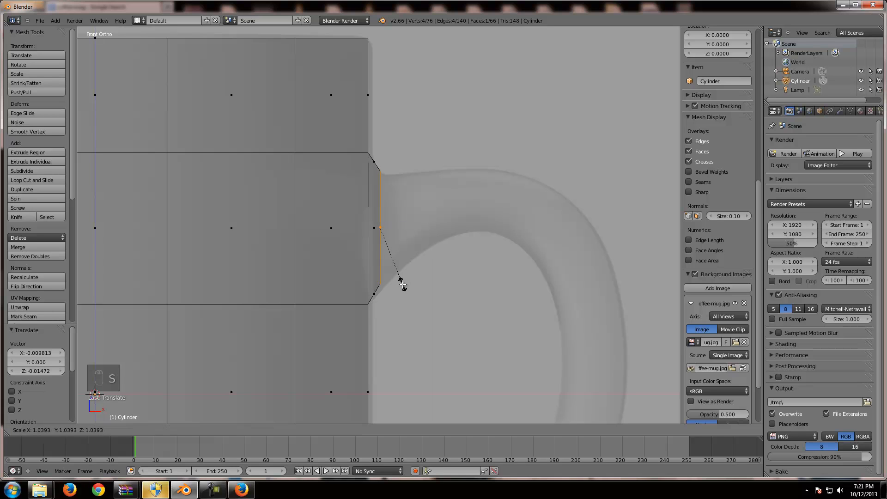
left_click(403, 285)
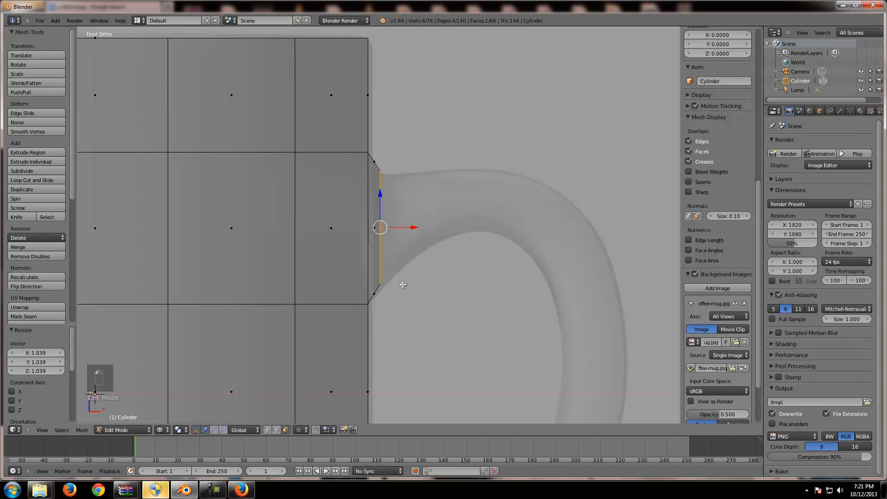
key("g")
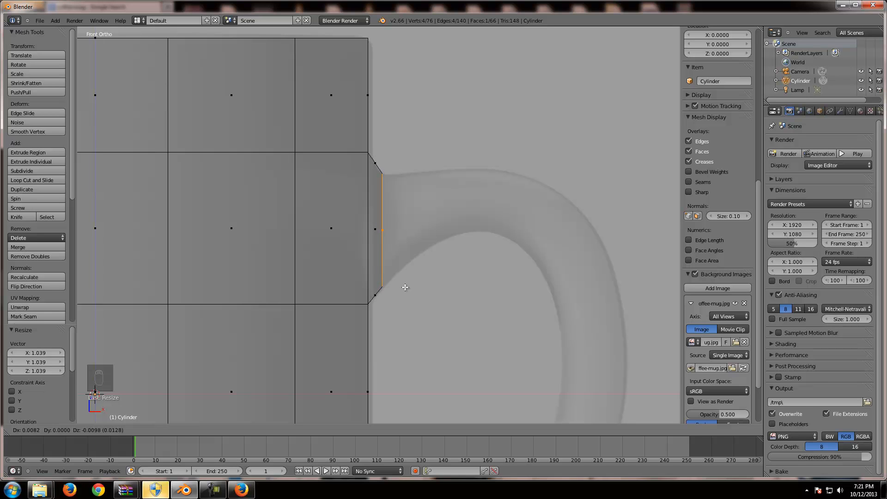
left_click(406, 287)
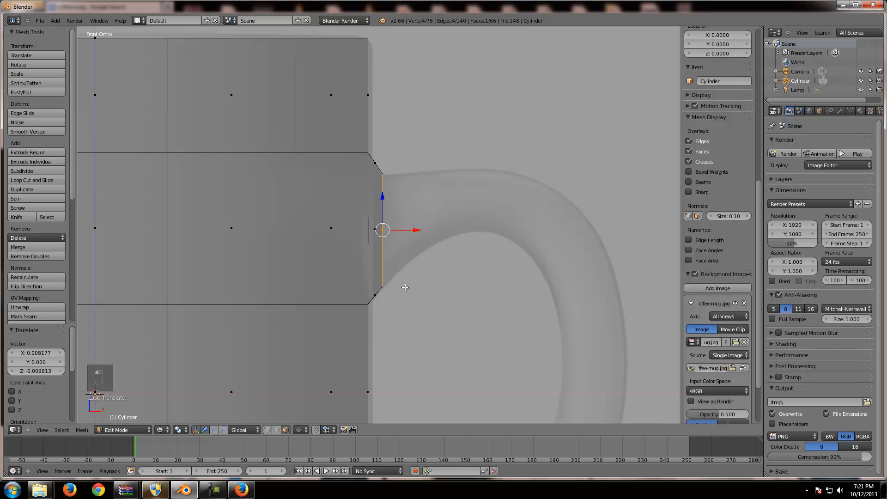
Extrude the end face about 0.187 further along X to start the next handle segment.
scroll(375, 231, "up", 2)
scroll(387, 133, "up", 5)
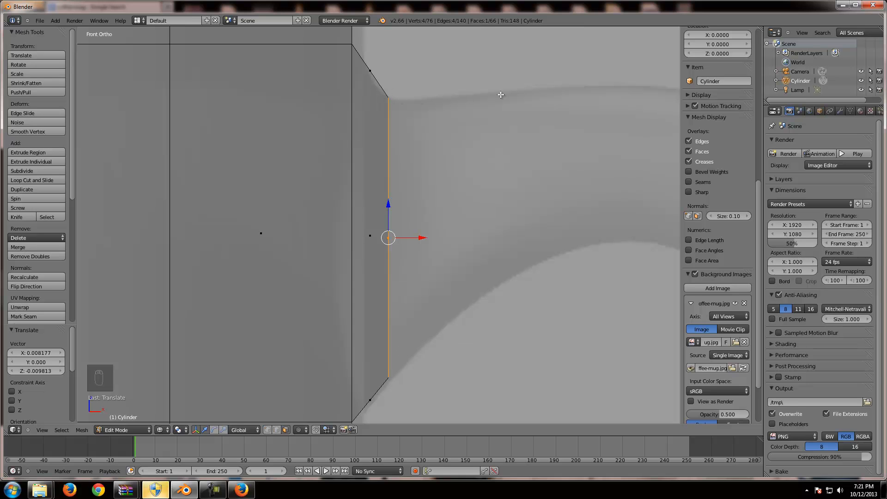
scroll(420, 259, "down", 2)
scroll(415, 256, "down", 2)
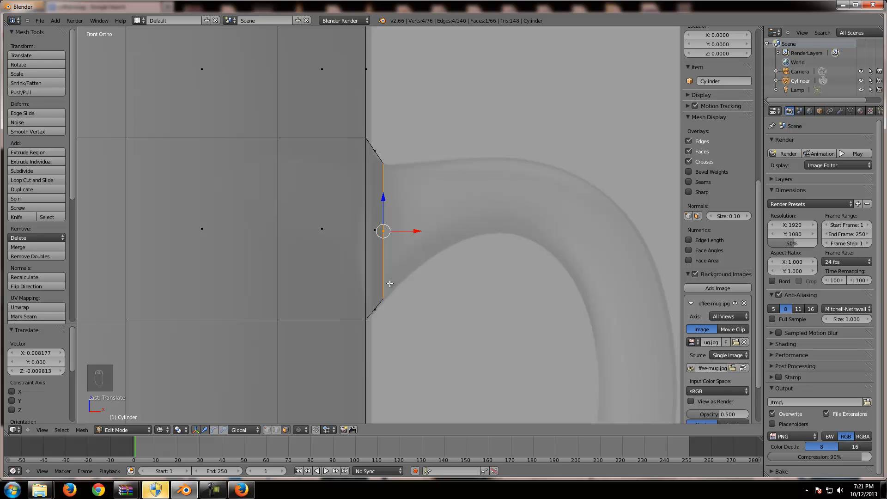
key("e")
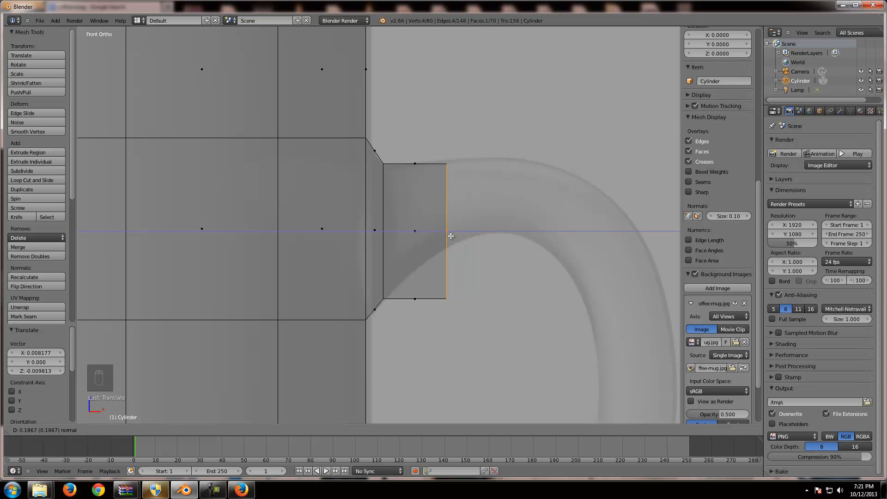
left_click(450, 236)
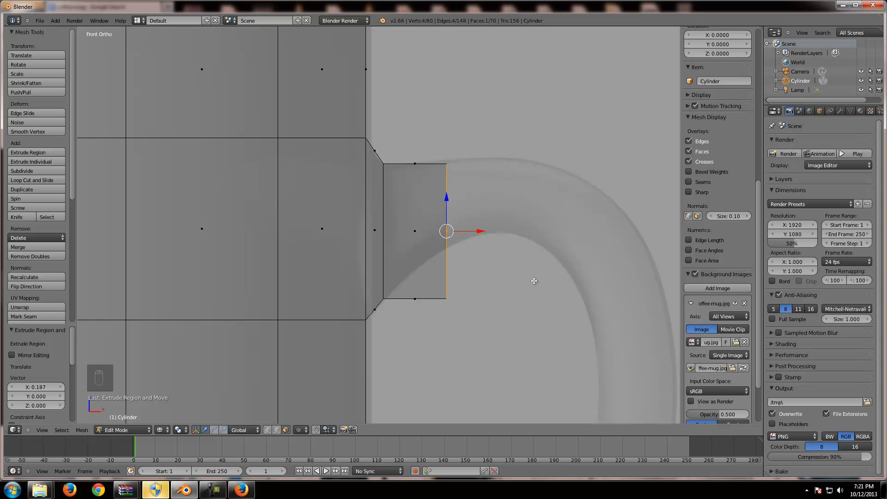
Scale the new segment's end face to about 0.63 and move it about -0.008 in X and 0.076 in Z to match the handle's thickness.
key("s")
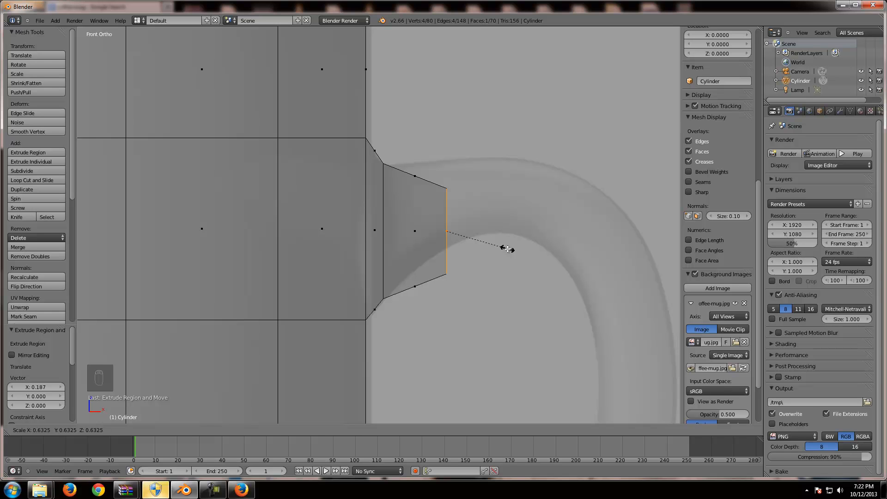
left_click(507, 249)
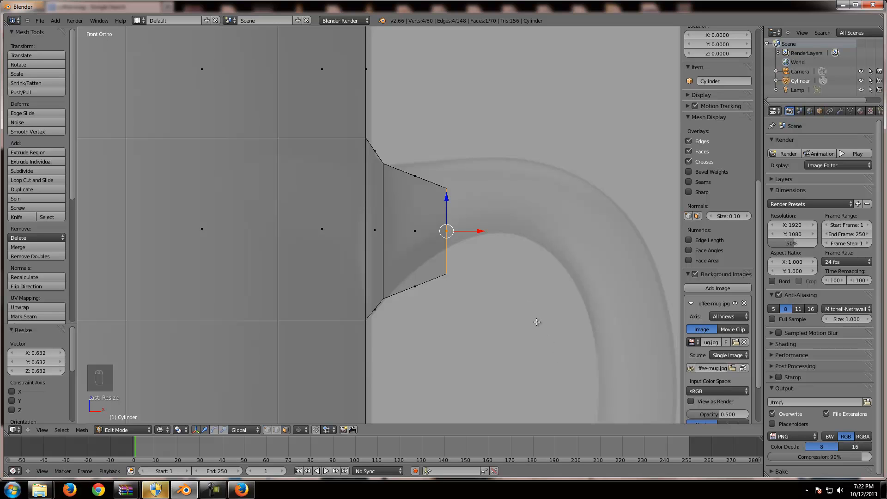
key("g")
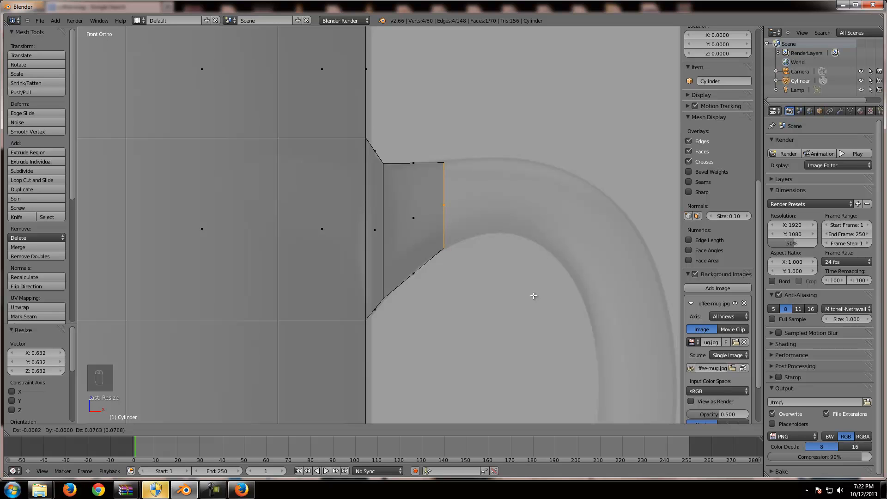
left_click(534, 296)
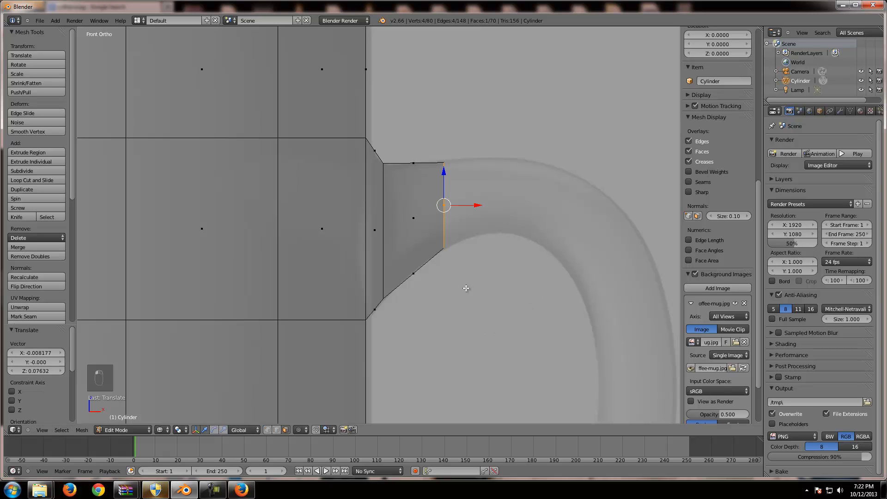
scroll(523, 263, "up", 1)
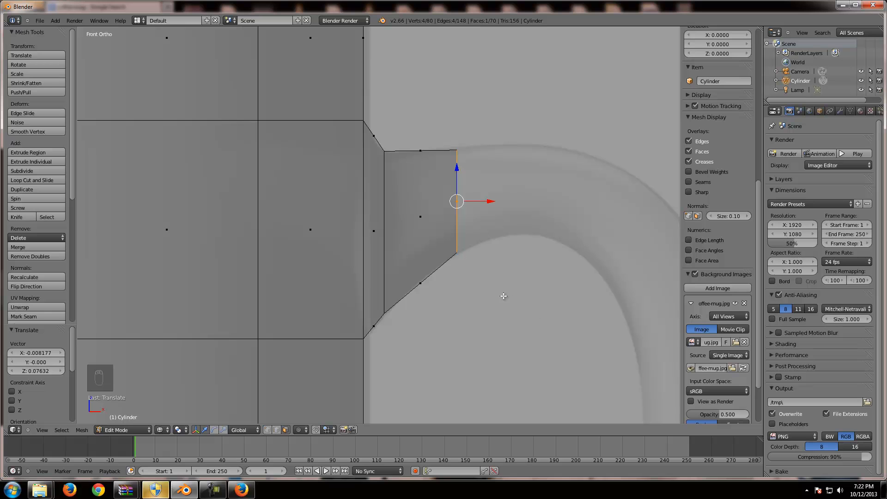
Rotate the handle's end face about -3.9° and extrude it about 0.15 along its normal for the next segment.
key("r")
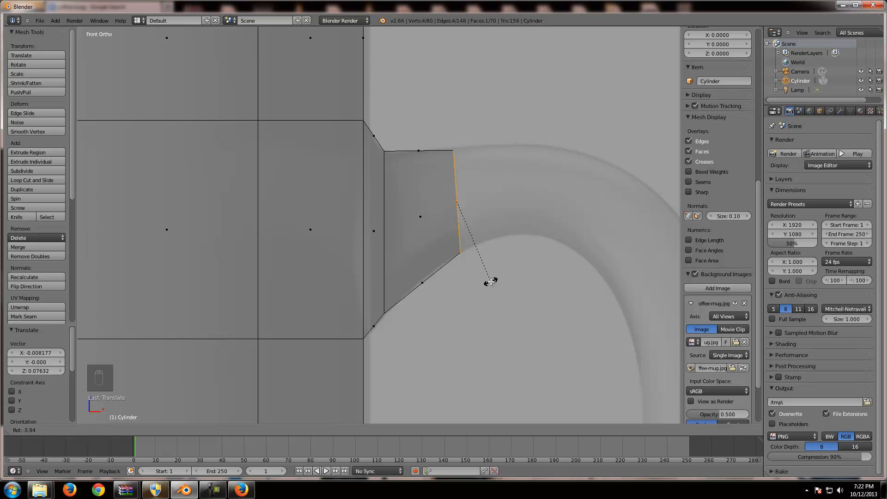
left_click(491, 281)
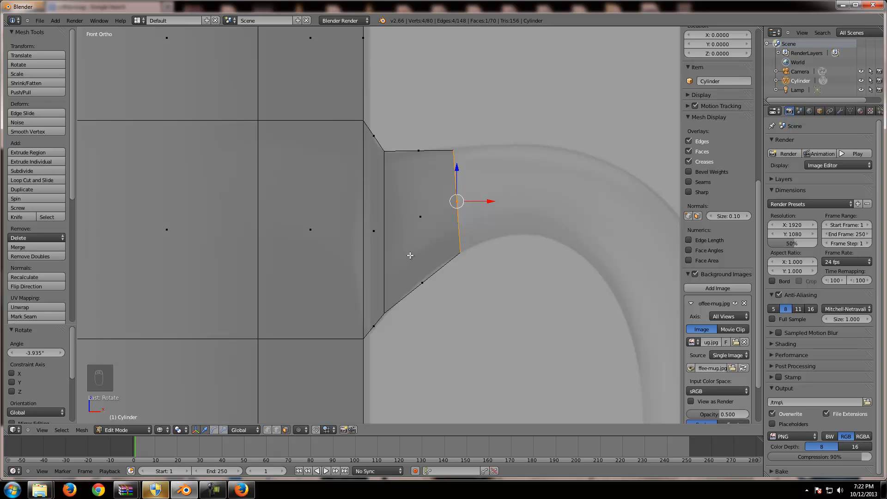
scroll(431, 272, "down", 1)
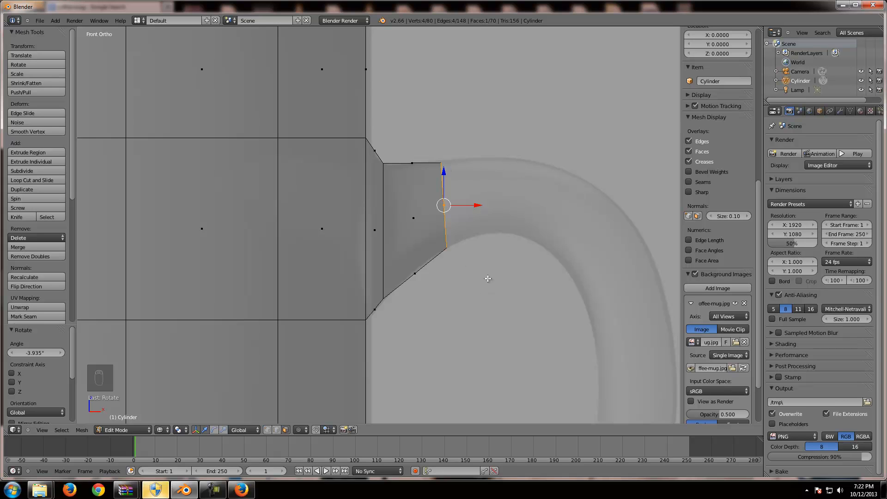
middle_click_drag(530, 268, 441, 194, "shift")
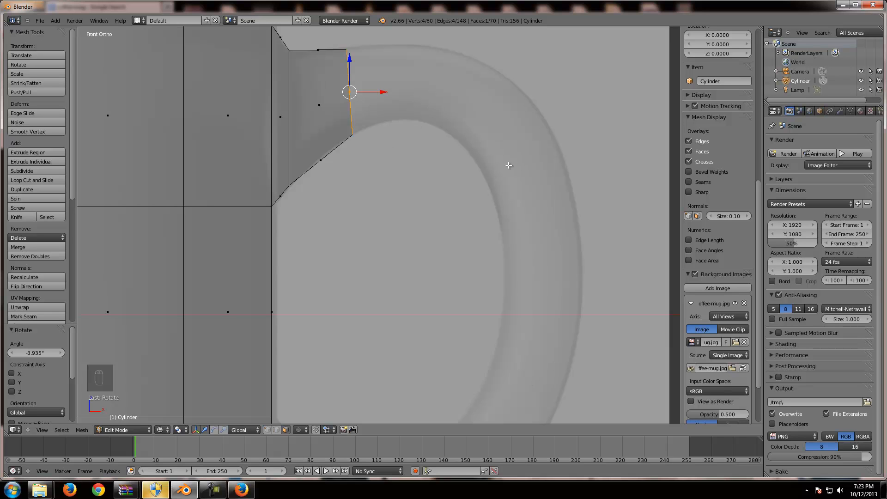
middle_click_drag(359, 112, 372, 187, "shift")
key("e")
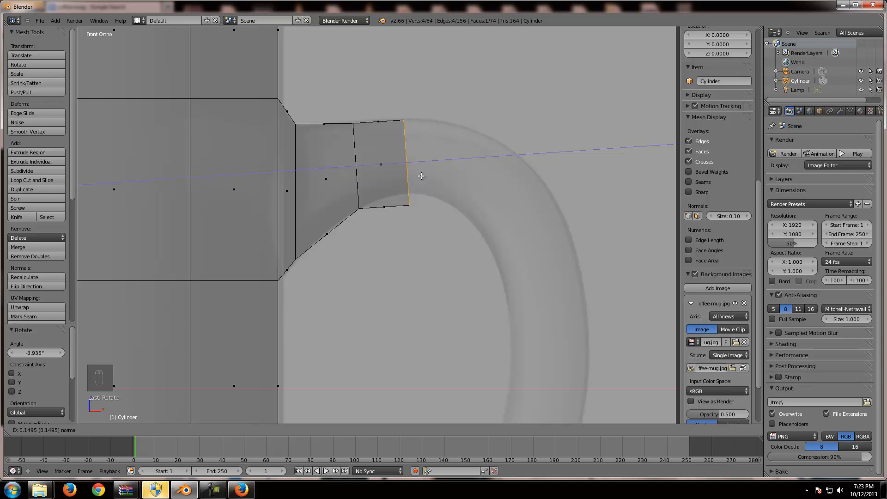
left_click(421, 177)
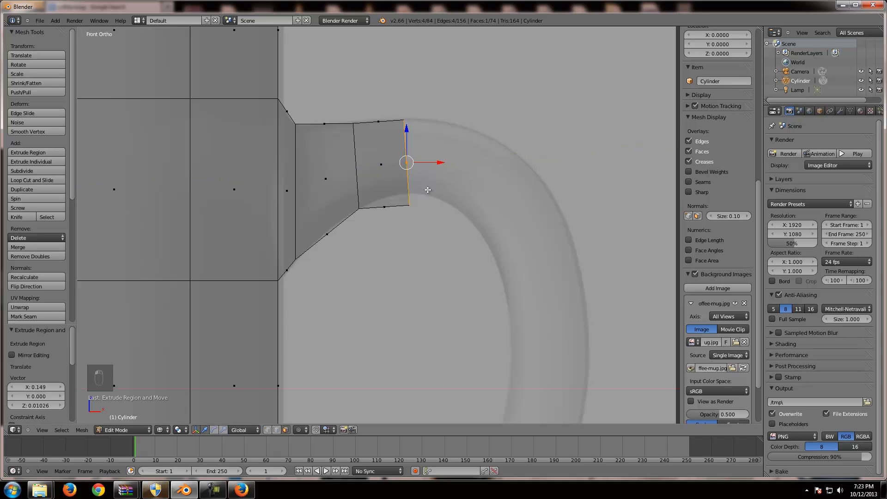
Fit the new end face to the handle outline: move it about -0.033 in X and 0.018 in Z, scale it to 0.873, rotate it about 4.6°.
key("g")
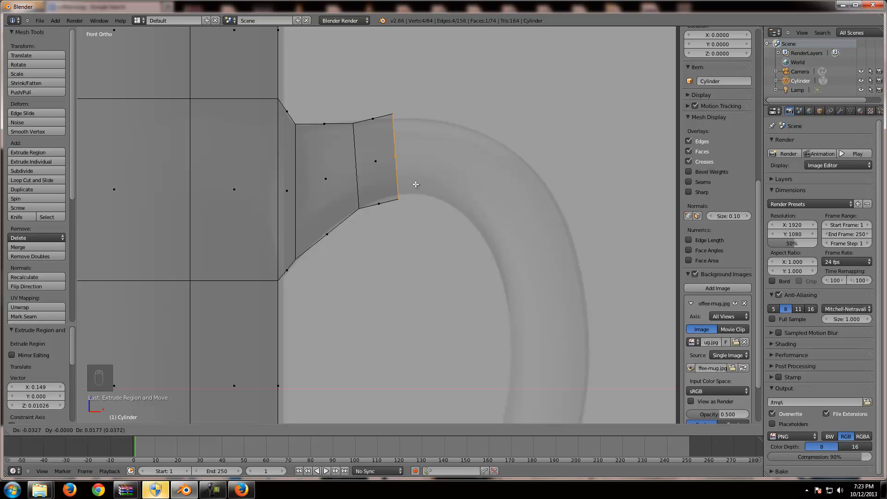
left_click(416, 184)
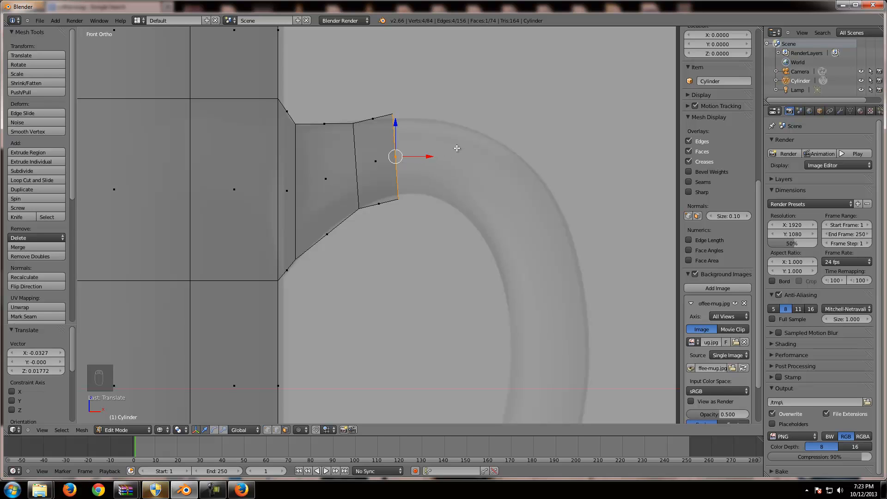
key("s")
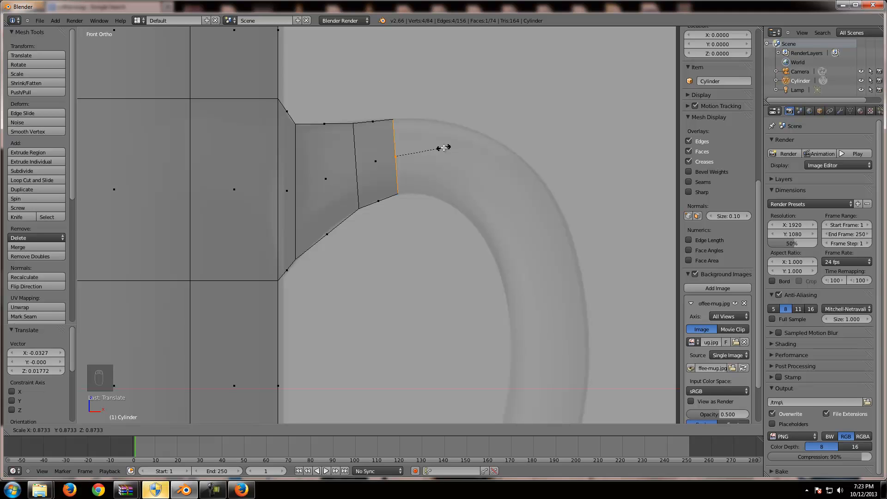
left_click(444, 147)
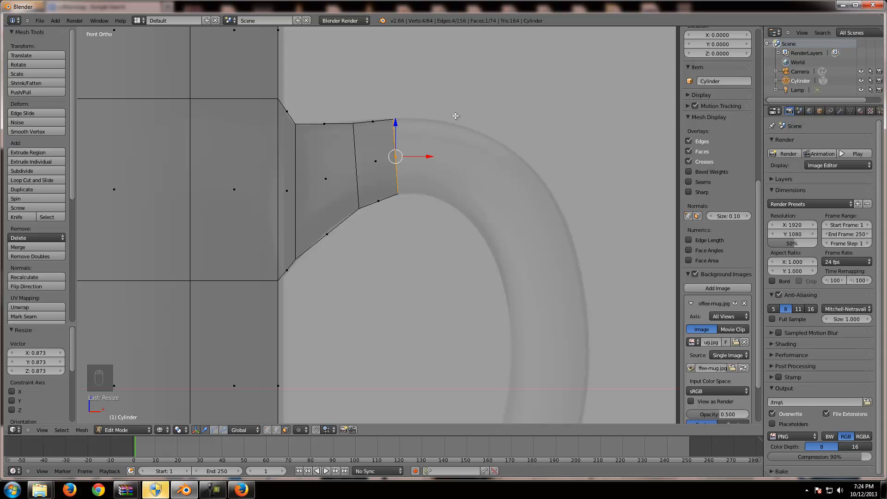
key("r")
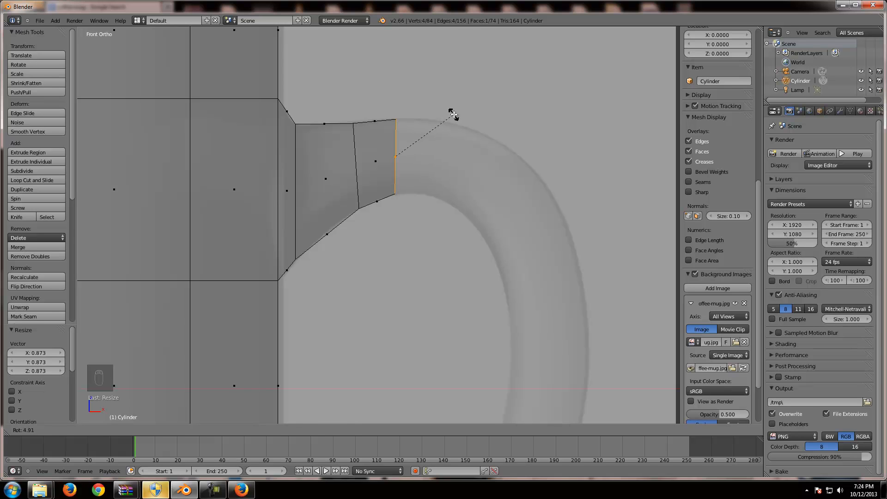
left_click(453, 114)
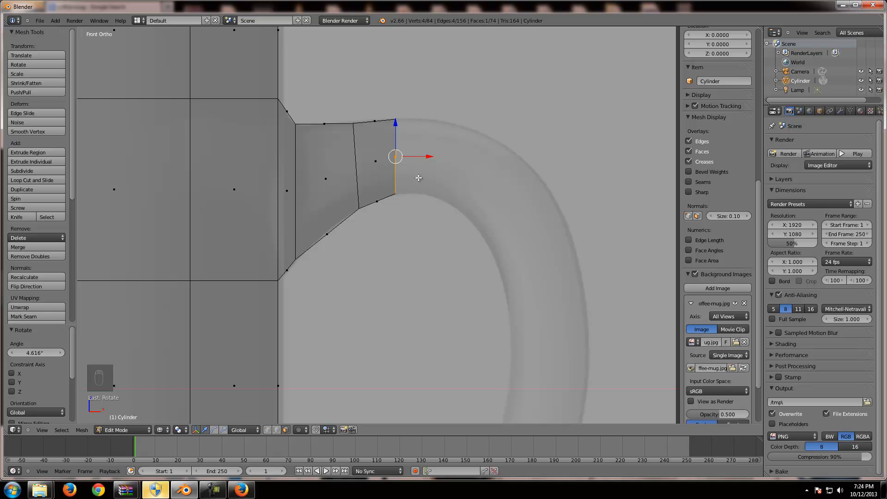
Extrude the end face about 0.113 along X and rotate the new end face about 13.3° to follow the handle's curve.
key("e")
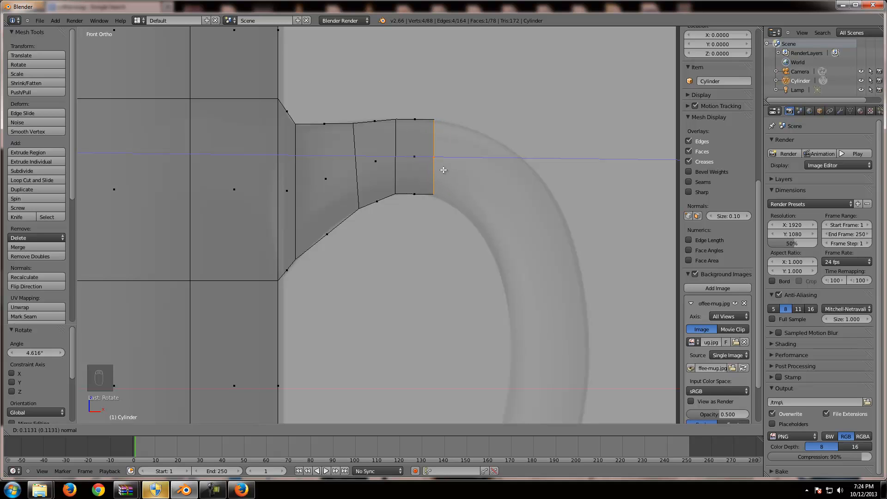
left_click(443, 170)
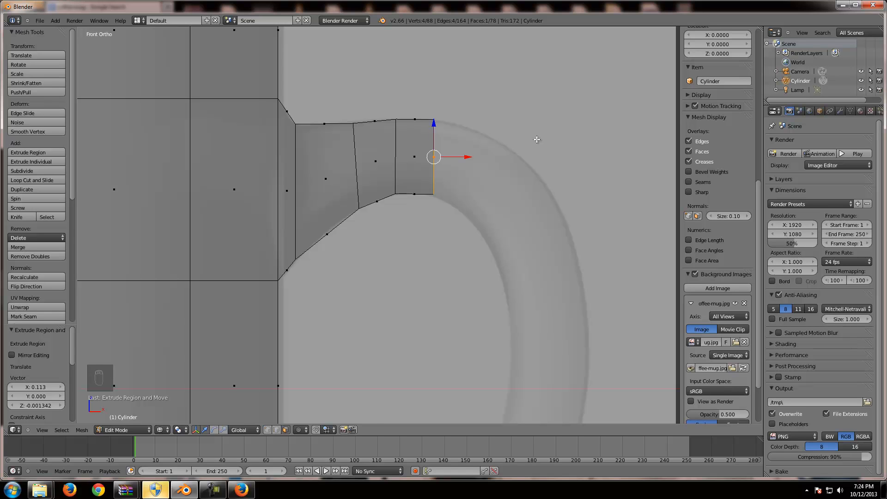
key("r")
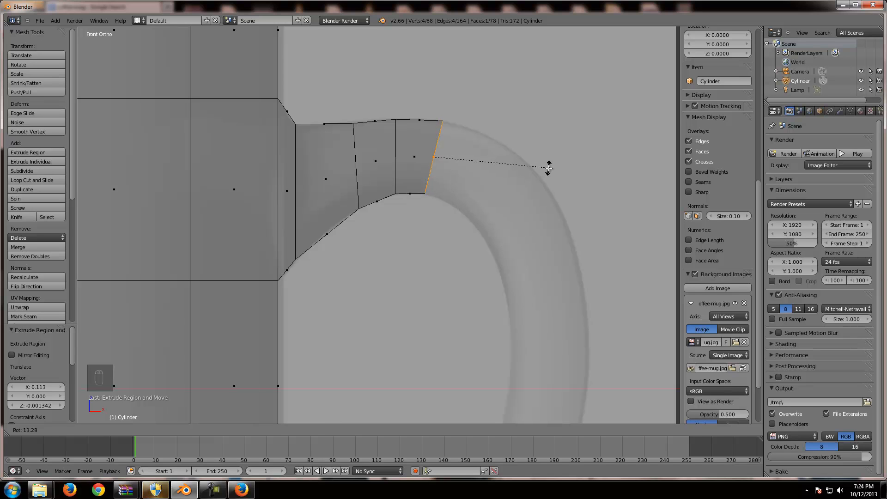
left_click(548, 168)
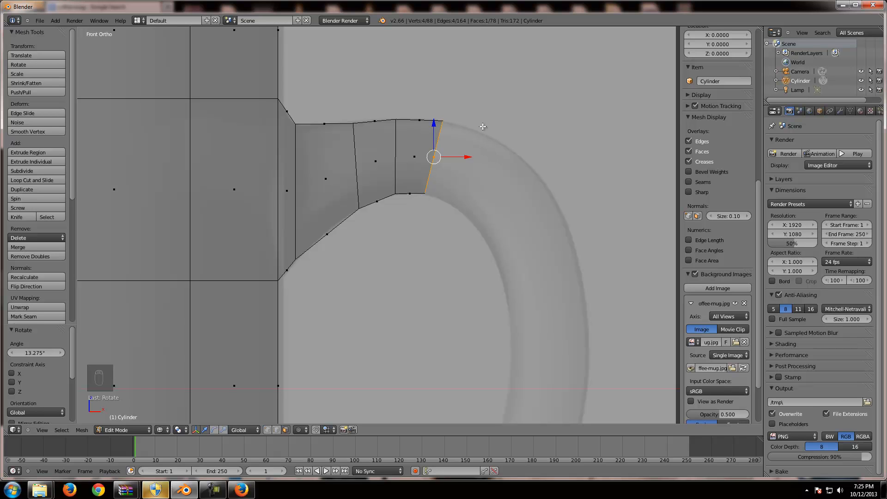
Extrude the next segment about 0.152 in X and -0.038 in Z and rotate its end face about 25°.
key("shift")
middle_click_drag(529, 237, 490, 171, "shift")
scroll(437, 137, "down", 1)
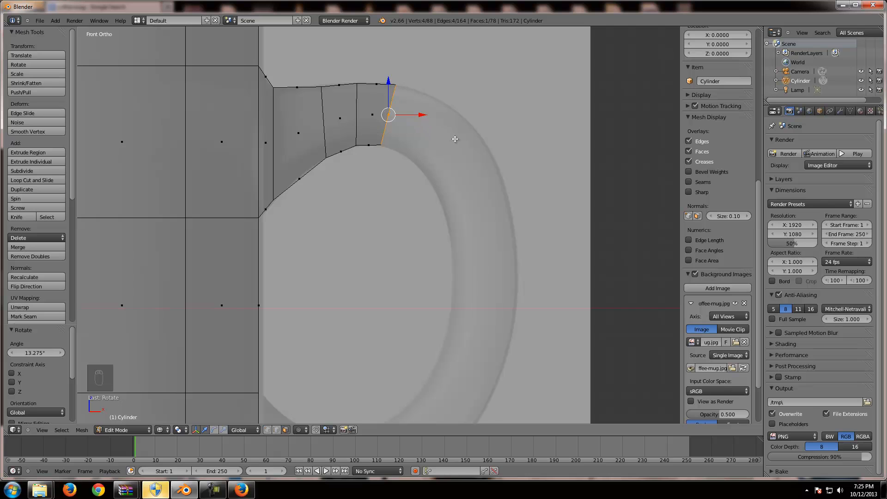
key("e")
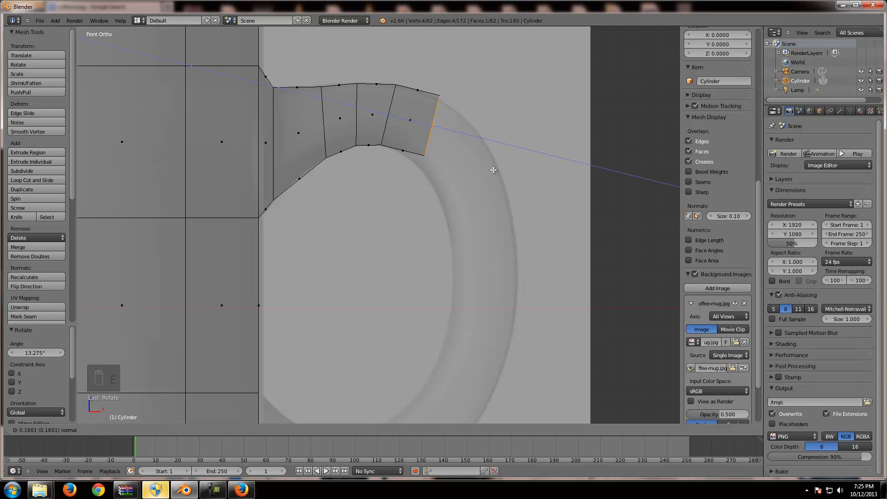
left_click(493, 170)
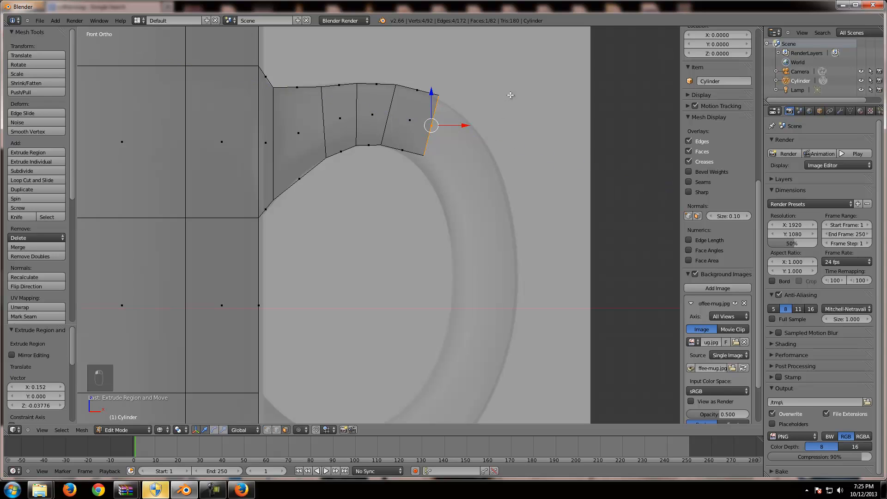
key("r")
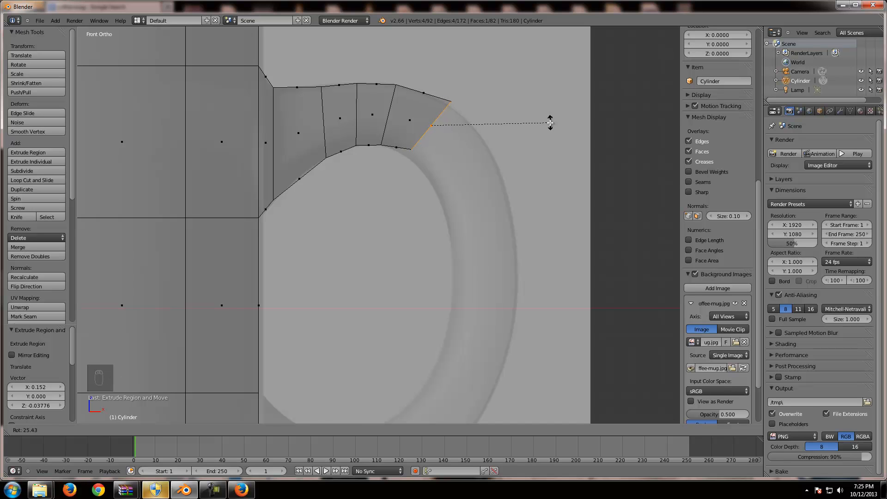
left_click(550, 122)
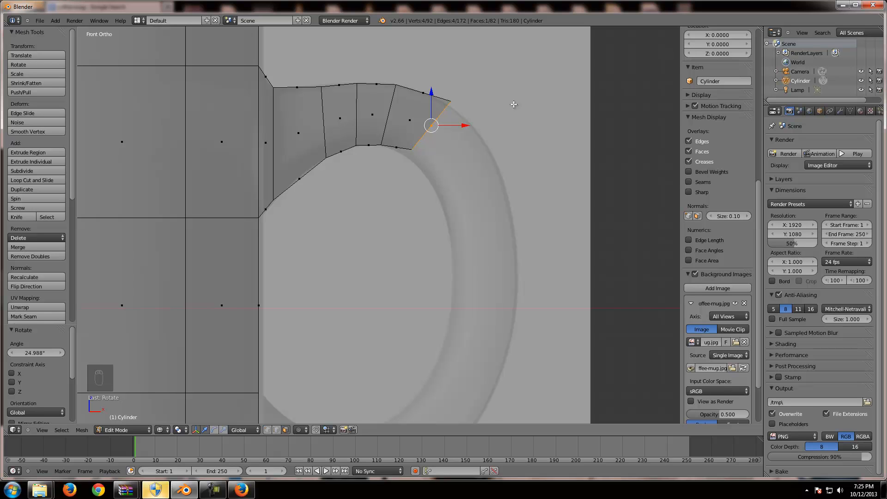
Move the rotated end face about -0.033 in X and -0.0065 in Z and scale it to 1.067 to fit the handle's thickness.
key("g")
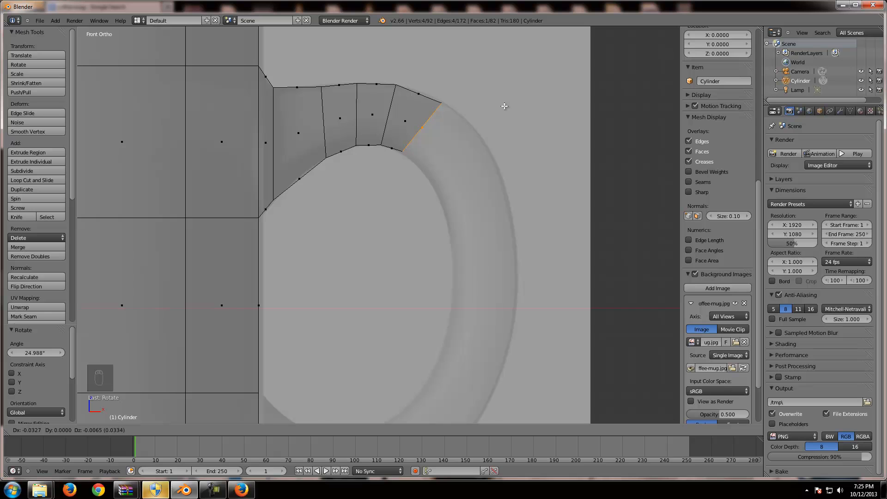
left_click(505, 106)
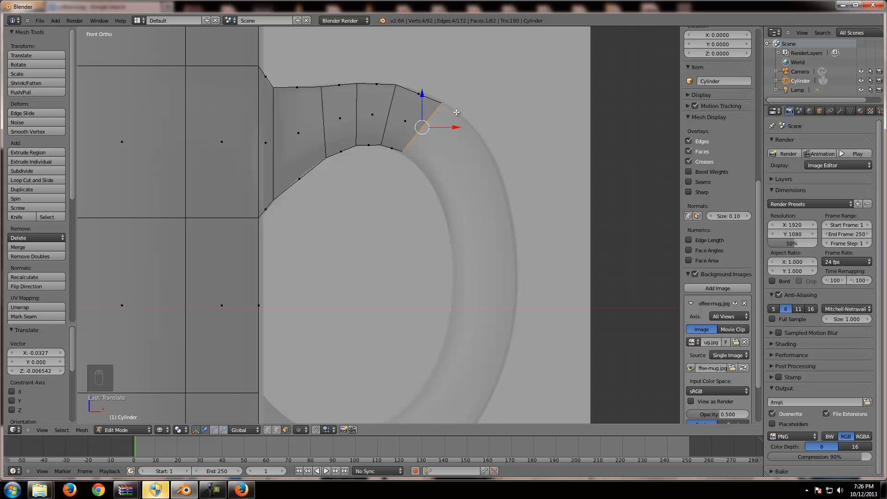
key("s")
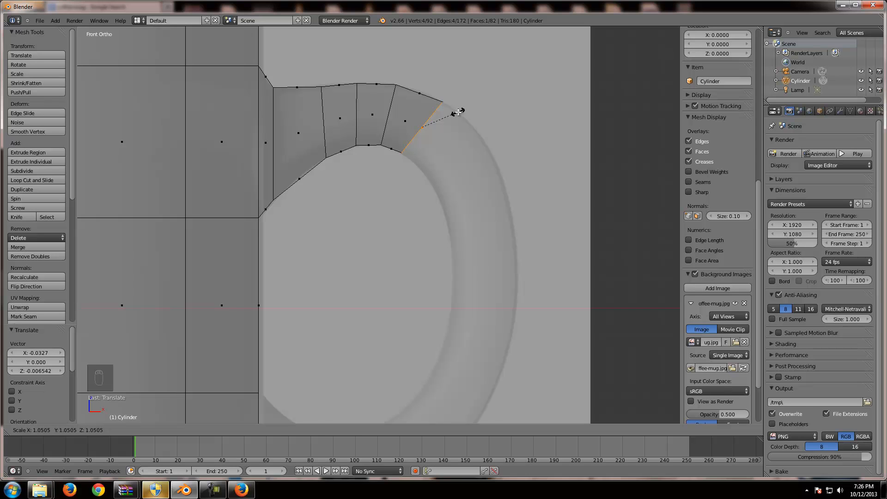
left_click(458, 112)
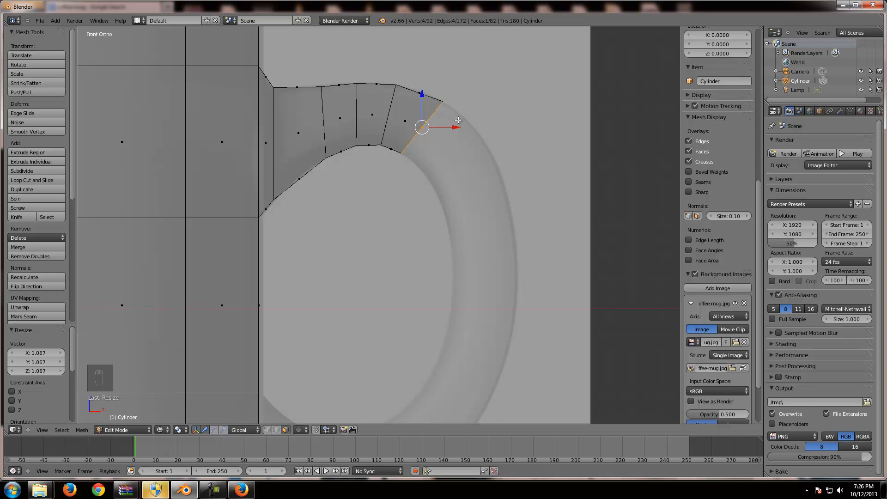
Extrude a segment about 0.13 along the normal, rotate its end face about 12.2° and move it about -0.003 in X and -0.005 in Z.
key("e")
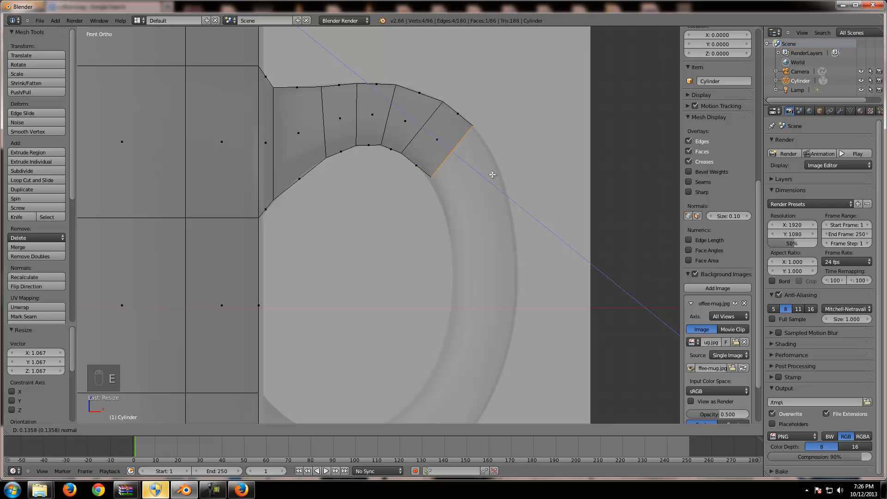
left_click(491, 175)
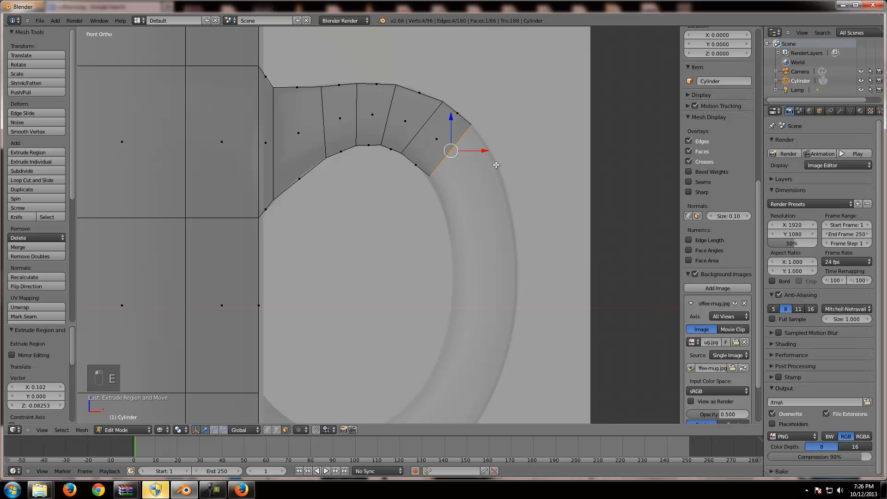
key("r")
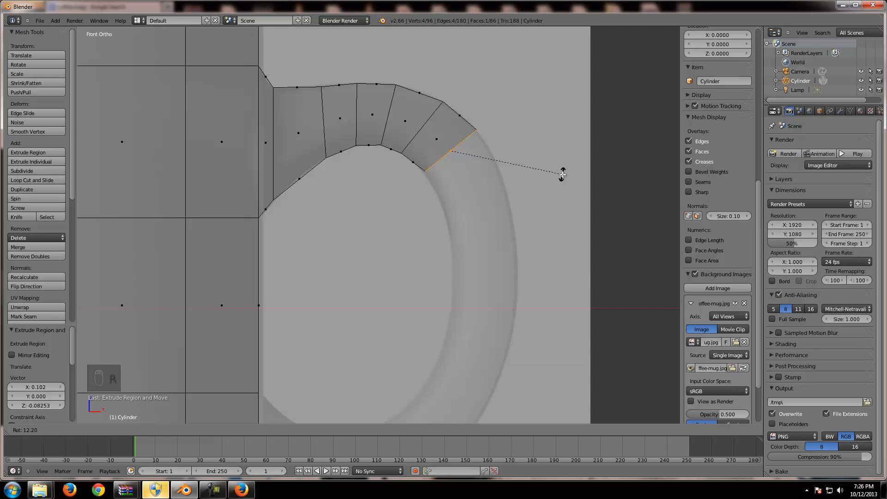
left_click(563, 175)
key("g")
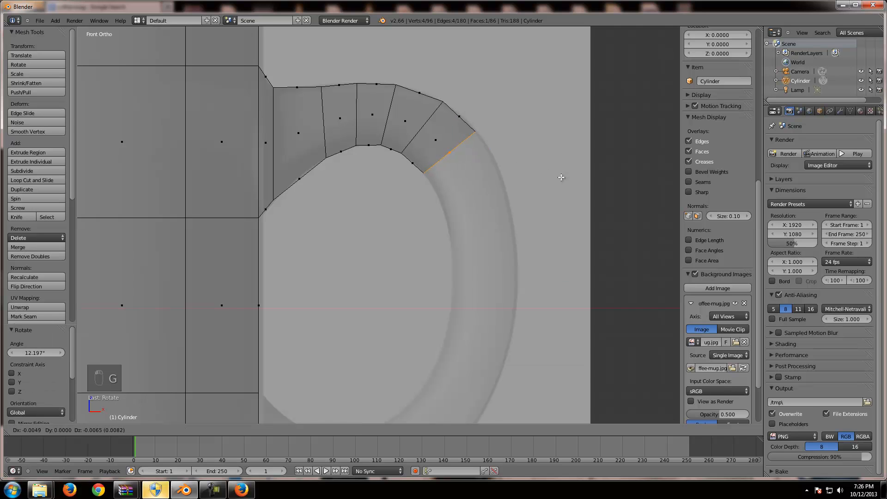
left_click(561, 177)
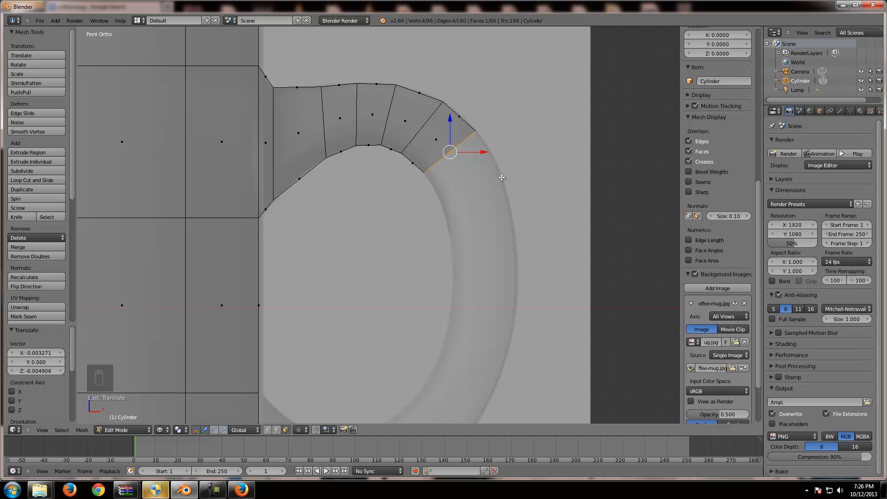
Extrude another segment about 0.12 down the curve, rotate its end face about 17.6° and move it about -0.008 in both X and Z.
key("e")
left_click(509, 214)
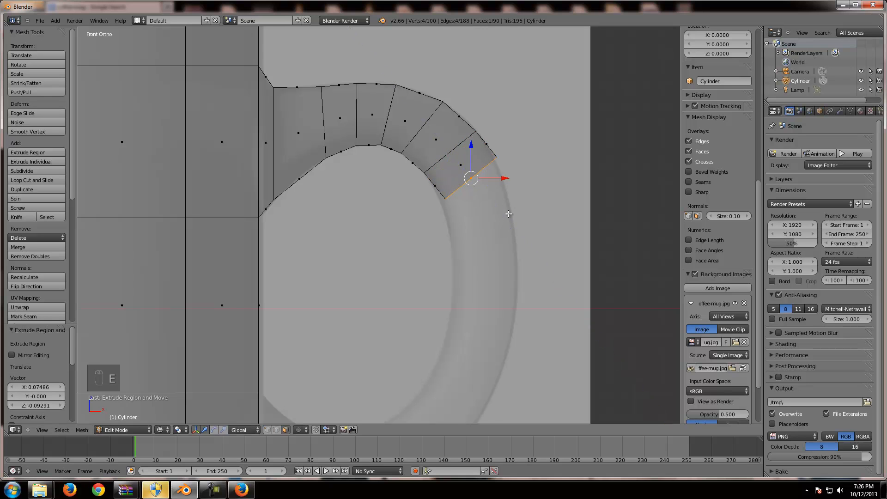
key("r")
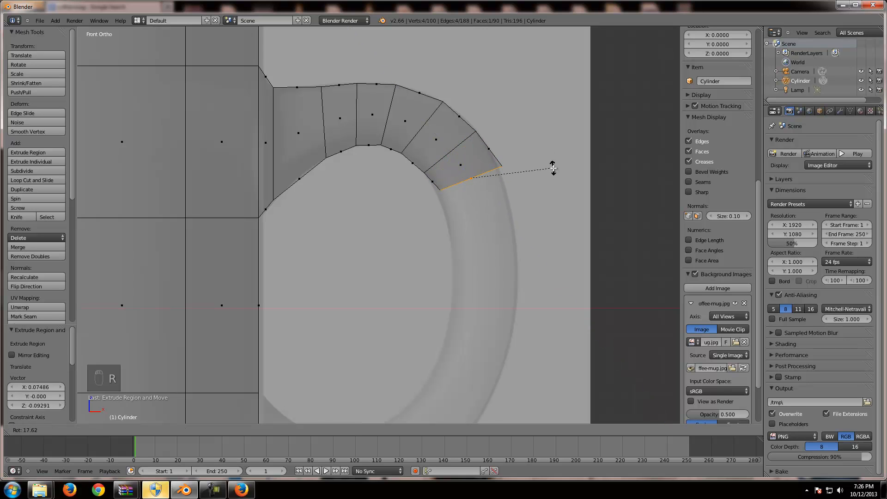
left_click(553, 169)
key("g")
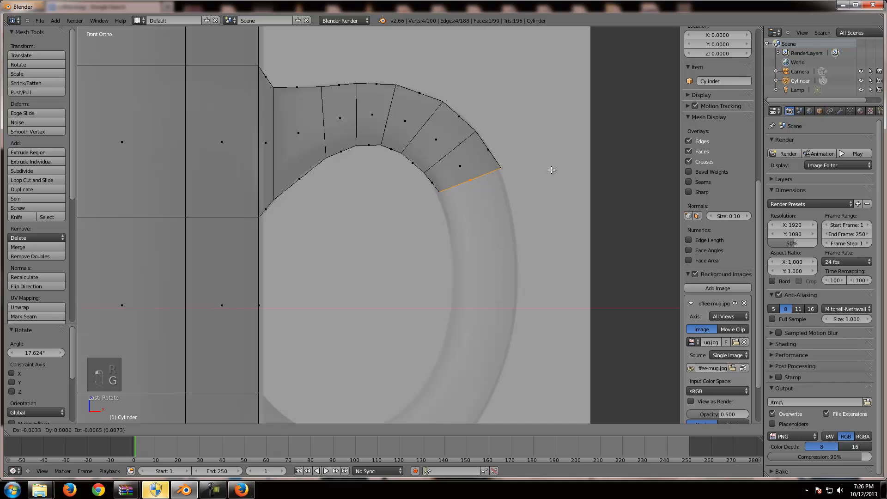
left_click(550, 171)
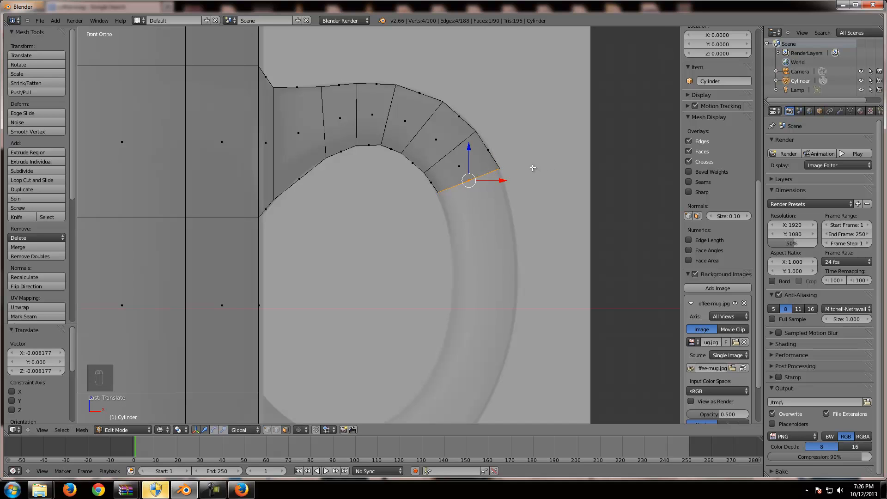
Extrude a handle segment about 0.16 along the normal, rotate its end face about 22.1° and move it about -0.018 in X and 0.003 in Z.
key("e")
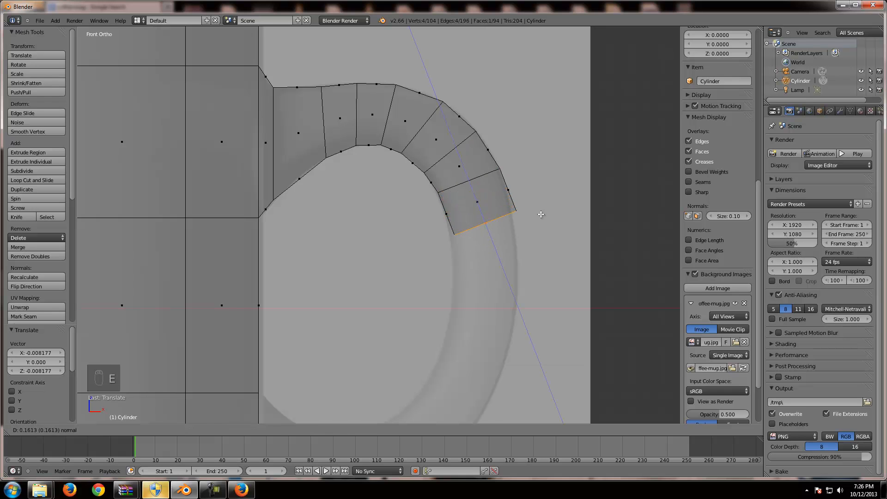
left_click(541, 214)
key("r")
left_click(553, 212)
key("g")
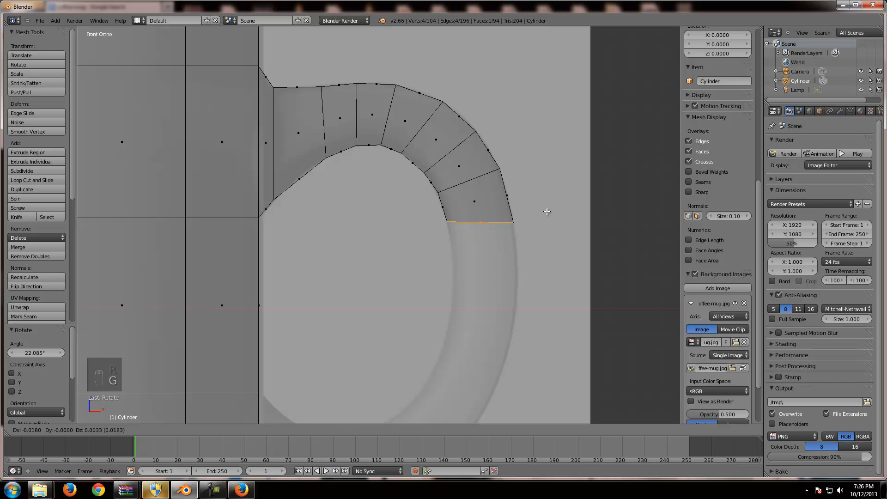
left_click(548, 212)
Extrude a segment about 0.175 downward, shift its end face about 0.023 in X and scale it to 0.969 to match the handle.
key("e")
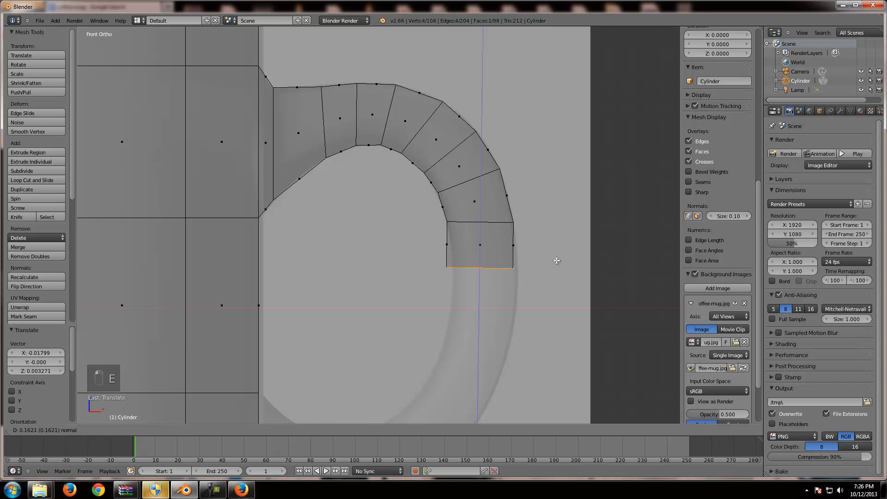
left_click(556, 263)
key("g")
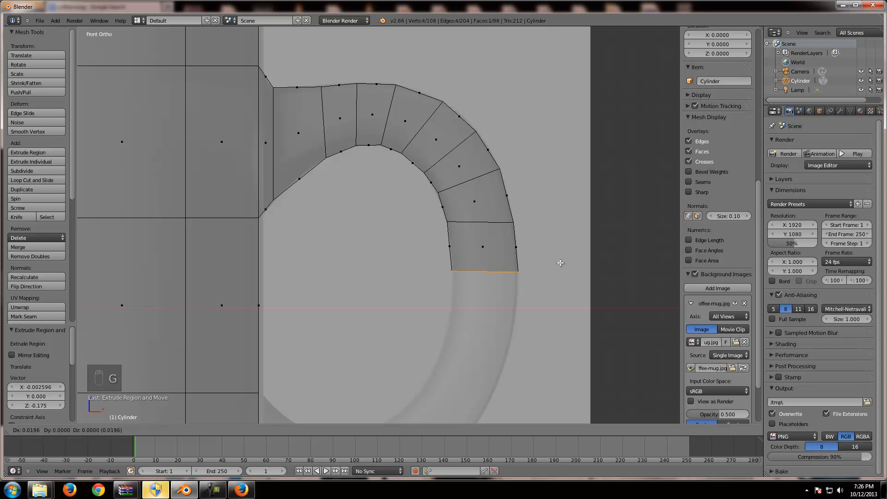
left_click(562, 264)
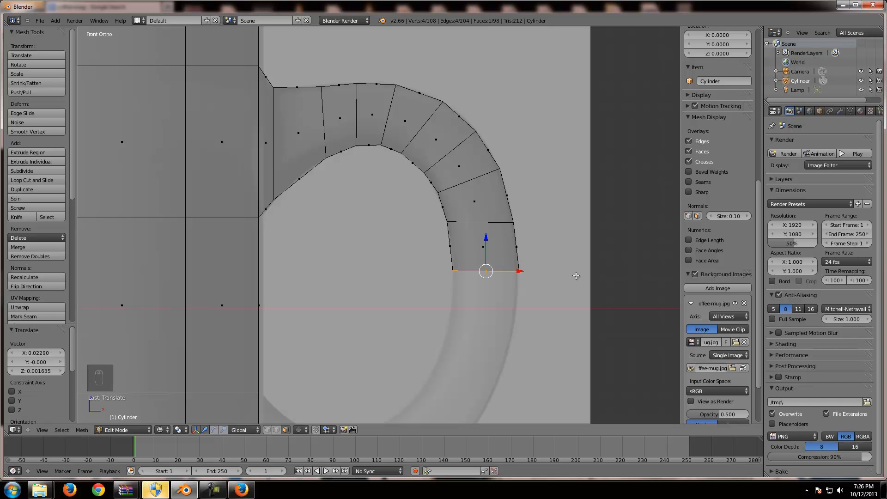
key("s")
left_click(573, 274)
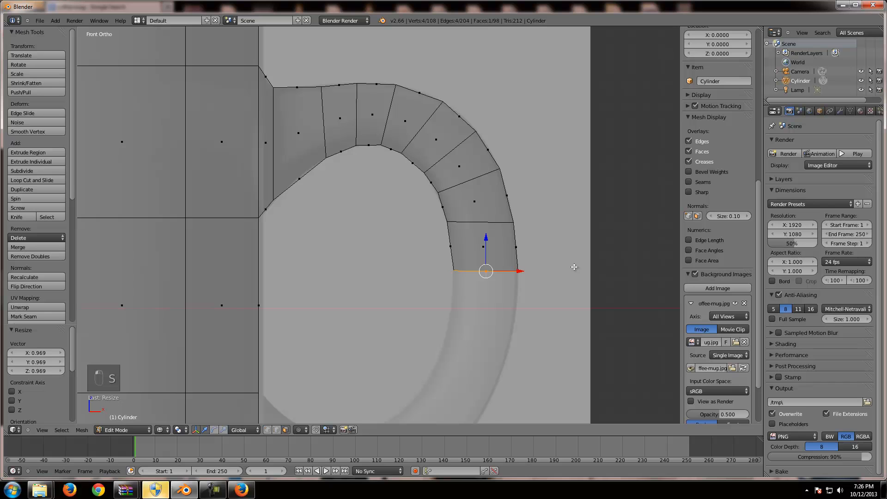
Extrude another segment down the handle, rotate its end face about 4.4° and move it about -0.008 in X and -0.0065 in Z.
key("e")
left_click(571, 312)
key("r")
left_click(569, 314)
key("g")
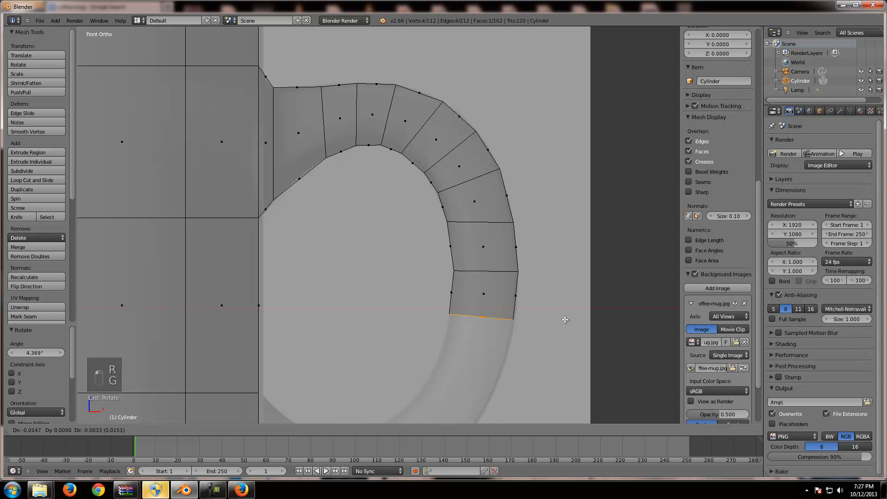
left_click(564, 319)
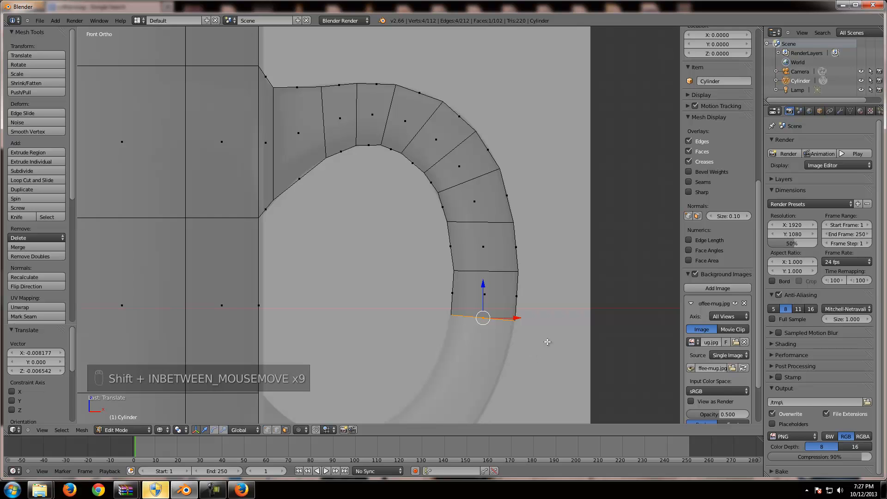
Extrude a segment about -0.014 in X and -0.152 in Z, rotate its end face about 16.4° and move it about -0.026 in X.
middle_click_drag(549, 341, 601, 160, "shift")
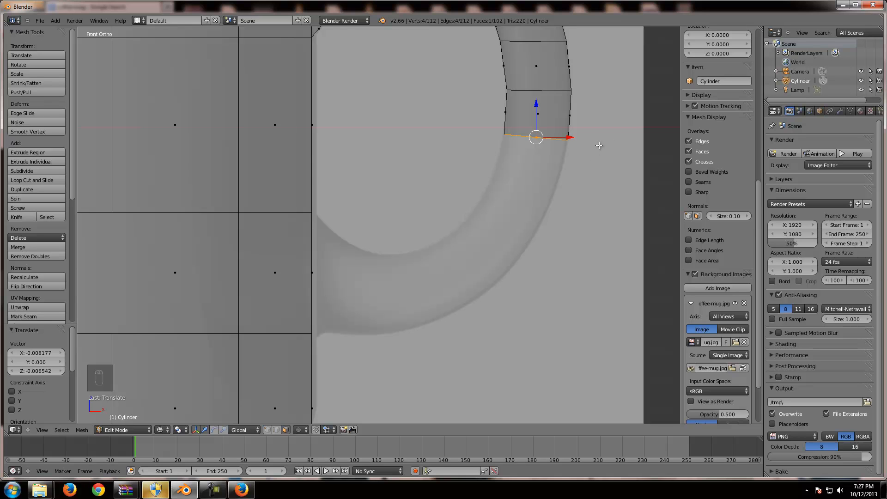
key("e")
left_click(588, 190)
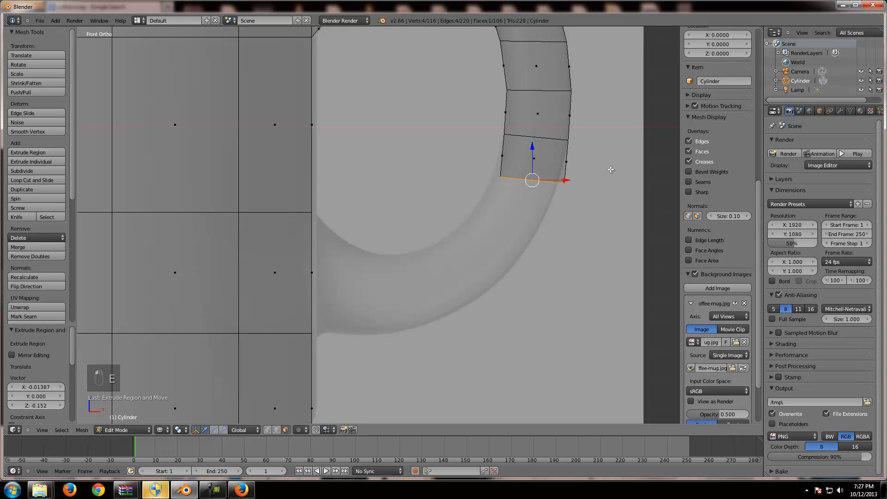
key("r")
left_click(612, 188)
key("g")
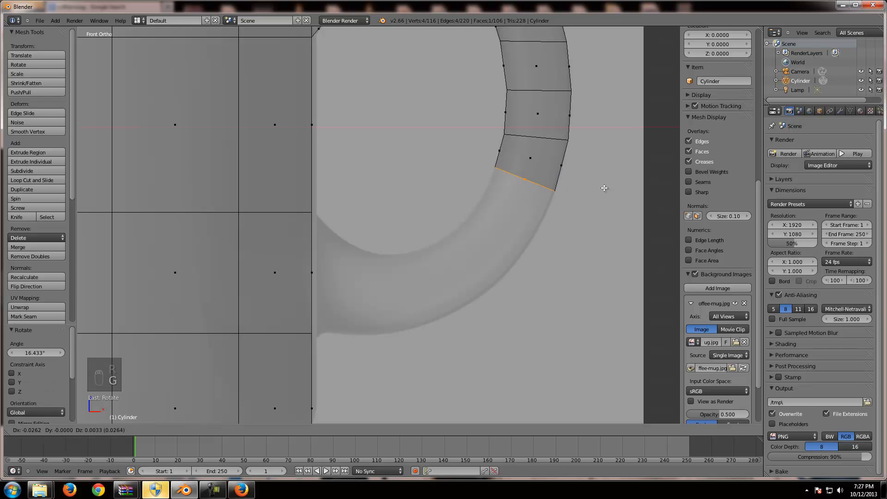
left_click(605, 188)
Extrude about -0.068 in X and -0.171 in Z, rotate the end face about 13.2° and move it about -0.025 in X and -0.013 in Z.
key("e")
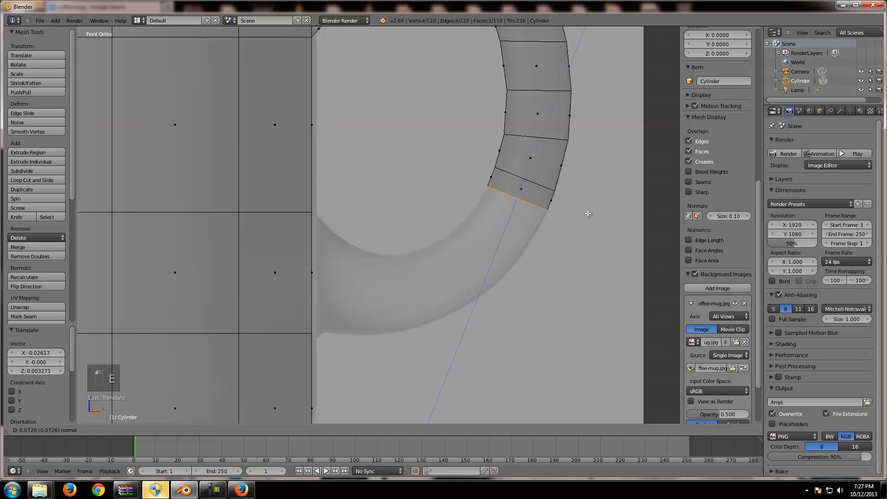
left_click(575, 232)
key("r")
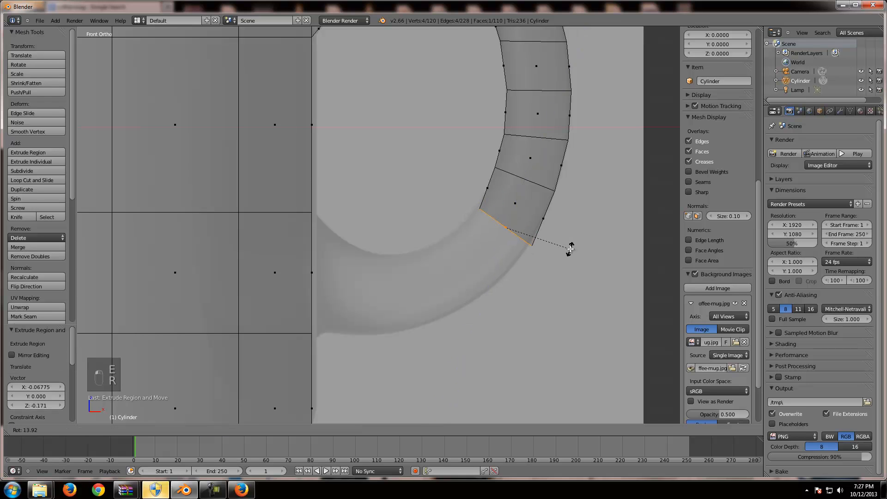
left_click(570, 249)
key("g")
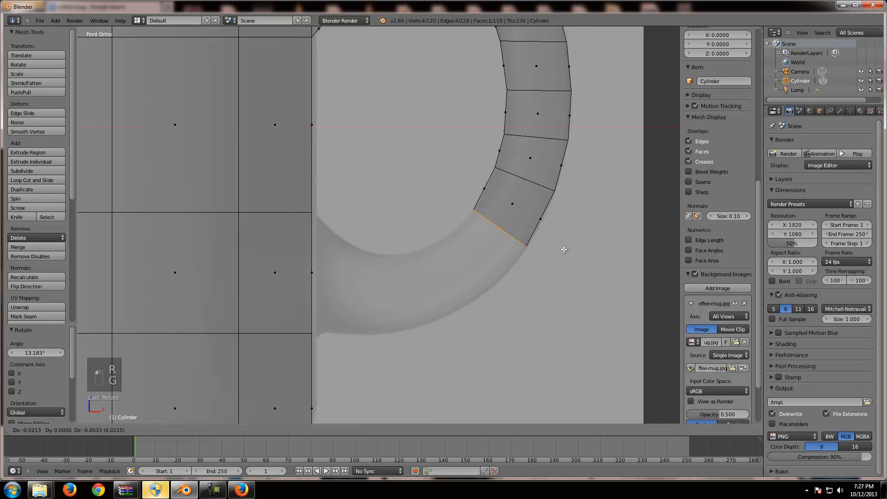
left_click(563, 250)
Extrude the next segment about -0.099 in X and -0.143 in Z and rotate its end face about 24.8°.
key("e")
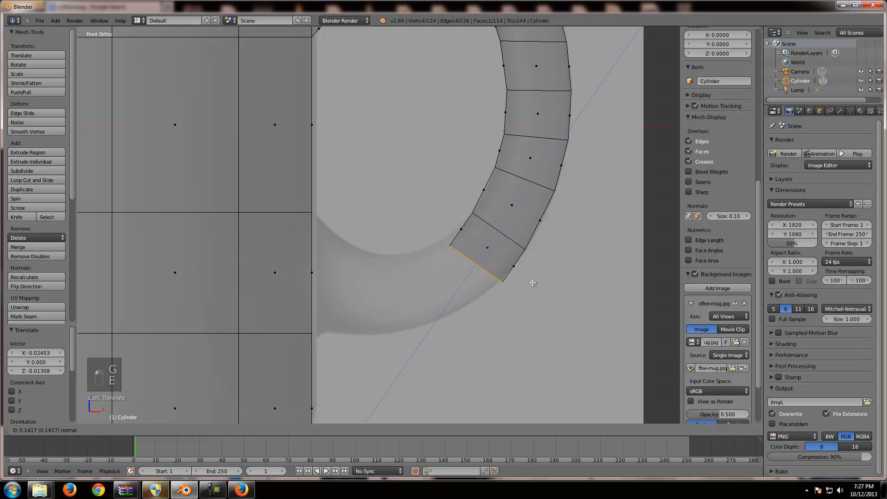
left_click(544, 284)
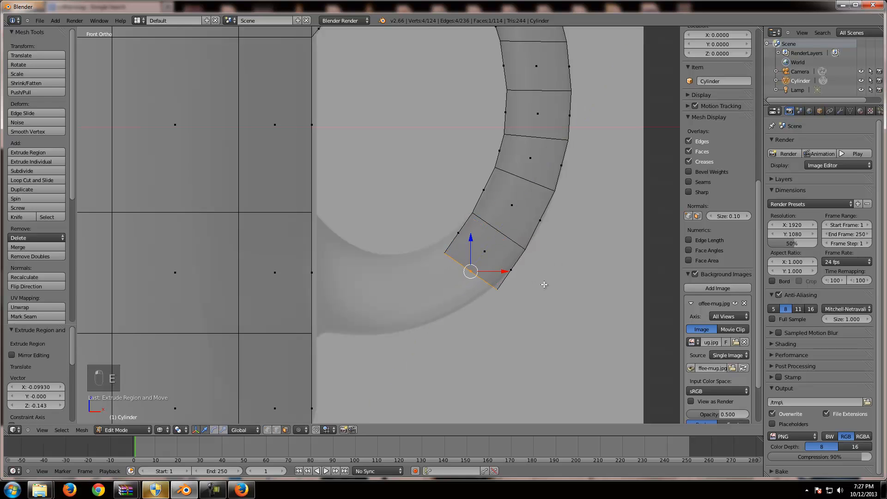
key("r")
left_click(539, 305)
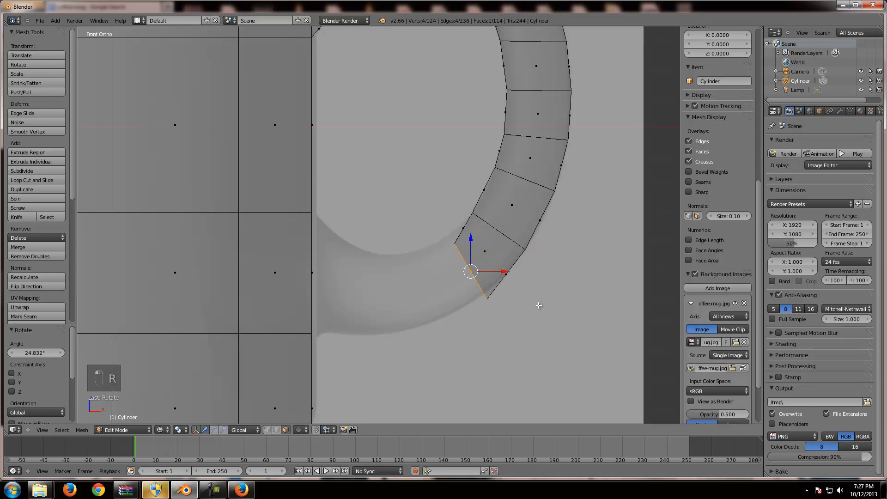
Move the rotated end face about -0.026 in X and 0.018 in Z and scale it to 1.058 to fit the handle's thickness.
key("g")
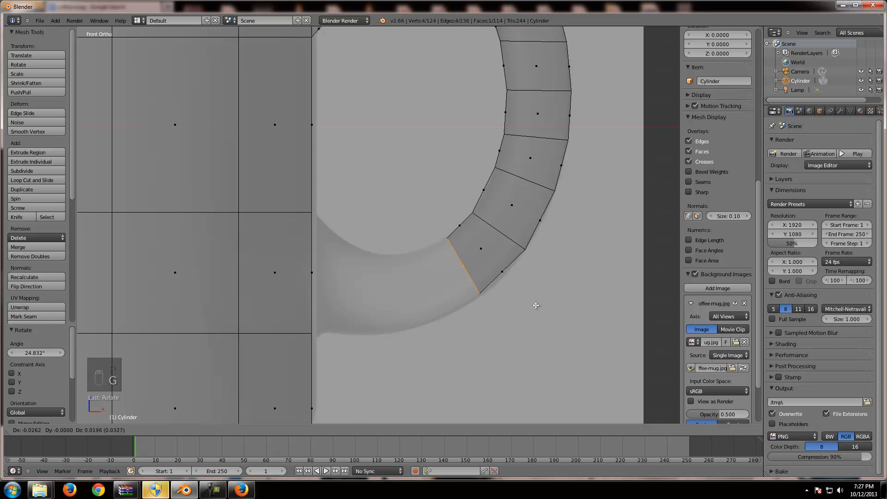
left_click(536, 306)
key("s")
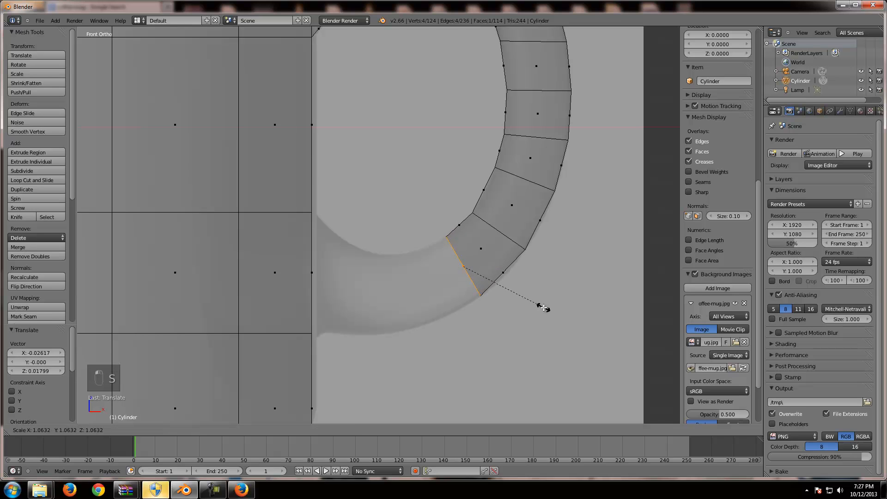
left_click(545, 307)
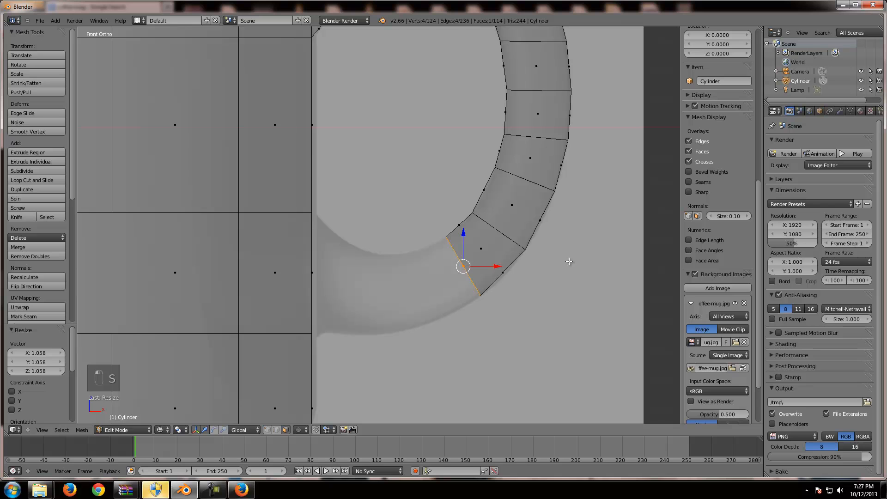
Extrude a segment about -0.14 in X and -0.082 in Z along the lower curve and rotate its end face about 18°.
key("e")
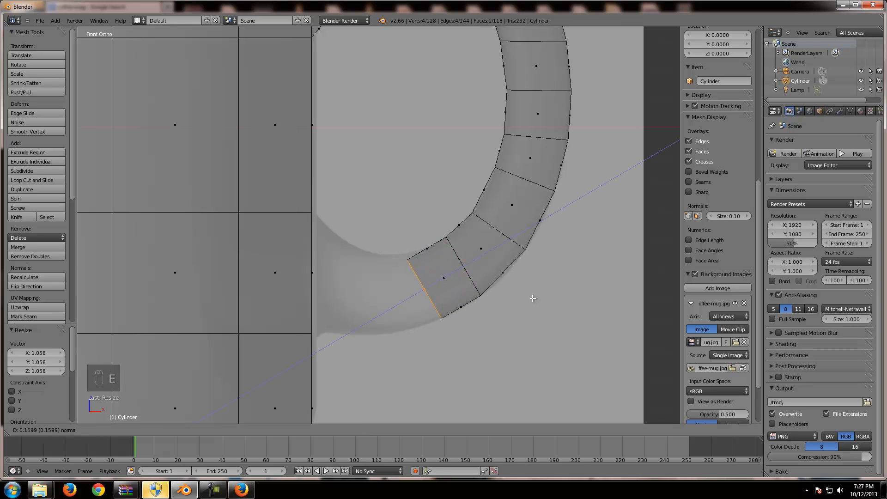
left_click(540, 292)
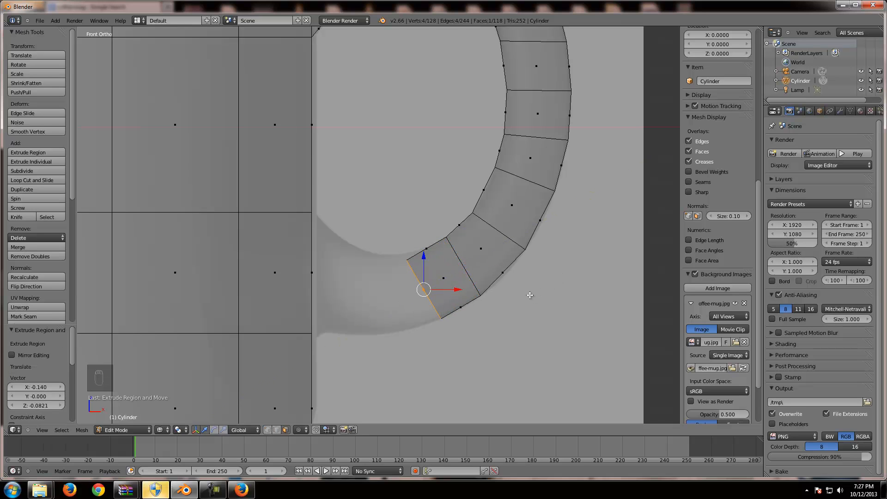
key("r")
left_click(527, 327)
Move the end face about -0.034 in X and scale it to 1.087 to match the widening handle.
key("g")
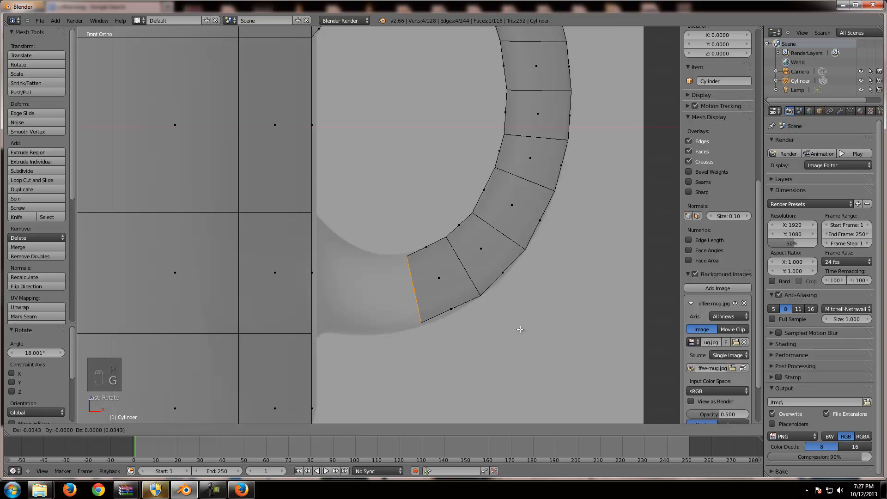
left_click(521, 329)
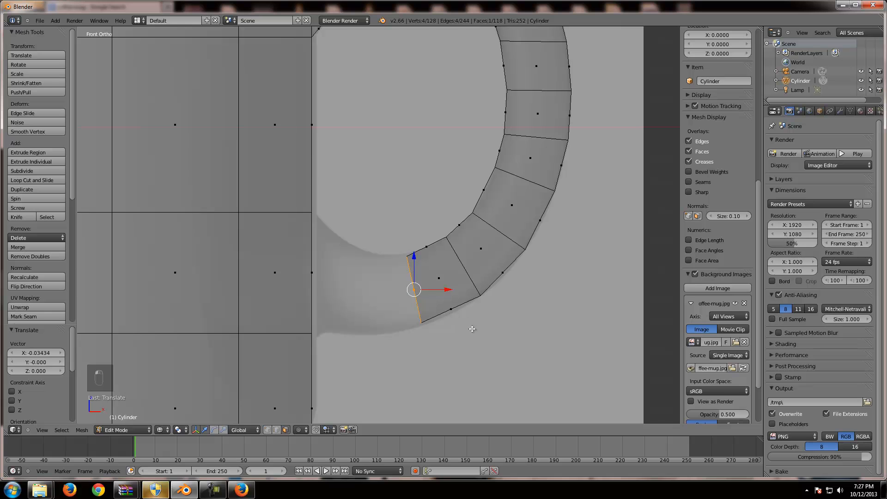
key("s")
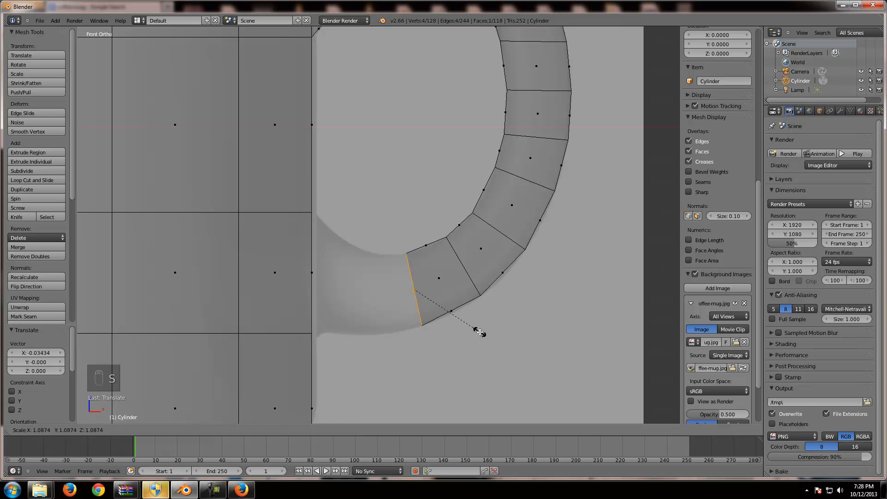
left_click(478, 331)
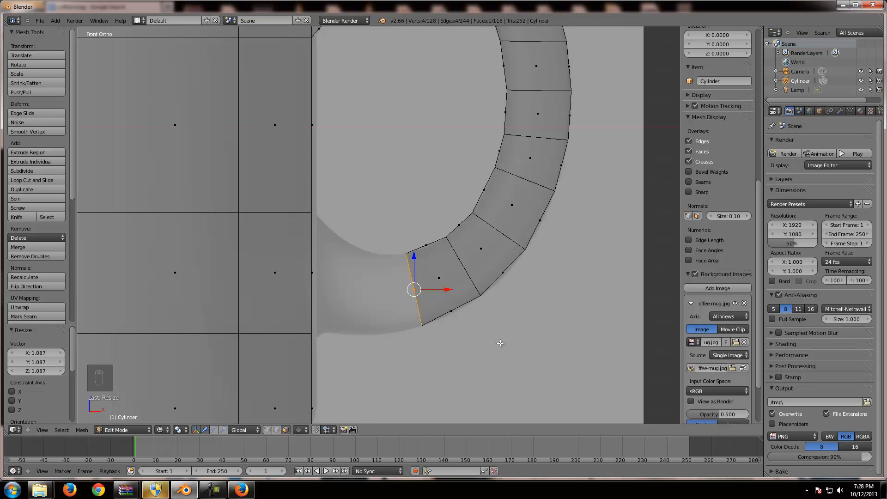
Extrude a segment about -0.15 in X and -0.033 in Z toward the mug body and rotate its end face about 33°.
key("e")
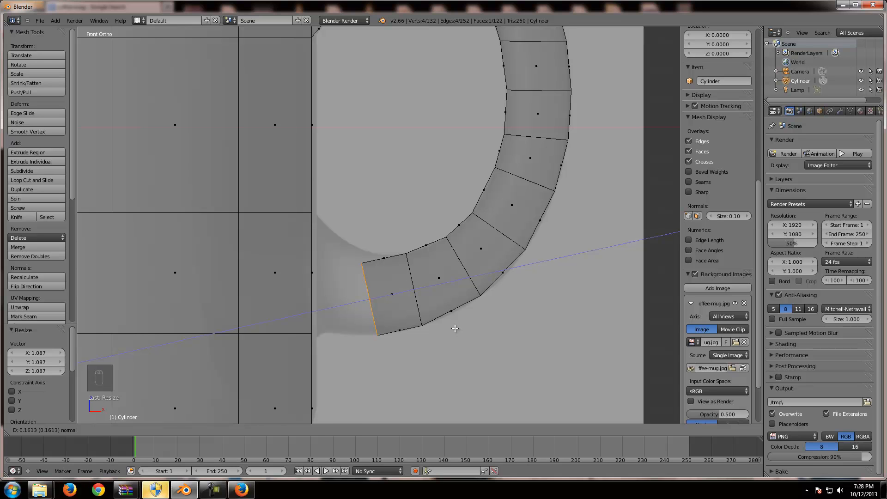
left_click(457, 328)
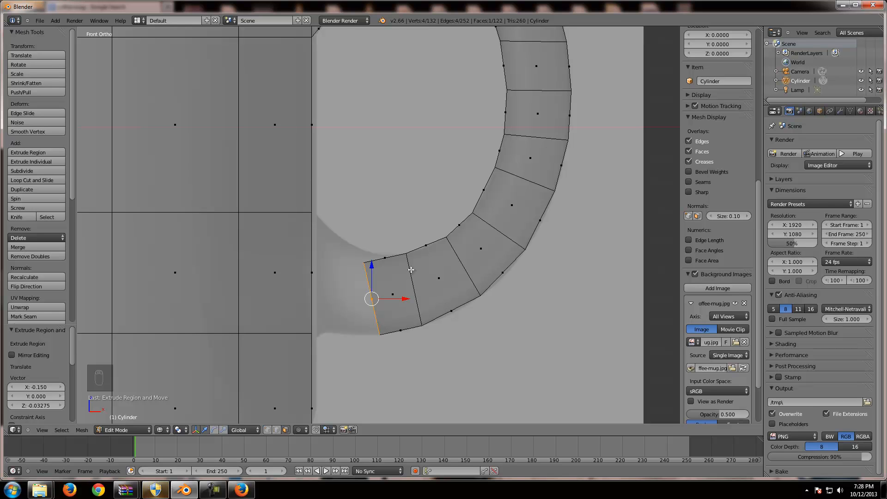
key("r")
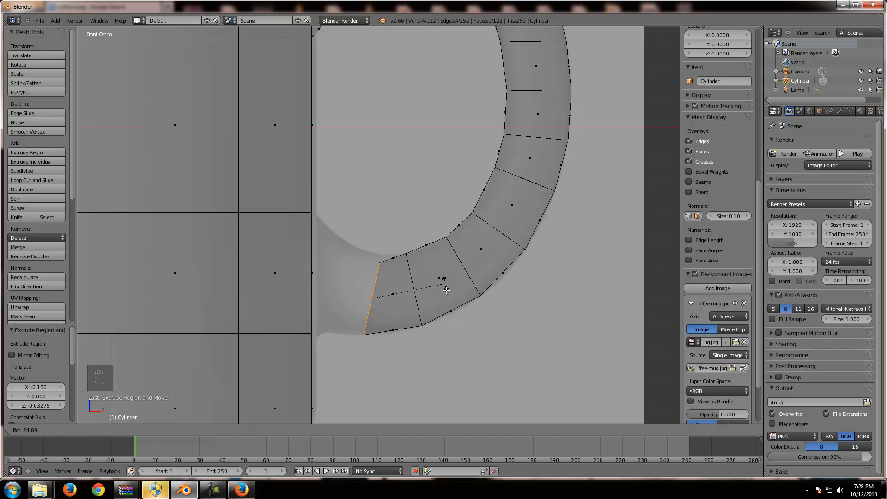
left_click(446, 294)
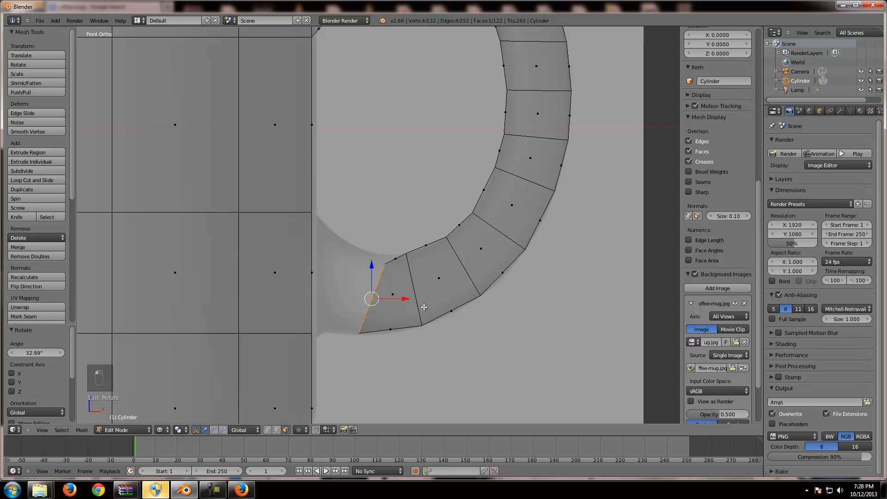
Scale the end face to 1.212, move it about -0.005 in X and 0.018 in Z, and scale it back by 0.947.
key("s")
left_click(386, 347)
key("g")
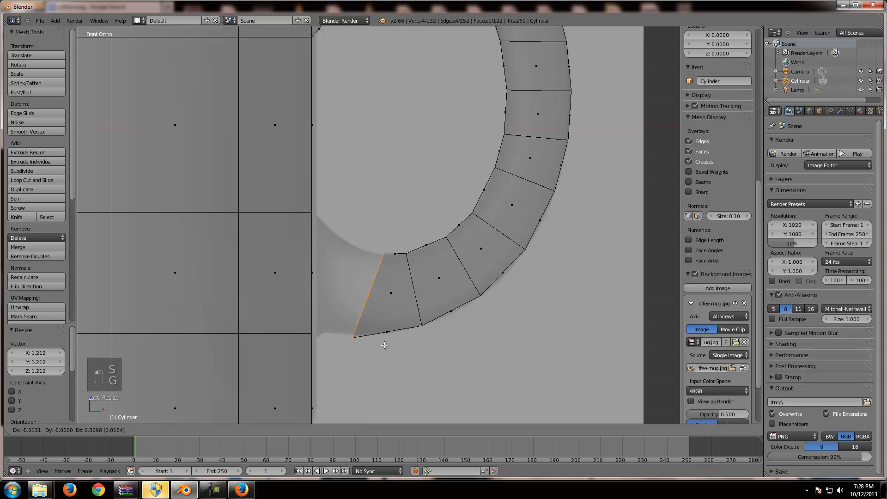
left_click(398, 345)
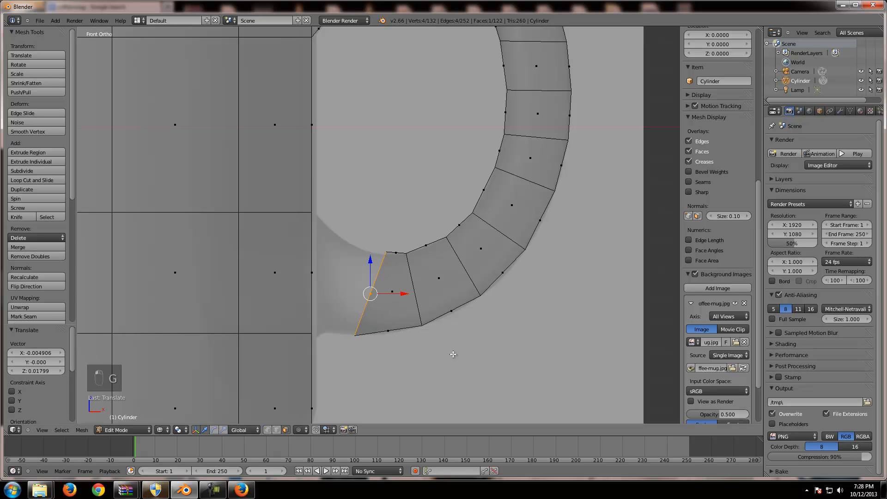
key("s")
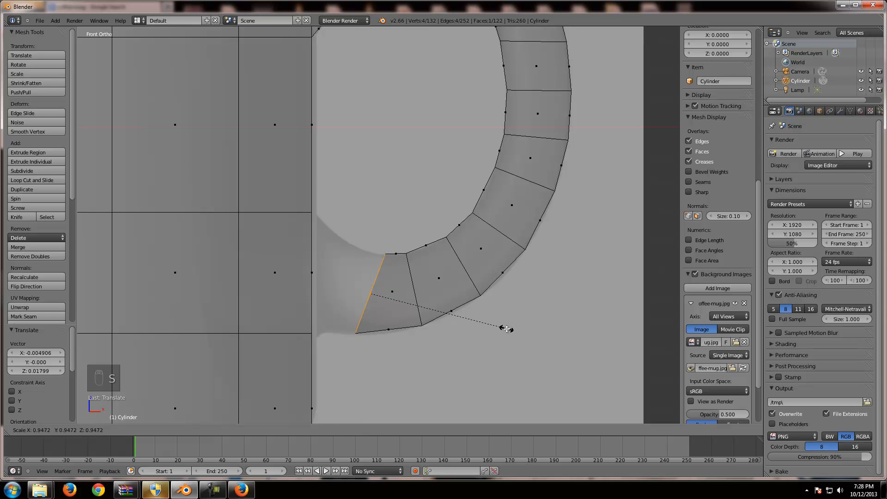
left_click(507, 329)
Rotate the handle's end face slightly toward vertical and scale it to 0.962 to fit the outline near the mug body.
middle_click_drag(433, 313, 558, 275, "shift")
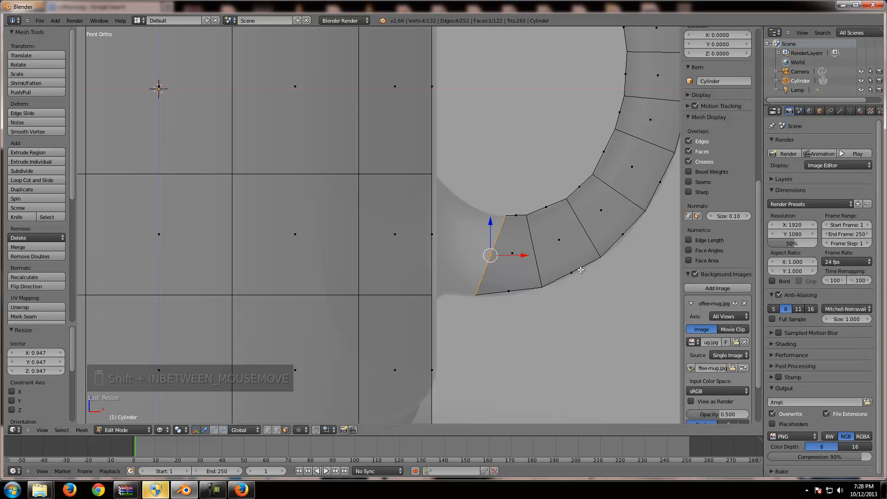
key("r")
right_click(581, 284)
key("s")
left_click(585, 279)
Extrude a handle segment about -0.128 in X and 0.033 in Z, then rotate its end face -5.55° and scale it to 1.144.
key("e")
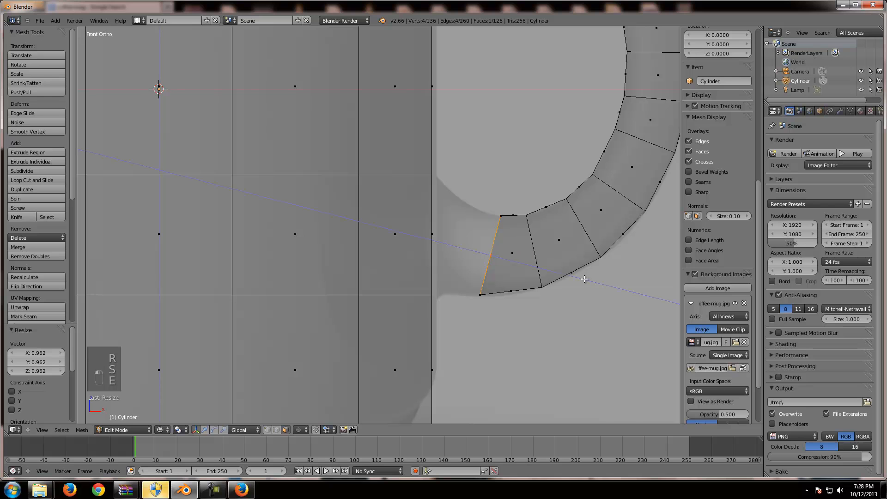
left_click(552, 268)
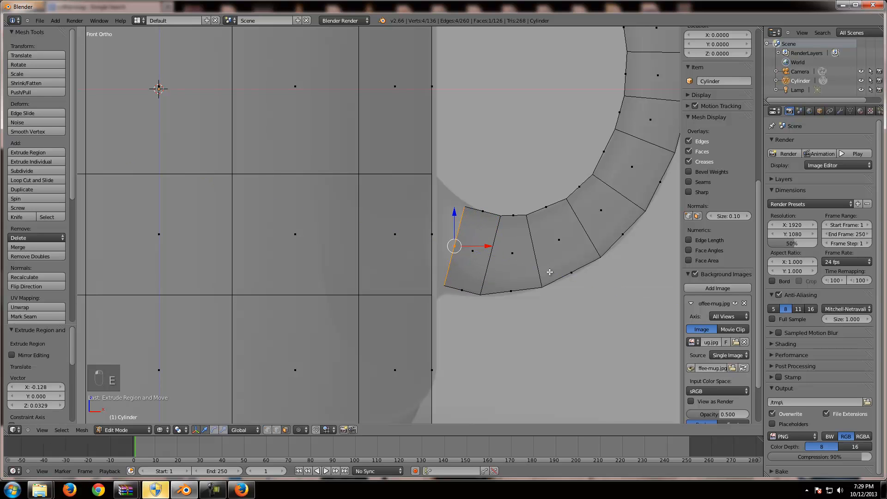
key("r")
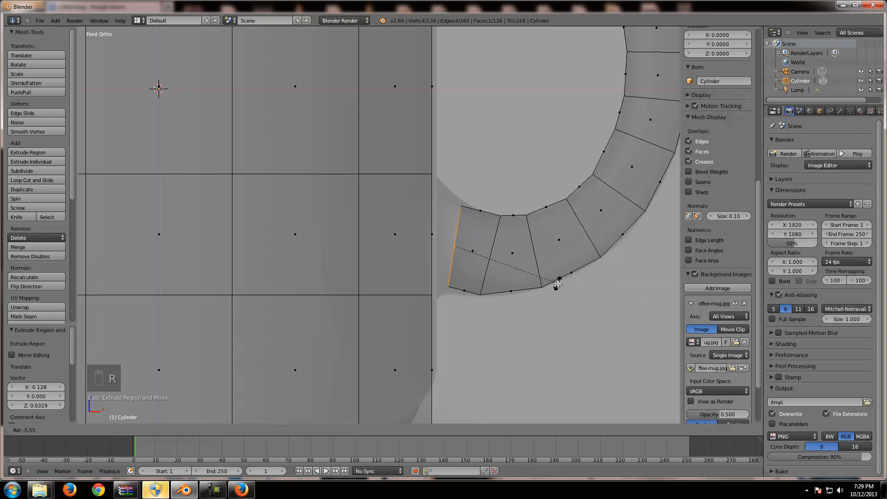
left_click(556, 283)
key("s")
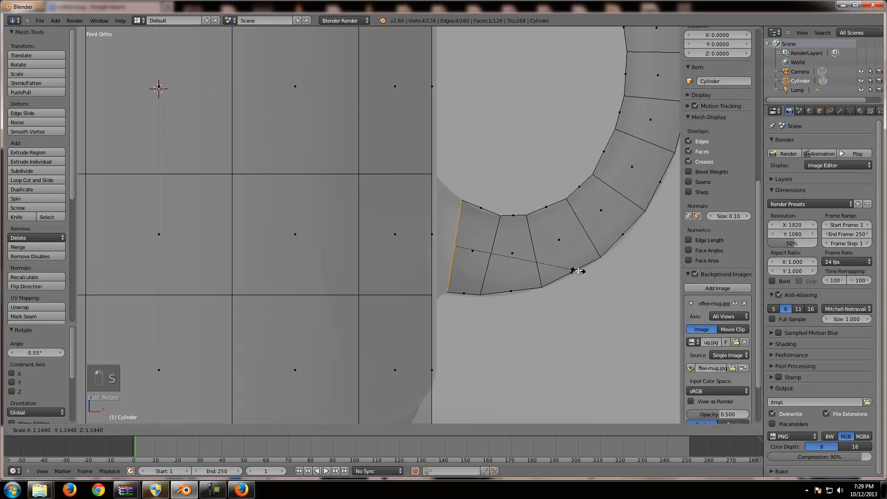
left_click(577, 272)
Examine the gap between the handle's end face and the facing body face in wireframe and solid shading.
middle_click_drag(481, 212, 440, 199, "shift")
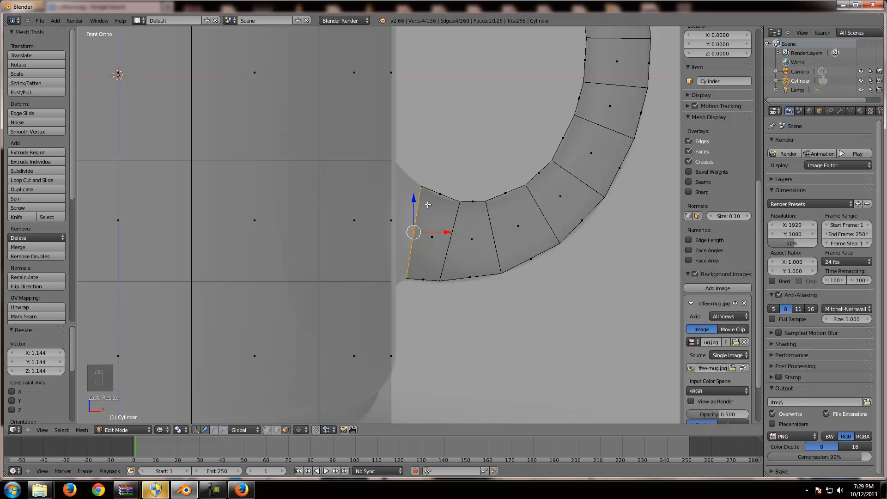
key("z")
middle_click_drag(429, 198, 388, 215)
key("z")
key("z")
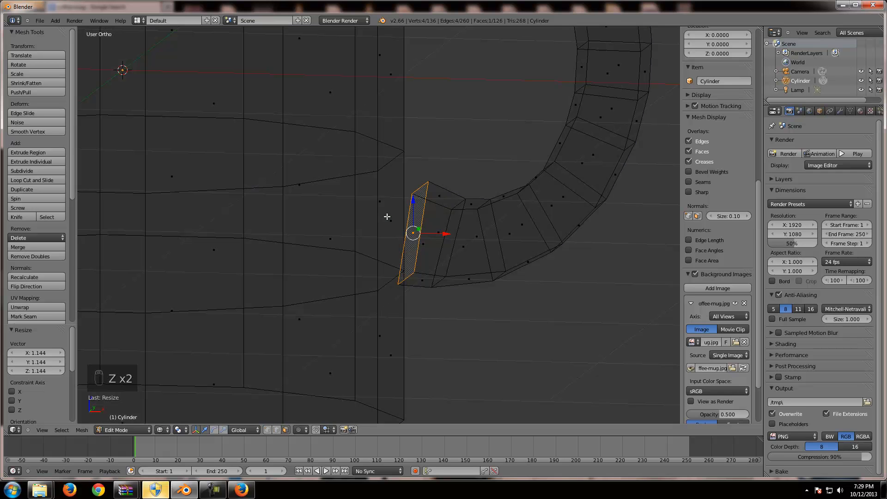
key("z")
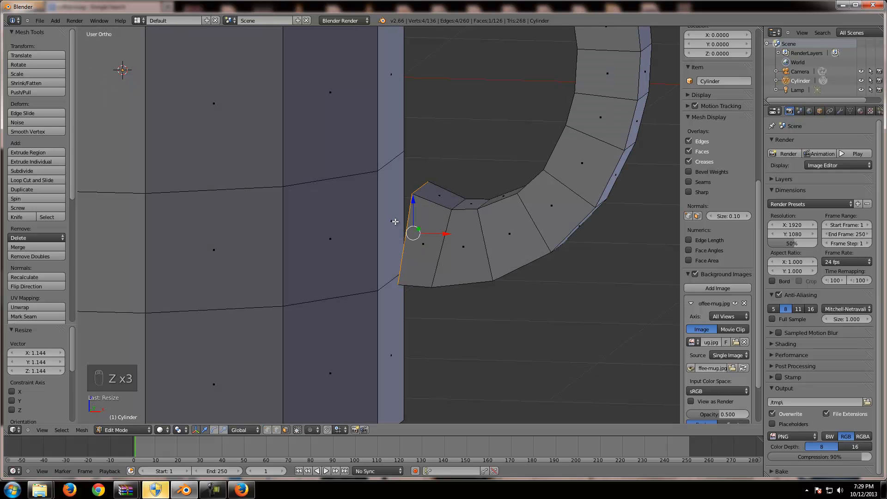
key("z")
key("z")
middle_click_drag(429, 219, 422, 237)
right_click(391, 220)
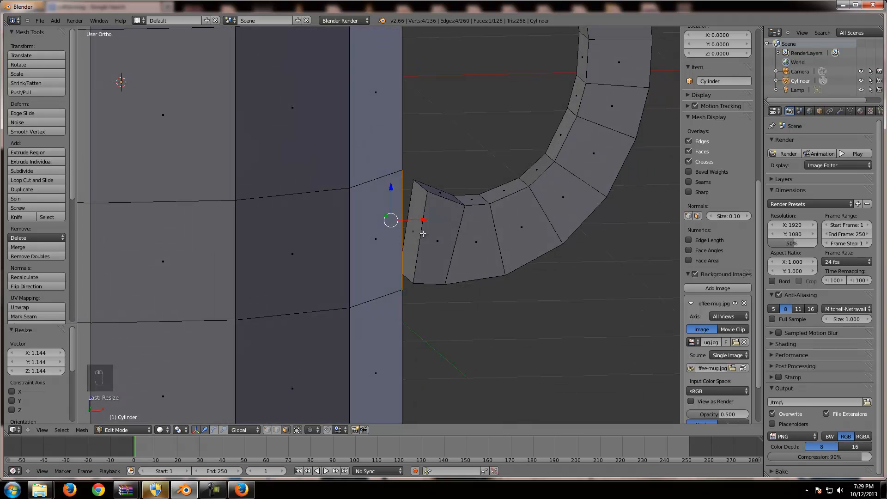
key("KP_1")
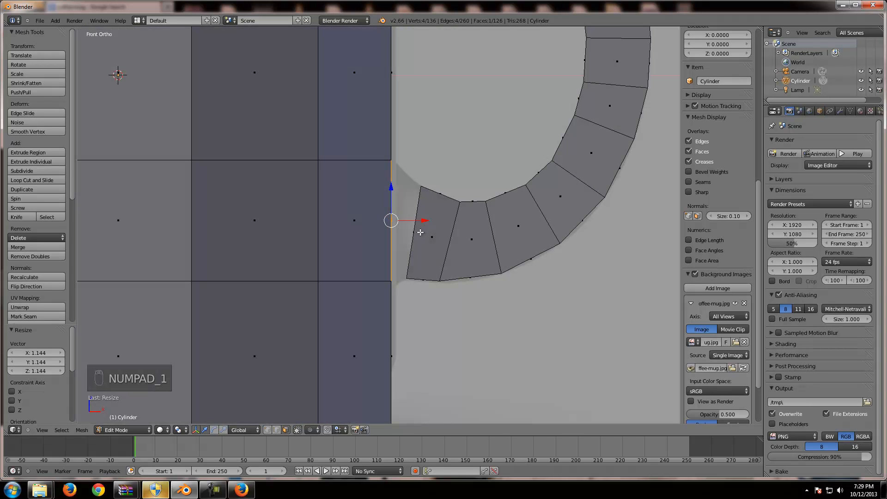
Clear the selection and delete the handle's end face facing the mug body in wireframe shading.
key("a")
key("a")
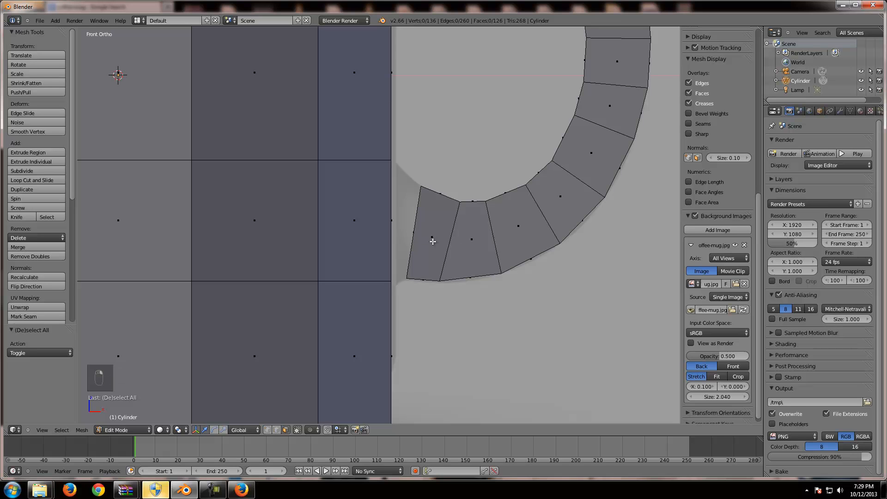
key("z")
key("z")
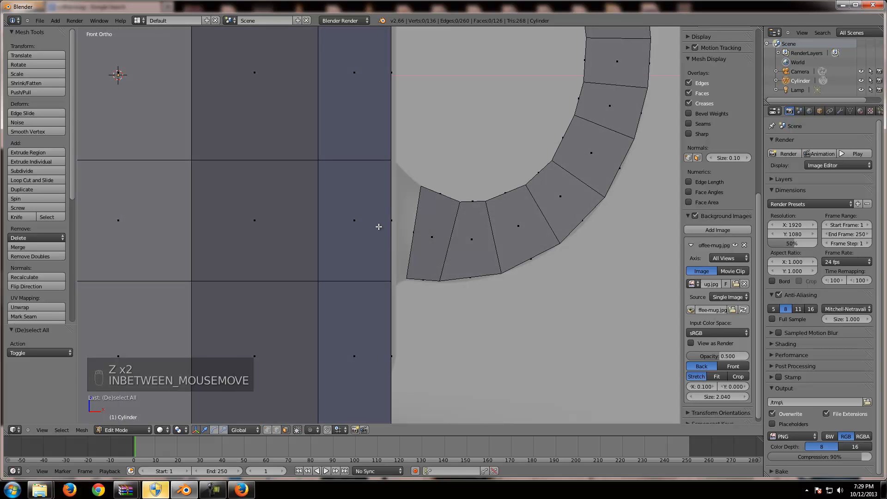
key("z")
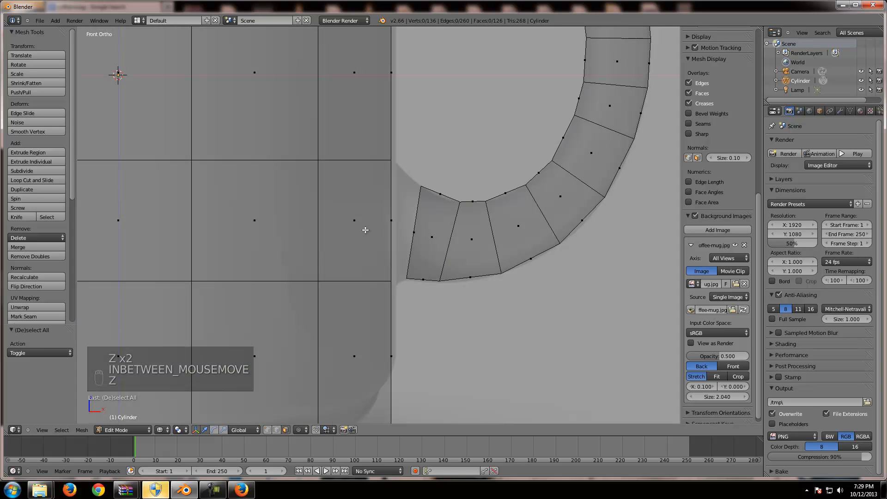
right_click(412, 232)
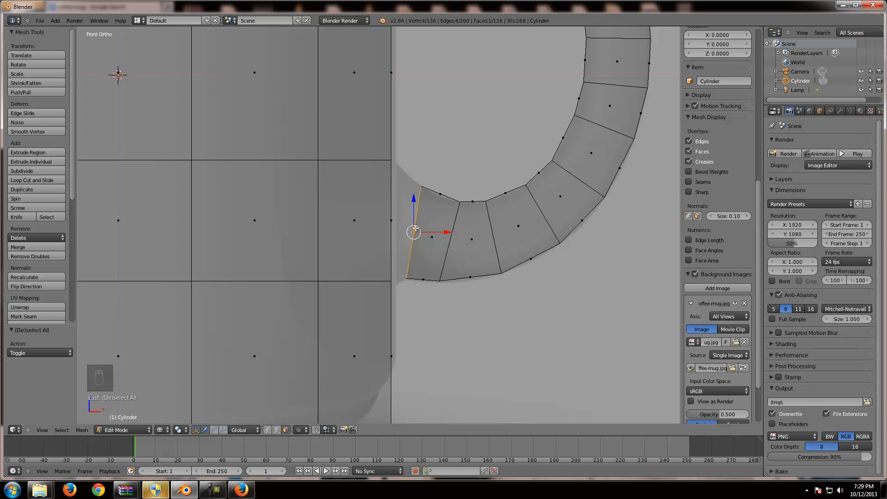
key("x")
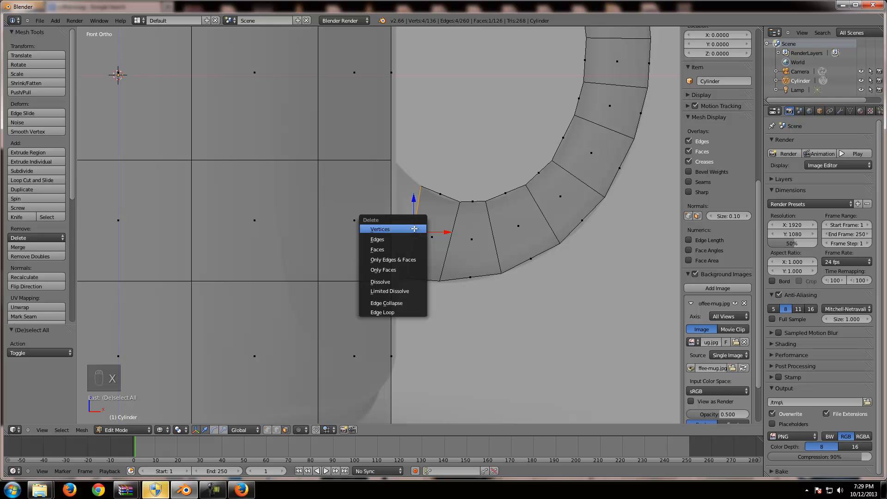
left_click(401, 250)
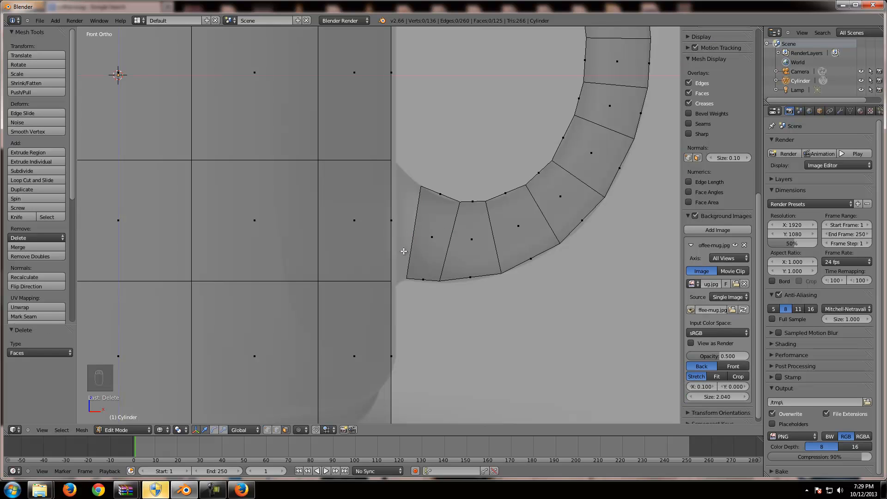
Delete the body face opposite the handle's open end.
right_click(391, 220)
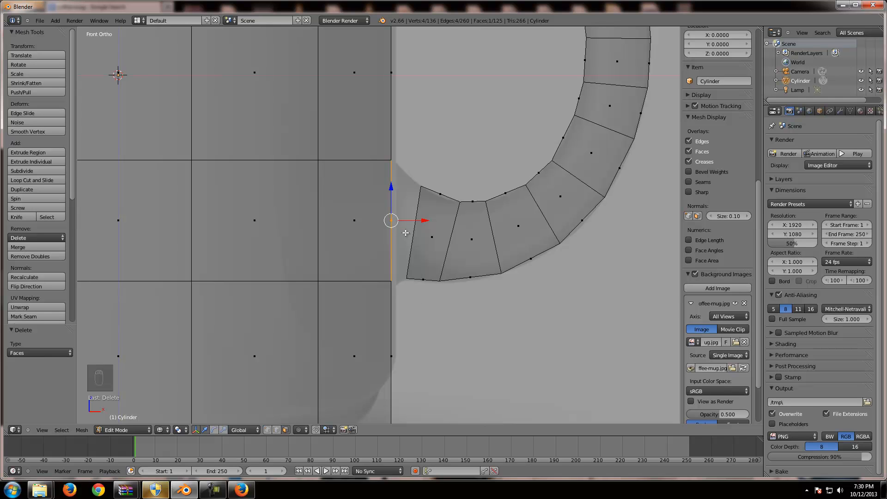
key("x")
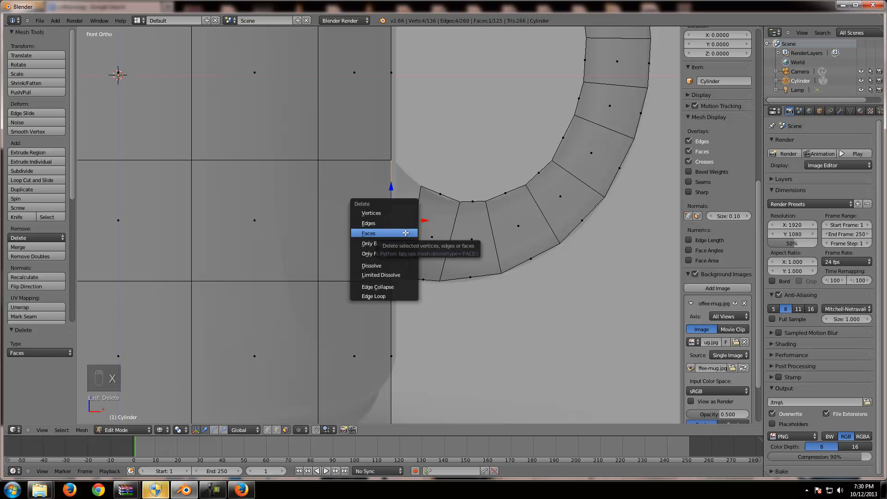
left_click(406, 233)
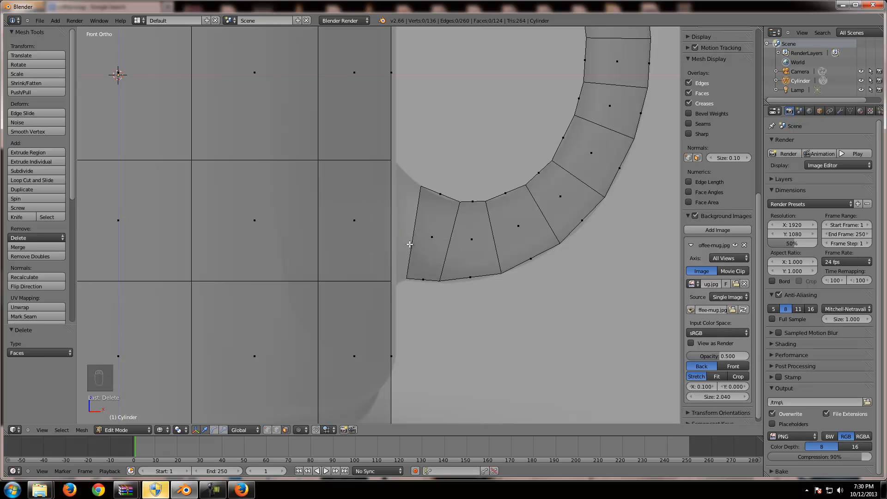
Switch to edge selection and select the upper edge of the body opening.
middle_click_drag(398, 244, 369, 178)
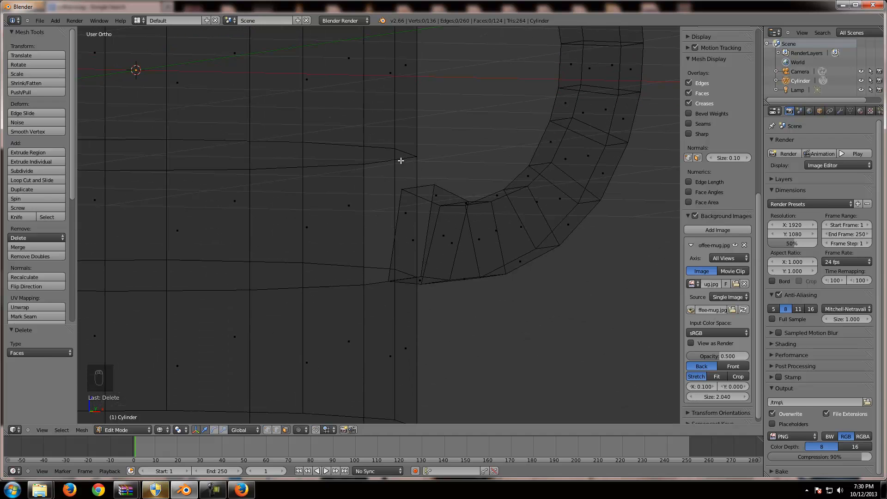
middle_click_drag(372, 191, 422, 202)
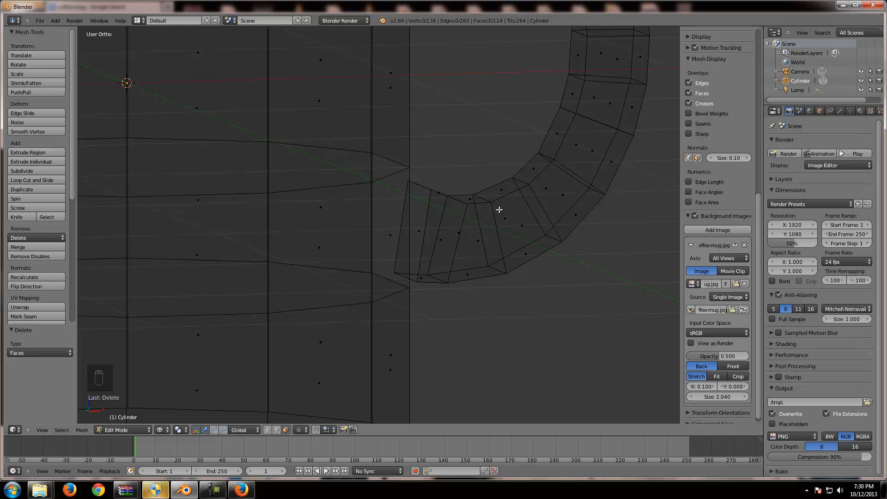
left_click(276, 429)
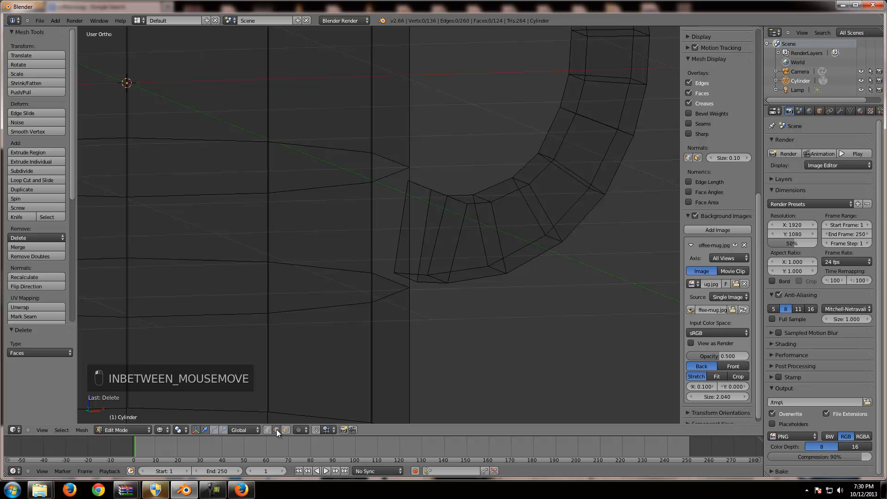
right_click(386, 276)
right_click(353, 266)
right_click(348, 187)
right_click(361, 152)
right_click(397, 157)
right_click(388, 173)
right_click(388, 157)
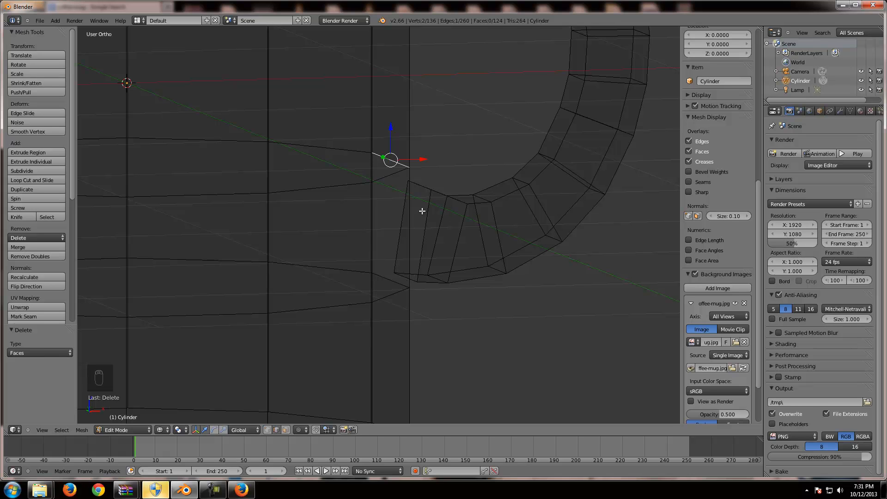
Select the upper edges of the handle's open end and the body opening as a pair in solid shading.
key("ctrl+Tab")
key("z")
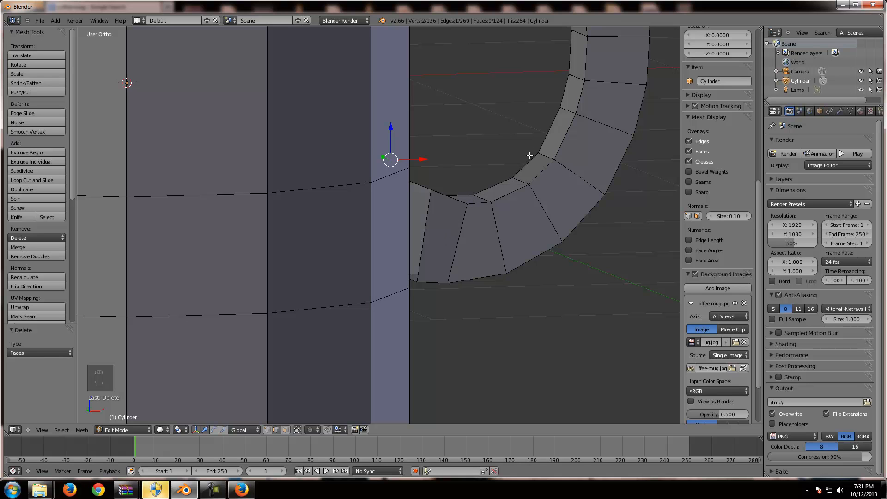
middle_click_drag(530, 155, 304, 166)
middle_click_drag(294, 133, 463, 197)
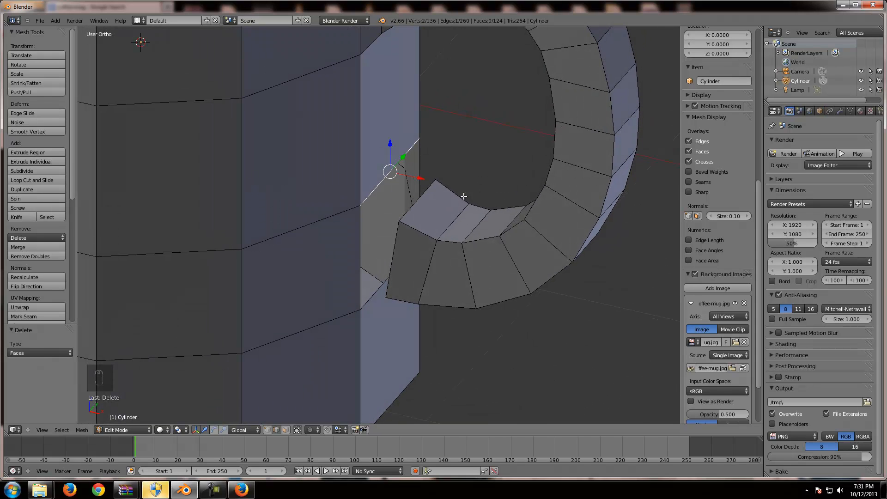
right_click(410, 209)
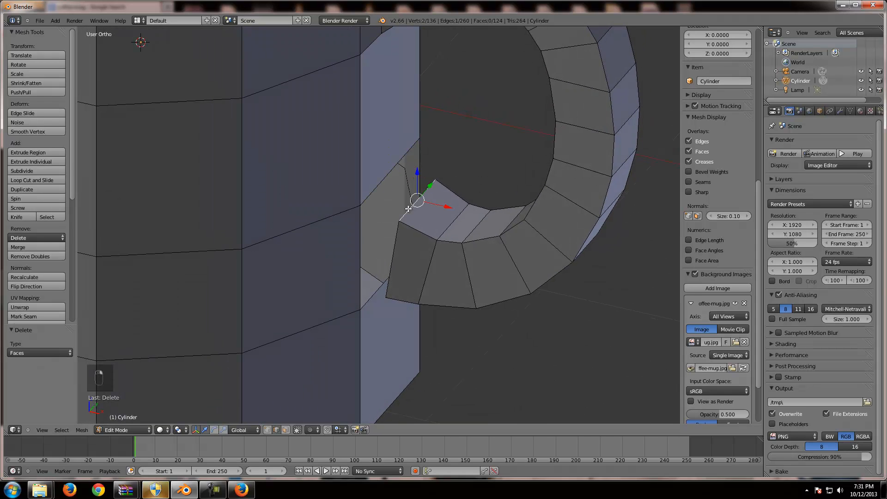
right_click(380, 184)
right_click(411, 204, "shift")
right_click(406, 207)
right_click(376, 184, "shift")
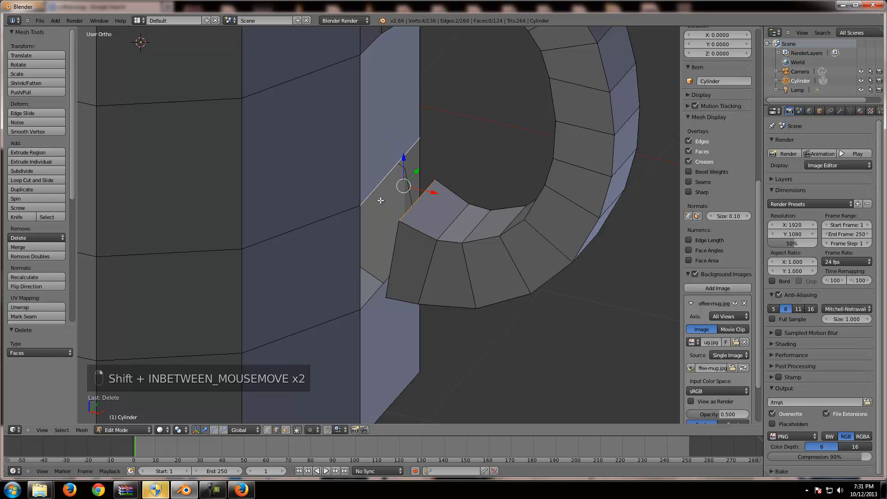
Select the matching side and lower edge pairs of the handle's open end and the body opening in turn.
right_click(360, 258)
right_click(393, 254, "shift")
key("z")
right_click(381, 285)
right_click(401, 278, "shift")
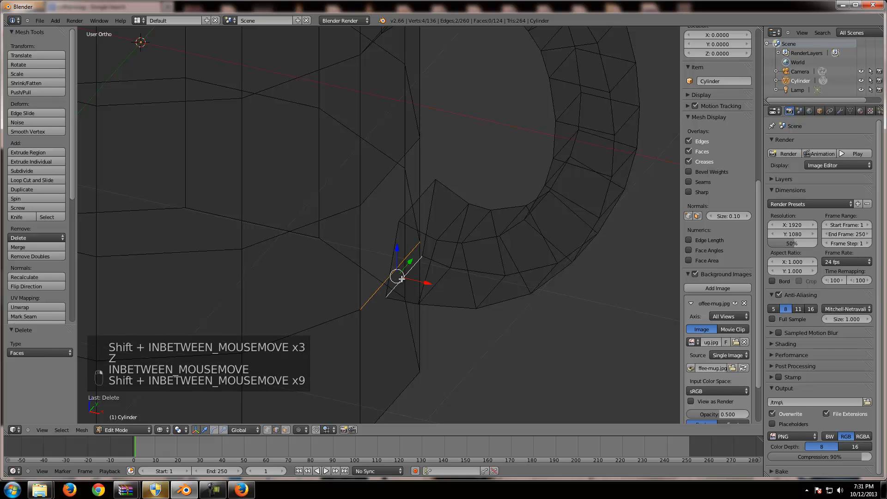
key("z")
right_click(418, 182)
key("z")
right_click(432, 204, "shift")
key("z")
middle_click_drag(423, 209, 408, 226)
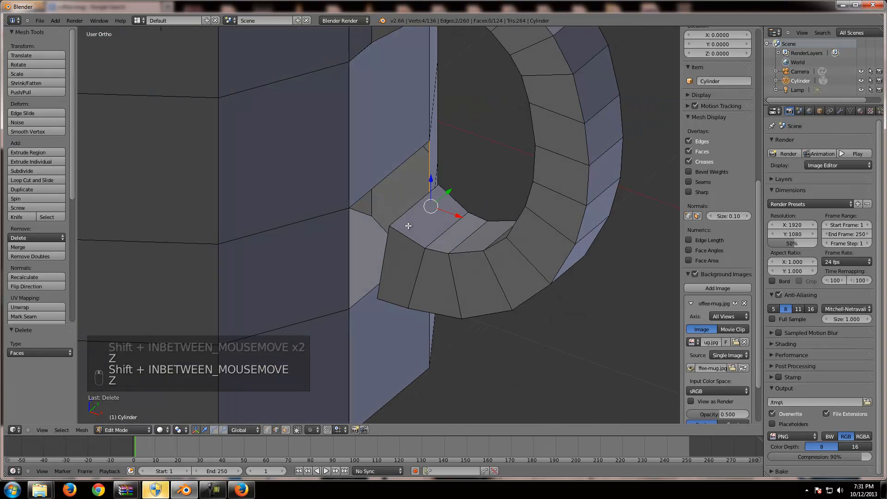
Create a face between the upper edge of the handle's open end and the upper edge of the body opening.
key("a")
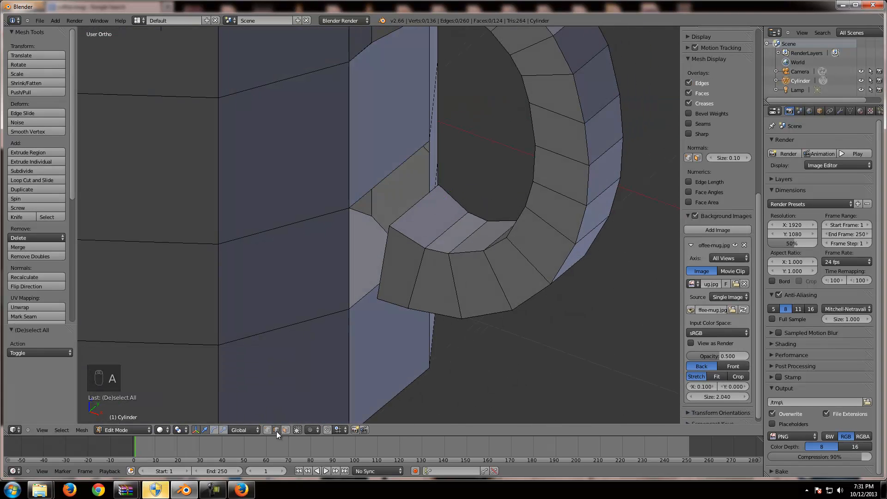
right_click(412, 207)
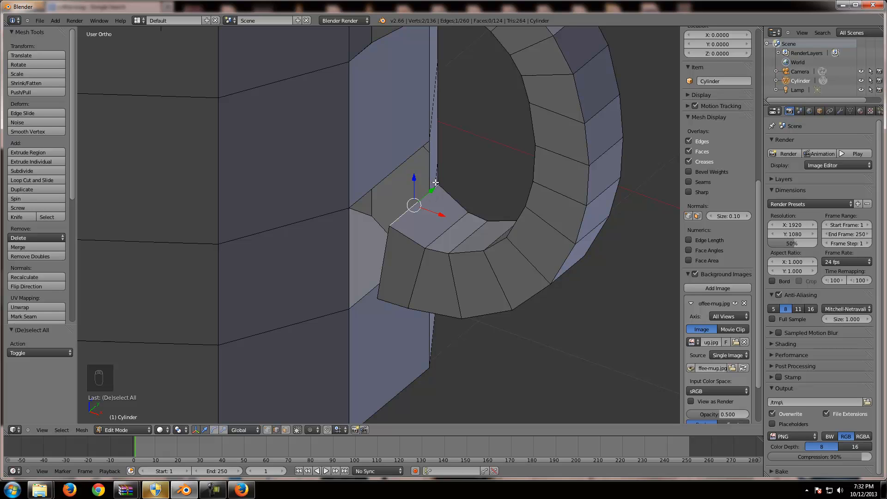
right_click(401, 165, "shift")
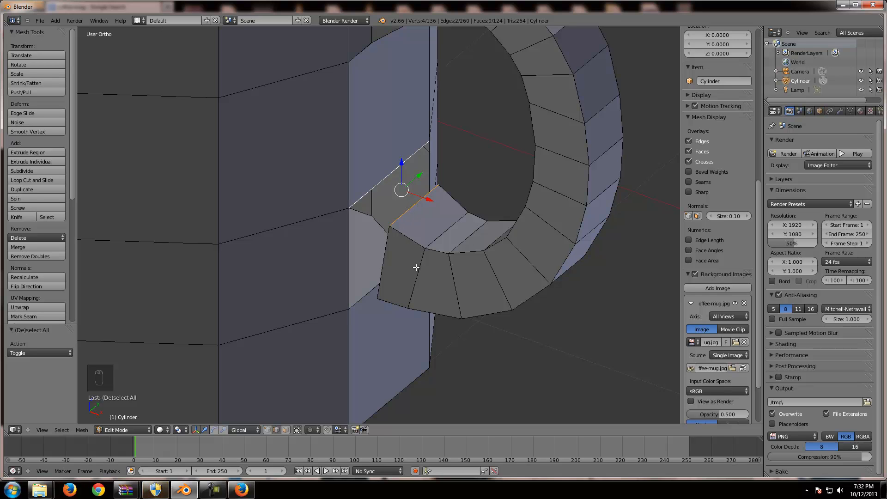
key("f")
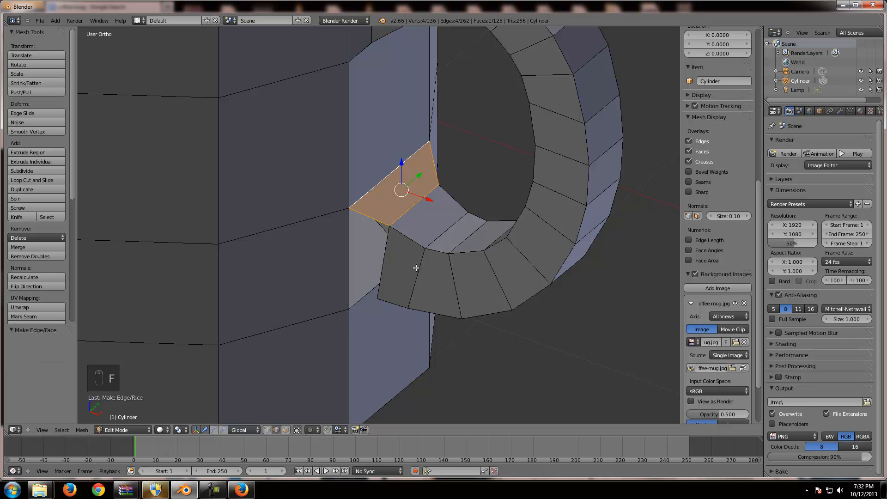
key("a")
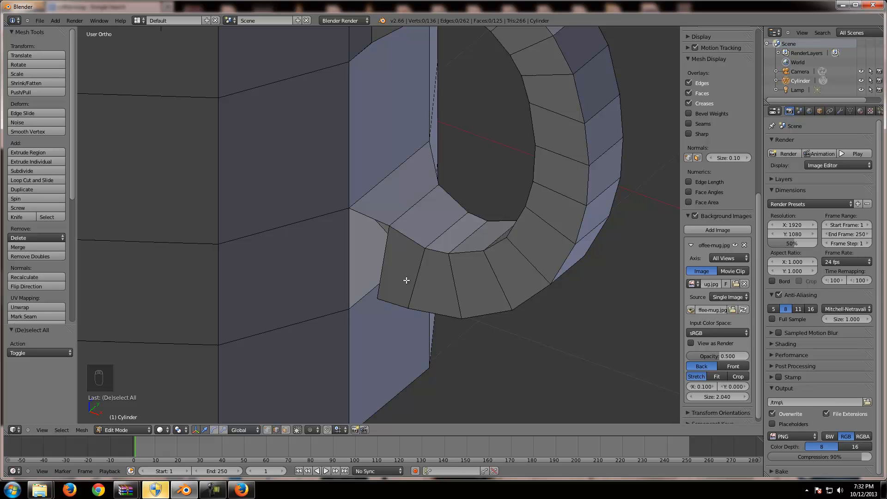
middle_click_drag(406, 289, 376, 296)
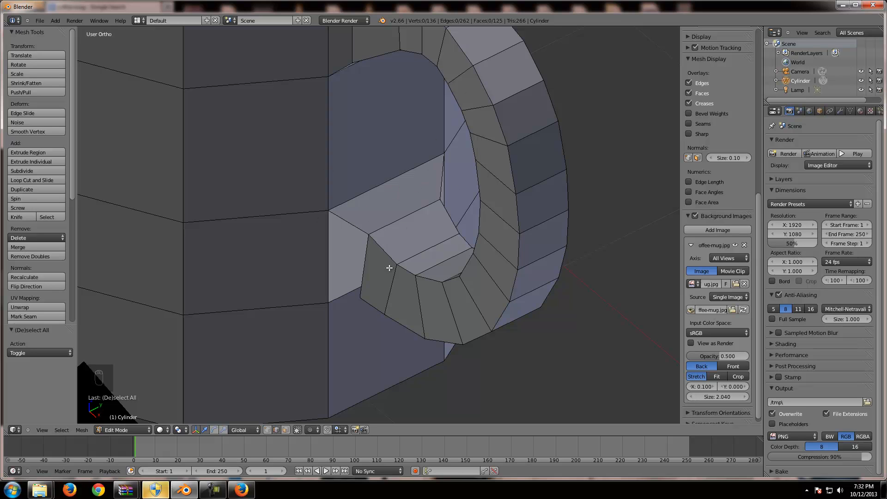
Undo the last face fill between the handle's lower end and the mug body.
middle_click_drag(483, 273, 365, 204)
key("ctrl+z")
key("ctrl+z")
Try to fill a face from the upper edge of the handle's lower end to the mug body.
right_click(364, 199)
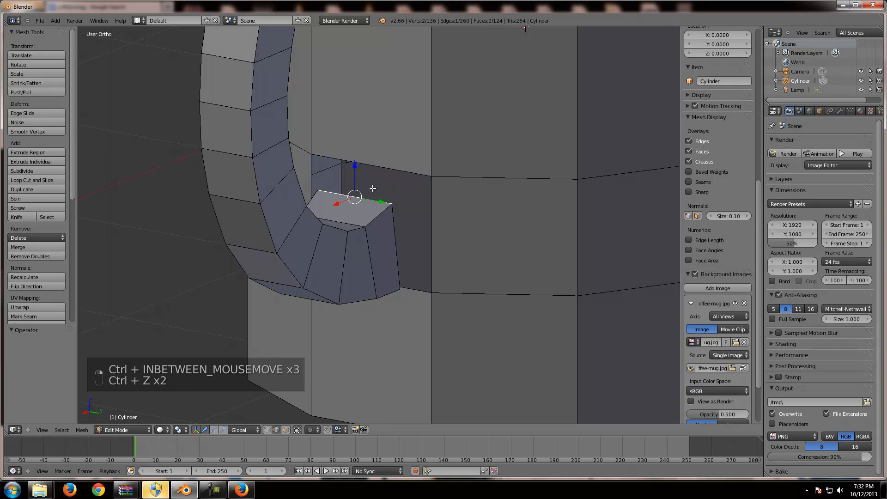
middle_click_drag(379, 188, 378, 186)
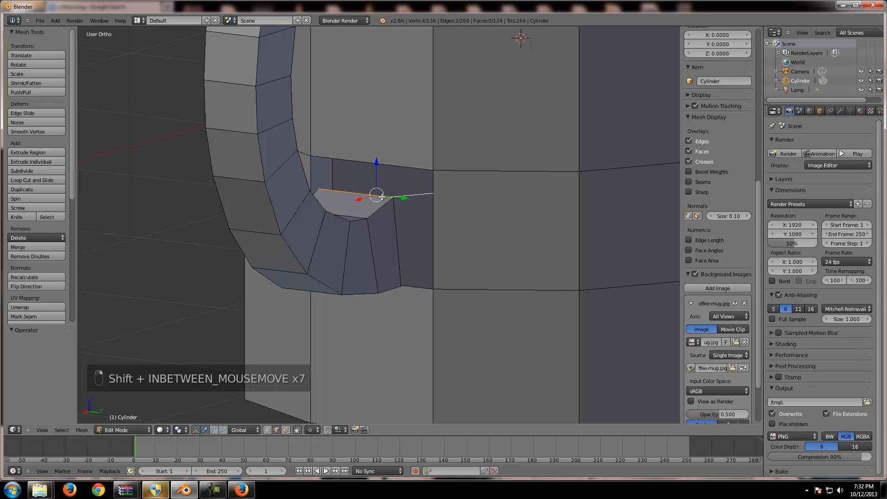
key("f")
key("a")
middle_click_drag(365, 210, 447, 290)
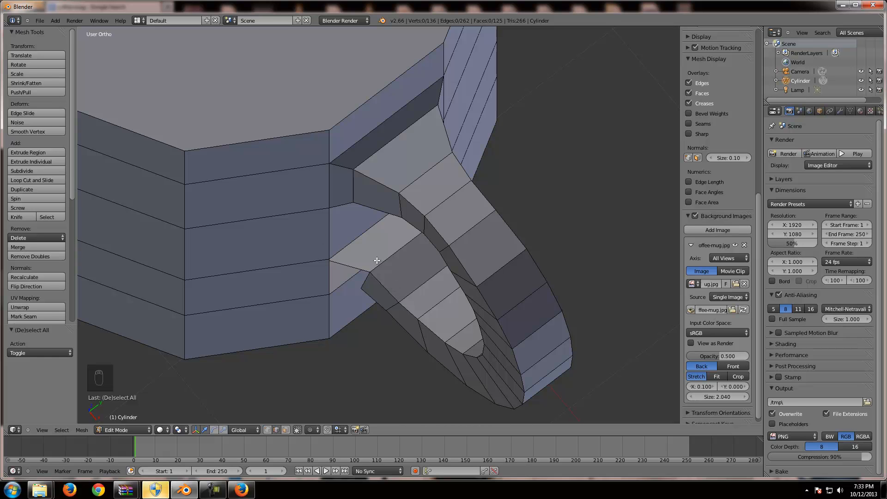
middle_click_drag(401, 248, 368, 201)
key("ctrl+z")
key("ctrl+z")
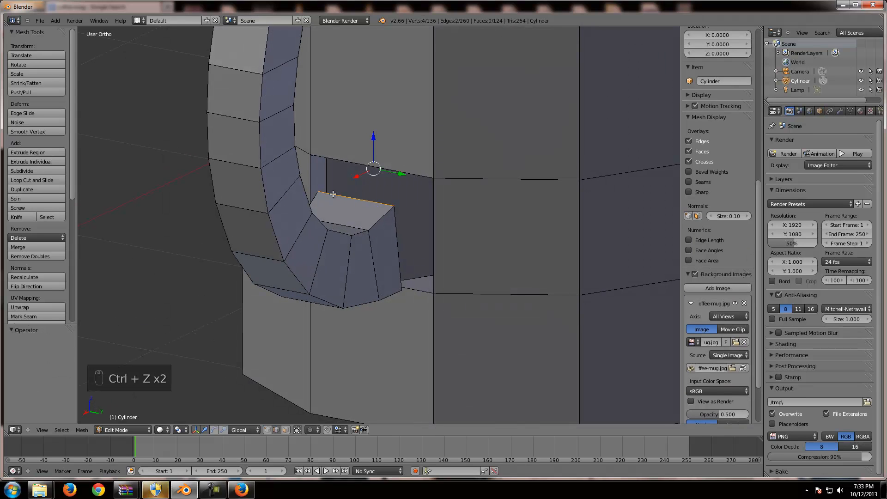
Fill the upper gap between the handle's lower end and the upper edge of the mug's opening with a face.
middle_click_drag(374, 170, 465, 188)
right_click(404, 213)
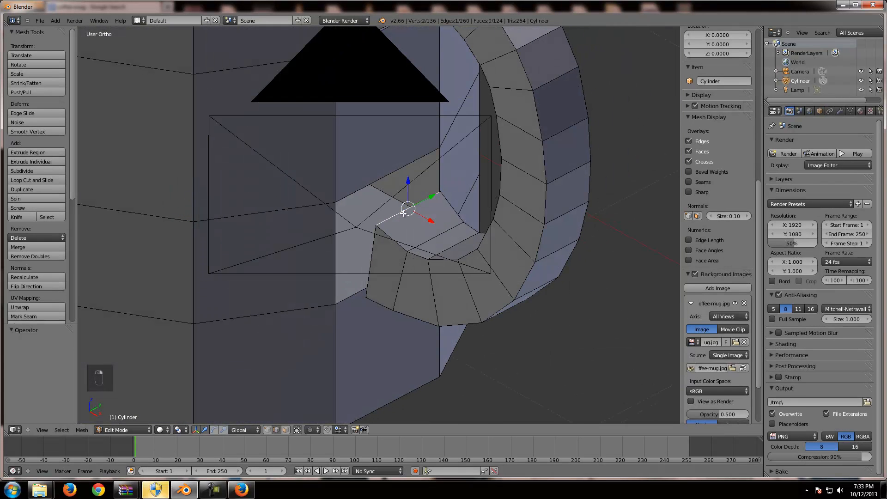
right_click(400, 169, "shift")
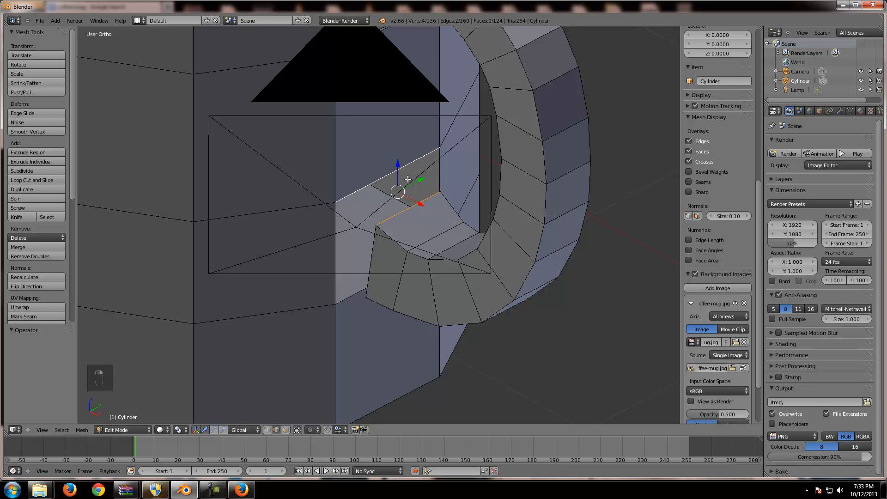
key("f")
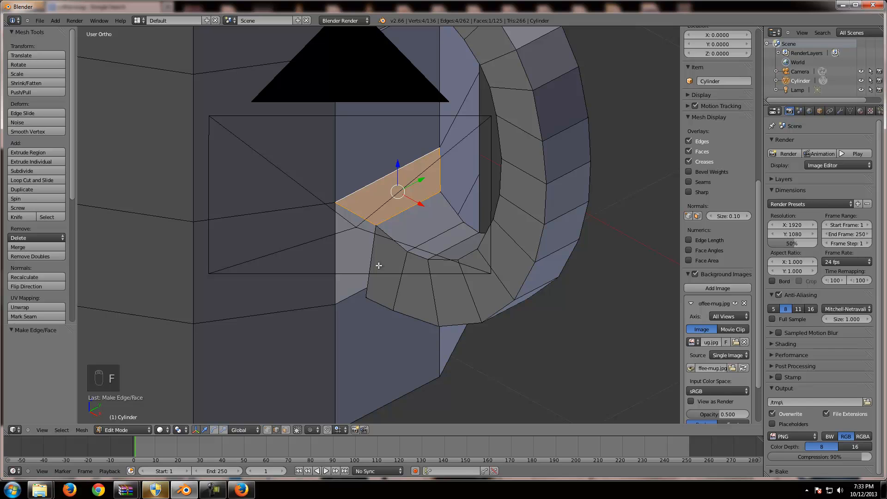
key("a")
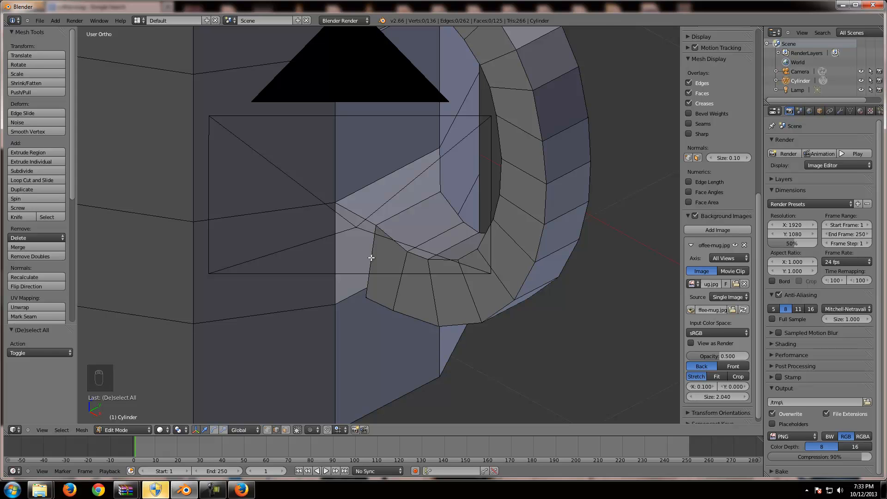
Fill the first side gap at the handle's lower end with a face between the handle's side edge and the mug's vertical edge.
middle_click_drag(372, 257, 392, 257)
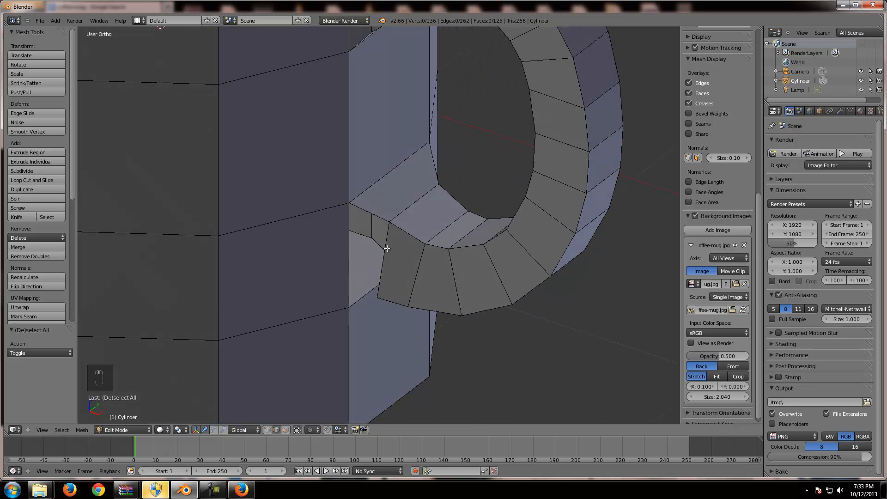
right_click(386, 238)
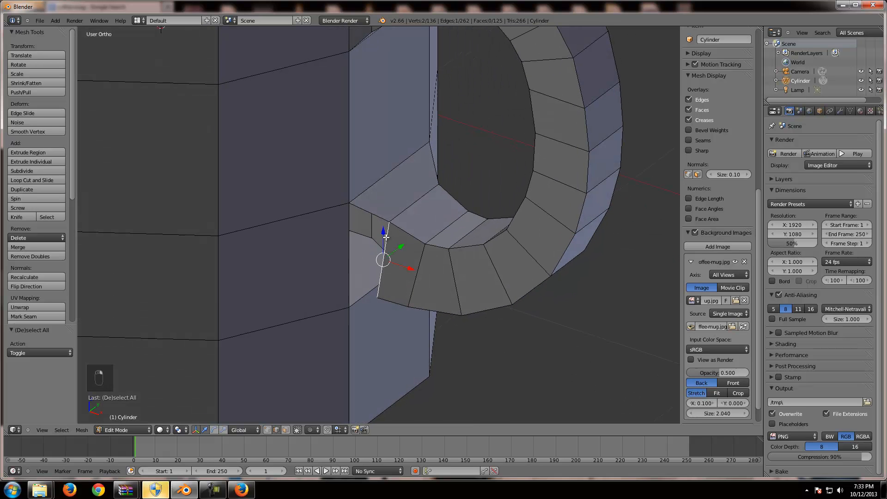
right_click(348, 272, "shift")
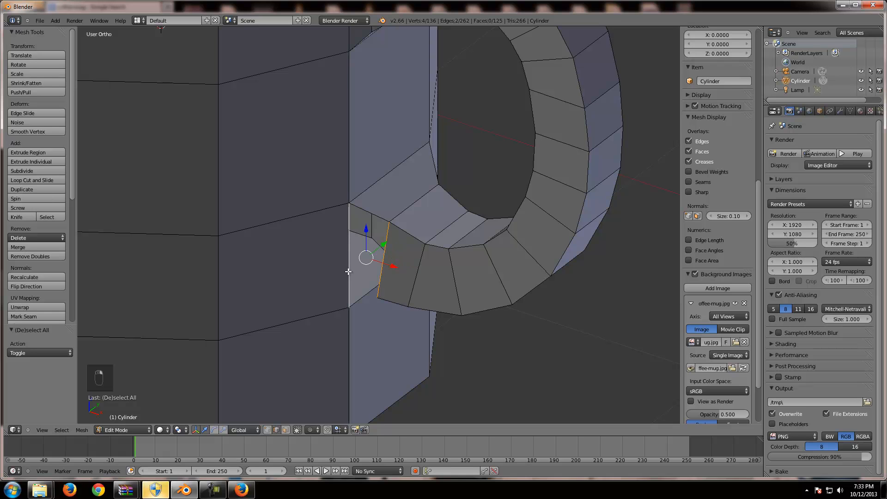
key("f")
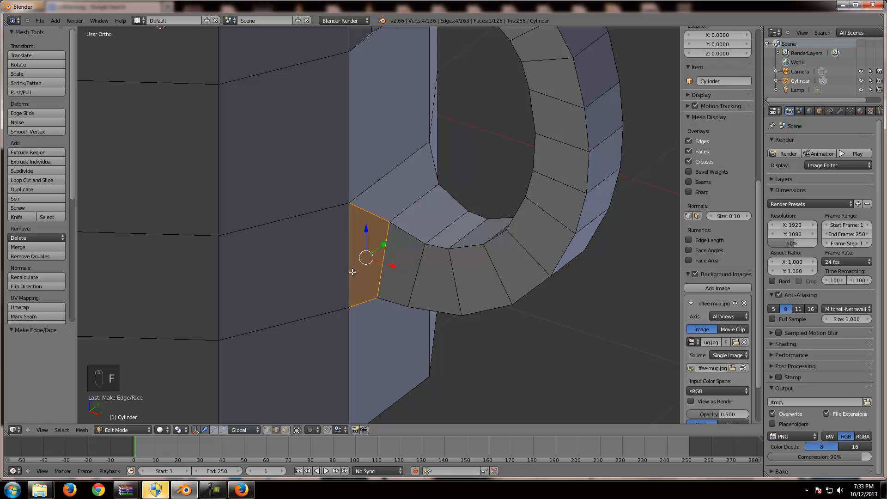
key("a")
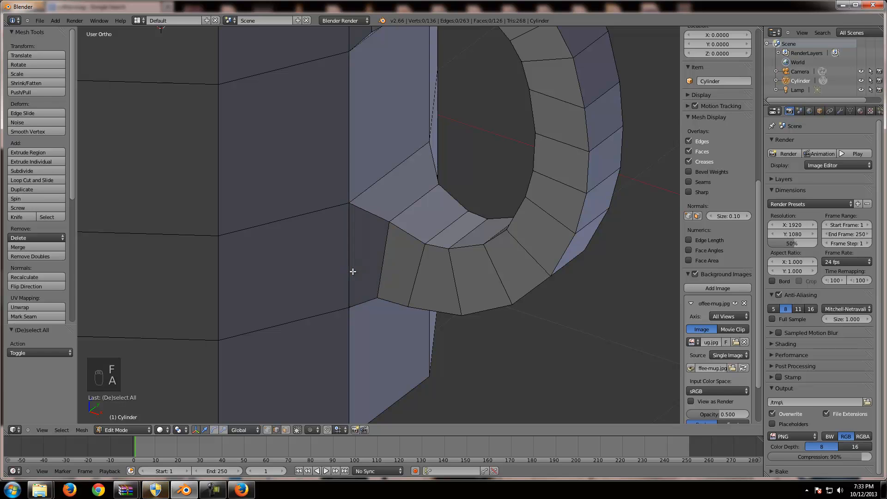
Fill the underside gap between the handle's bottom edge and the lower edge of the mug's opening with a face.
middle_click_drag(551, 327, 540, 268)
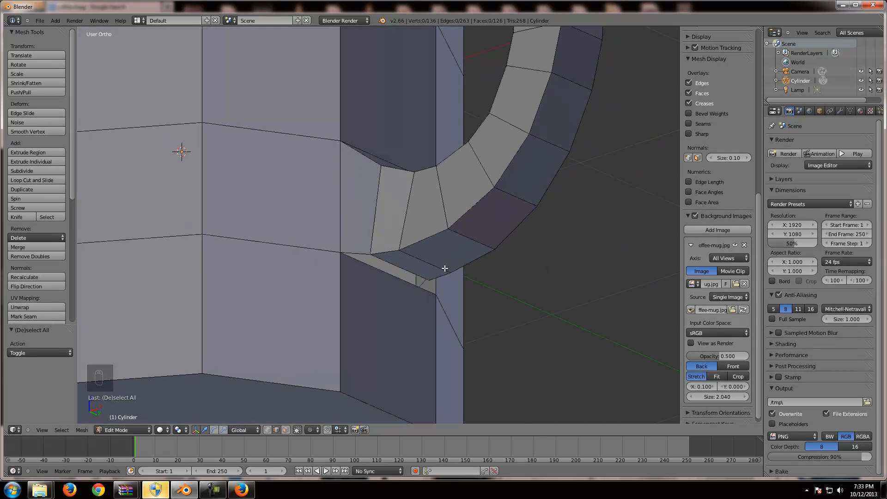
right_click(389, 262)
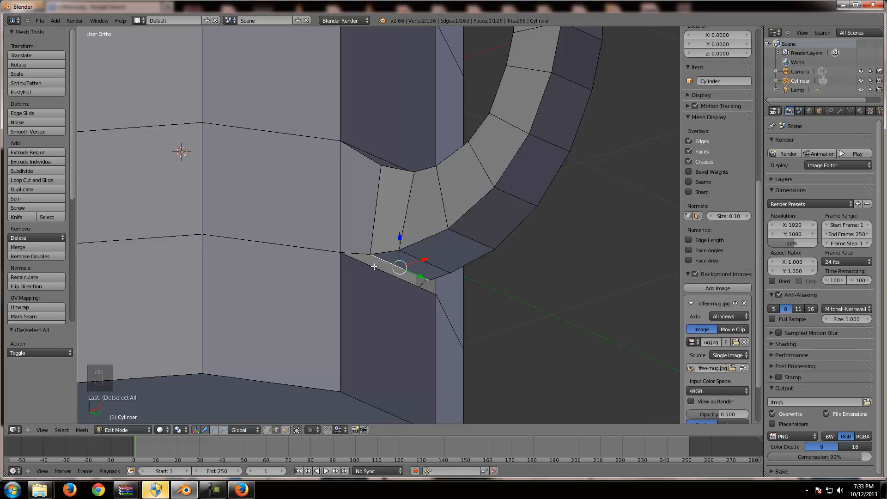
right_click(371, 265, "shift")
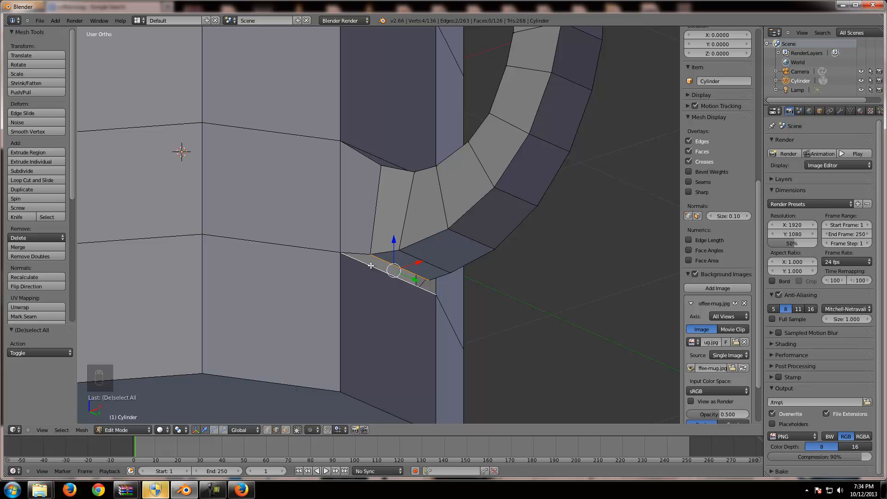
key("f")
Close the remaining side gap on the opposite side of the handle's lower end with a face, and clear the selection.
middle_click_drag(487, 216, 364, 244)
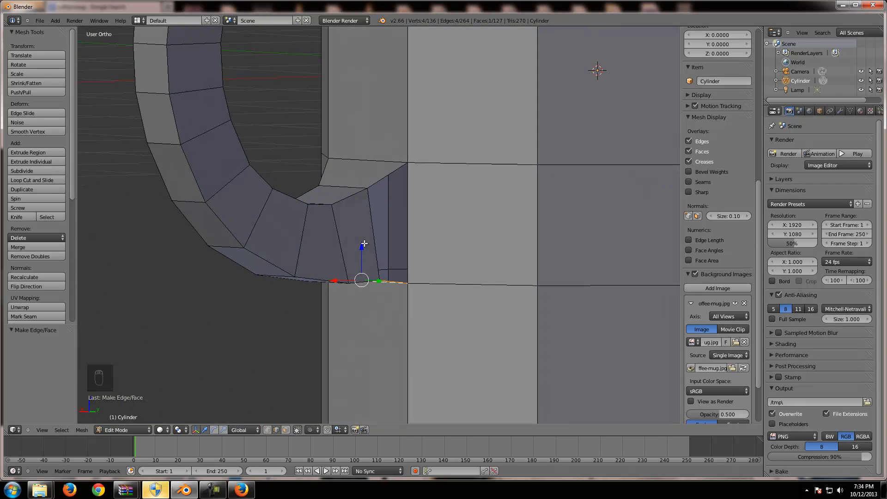
right_click(371, 213)
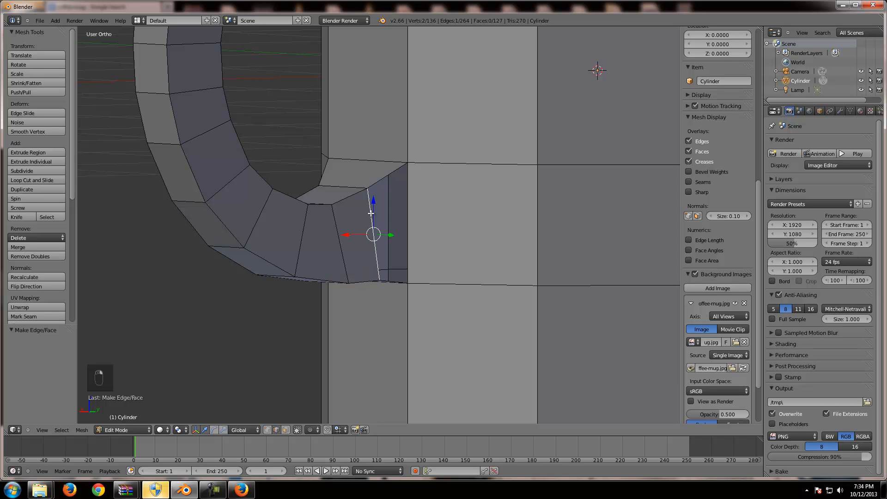
right_click(407, 220, "shift")
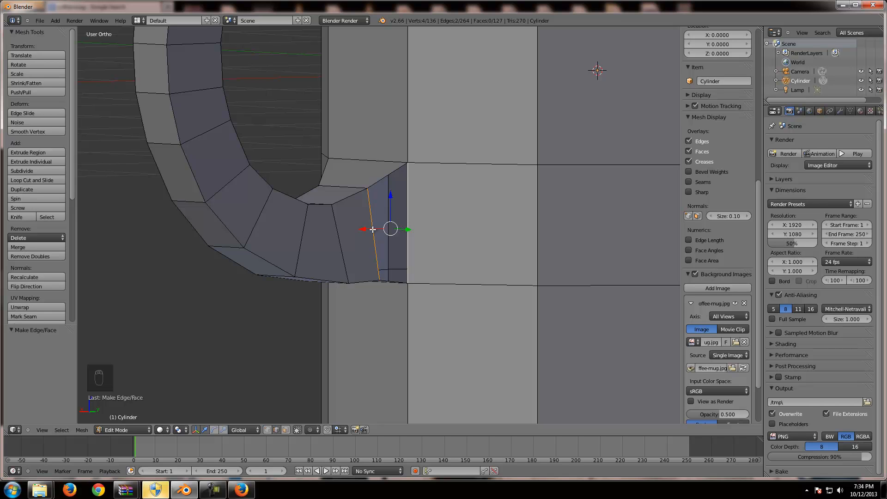
key("f")
key("a")
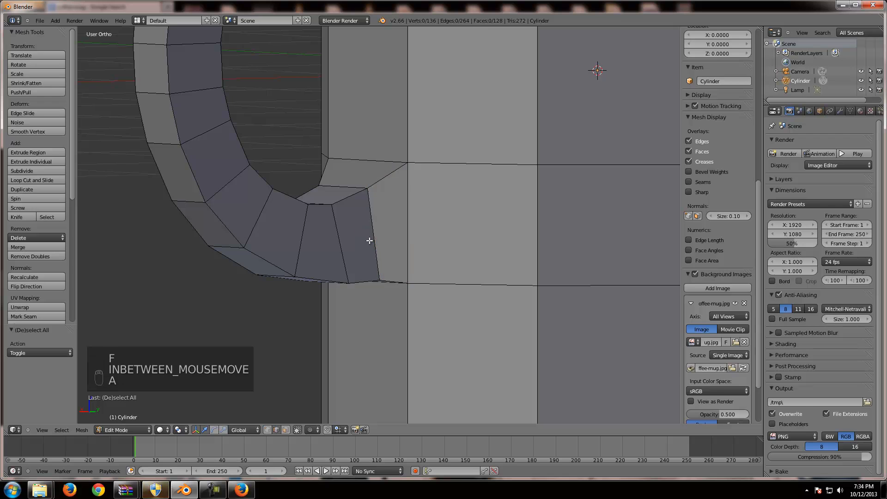
Examine the closed handle joint and the whole mug against the reference image in front view.
scroll(370, 242, "down", 2)
scroll(362, 247, "down", 2)
scroll(364, 242, "up", 6)
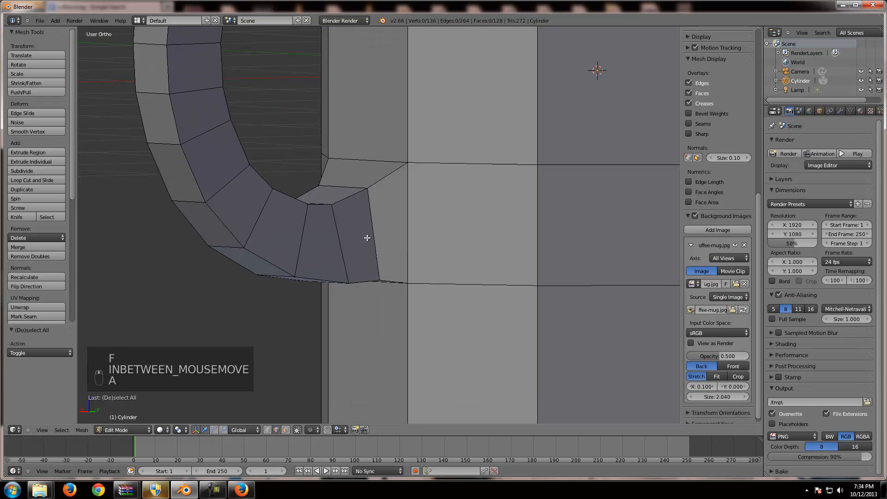
scroll(366, 245, "down", 3)
scroll(361, 234, "down", 5)
scroll(323, 227, "up", 2)
scroll(319, 225, "down", 2)
middle_click_drag(286, 222, 476, 243)
key("KP_1")
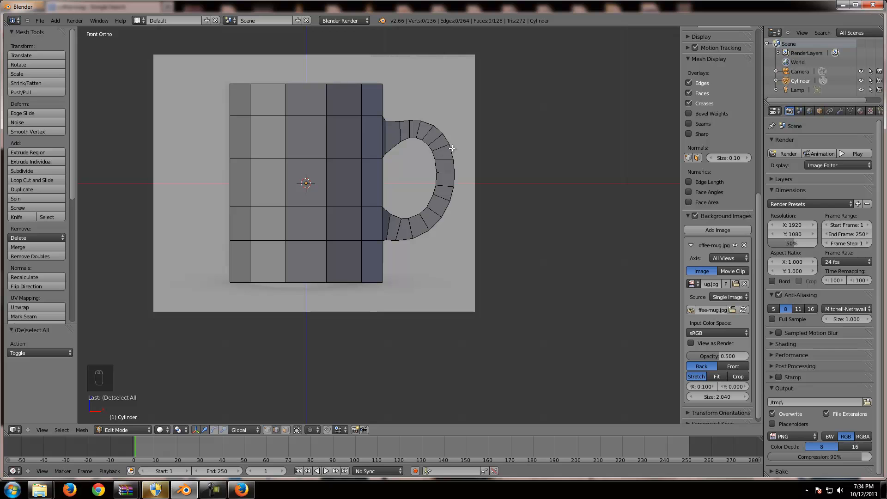
key("shift")
middle_click_drag(425, 74, 527, 157, "shift")
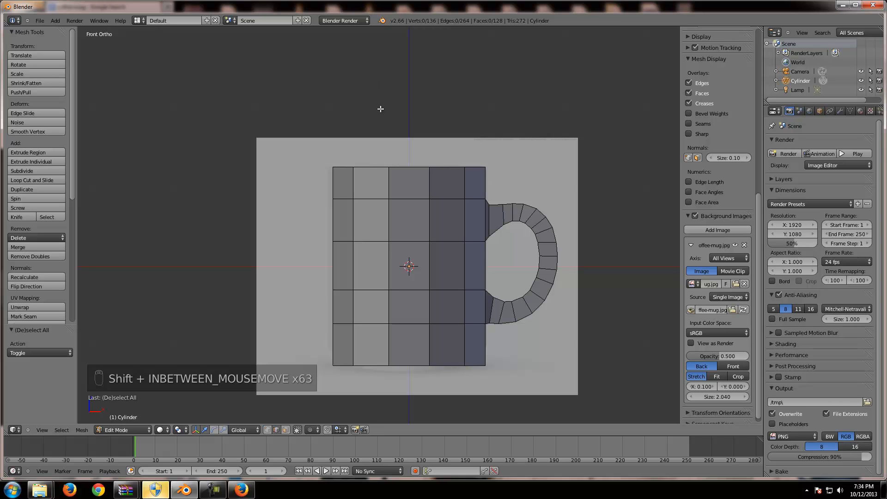
middle_click_drag(394, 132, 357, 93, "shift")
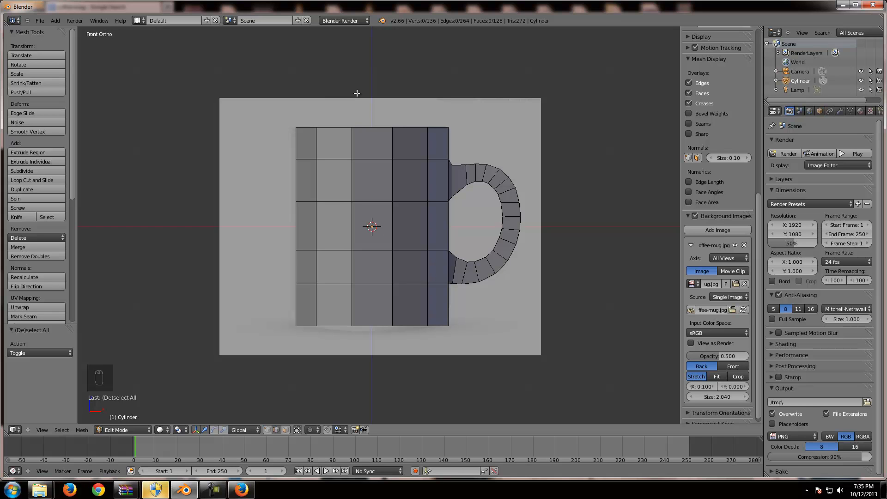
middle_click_drag(357, 93, 357, 92, "shift")
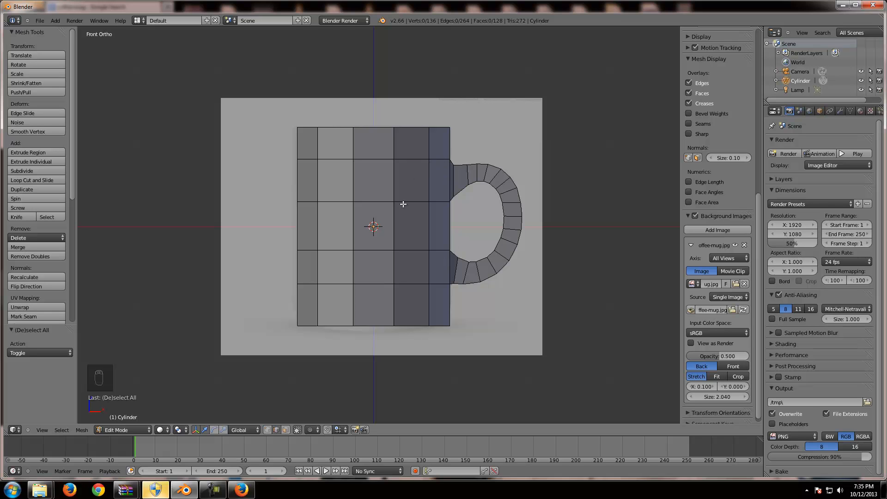
Switch the mesh selection mode to Face.
left_click(286, 431)
key("ctrl+Tab")
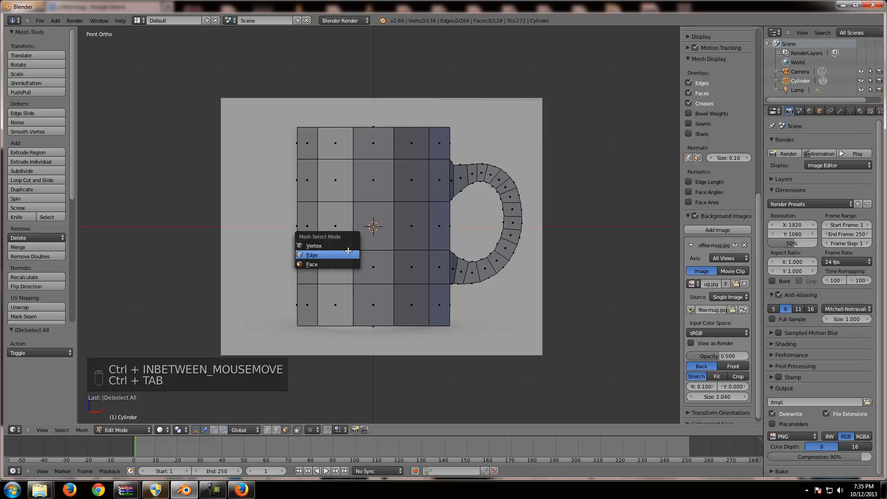
left_click(324, 263)
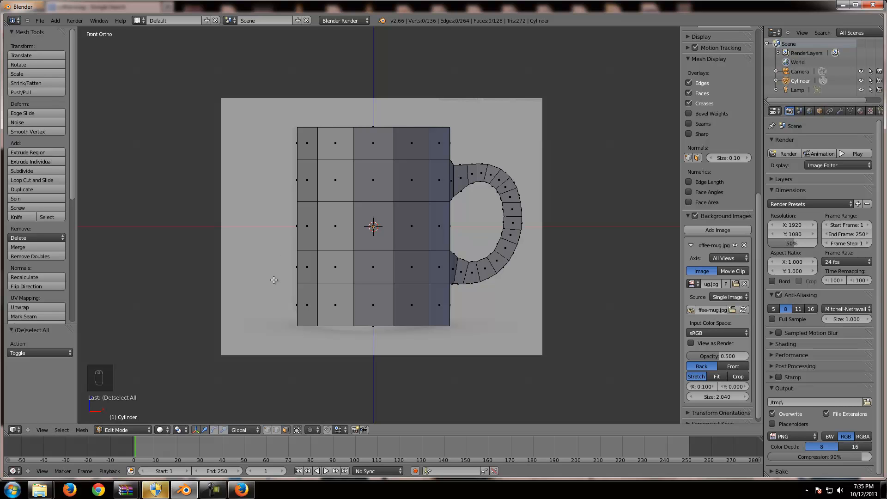
Switch the mug to Object Mode and back to Edit Mode.
left_click(146, 432)
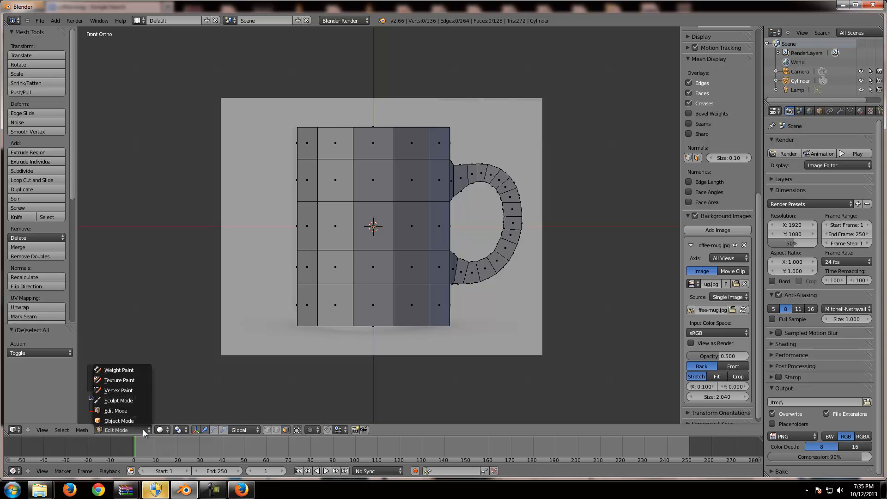
left_click(117, 411)
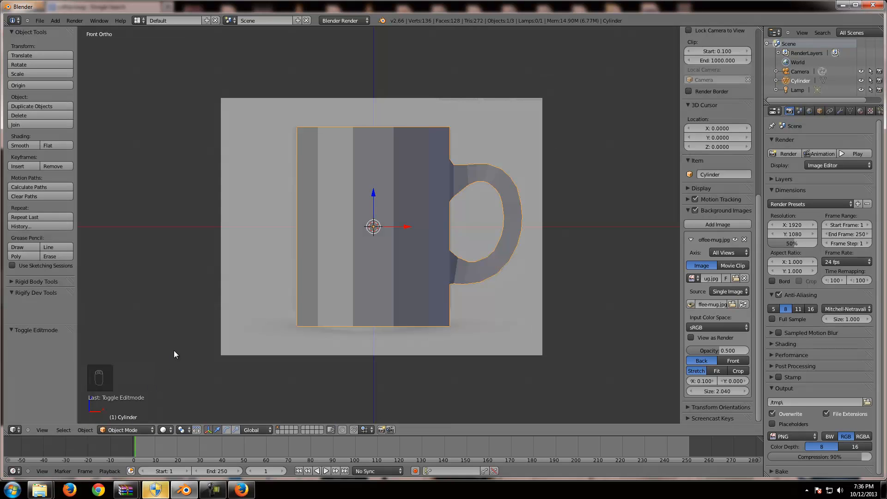
left_click(130, 431)
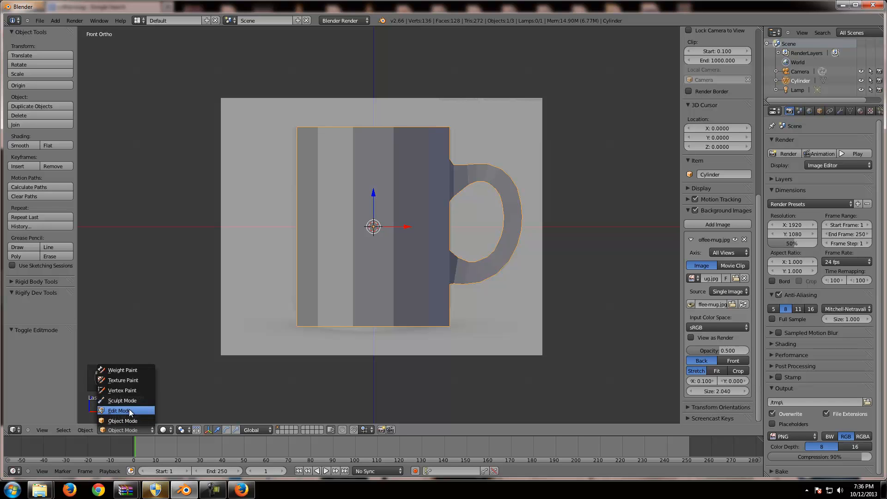
left_click(129, 409)
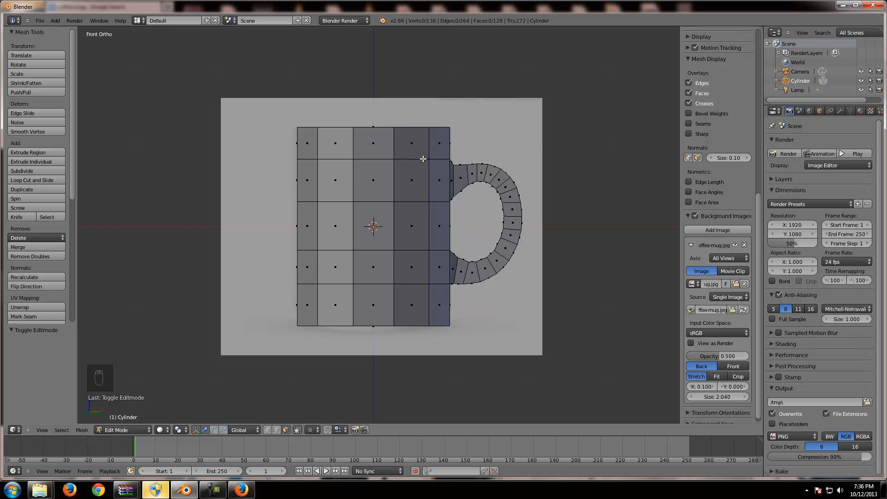
Extrude the mug's top face in place at rim height.
middle_click_drag(421, 160, 412, 174)
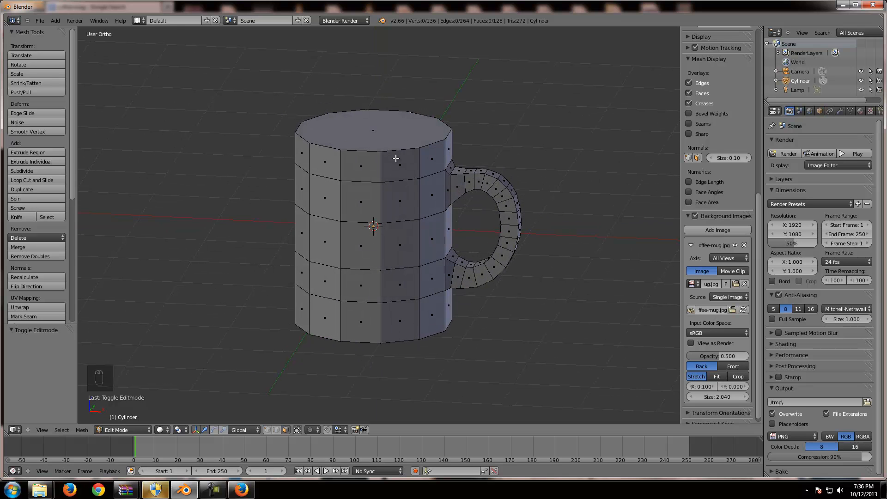
right_click(374, 133)
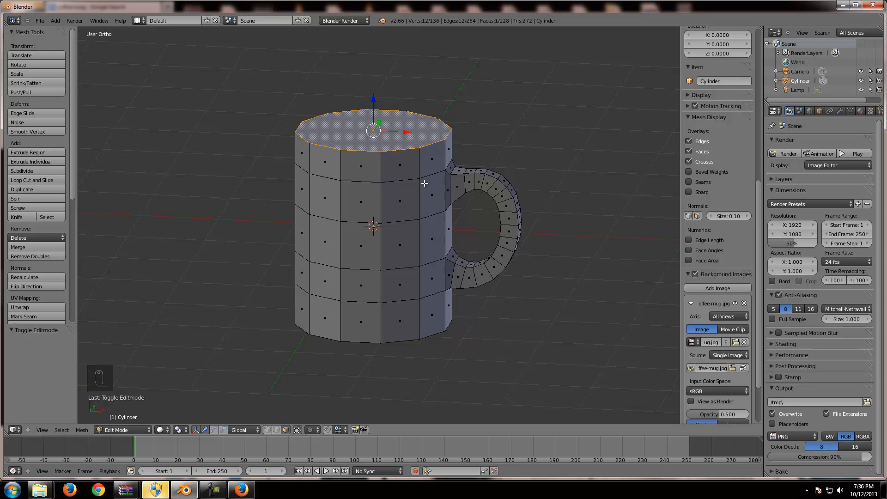
key("e")
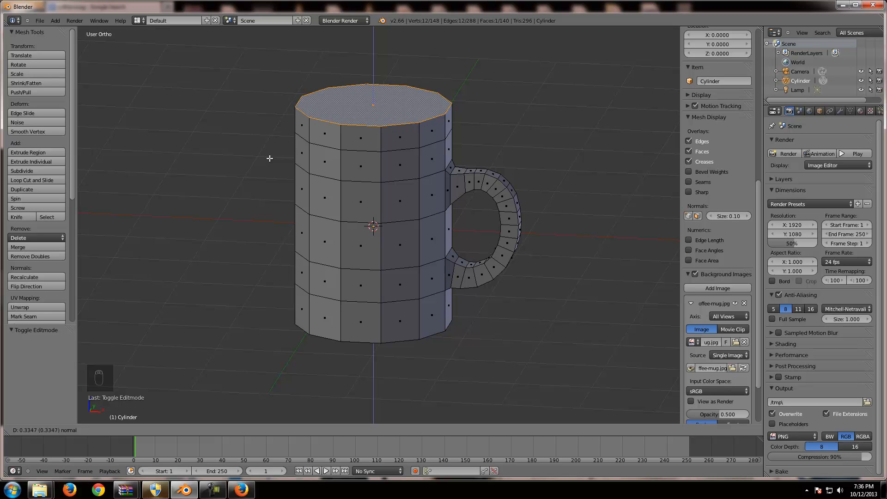
left_click(271, 159)
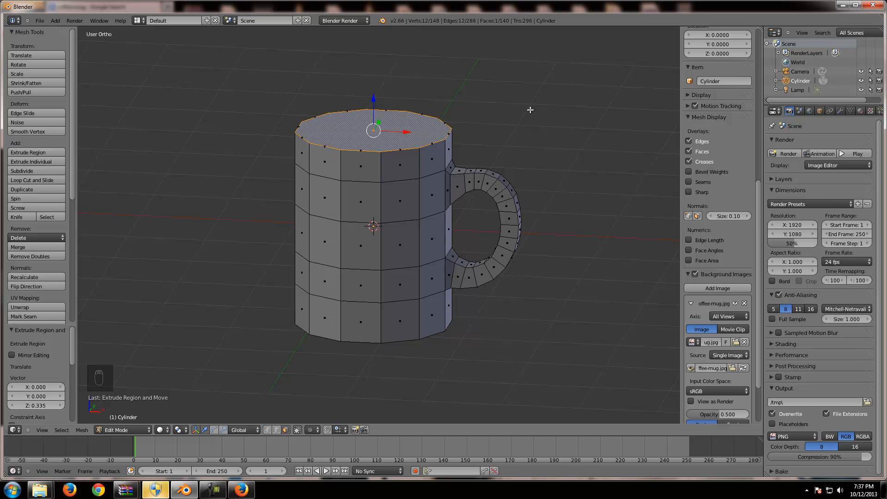
Scale the mug's top face to about 0.818 and extrude it down about 2.367 to just above the base, hollowing the body.
key("s")
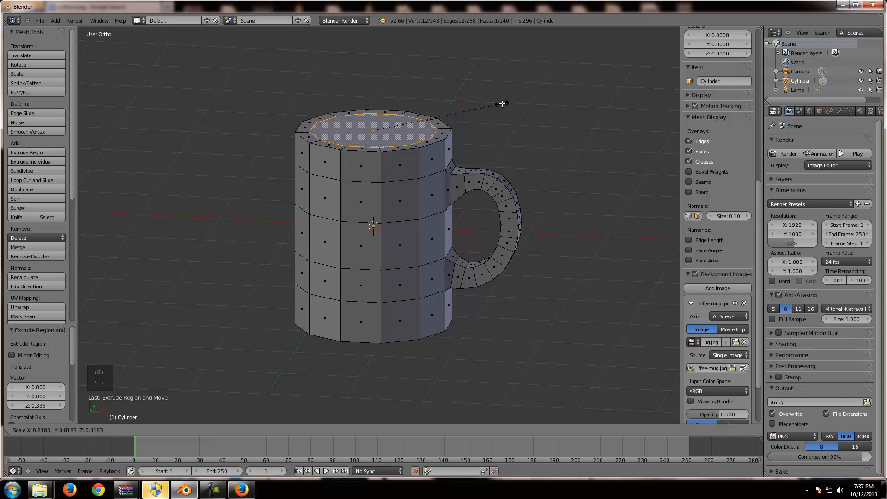
left_click(502, 103)
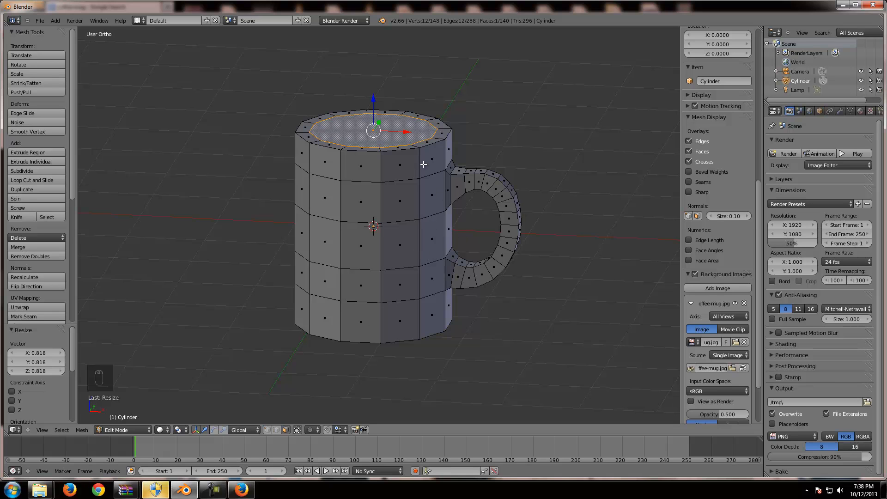
key("KP_1")
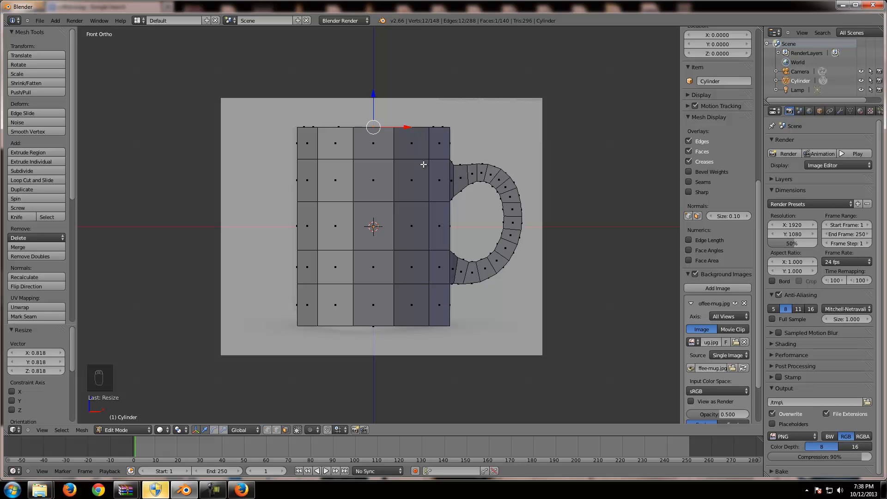
key("z")
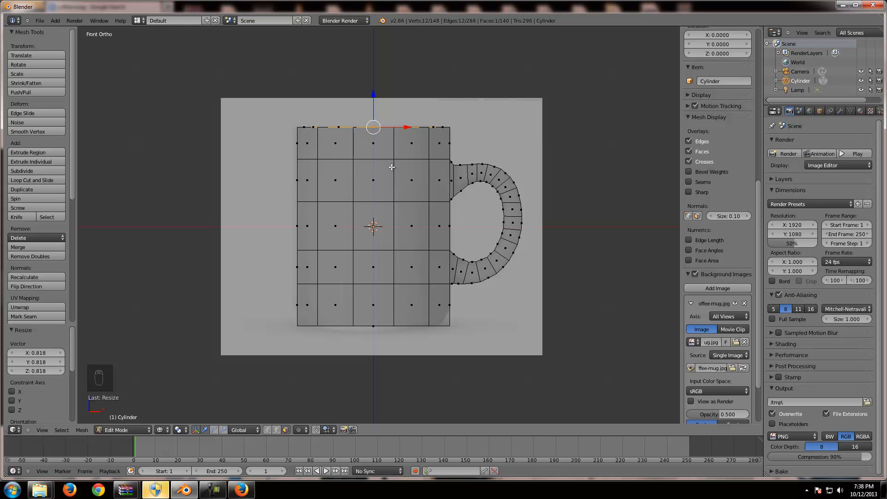
key("e")
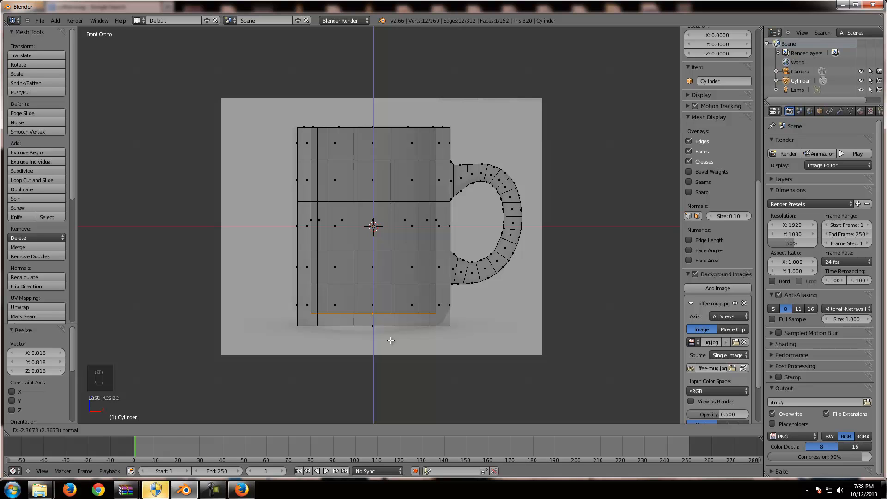
left_click(391, 340)
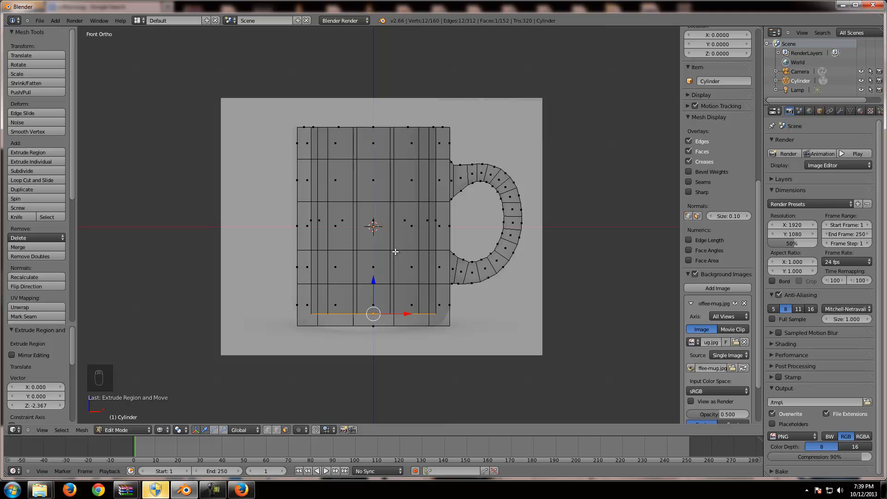
key("z")
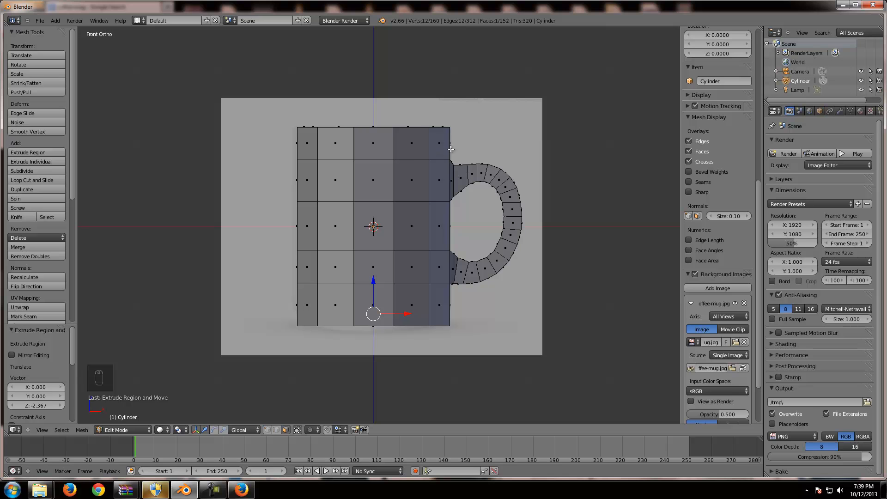
middle_click_drag(448, 118, 444, 173)
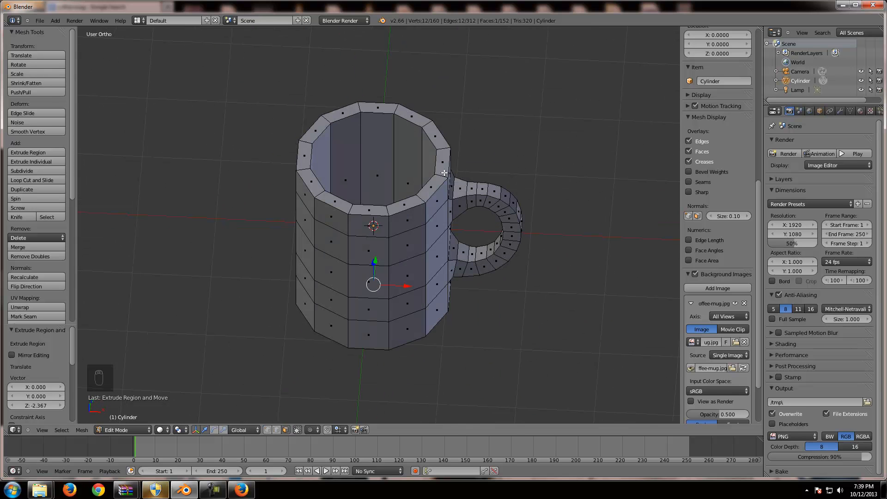
key("KP_1")
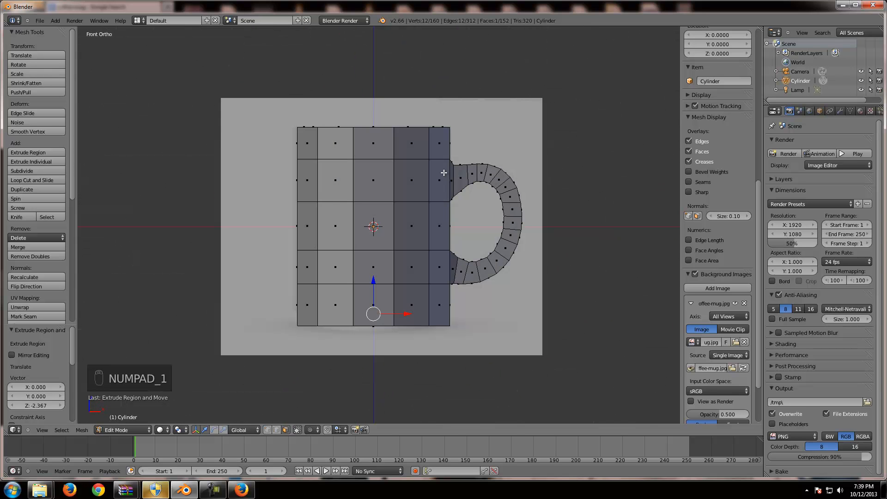
Switch the mug to Object Mode and apply smooth shading to it.
key("Tab")
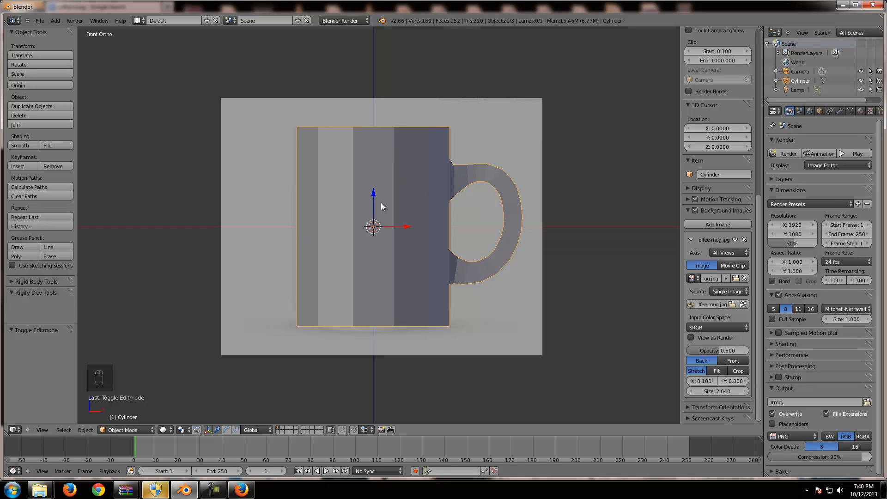
middle_click_drag(419, 162, 390, 209)
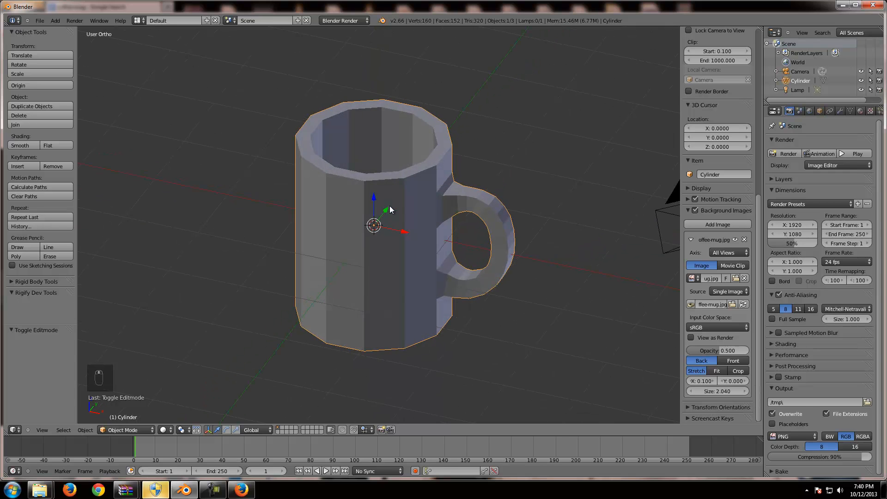
key("Tab")
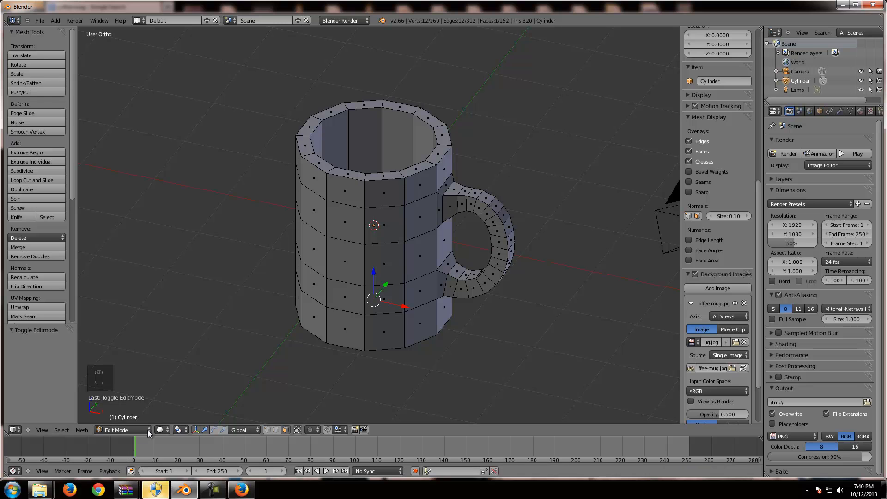
key("Tab")
key("Tab")
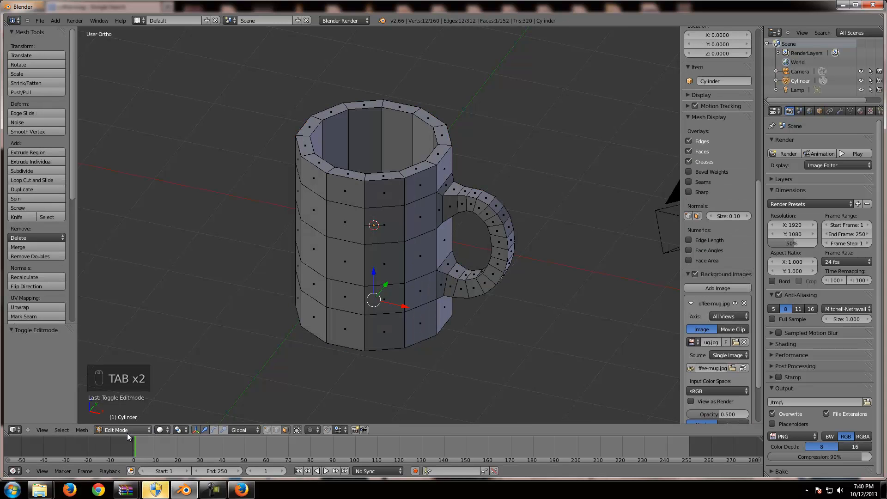
left_click(127, 429)
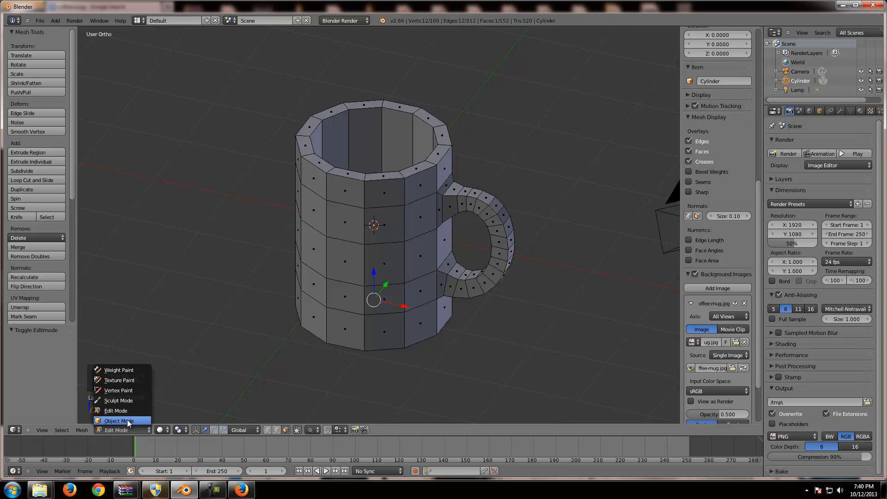
left_click(127, 419)
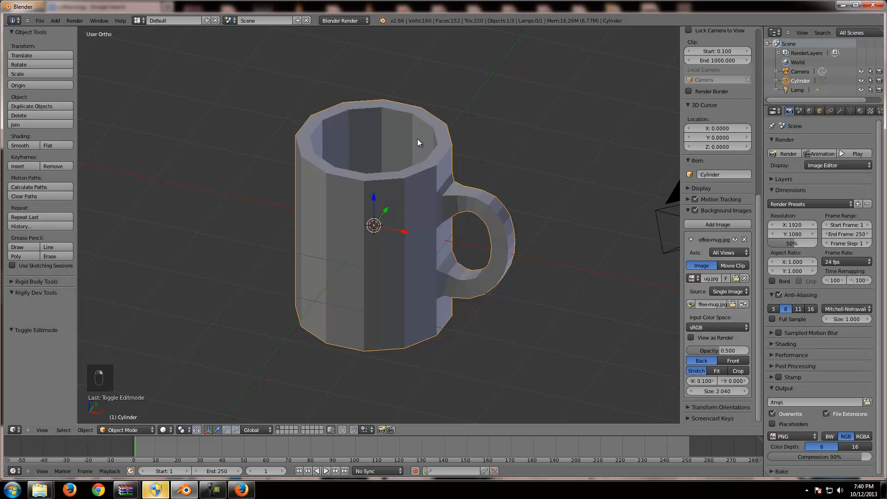
left_click(24, 146)
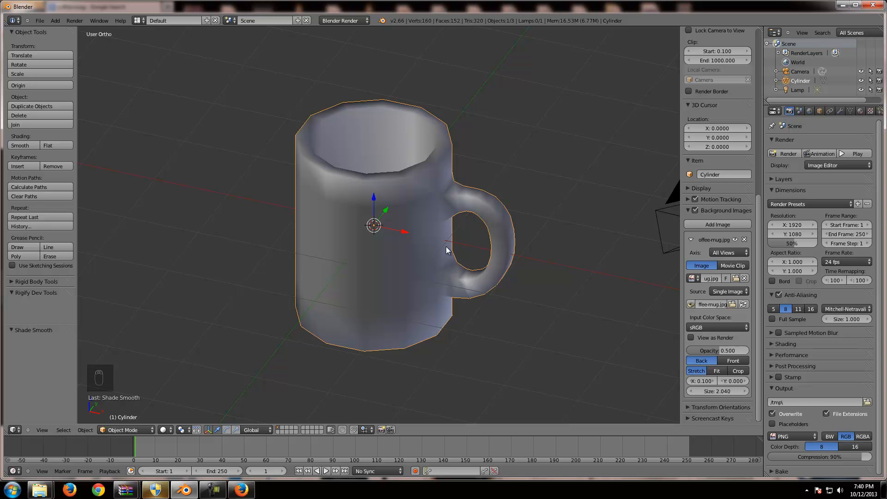
middle_click_drag(440, 246, 446, 184)
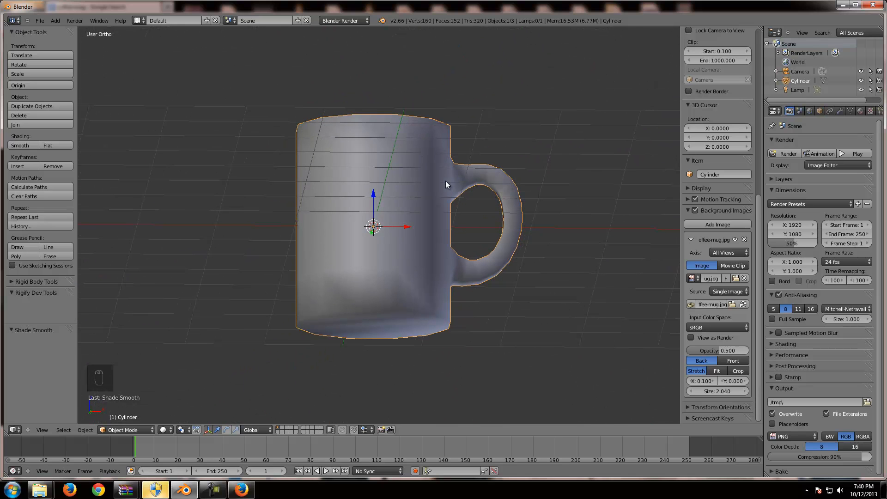
key("KP_1")
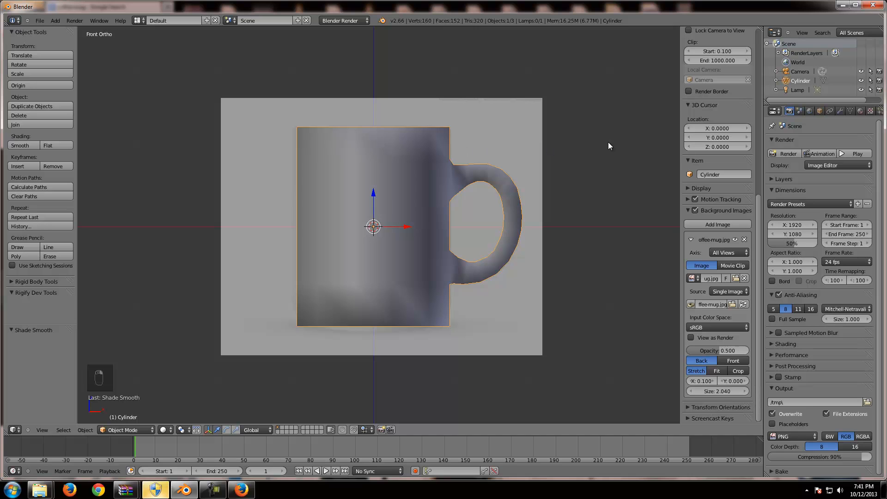
Add a Subdivision Surface modifier to the mug.
left_click(841, 112)
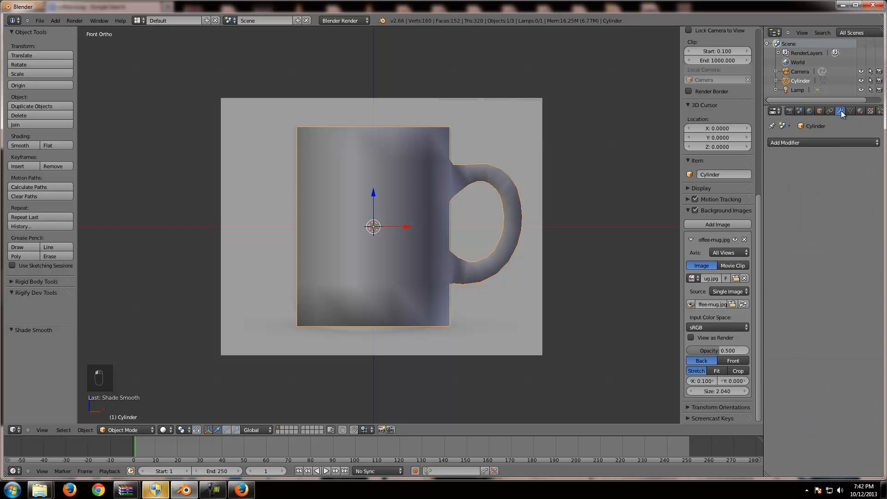
left_click(795, 141)
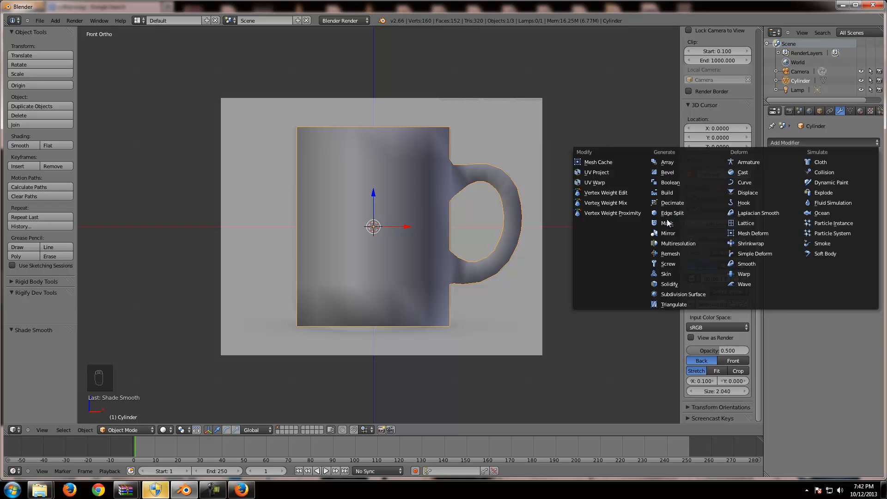
left_click(670, 295)
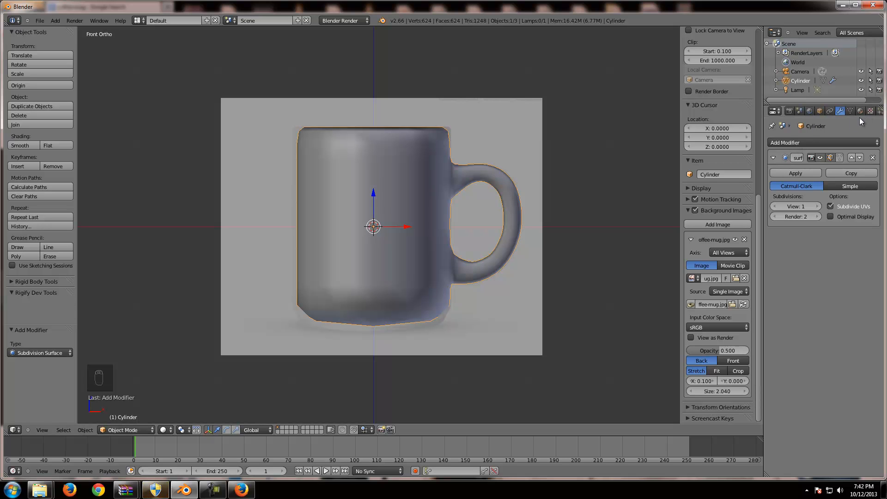
Examine the subdivided mug from several angles and compare its rim and base with the reference image in front view.
middle_click_drag(512, 153, 462, 171)
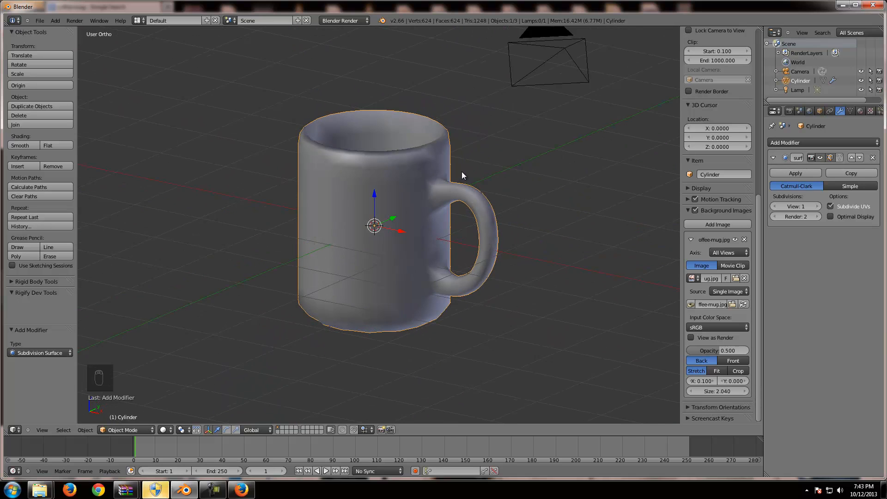
middle_click_drag(360, 279, 308, 290)
key("KP_1")
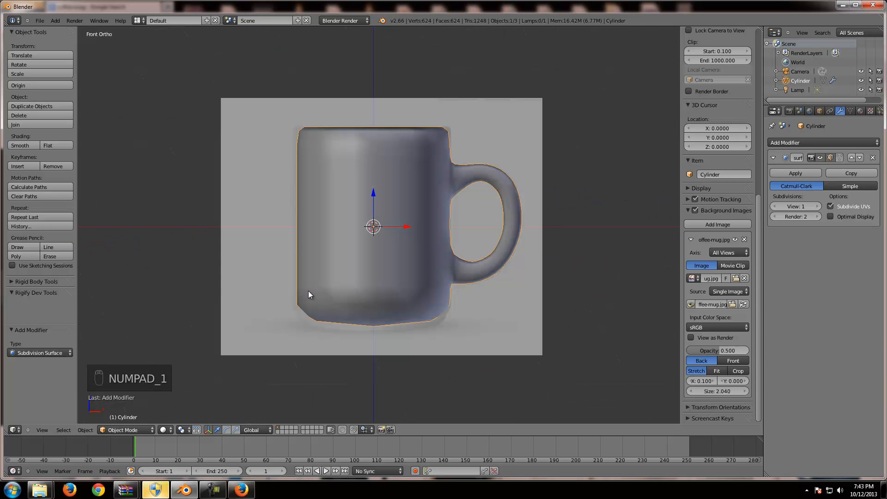
scroll(370, 279, "up", 4)
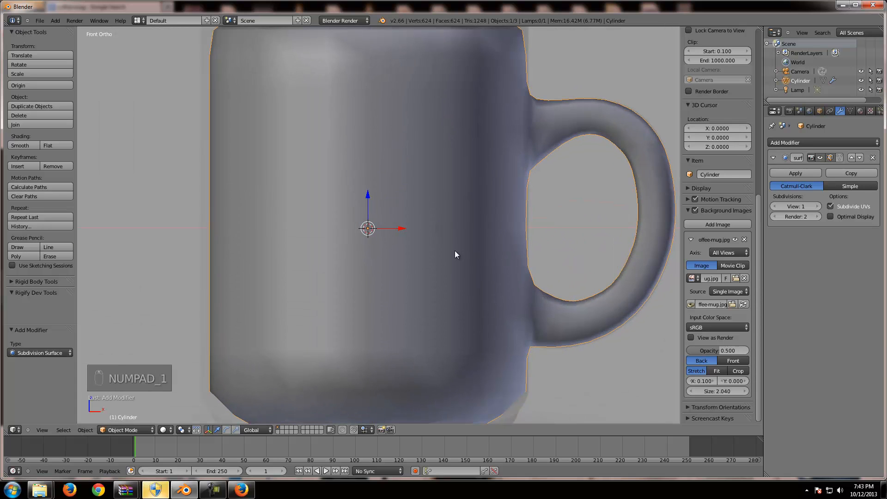
scroll(420, 336, "down", 2)
scroll(424, 347, "down", 3)
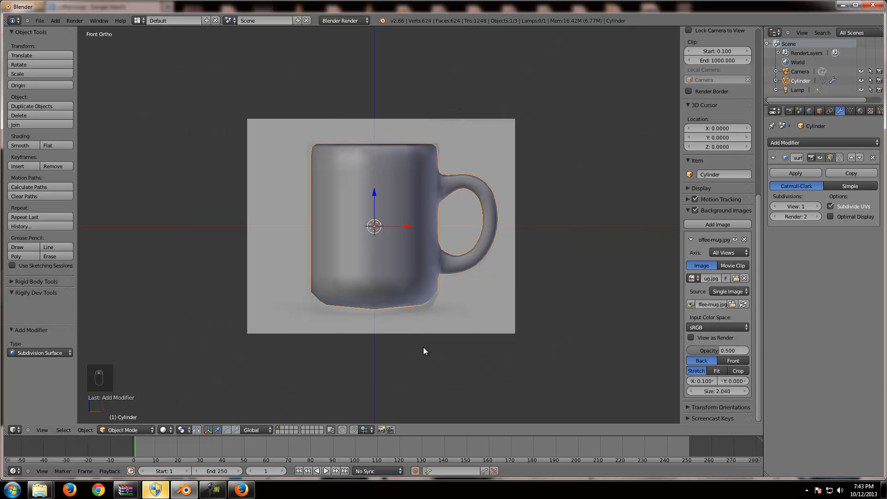
scroll(428, 357, "down", 3)
scroll(442, 277, "up", 2)
scroll(442, 270, "up", 1)
middle_click_drag(378, 201, 419, 182)
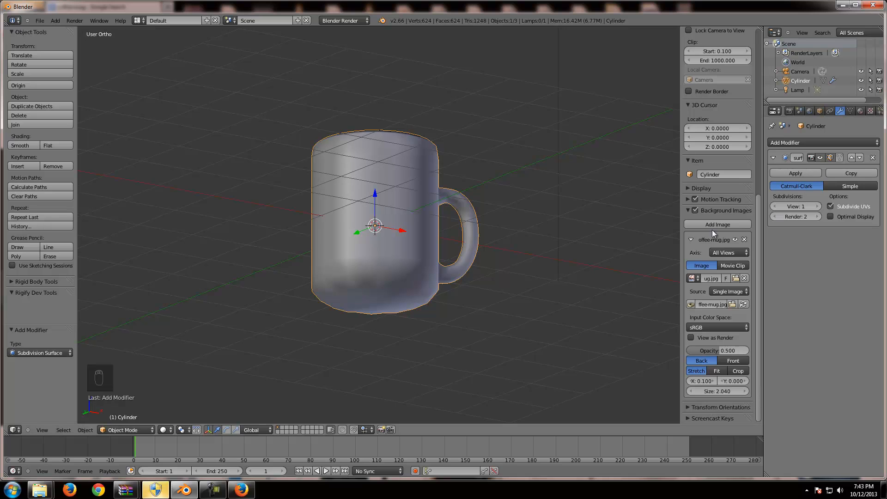
key("KP_1")
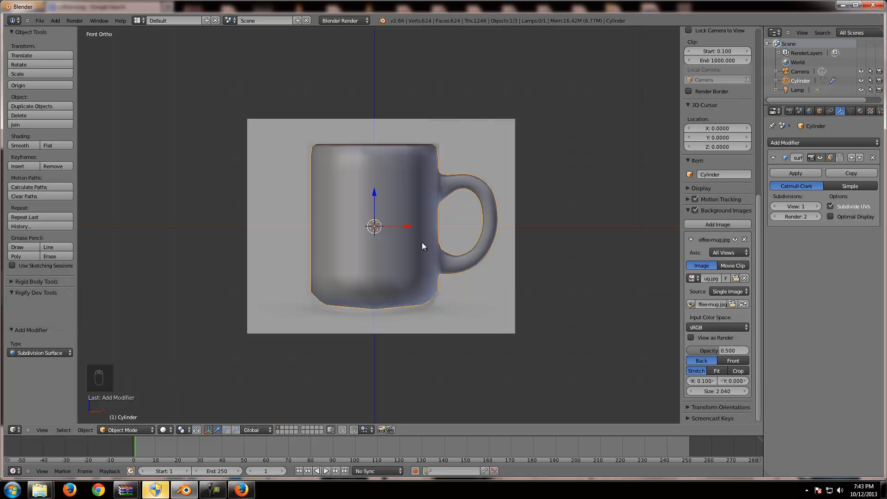
Put the mug in Edit Mode and switch the mesh selection mode to Edge.
key("Tab")
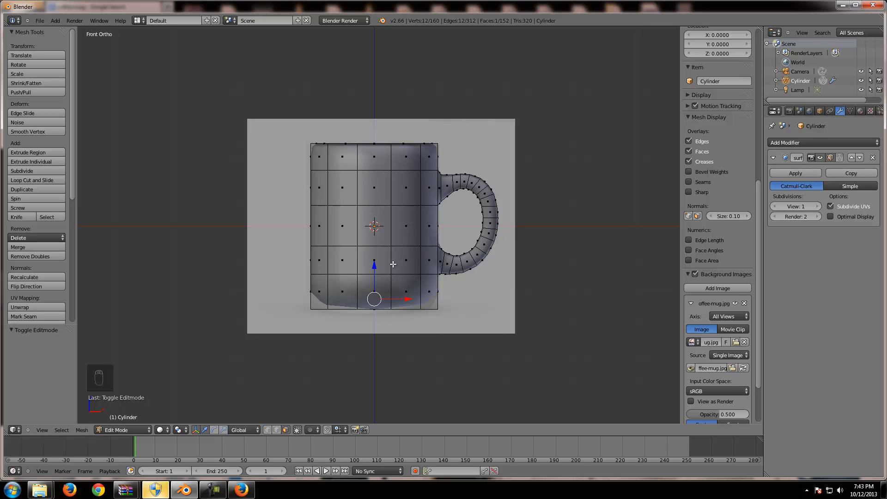
key("ctrl+Tab")
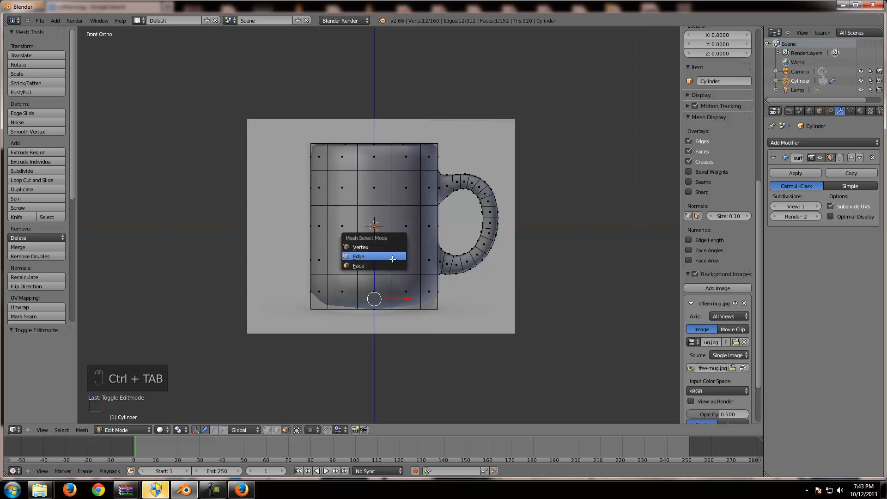
left_click(392, 255)
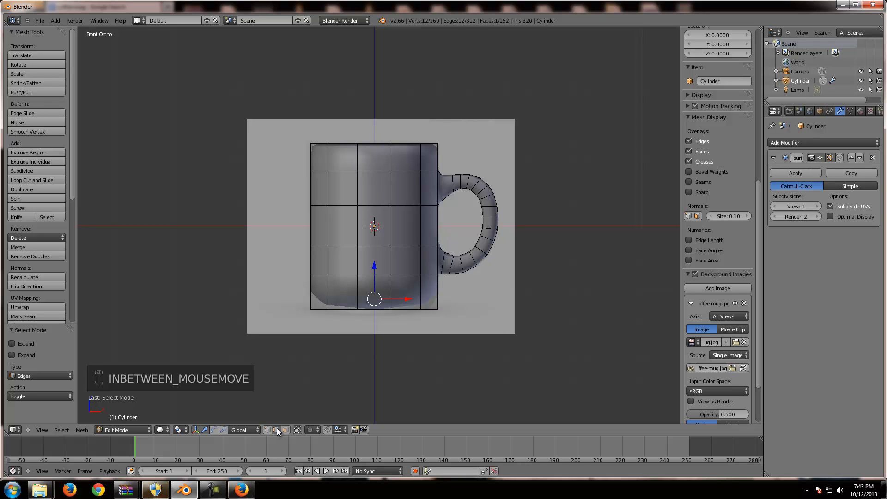
Select the mug's horizontal edge loops one after another up the body, ending with the inner rim loop.
left_click(376, 246, "alt")
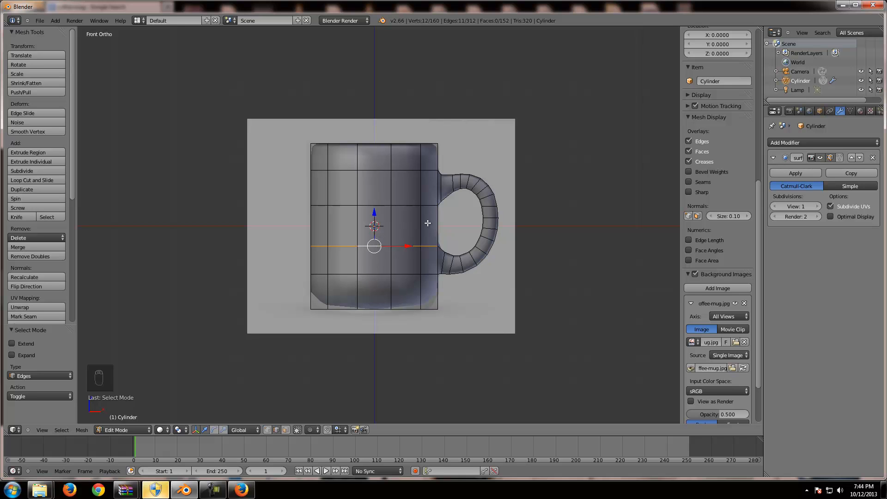
middle_click_drag(414, 224, 365, 256)
scroll(365, 256, "up", 3)
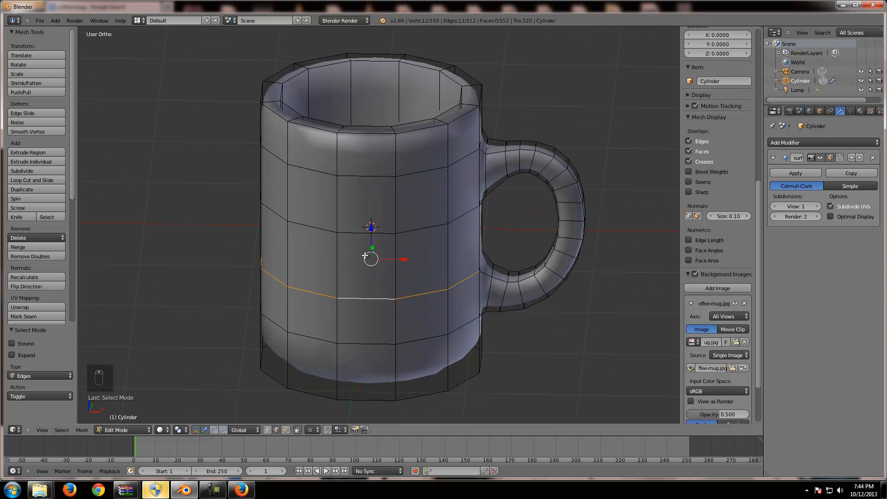
scroll(362, 252, "up", 2)
scroll(356, 243, "down", 2)
right_click(361, 232, "alt")
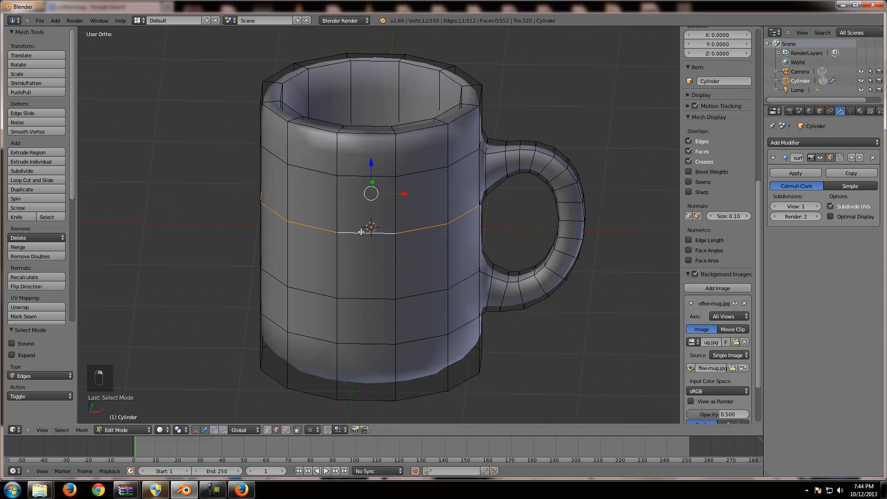
right_click(364, 175, "alt")
right_click(361, 136, "alt")
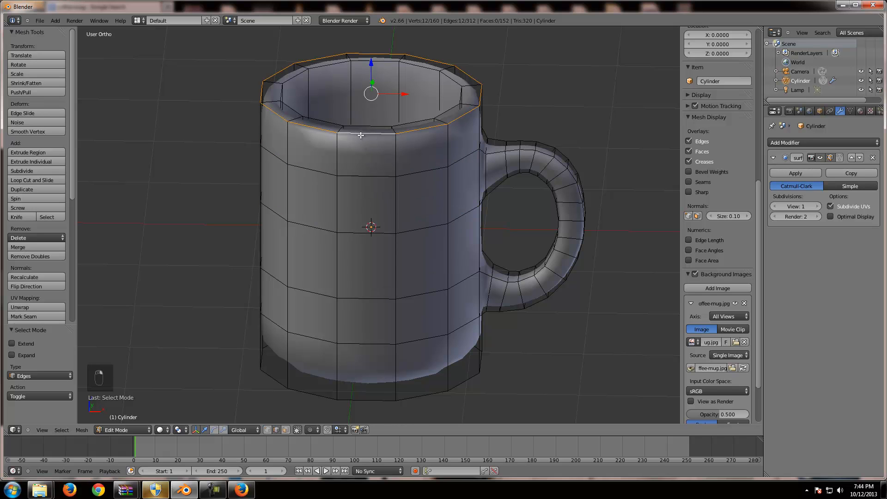
right_click(369, 123, "alt")
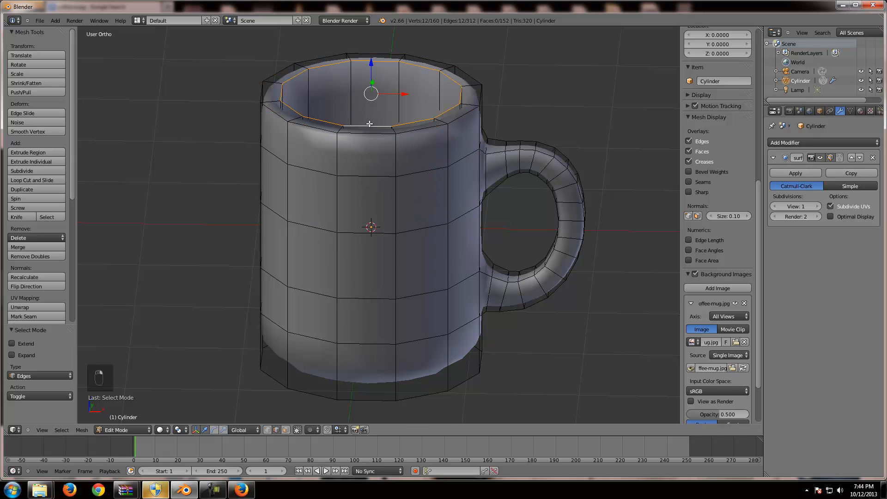
Select the edge loops running along the handle one after another, on its outer and inner curves.
right_click(496, 151, "alt")
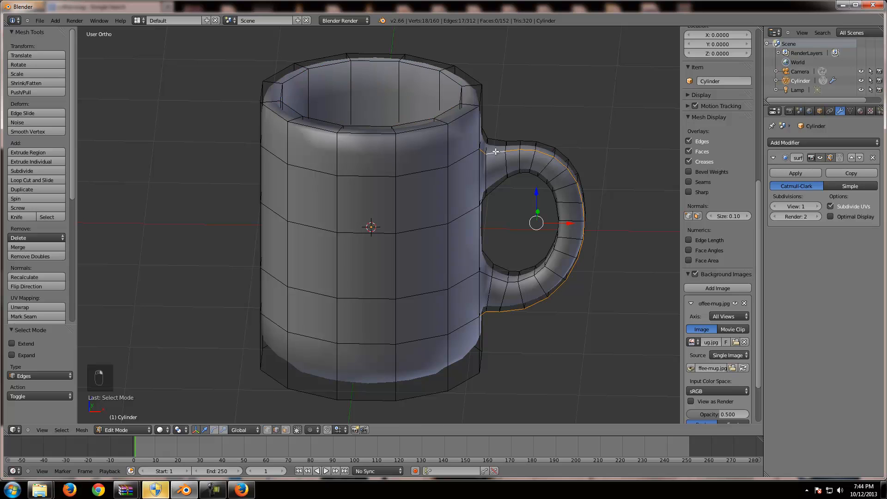
right_click(499, 143, "alt")
right_click(496, 176, "alt")
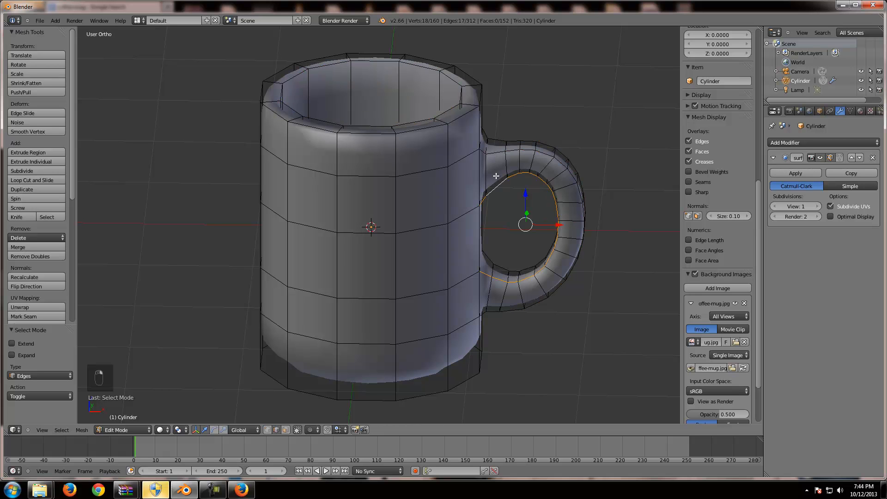
right_click(506, 166, "alt")
right_click(521, 162, "alt")
Select the cross-section edge loops around the handle one after another, from its upper joint down towards the lower end.
middle_click_drag(484, 174, 440, 166)
scroll(427, 180, "up", 3)
middle_click_drag(373, 250, 386, 246)
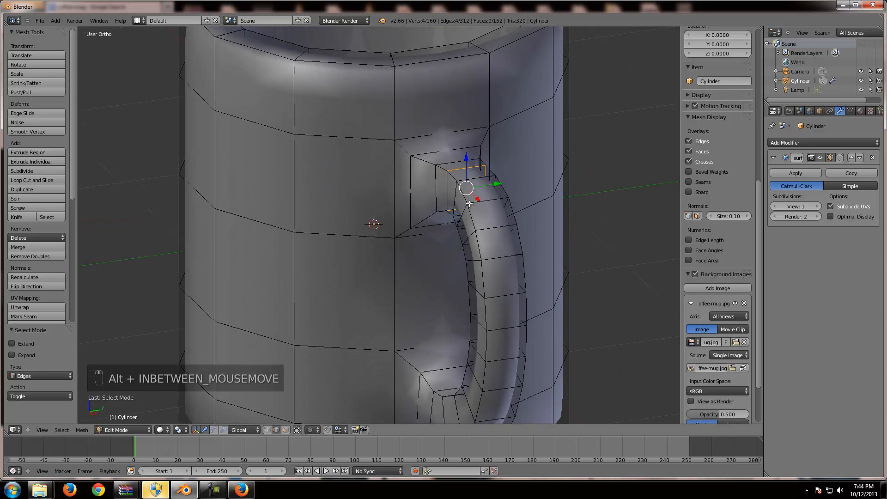
right_click(474, 187, "alt")
right_click(483, 202, "alt")
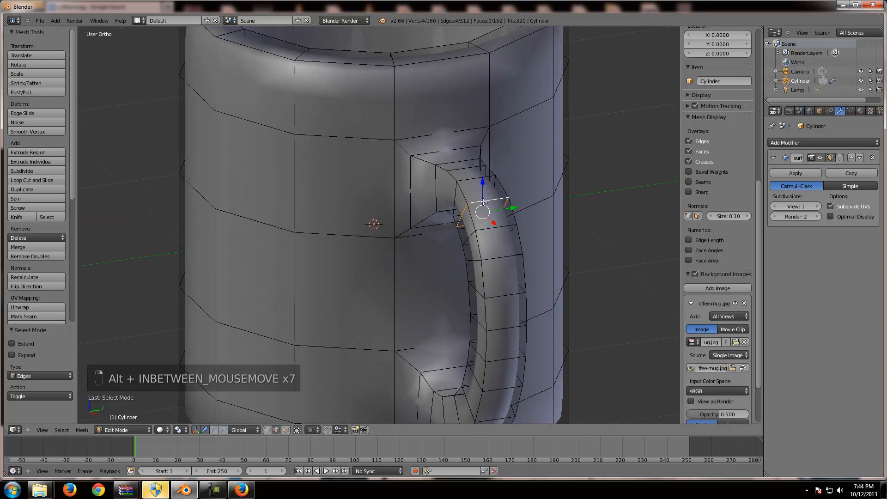
right_click(501, 232, "alt")
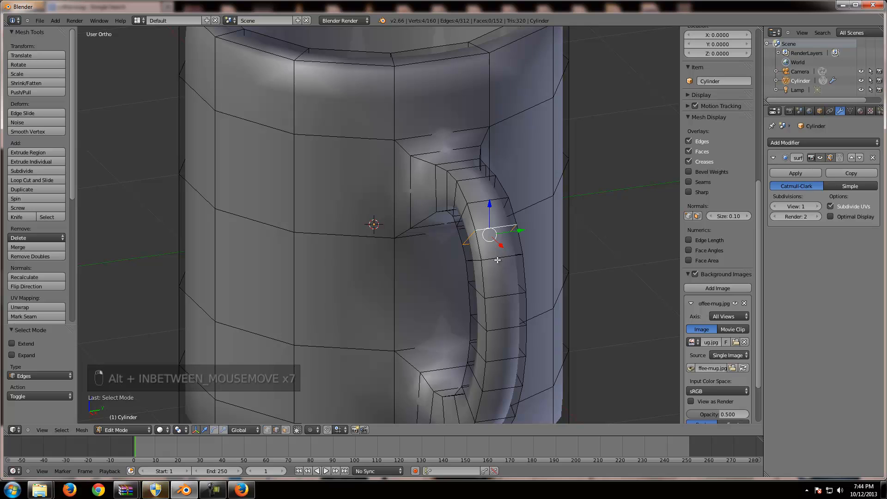
right_click(497, 260, "alt")
right_click(500, 297, "alt")
right_click(501, 327, "alt")
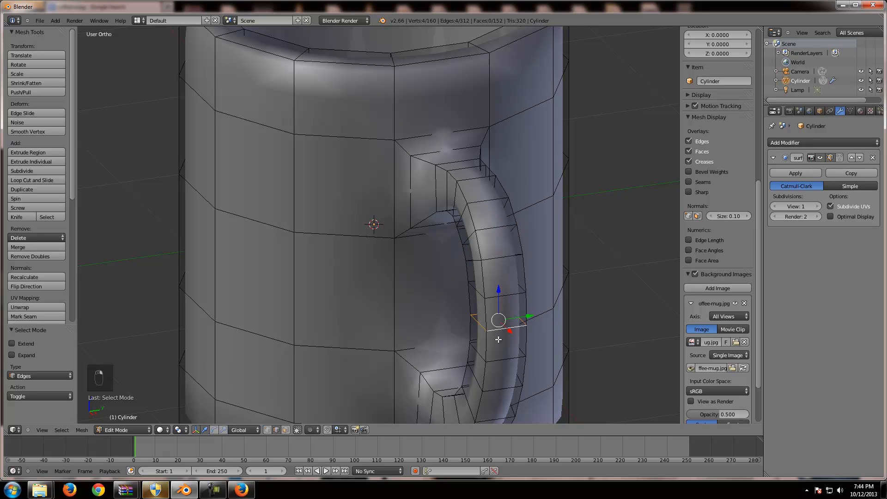
right_click(496, 365, "alt")
right_click(495, 389, "alt")
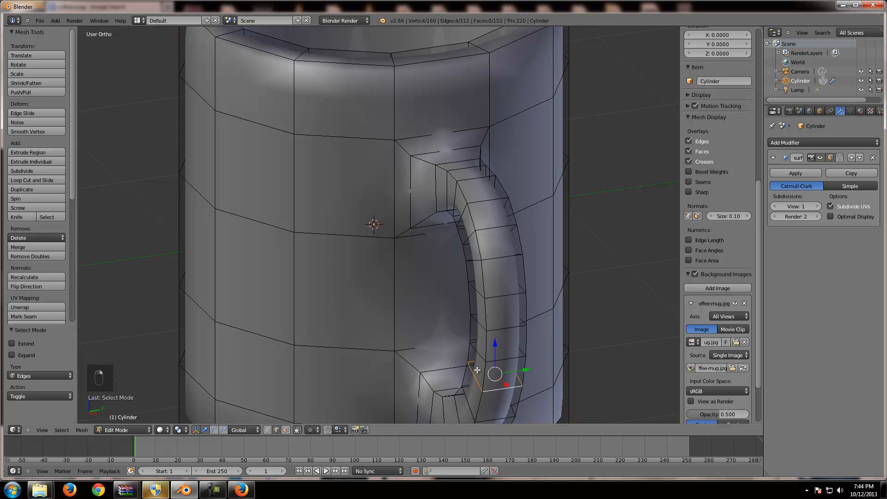
Select a horizontal edge loop around the mug's body, followed by the rim loops, ending with the inner rim loop.
scroll(410, 327, "down", 3)
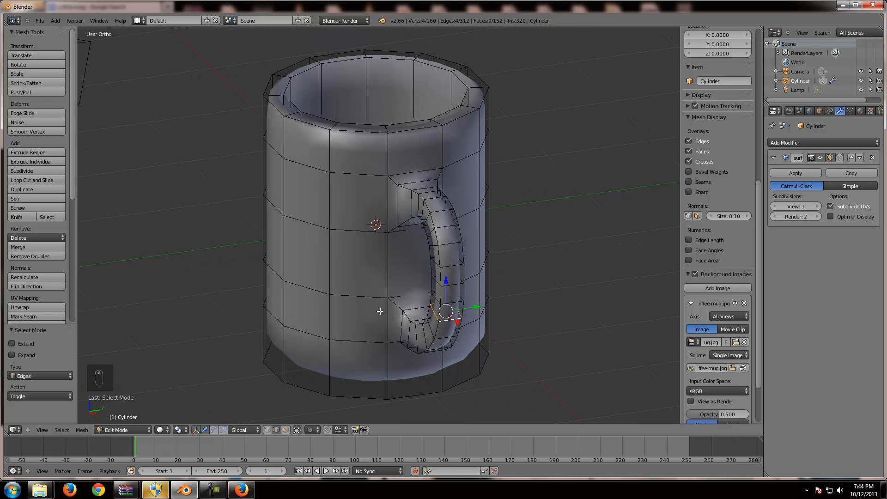
scroll(359, 310, "down", 2)
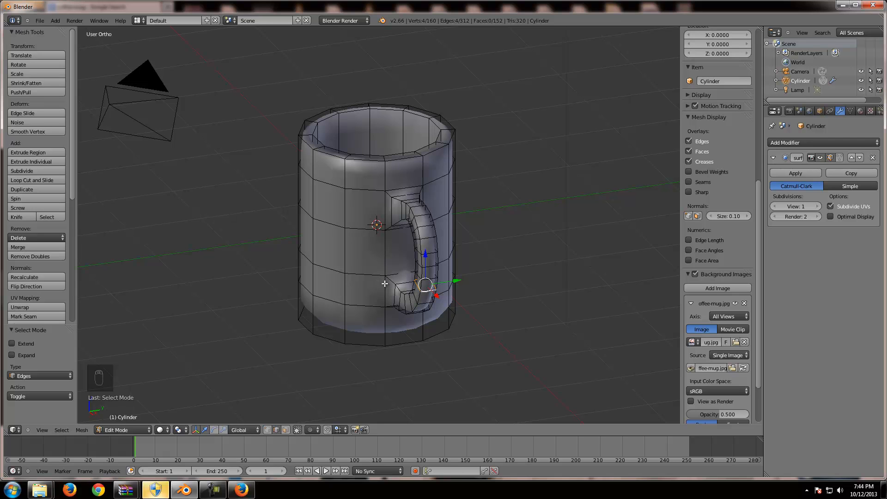
scroll(424, 289, "up", 3)
middle_click_drag(345, 260, 410, 278)
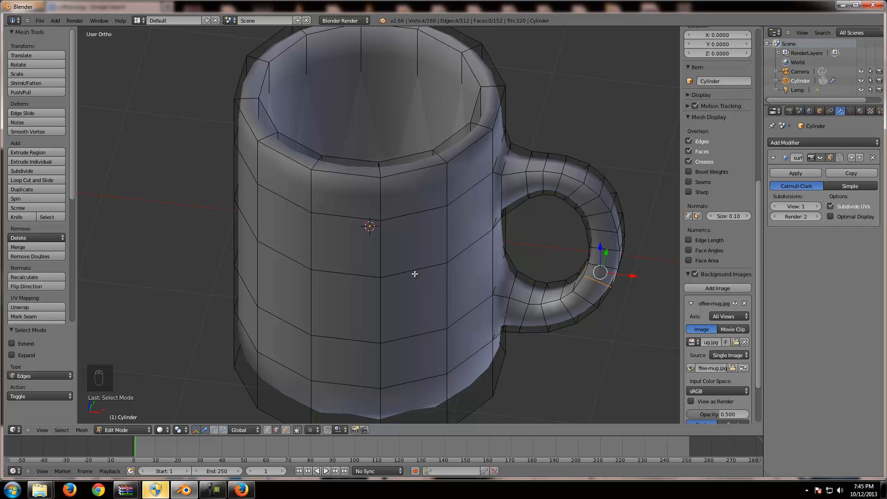
right_click(401, 271, "alt")
scroll(401, 299, "down", 2)
mouse_move(395, 280)
middle_mouse_down()
mouse_move(393, 263)
mouse_move(377, 255)
mouse_move(394, 271)
middle_mouse_up()
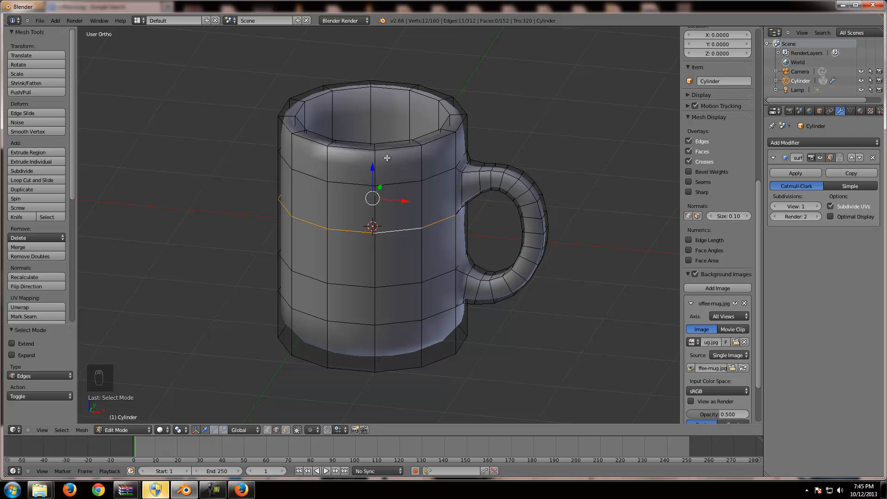
right_click(386, 140, "alt")
right_click(390, 150, "alt")
right_click(390, 141, "alt")
right_click(390, 140, "alt")
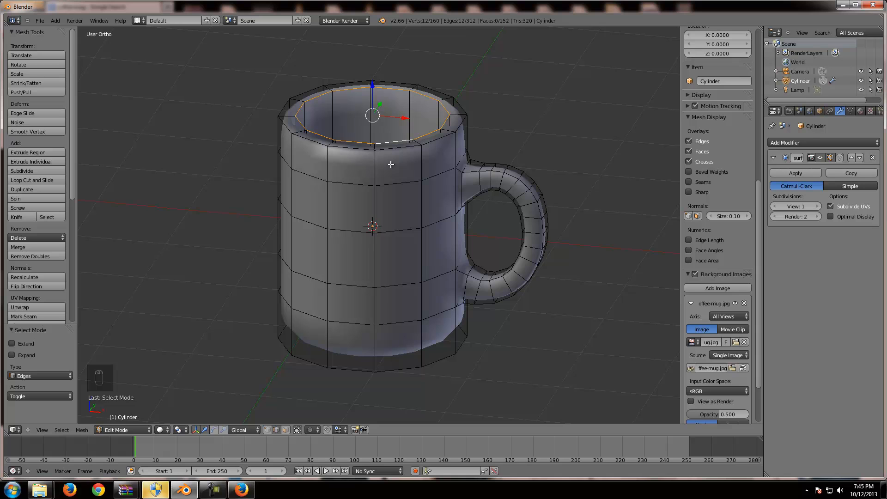
Deselect everything and, in front view, add a loop cut around the body just below the rim, with an edge slide of about -0.85.
key("a")
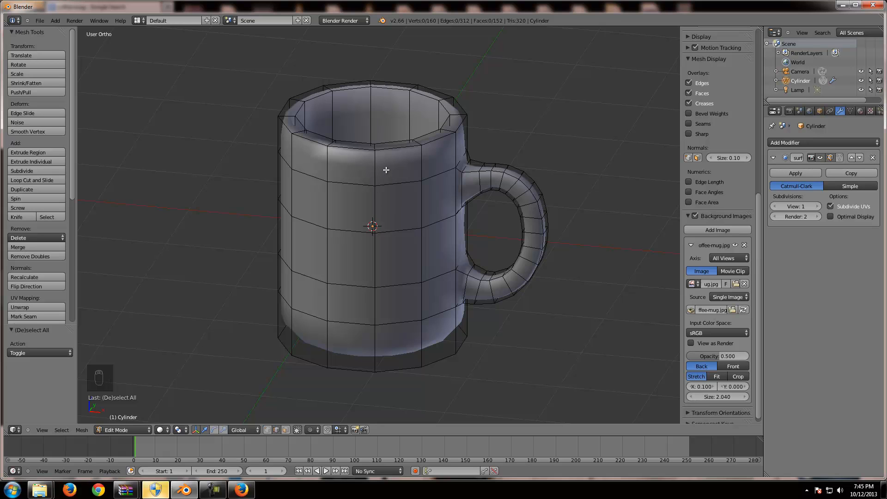
key("KP_1")
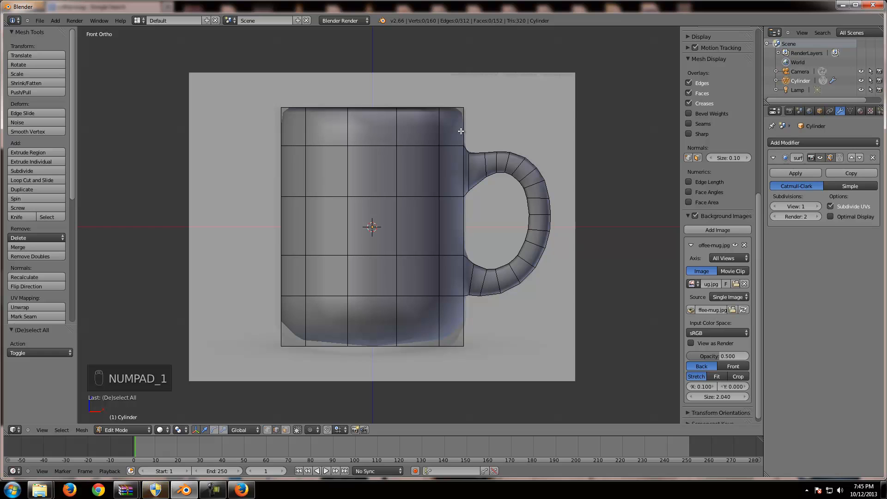
key("ctrl+r")
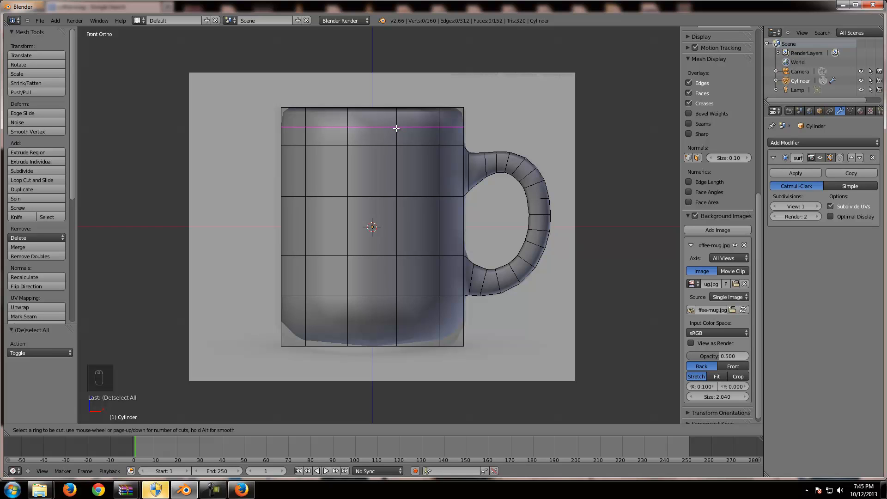
left_click(396, 128)
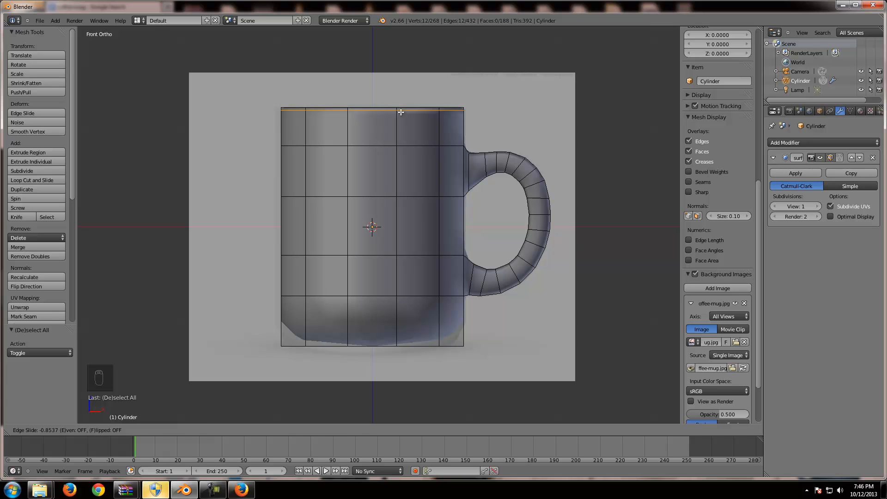
left_click(401, 112)
Examine the tightened rim up close, selecting its outer edge loop and the inner rim loop.
middle_click_drag(442, 120, 428, 132)
scroll(422, 156, "up", 6)
middle_click_drag(392, 160, 406, 238, "shift")
right_click(407, 215, "alt")
right_click(410, 215, "alt")
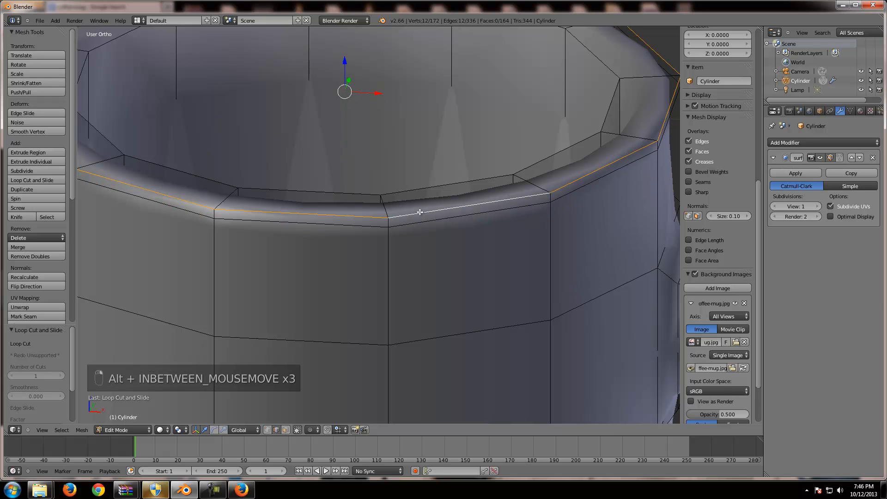
scroll(426, 212, "down", 2)
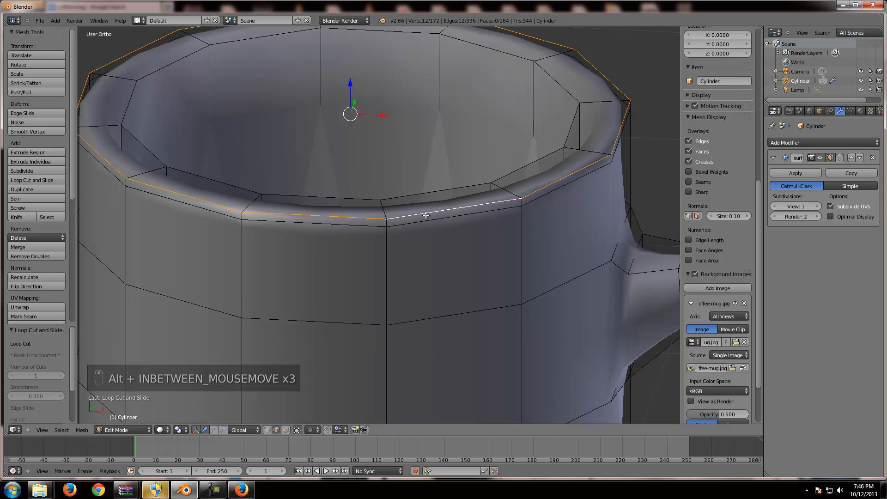
scroll(535, 188, "up", 1)
scroll(536, 189, "up", 1)
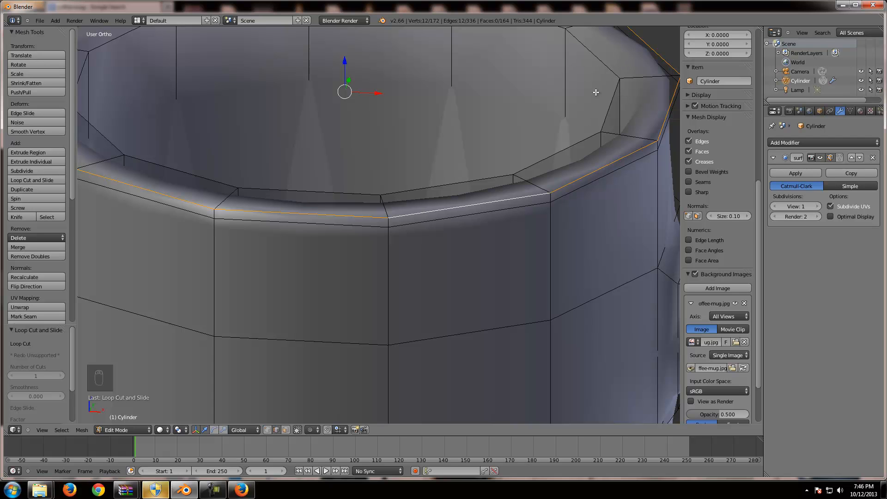
left_click(560, 157, "alt")
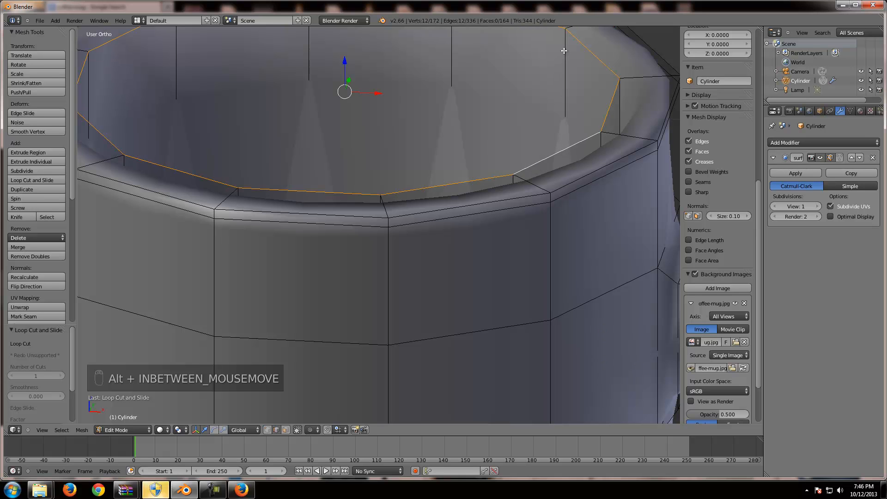
Try a centred loop cut around the mug's inner wall and undo it.
scroll(517, 124, "down", 2)
key("a")
key("ctrl+r")
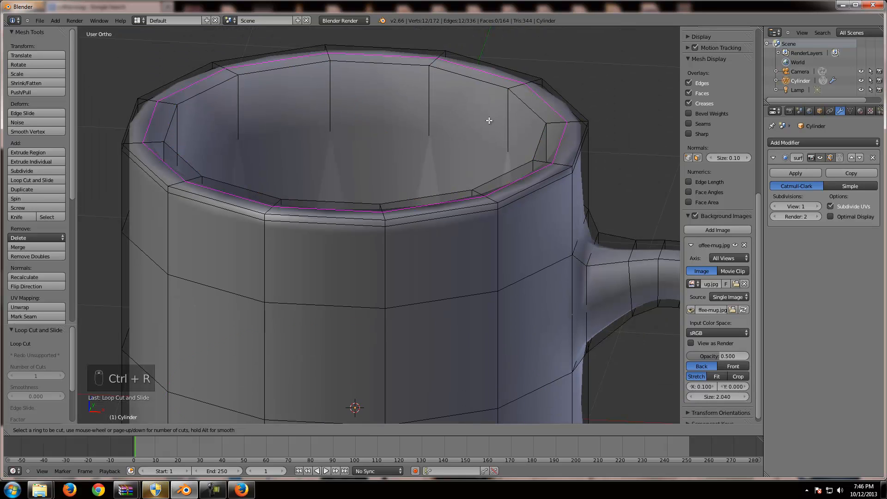
right_click(508, 105)
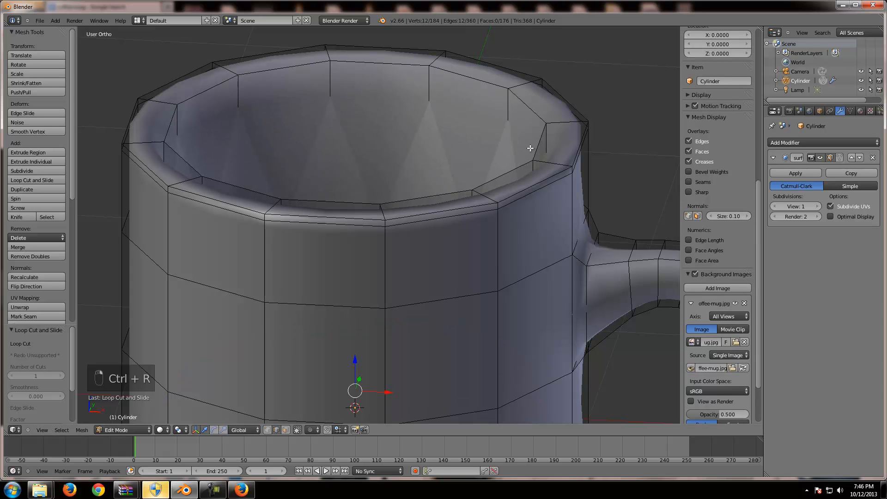
key("ctrl+z")
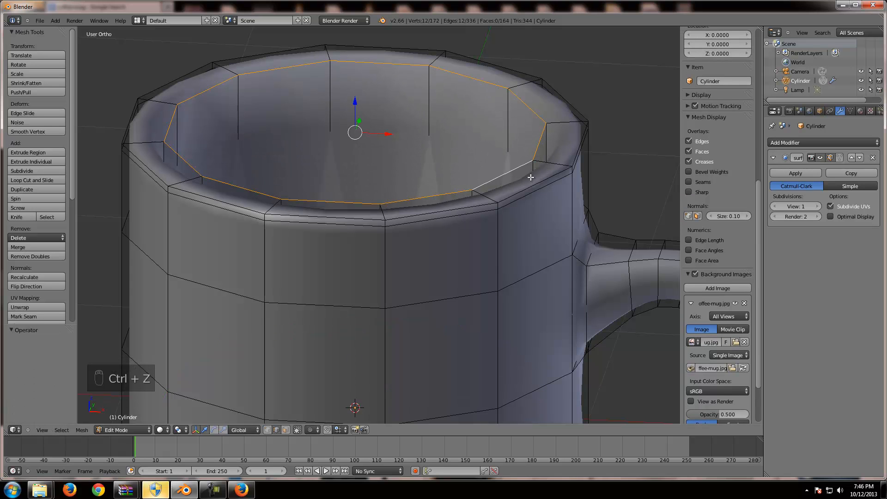
Select individual vertical edges on the mug's inner wall to inspect them, and clear the selection.
middle_click_drag(380, 245, 408, 256)
scroll(442, 318, "down", 3)
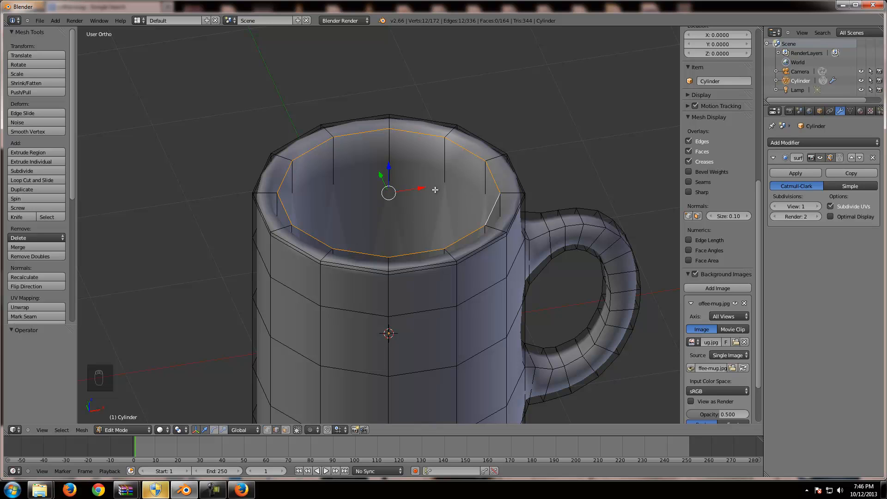
key("a")
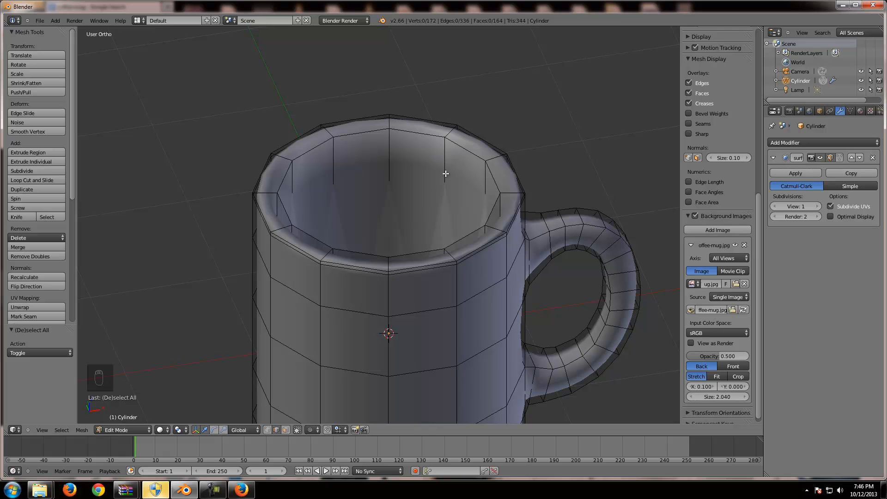
middle_click_drag(402, 261, 418, 247)
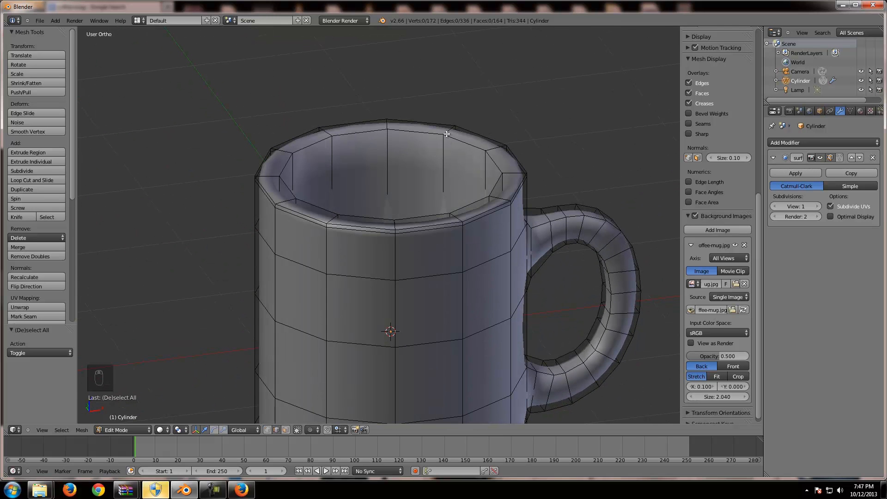
right_click(441, 163)
right_click(382, 160)
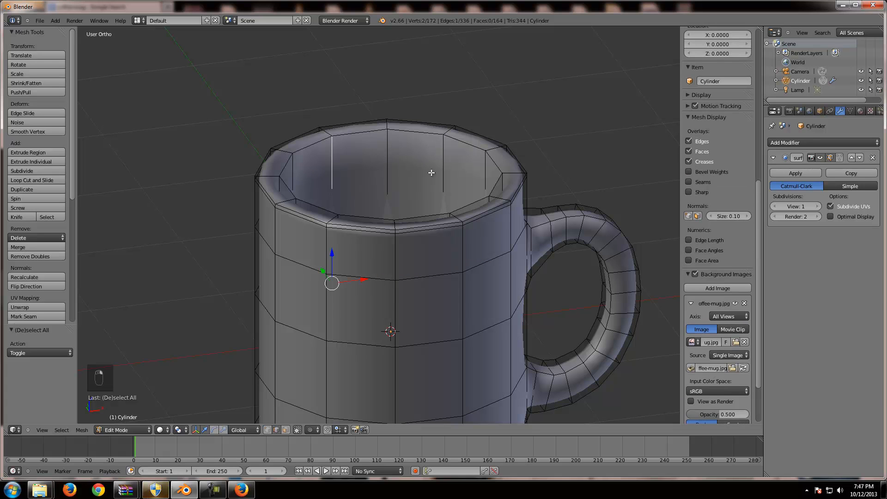
key("a")
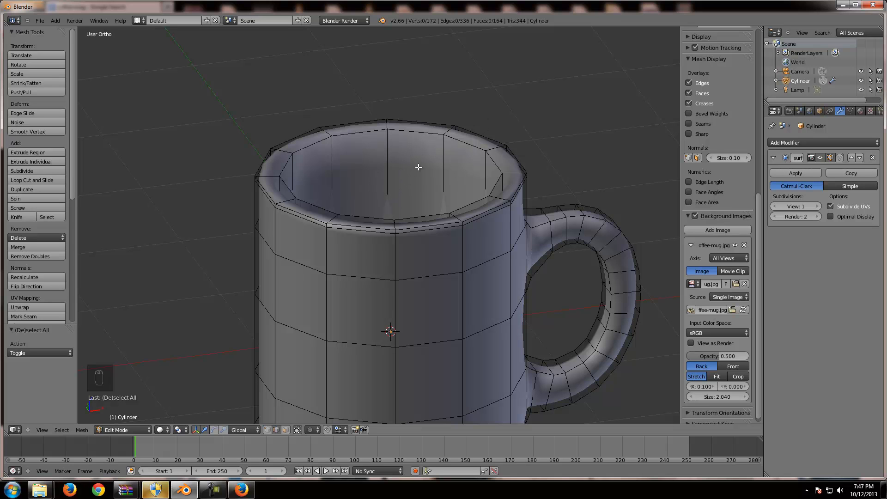
Try a loop cut around the inner wall slid up close to the rim at about 0.96, and undo it.
middle_click_drag(417, 167, 431, 185)
key("ctrl+r")
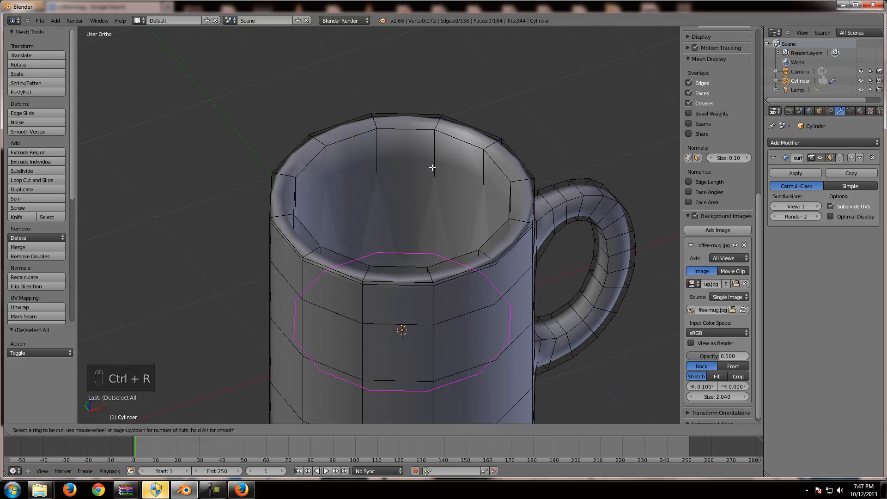
left_click(410, 184)
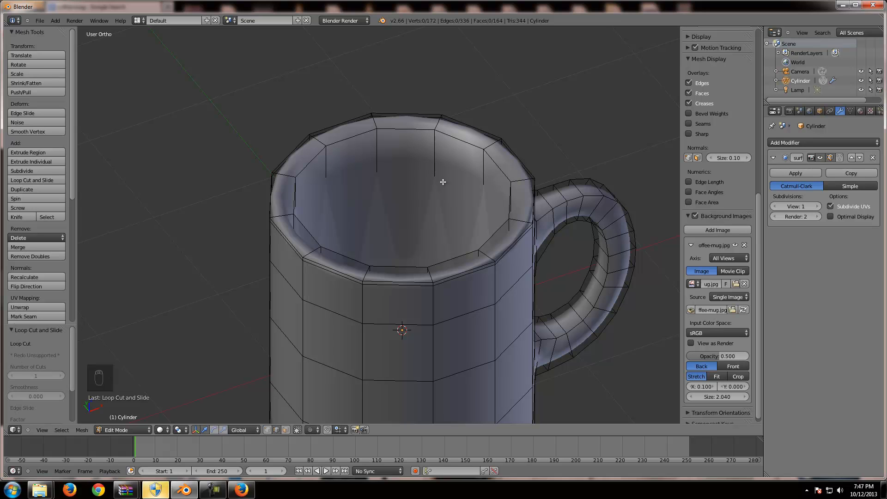
key("ctrl+r")
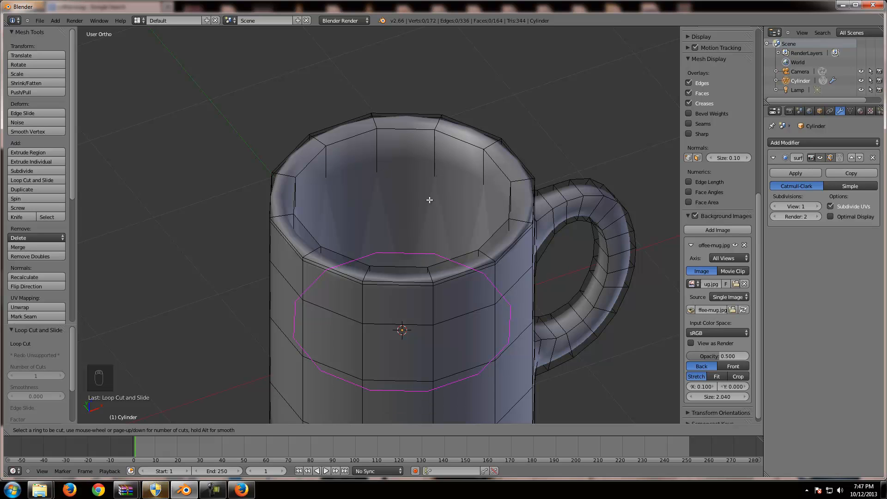
left_click(433, 253)
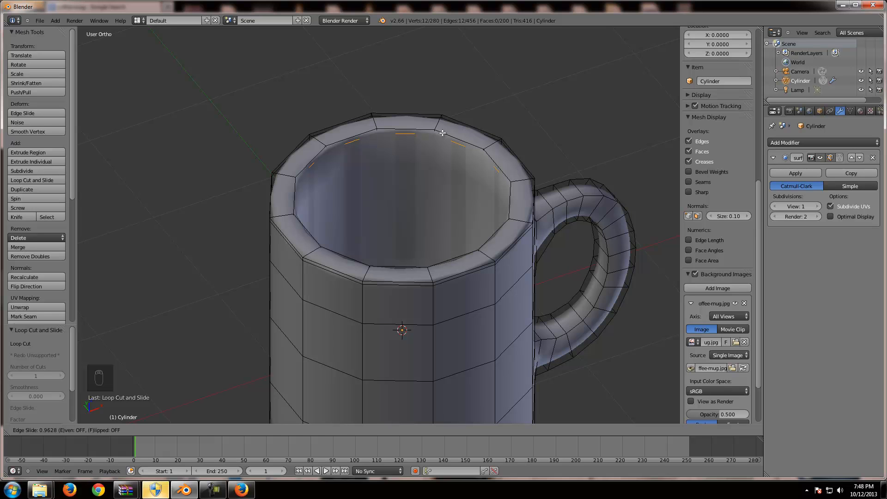
left_click(442, 133)
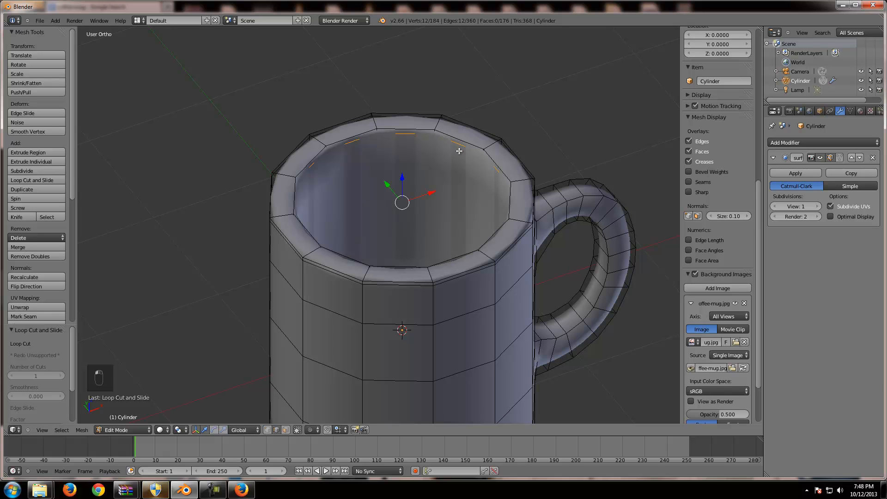
key("ctrl+z")
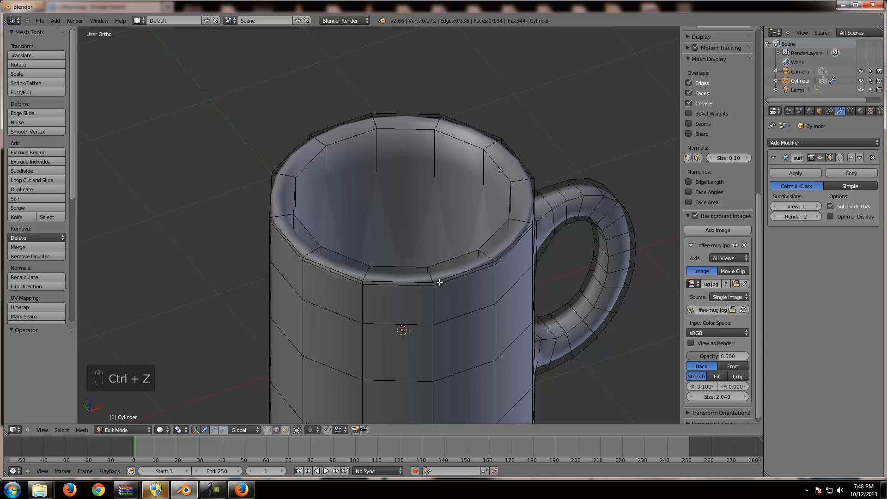
key("g")
key("z")
key("z")
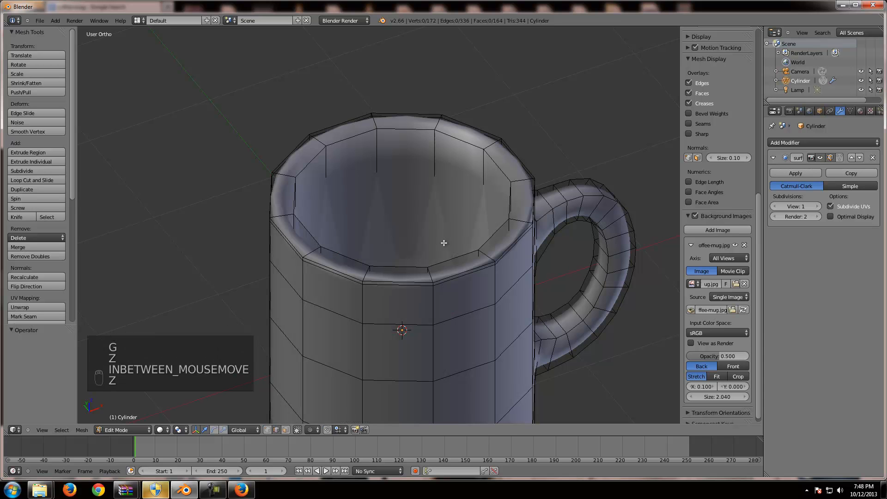
Compare the mug's inner wall in wireframe and solid shading, dropping a trial loop cut.
key("a")
key("z")
key("z")
mouse_move(440, 242)
middle_mouse_down()
mouse_move(414, 251)
mouse_move(406, 276)
mouse_move(416, 298)
mouse_move(436, 259)
middle_mouse_up()
key("z")
key("z")
key("ctrl+r")
right_click(423, 231)
key("z")
middle_click_drag(442, 238, 424, 218)
Try a loop cut around the mug's inner wall, moving it along Z towards the rim, and undo it.
key("ctrl+r")
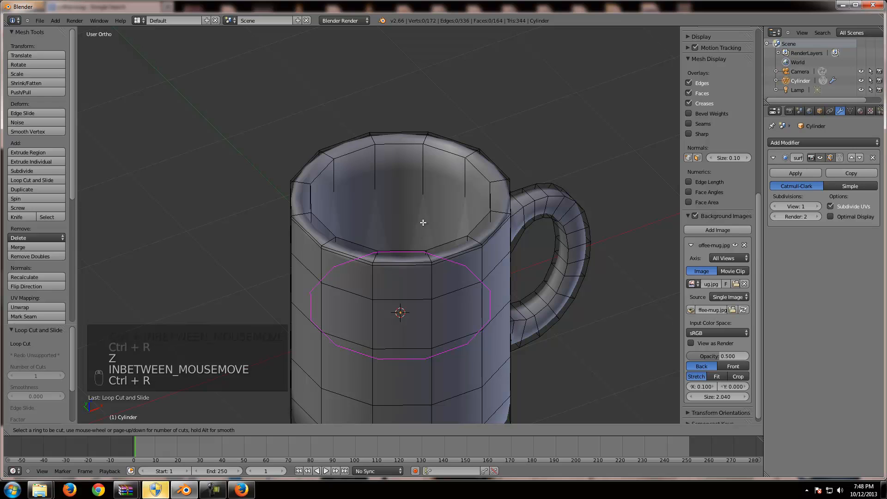
left_click(421, 172)
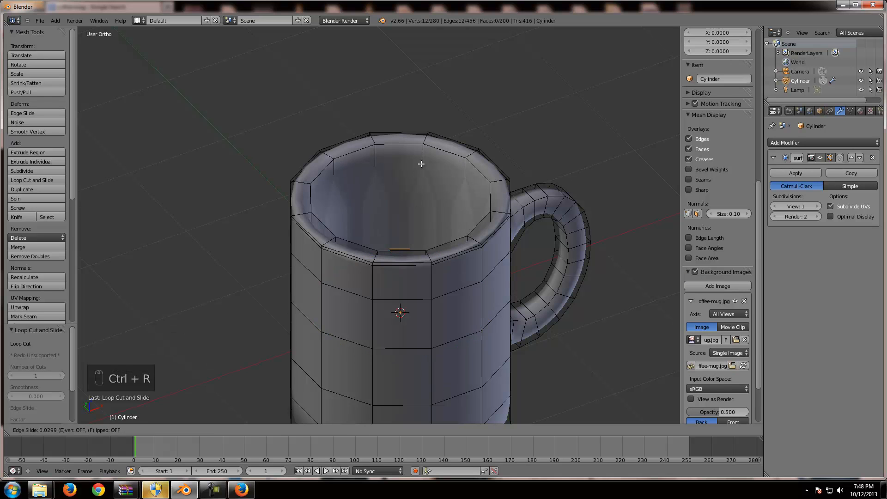
left_click(425, 84)
key("g")
key("z")
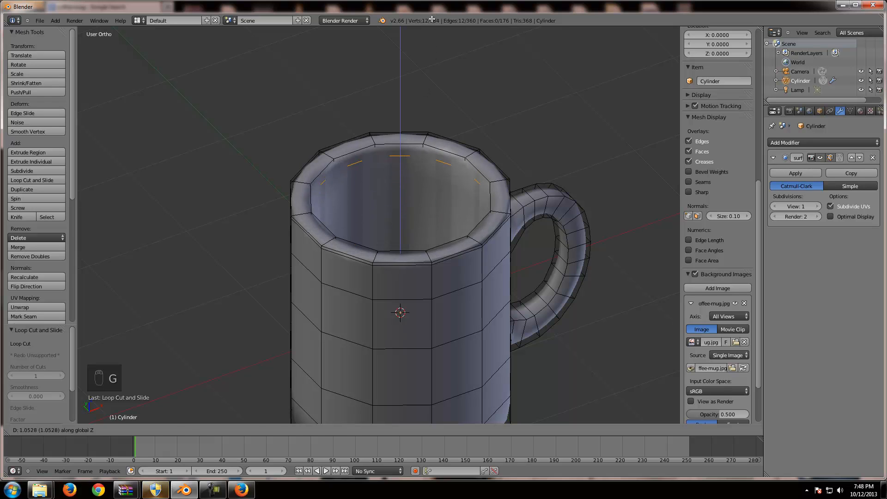
left_click(433, 38)
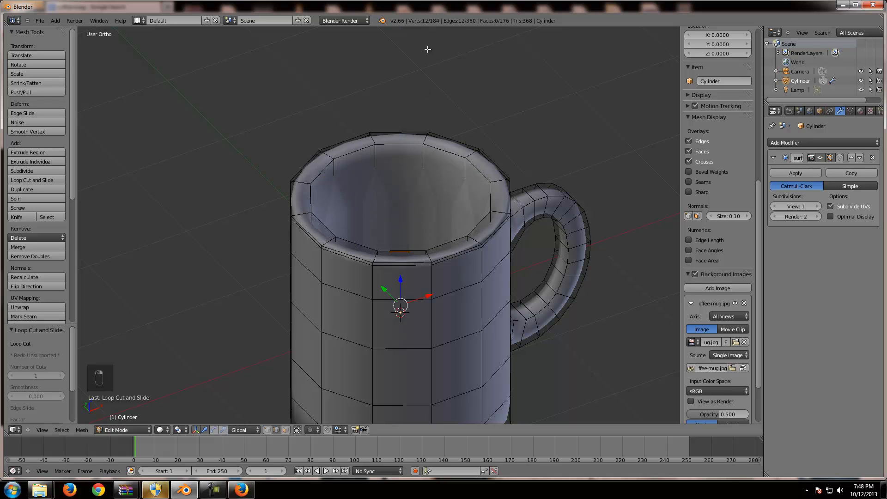
key("g")
key("z")
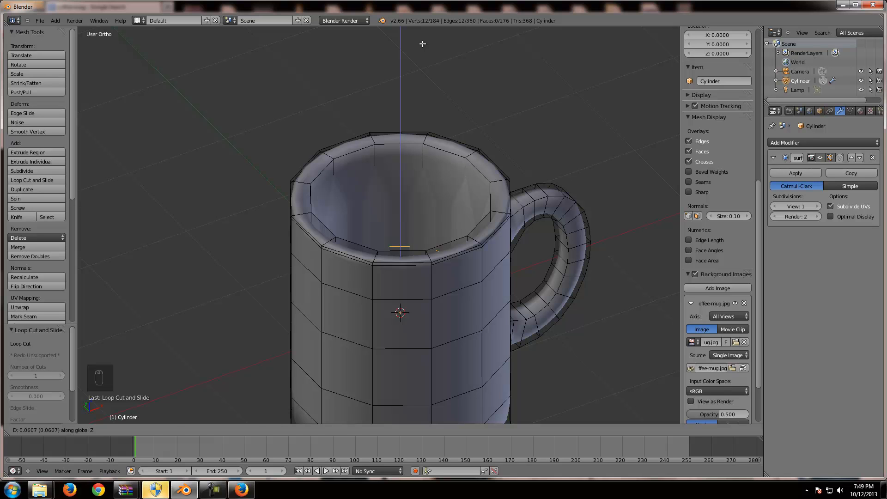
left_click(423, 44)
key("ctrl+z")
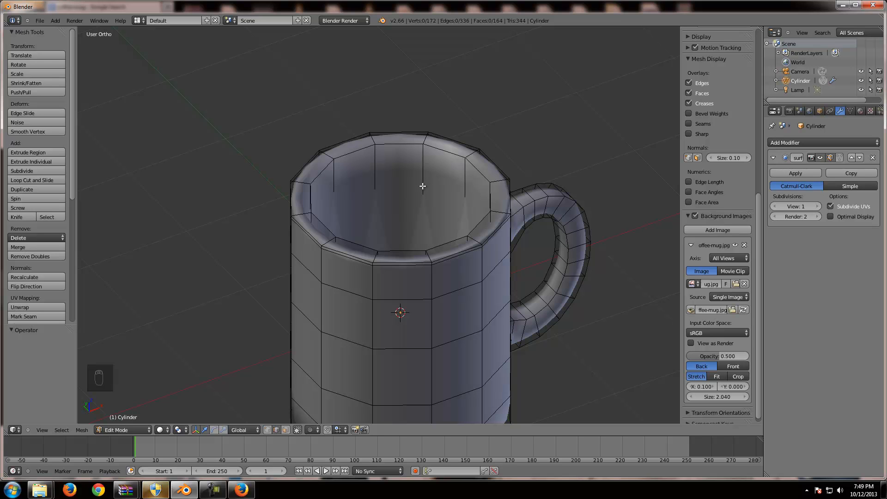
Add a centred loop cut around the inner wall, raise it about 1.139 along Z to just below the rim, and clear the selection.
key("ctrl+r")
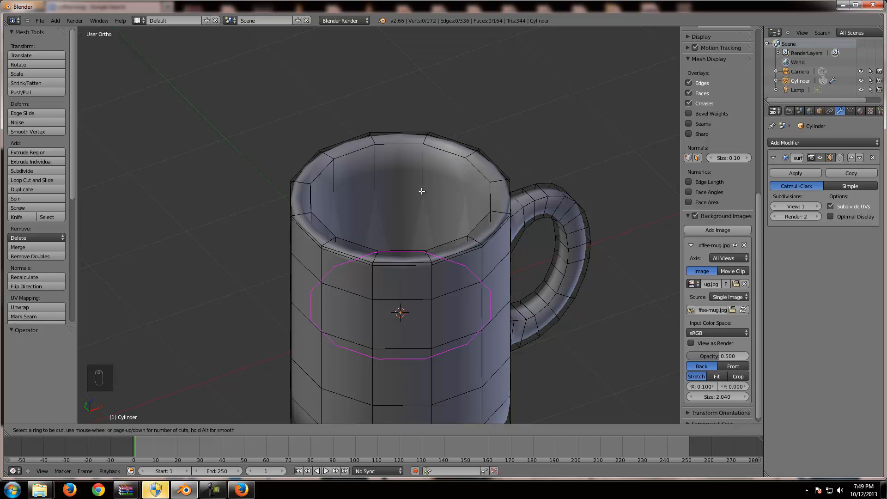
left_click(422, 191)
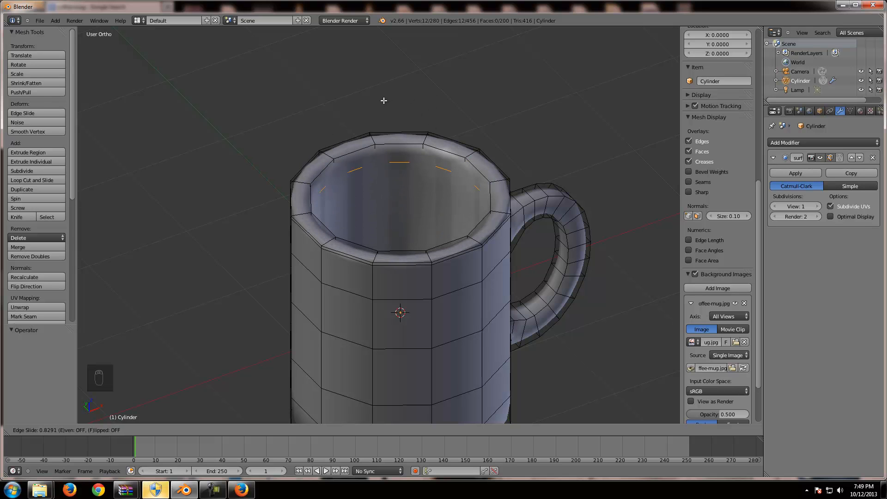
right_click(398, 108)
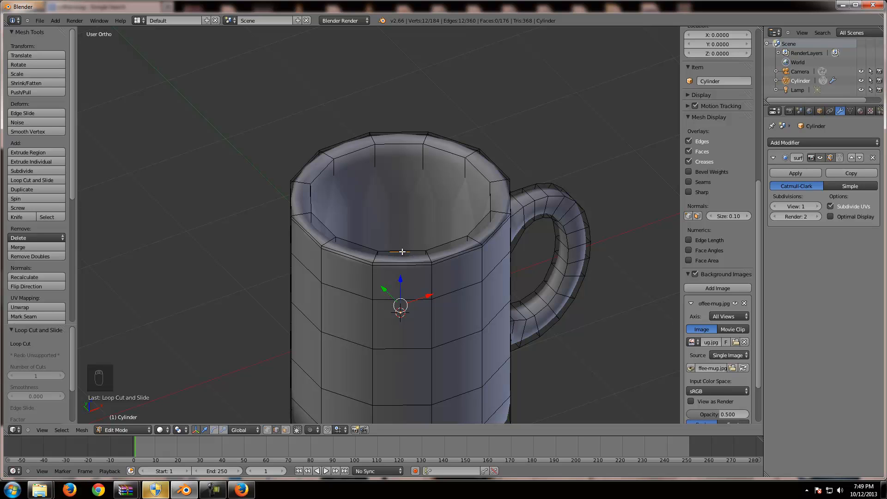
key("g")
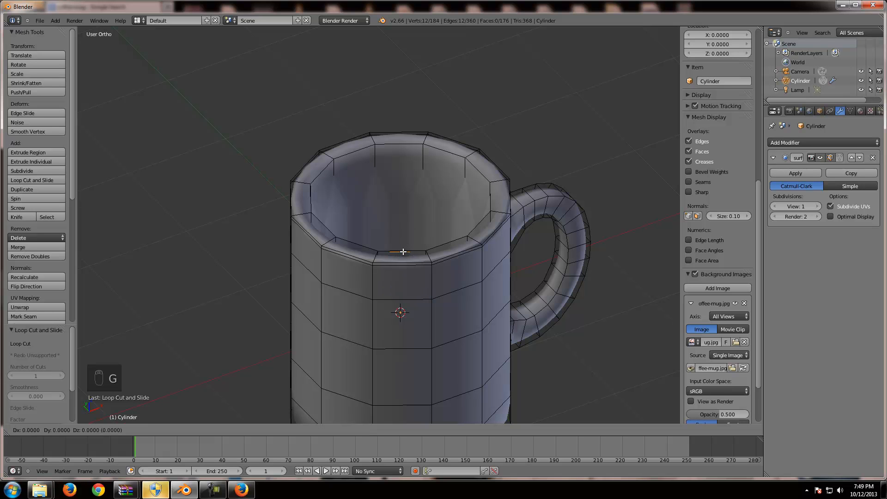
key("z")
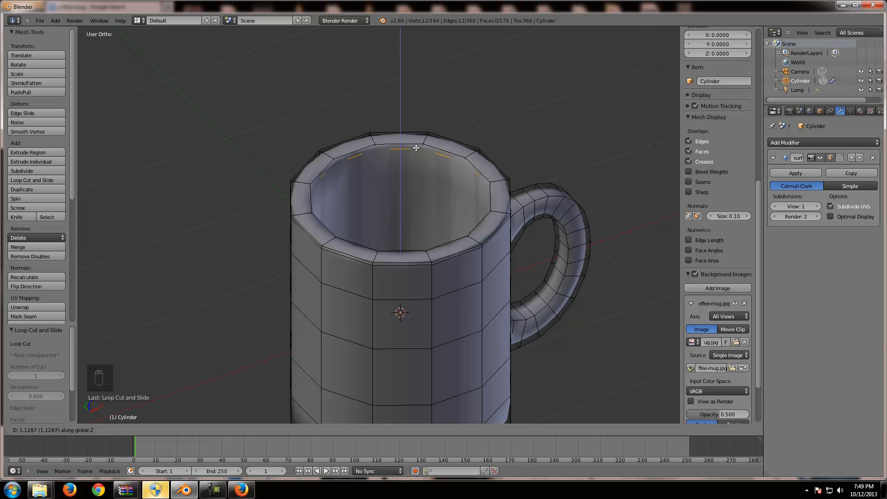
left_click(416, 148)
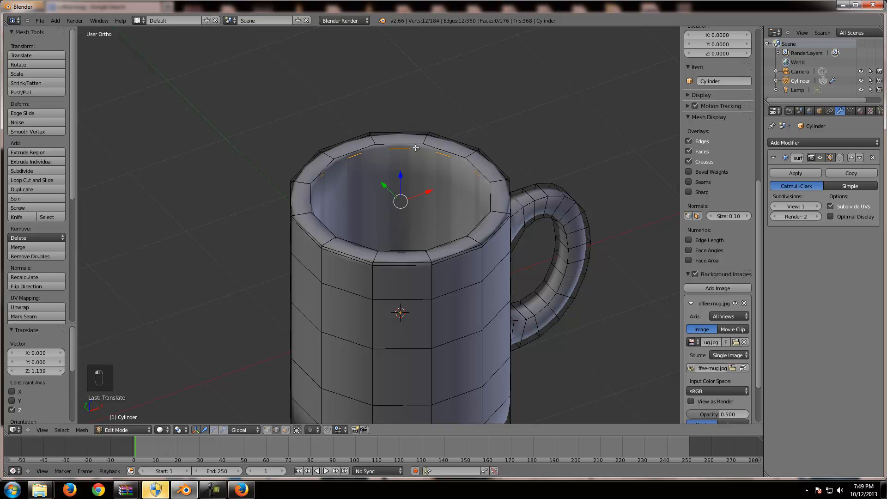
key("a")
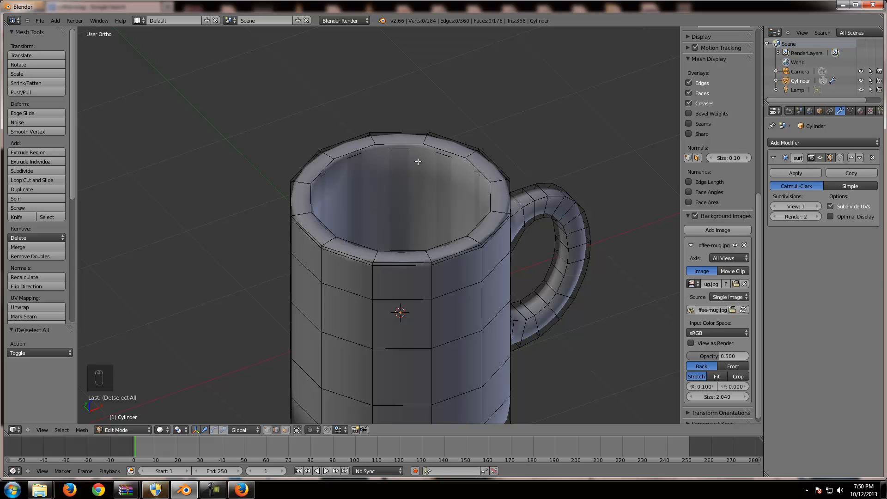
Examine the sharpened rim up close, selecting the inner support loop, the inner rim loop and the outer support loop in turn.
middle_click_drag(467, 200, 458, 196)
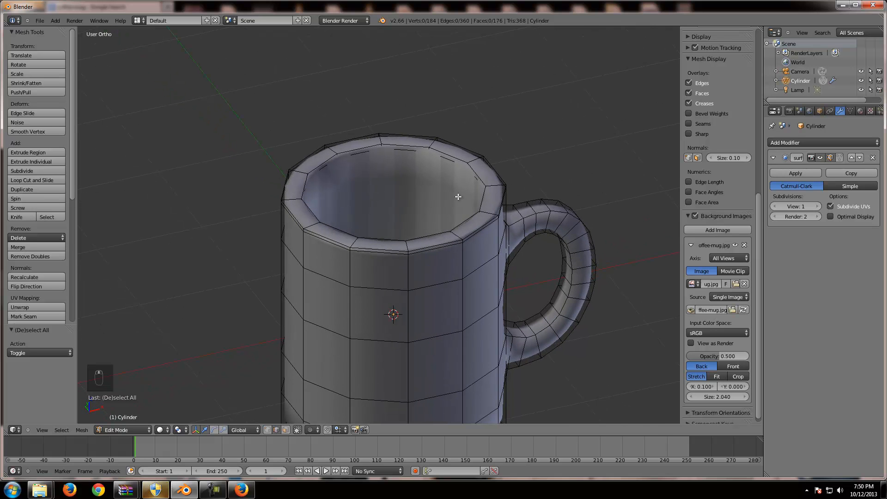
scroll(458, 196, "up", 3)
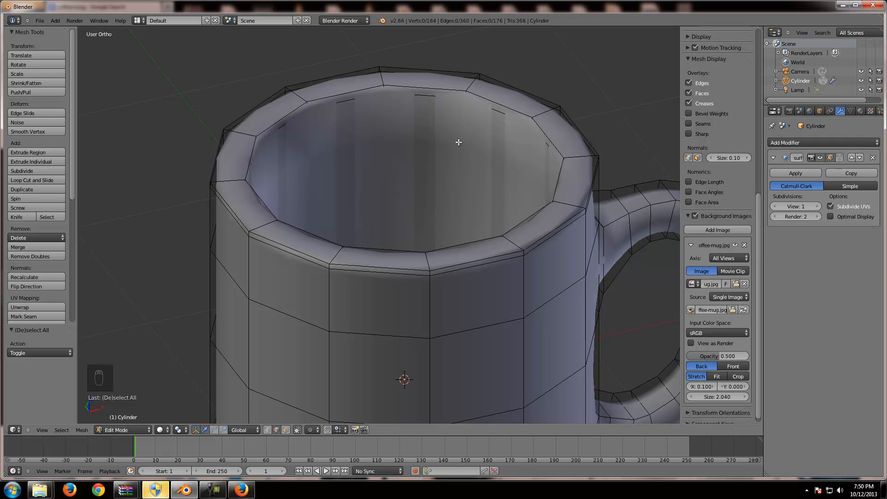
scroll(460, 153, "down", 3)
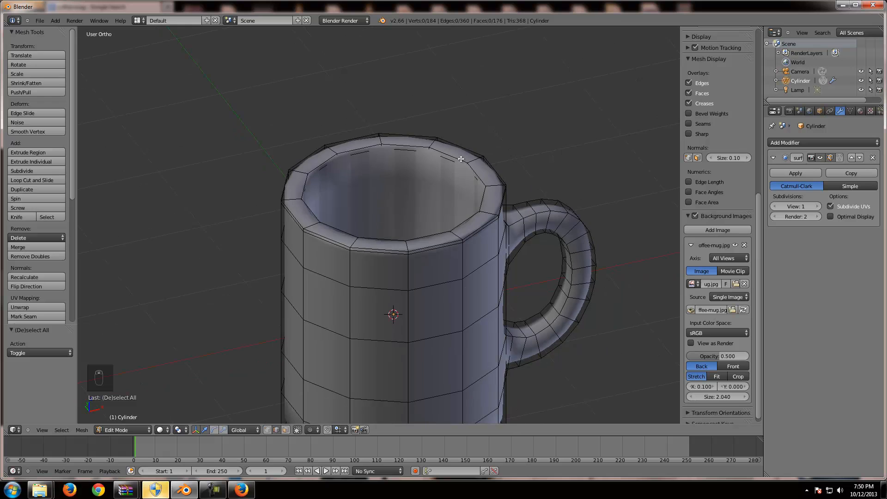
scroll(493, 136, "up", 2)
scroll(401, 87, "up", 2)
right_click(430, 68, "alt")
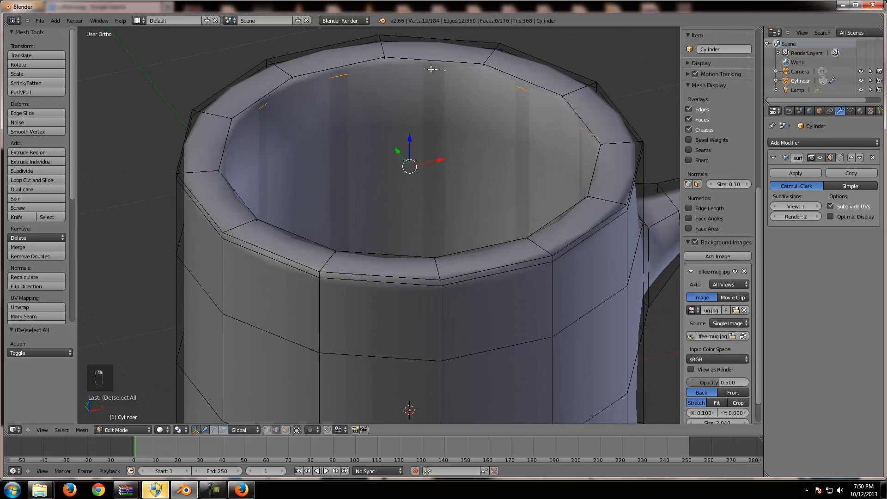
right_click(318, 71, "alt")
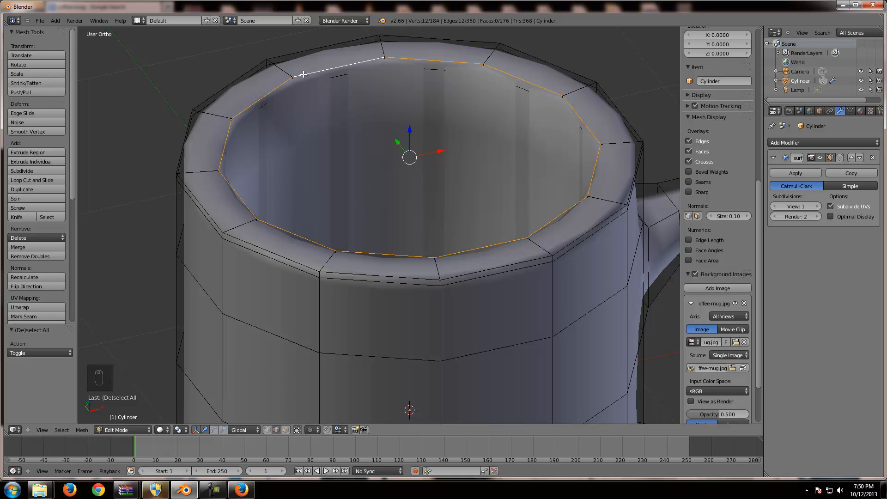
right_click(291, 264, "alt")
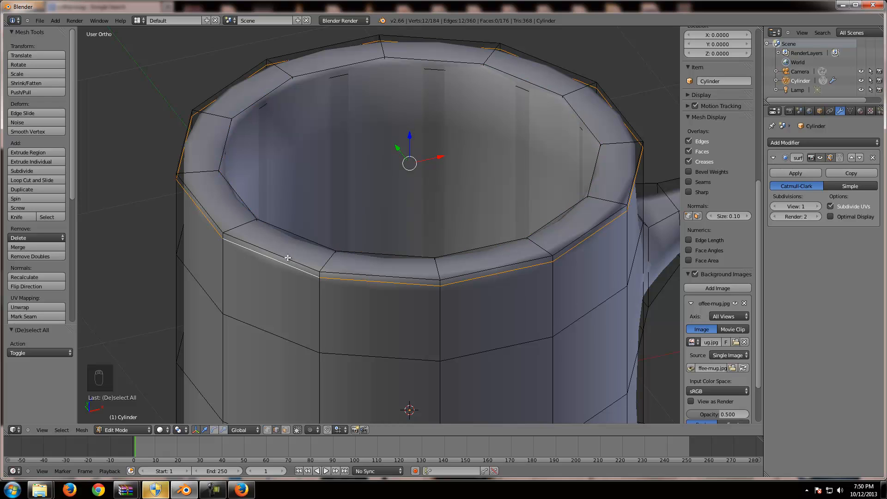
right_click(288, 257, "alt")
key("a")
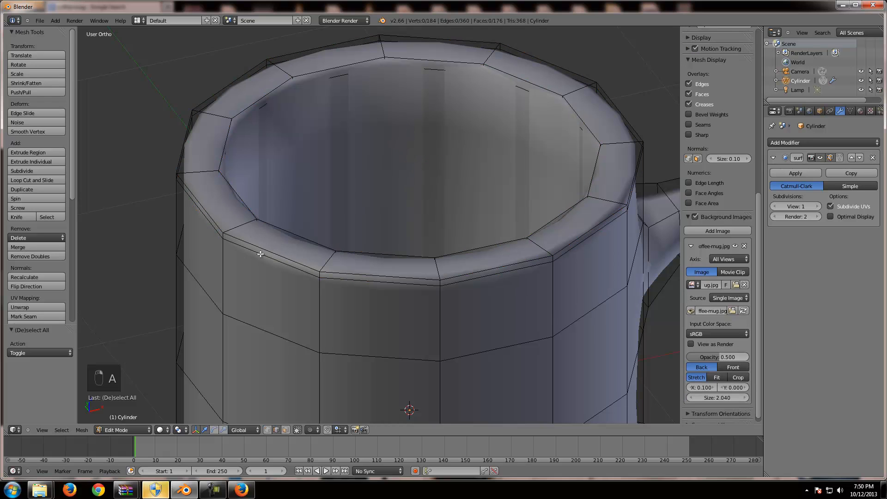
Select the two closely spaced outer rim loops together to examine their spacing, and clear the selection.
right_click(257, 246, "alt")
right_click(256, 253, "alt+shift")
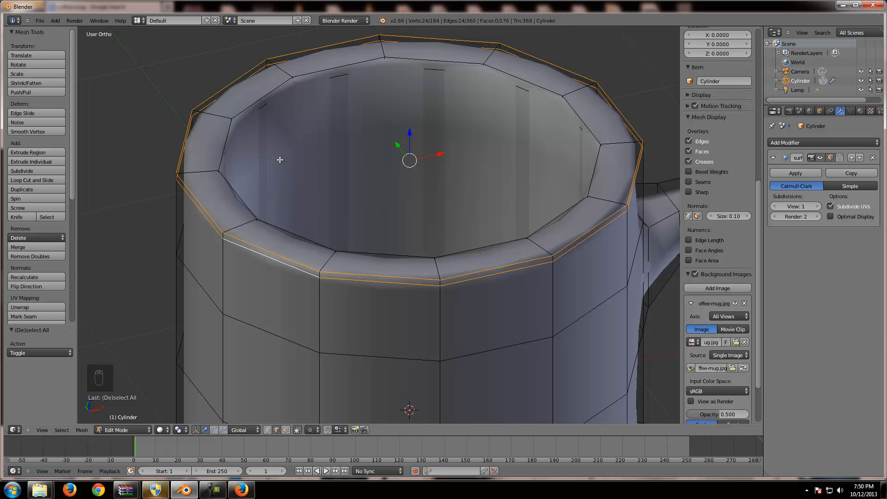
scroll(280, 160, "down", 1)
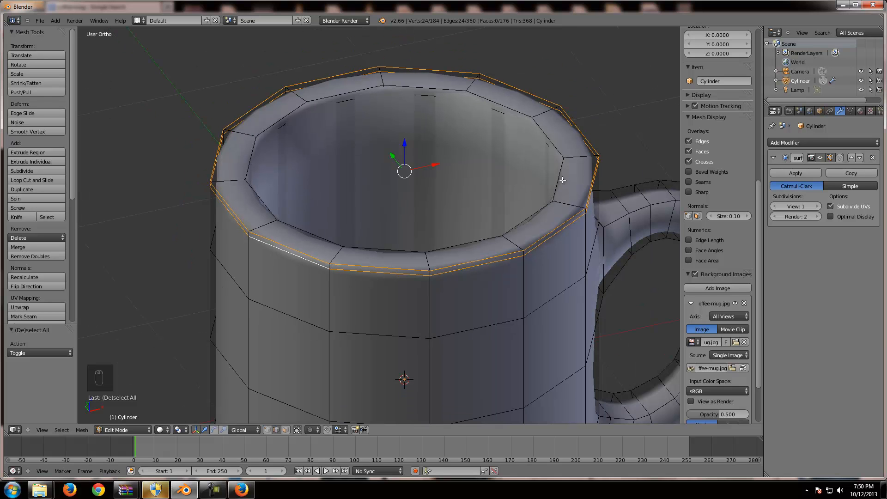
scroll(548, 217, "down", 1)
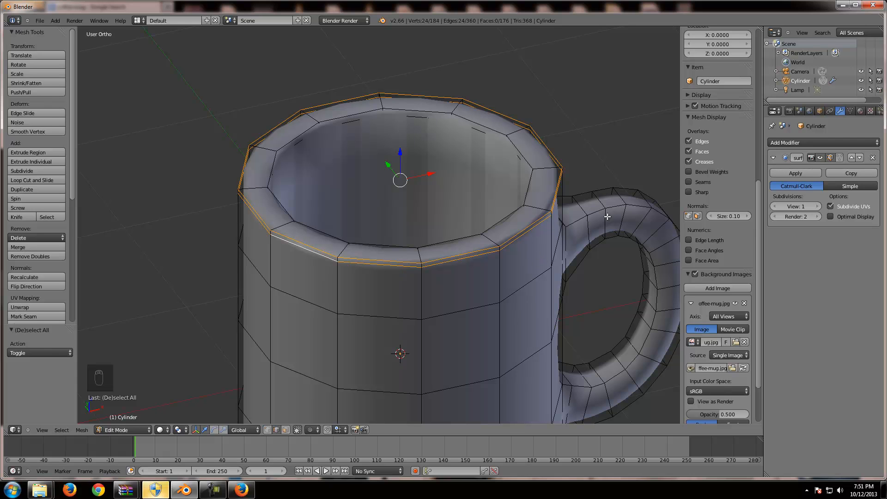
scroll(591, 187, "down", 2)
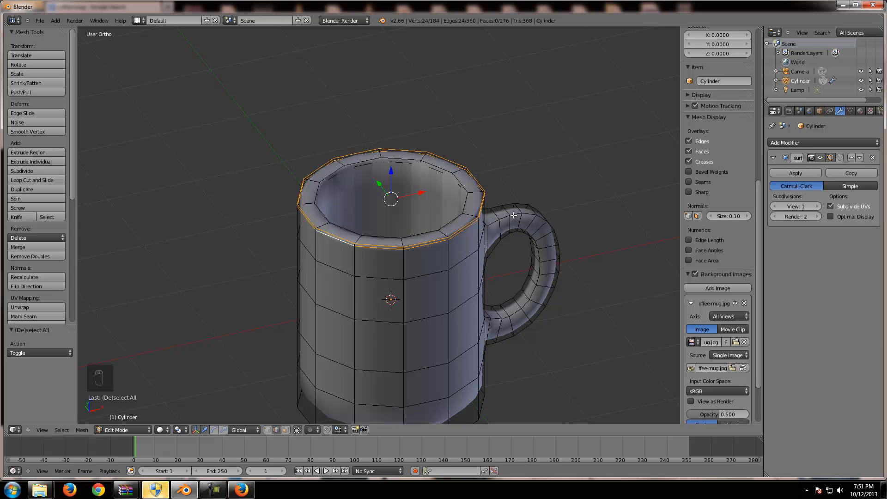
key("a")
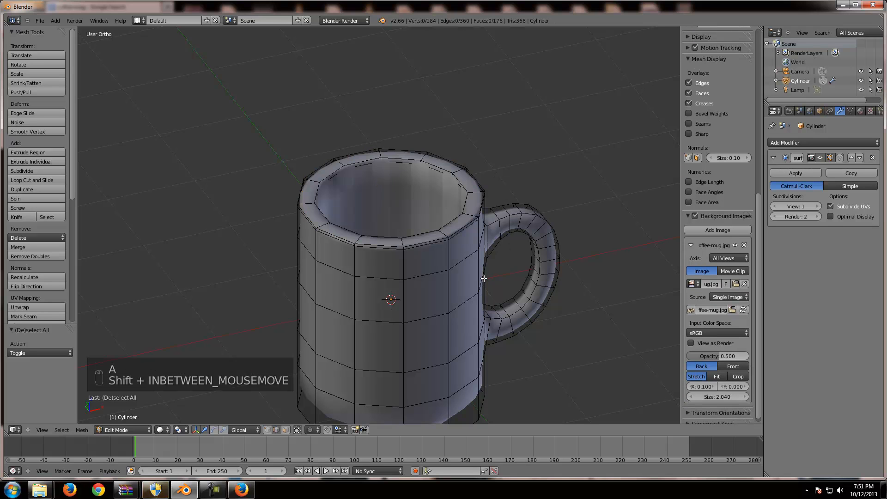
Try a loop cut around the inner wall slid down towards the mug's floor at about -0.90, and undo it.
middle_click_drag(530, 255, 497, 280, "shift")
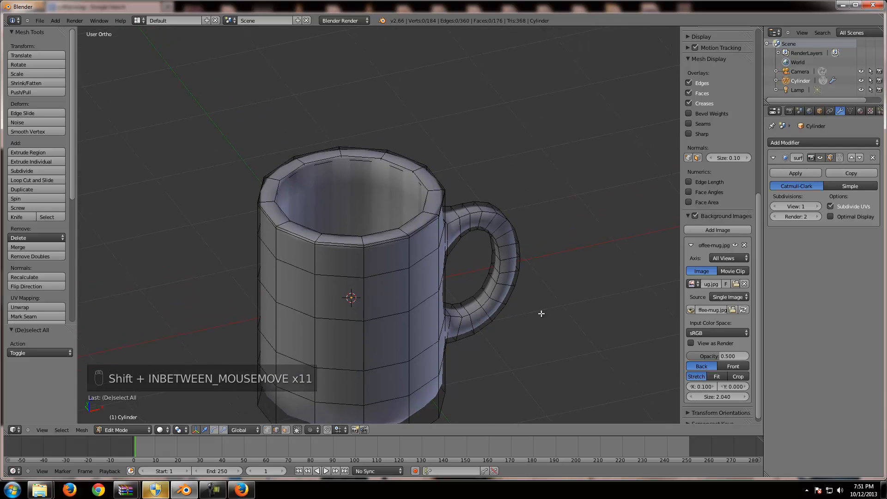
scroll(541, 311, "up", 5)
scroll(548, 313, "down", 3)
scroll(543, 321, "down", 1)
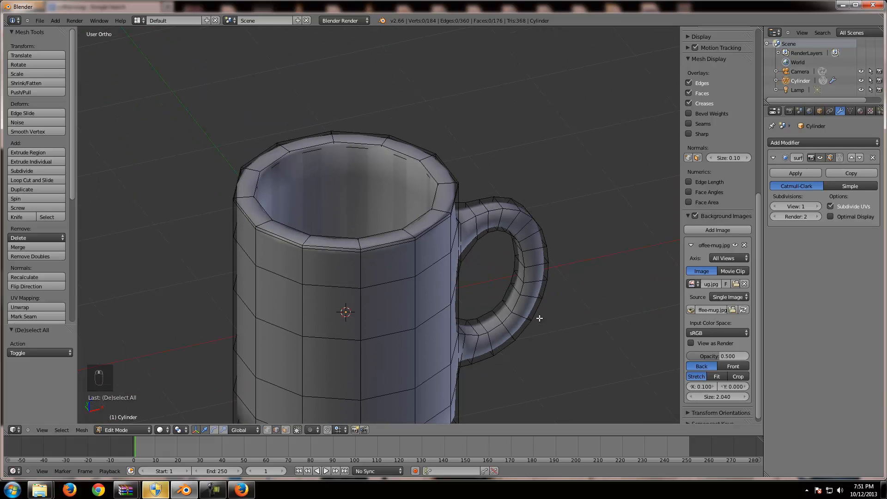
middle_click_drag(495, 254, 494, 281)
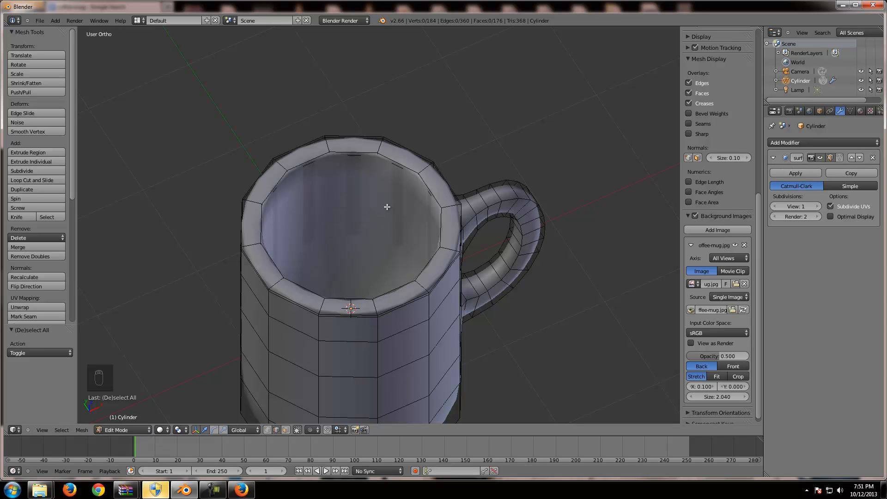
key("ctrl+r")
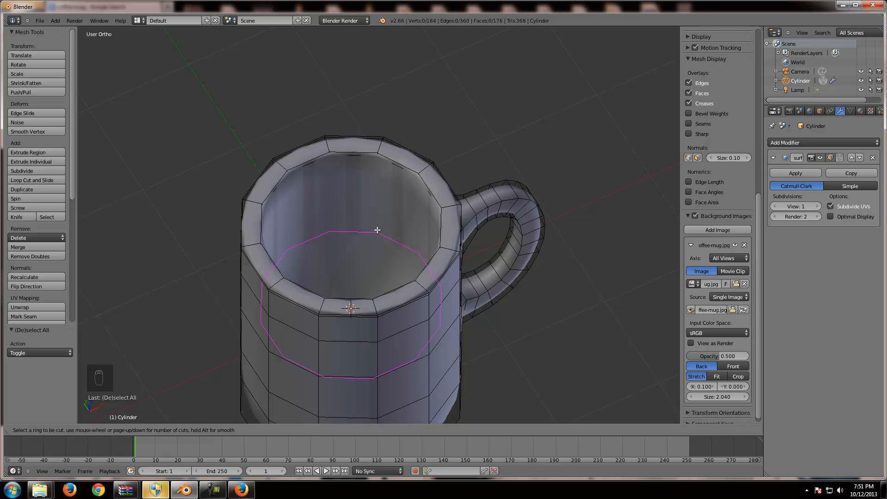
left_click(378, 230)
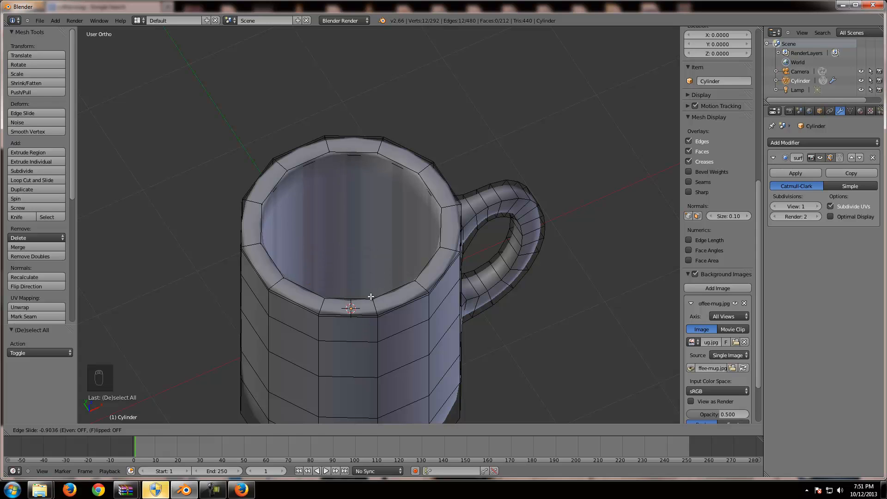
left_click(371, 296)
mouse_move(373, 297)
middle_mouse_down()
mouse_move(383, 334)
mouse_move(329, 332)
mouse_move(446, 252)
middle_mouse_up()
key("ctrl+z")
Examine the mug's interior and floor from above in both wireframe and solid shading.
key("z")
mouse_move(444, 253)
middle_mouse_down()
mouse_move(401, 287)
mouse_move(392, 224)
mouse_move(395, 273)
mouse_move(453, 270)
mouse_move(466, 301)
middle_mouse_up()
key("z")
key("z")
scroll(414, 270, "up", 4)
key("z")
scroll(418, 288, "down", 2)
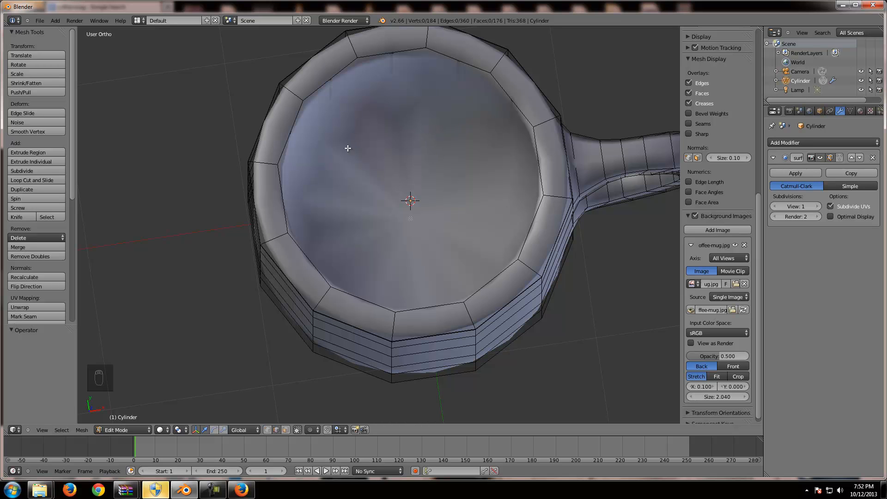
middle_click_drag(406, 217, 402, 197)
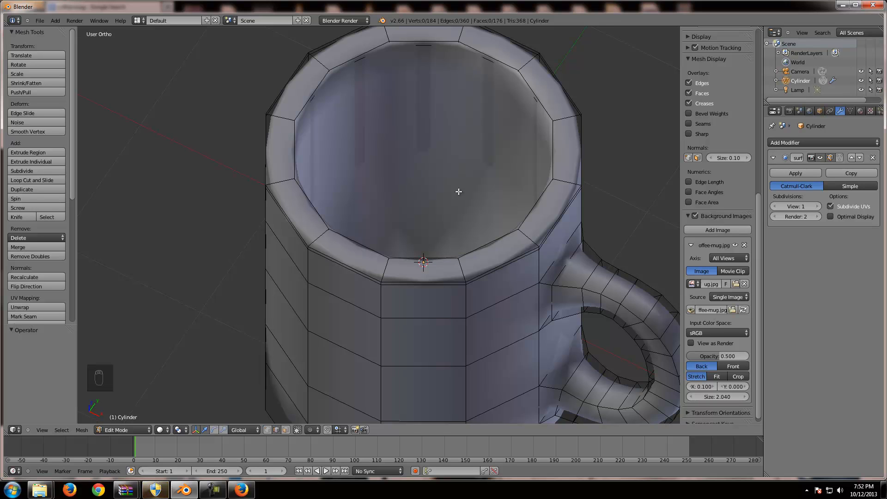
Display the mug in wireframe from the front to examine the geometry of its inner bottom.
key("z")
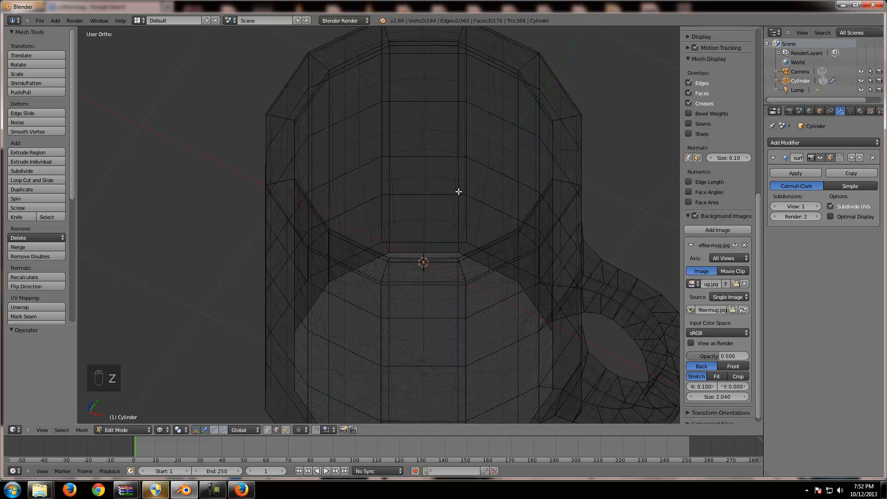
key("KP_1")
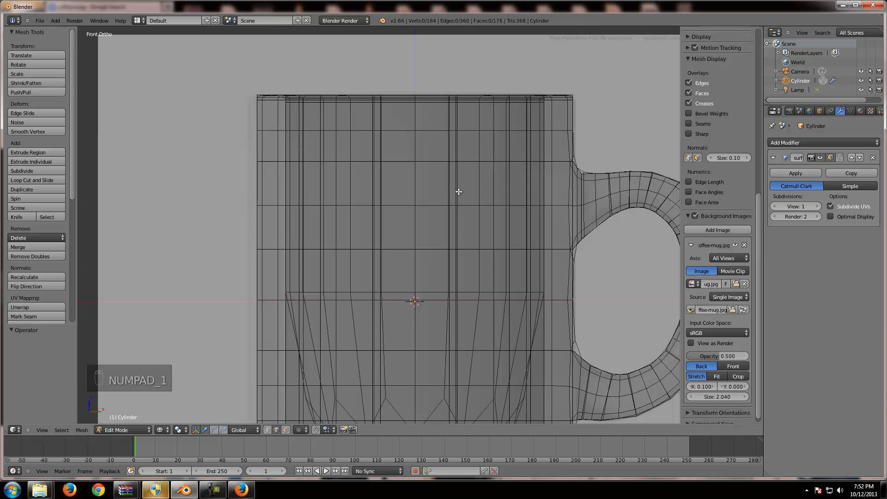
scroll(437, 217, "down", 2)
mouse_move(409, 210)
middle_mouse_down("shift")
mouse_move(404, 166)
mouse_move(407, 199)
middle_mouse_up("shift")
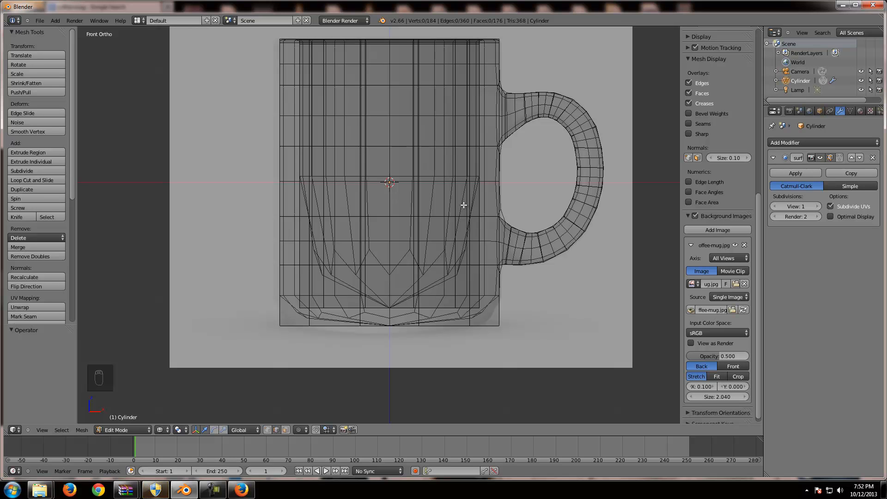
Add a loop cut around the mug's inner wall and slide it down close to the floor, at about -0.97.
middle_click_drag(457, 164, 444, 193)
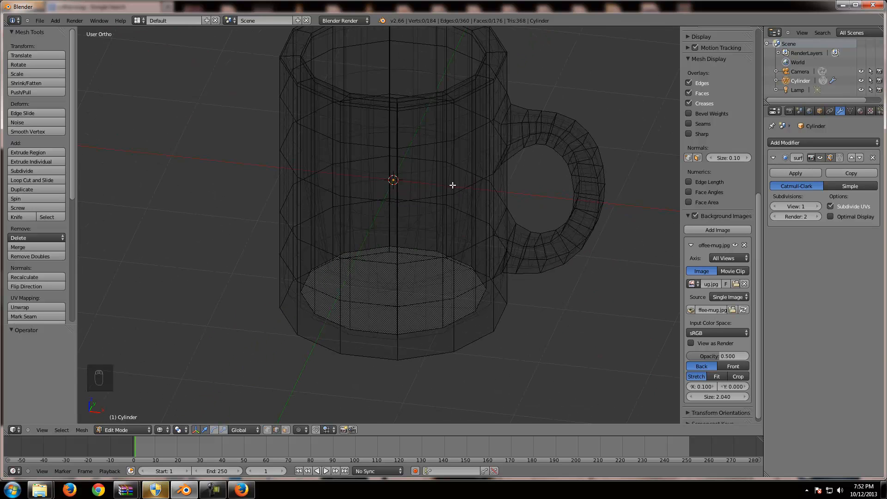
key("KP_1")
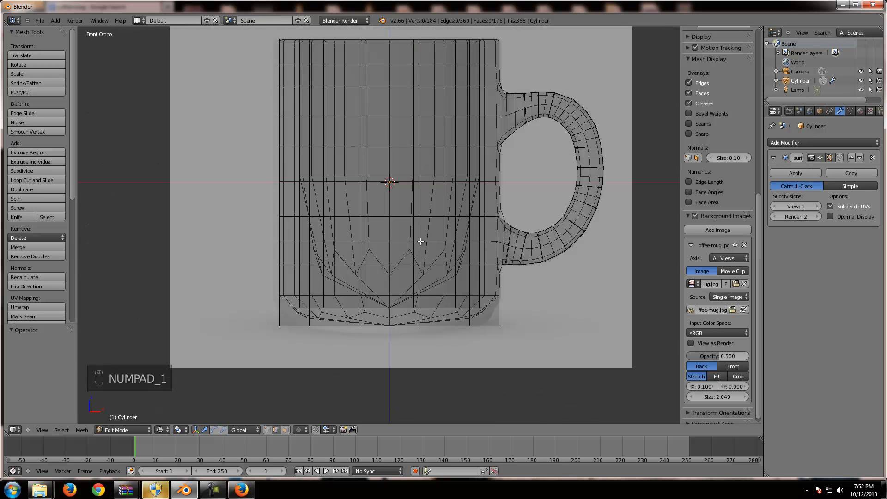
key("ctrl+r")
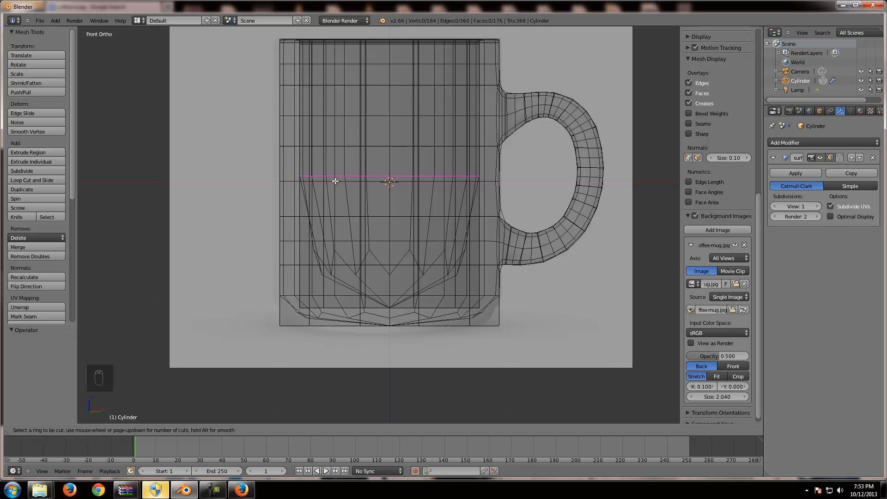
left_click(336, 181)
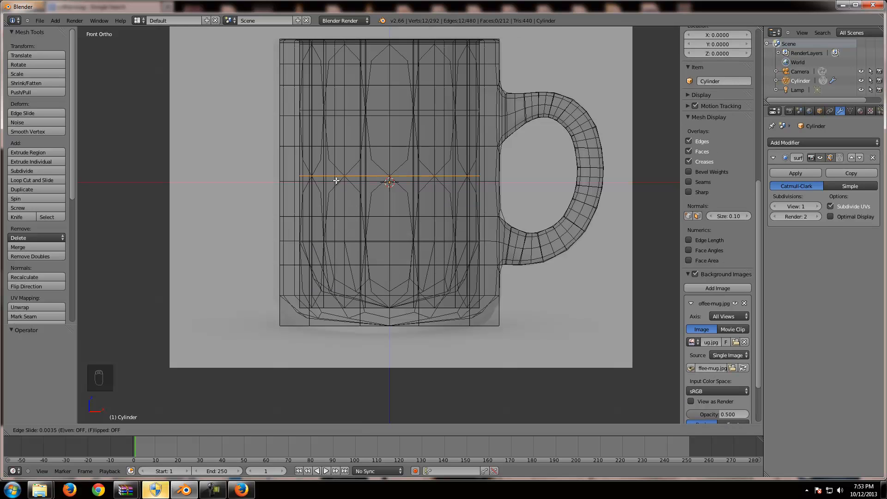
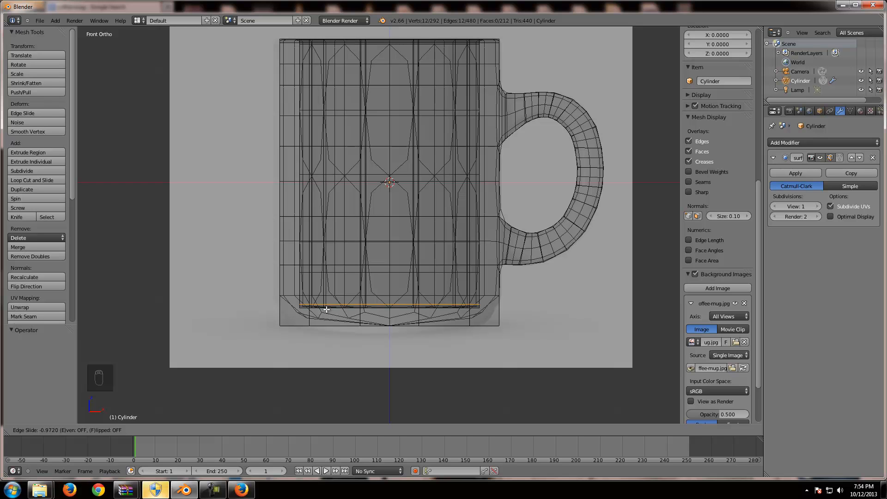
left_click(326, 309)
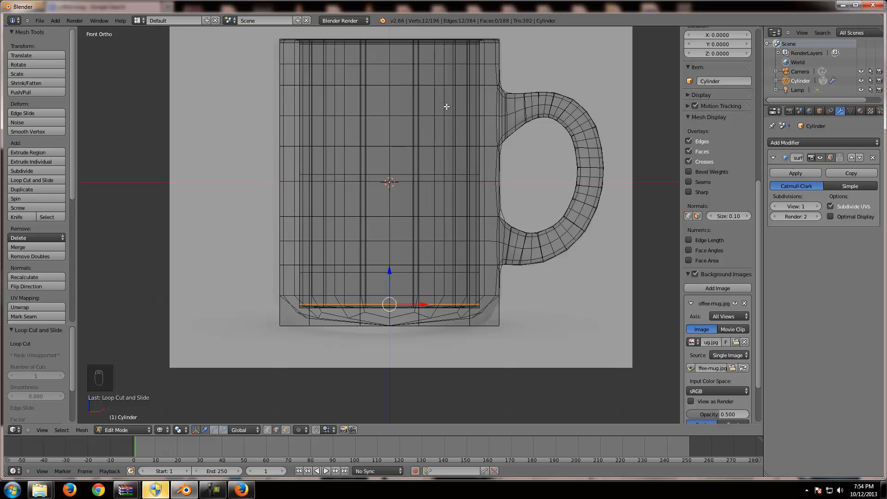
Examine the mug's inner floor from above and its outer base from the side in solid shading.
mouse_move(447, 105)
middle_mouse_down()
mouse_move(417, 208)
mouse_move(376, 243)
mouse_move(387, 192)
mouse_move(445, 258)
mouse_move(416, 250)
mouse_move(418, 291)
mouse_move(422, 230)
mouse_move(439, 212)
mouse_move(450, 275)
mouse_move(408, 239)
mouse_move(408, 249)
middle_mouse_up()
key("z")
scroll(412, 214, "up", 5)
scroll(396, 209, "down", 6)
scroll(408, 249, "up", 3)
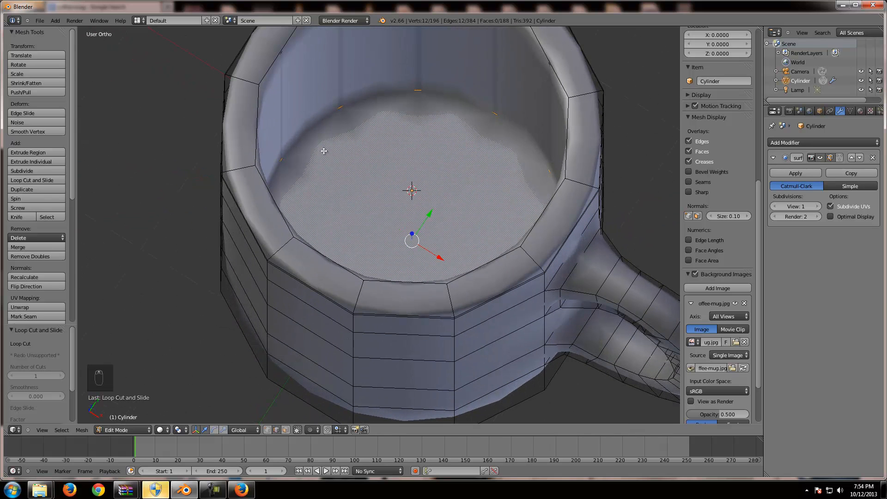
right_click(327, 122)
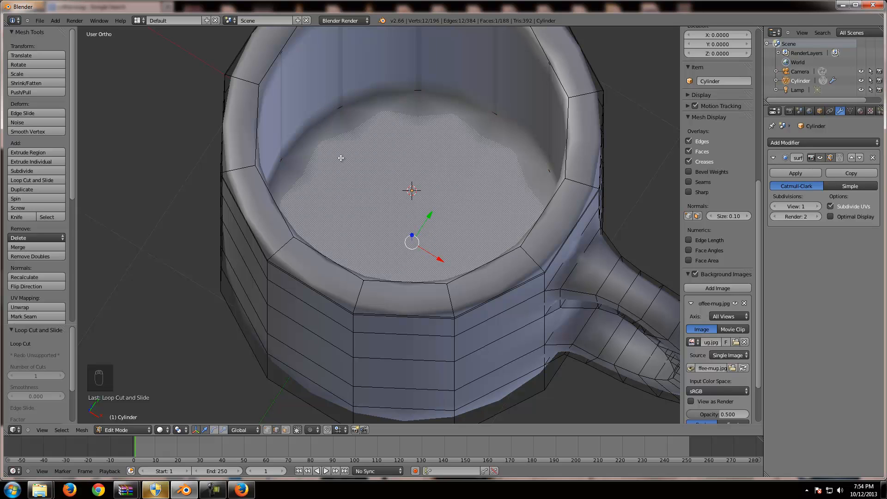
scroll(359, 165, "down", 4)
scroll(363, 185, "up", 4)
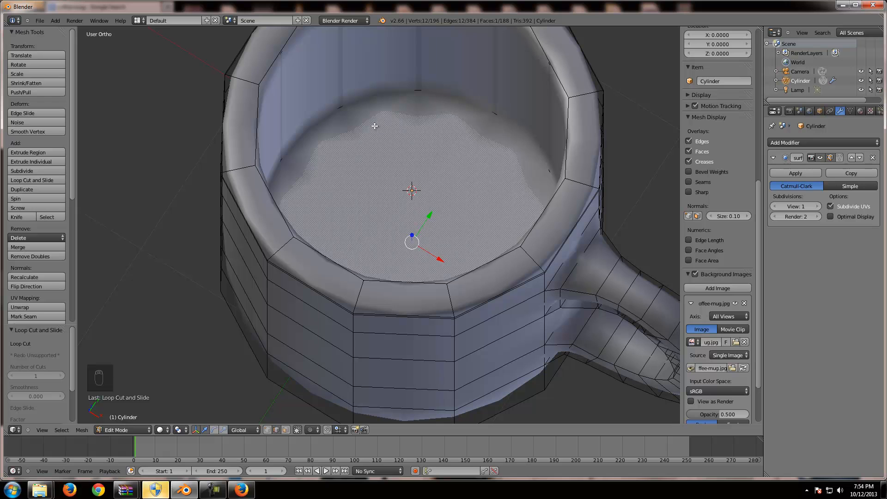
scroll(353, 194, "down", 6)
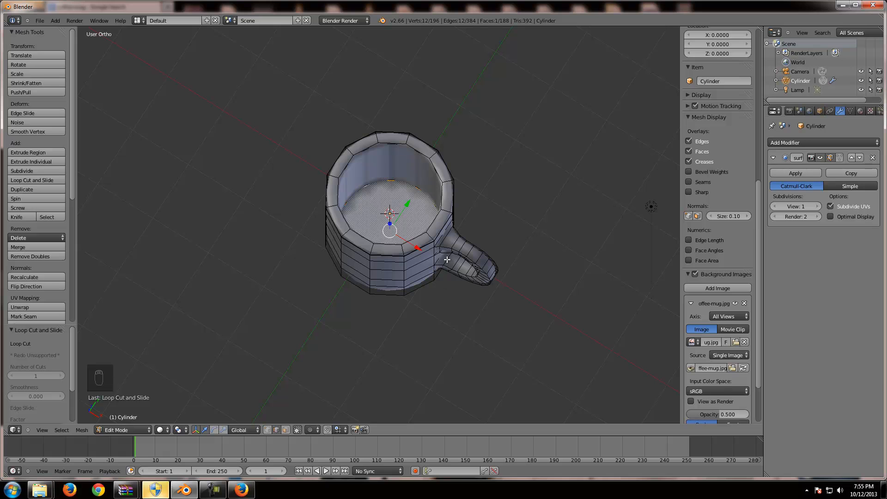
middle_click_drag(352, 220, 372, 177)
scroll(372, 177, "up", 3)
middle_click_drag(379, 263, 342, 283)
scroll(355, 249, "up", 2)
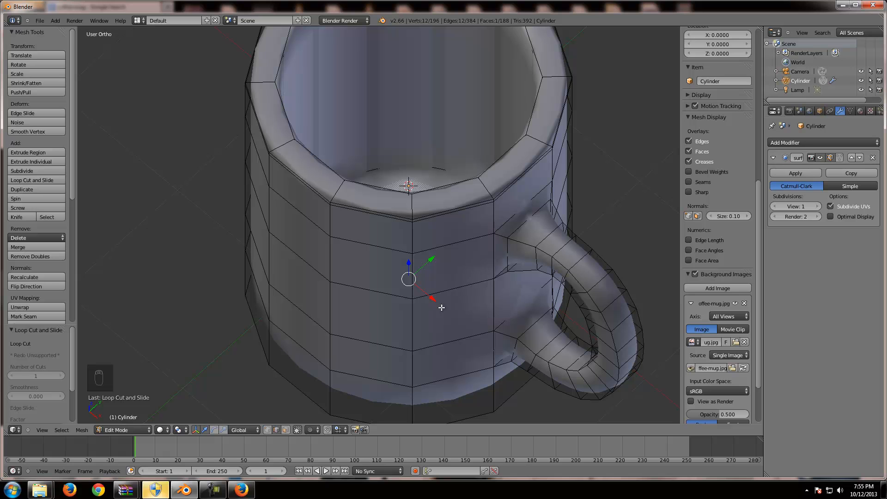
middle_click_drag(446, 283, 471, 245)
scroll(457, 182, "up", 2)
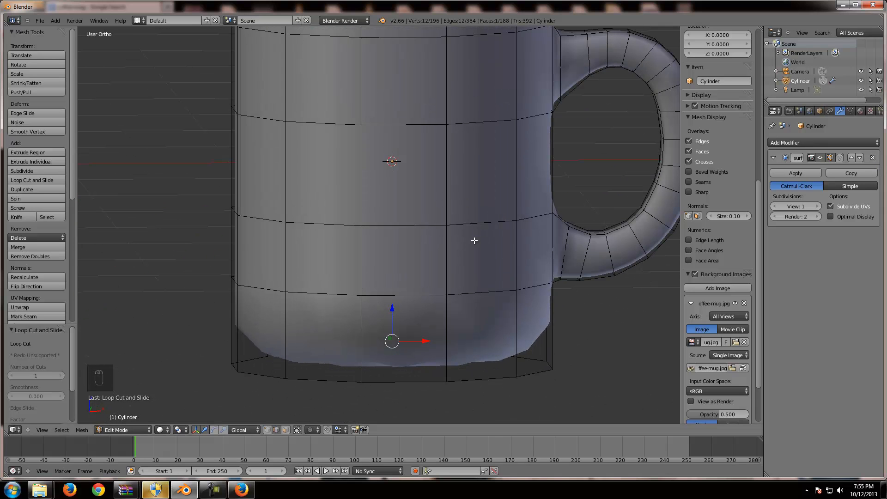
In front view, select the outer bottom edge loop and the lowest wall loop in turn to examine their spacing, and clear the selection.
key("KP_1")
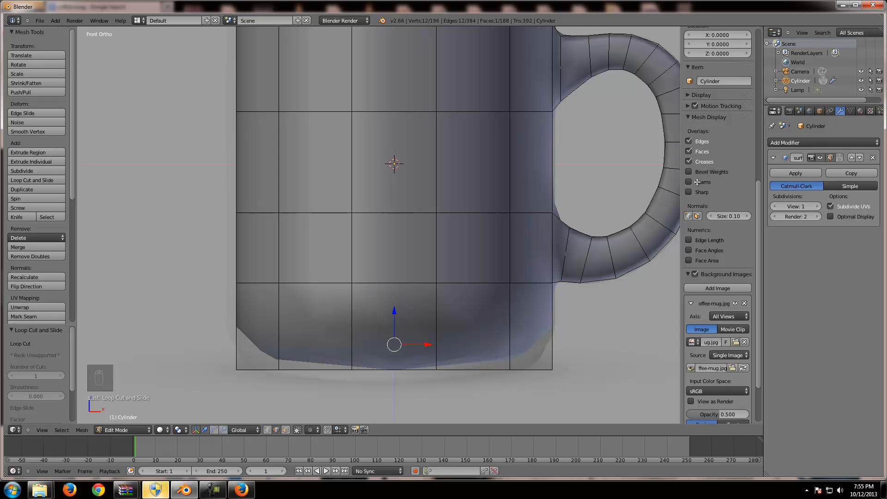
scroll(439, 294, "down", 3)
middle_click_drag(420, 284, 382, 318, "shift")
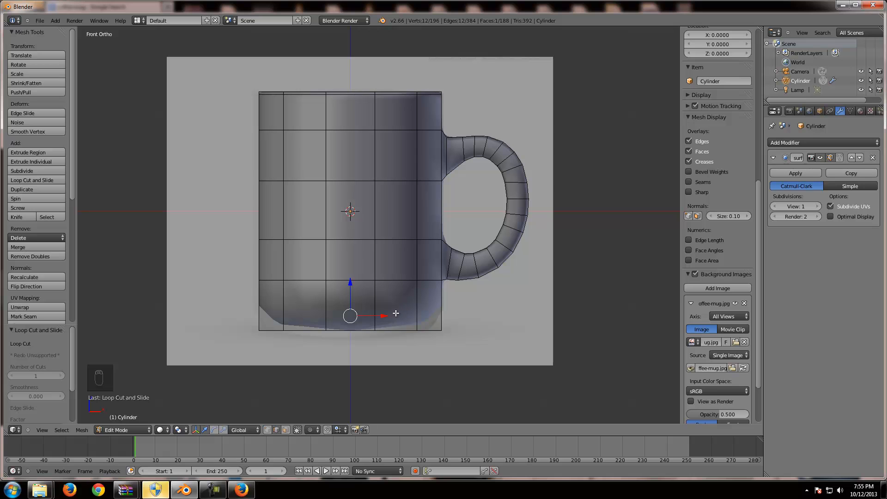
right_click(276, 332, "alt")
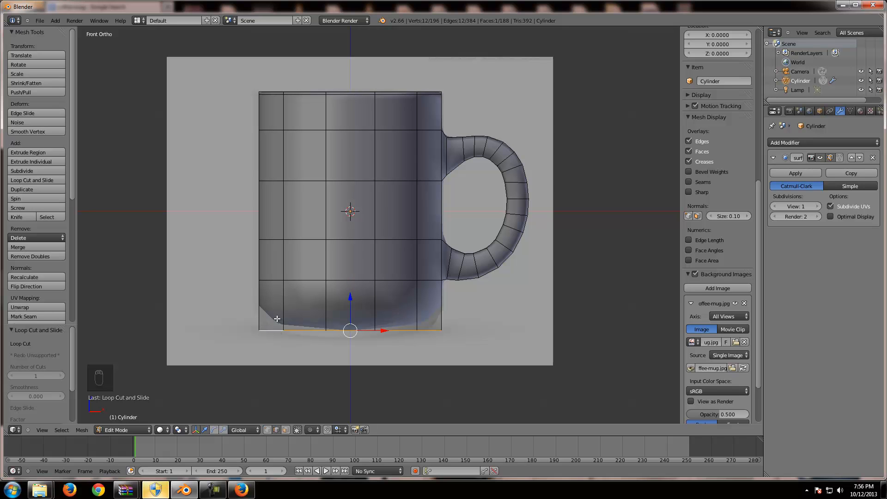
key("alt")
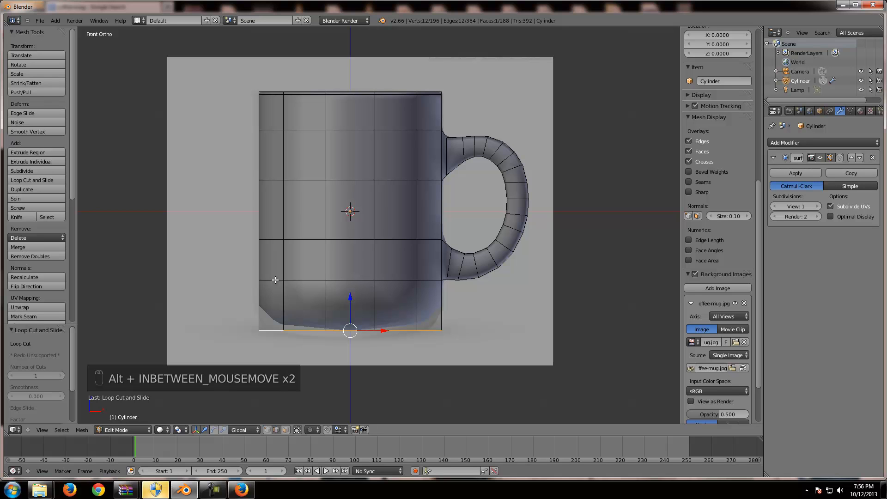
left_click(276, 281, "alt")
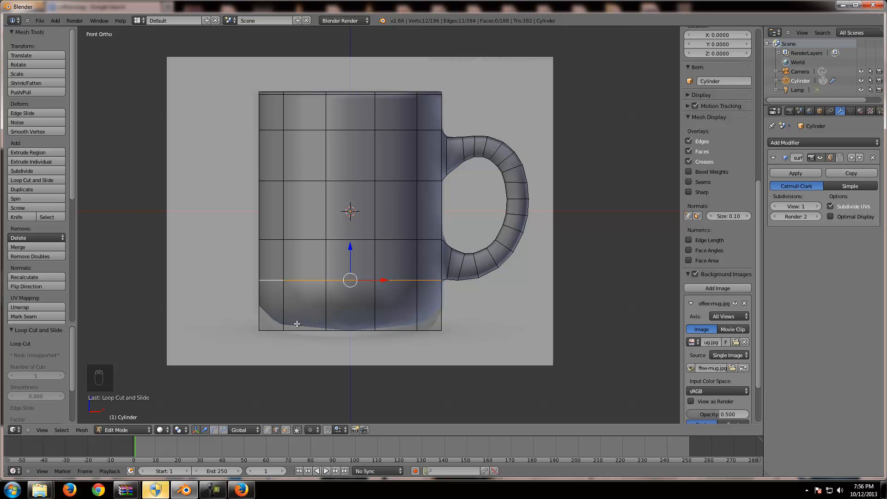
key("a")
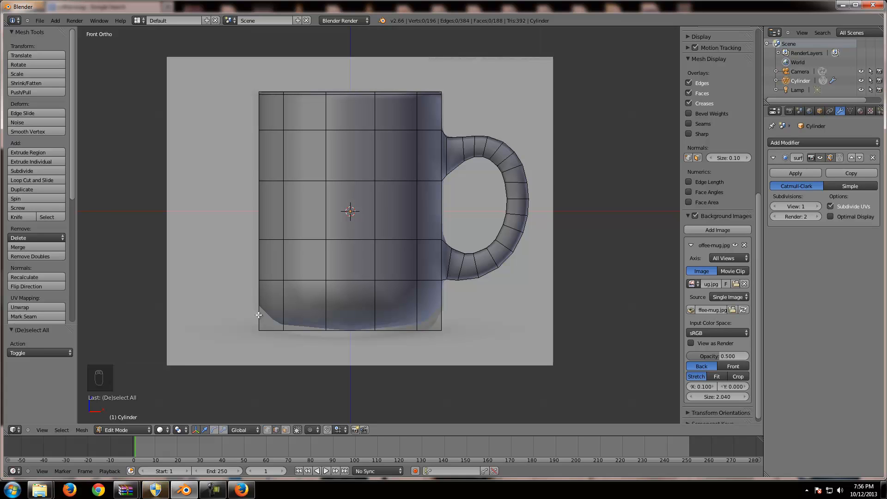
Add a loop cut around the lowest section of the outer wall, slide it down to about 0.87 near the base, and deselect it.
key("ctrl+r")
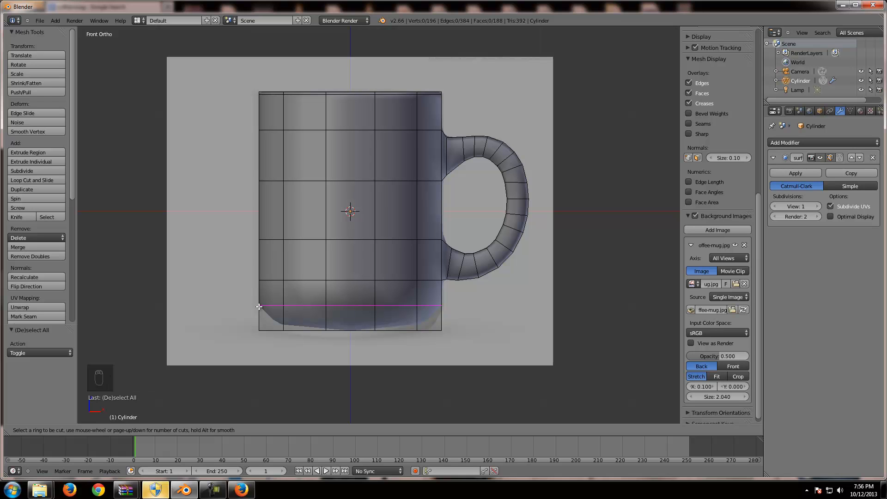
left_click(259, 306)
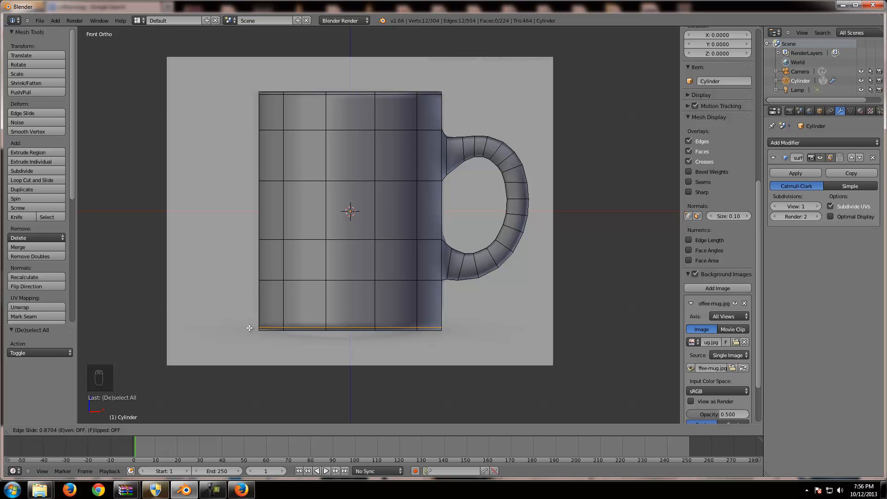
left_click(249, 329)
middle_click_drag(300, 338, 338, 240, "shift")
scroll(337, 240, "up", 5)
key("a")
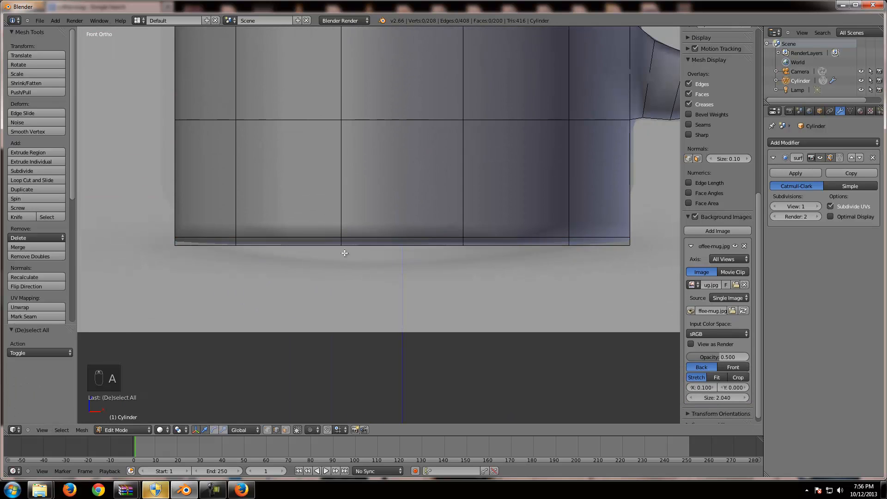
Return to Object Mode and examine the smoothed mug's base, rim and inner floor.
key("z")
key("z")
key("Tab")
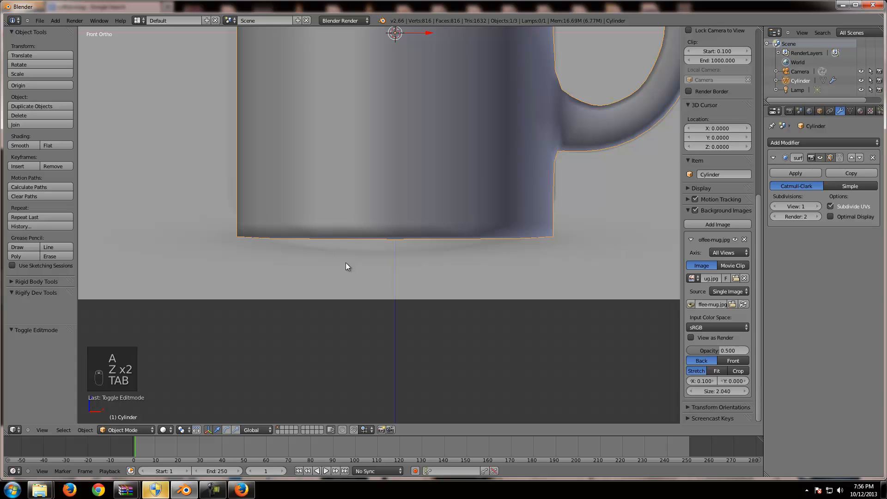
middle_click_drag(341, 268, 352, 341)
middle_click_drag(425, 177, 417, 284, "shift")
scroll(356, 233, "up", 3)
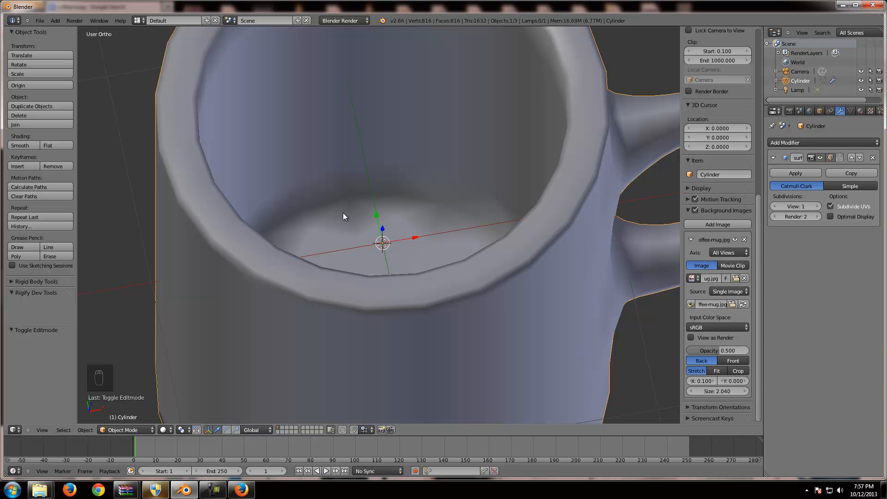
middle_click_drag(387, 223, 353, 201)
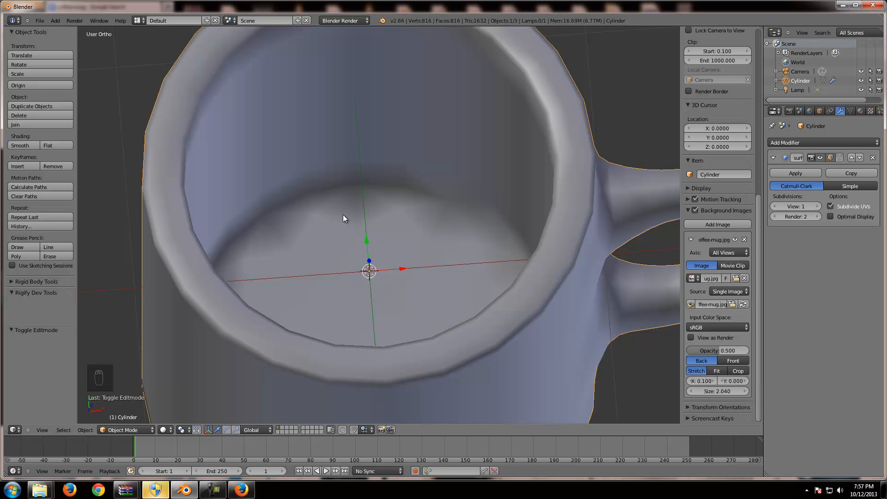
Raise the Subdivision Surface modifier's view subdivisions to 3 and check the whole mug.
left_click(819, 206)
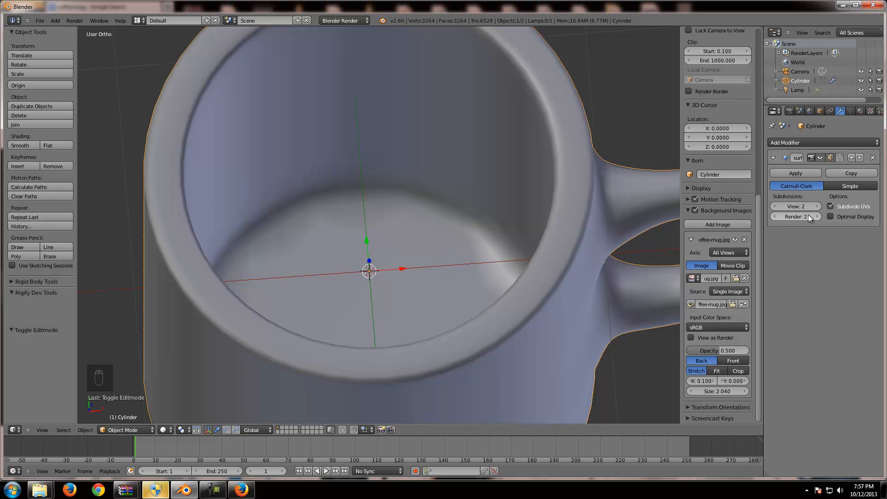
left_click(819, 206)
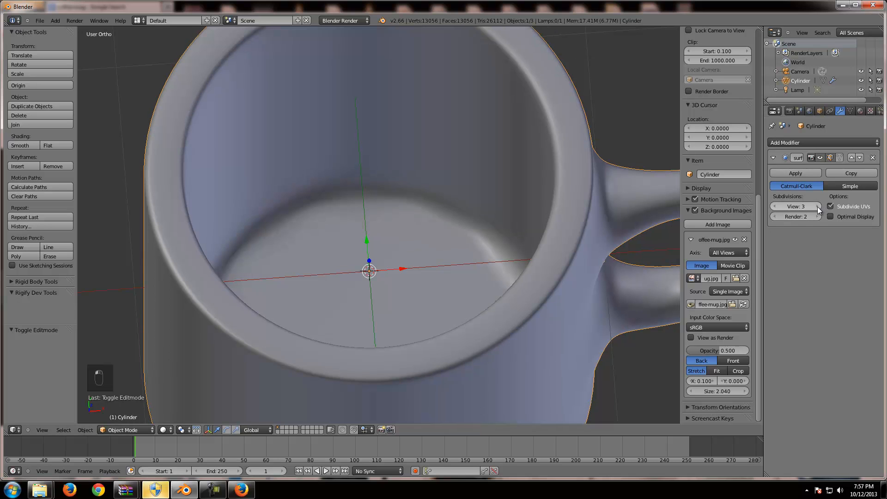
scroll(299, 262, "down", 5)
middle_click_drag(354, 314, 284, 270)
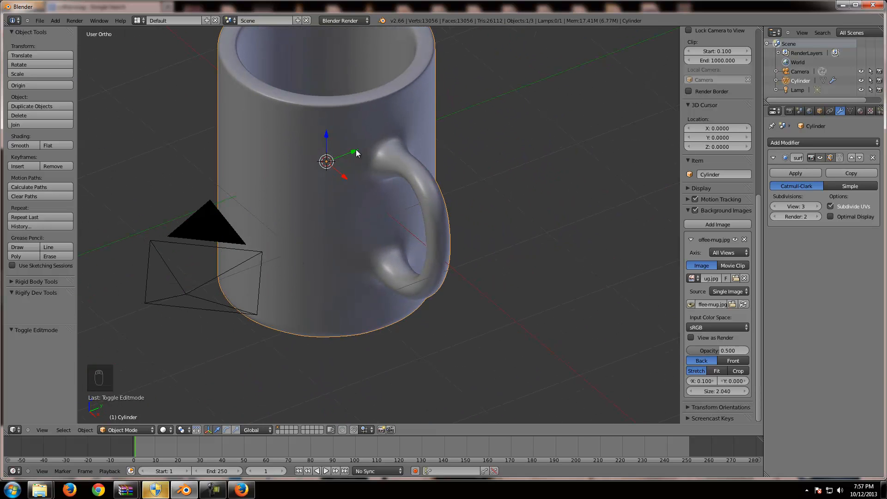
middle_click_drag(398, 163, 430, 242, "shift")
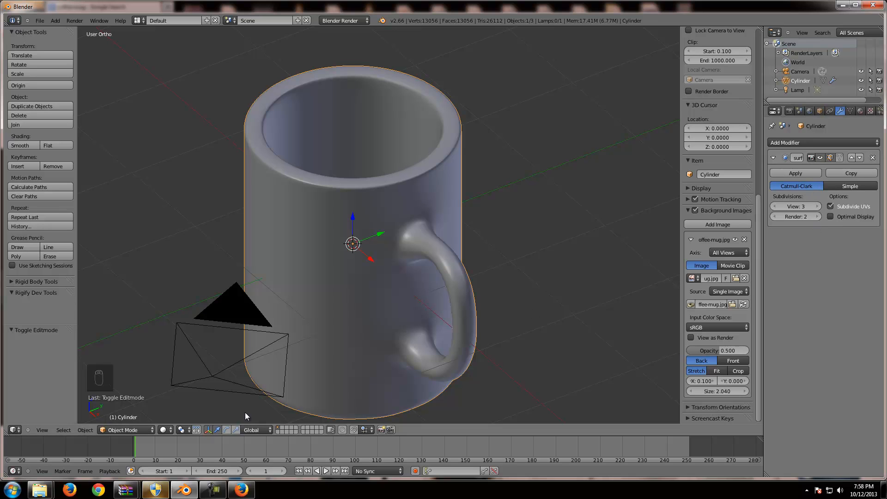
left_click(146, 430)
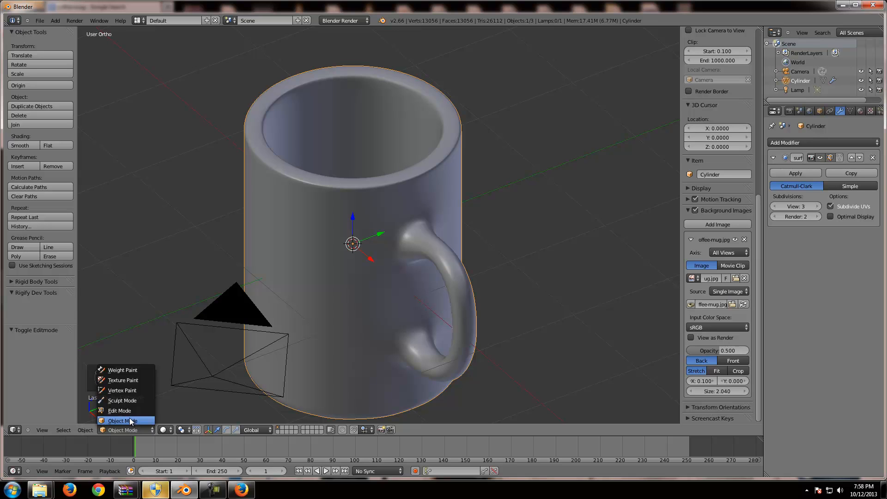
left_click(188, 395)
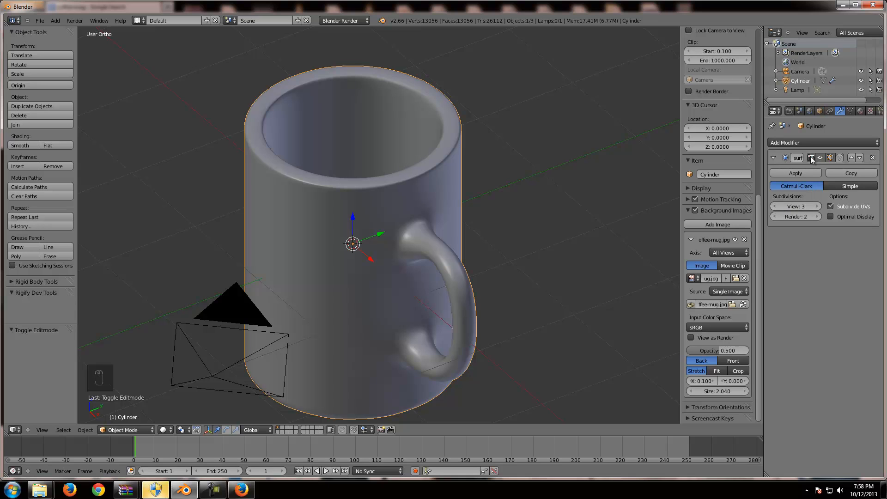
left_click(136, 429)
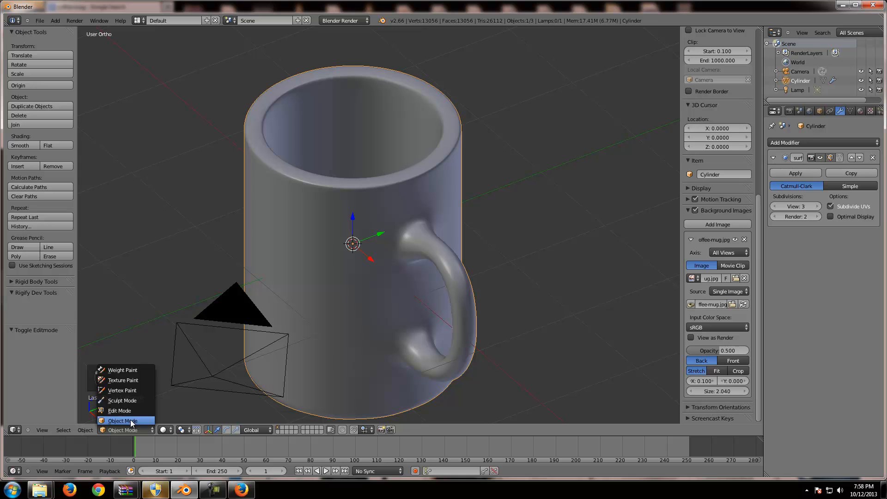
left_click(122, 420)
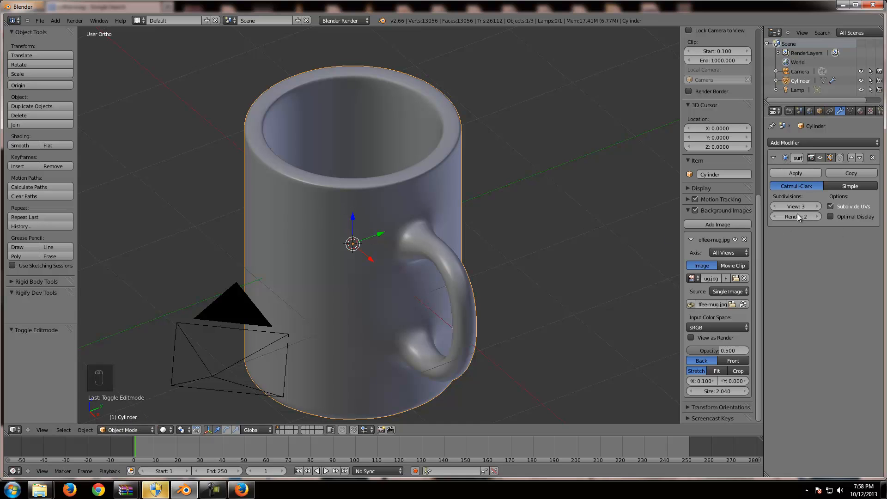
Switch to Edit Mode and compare view subdivisions 2 and 3, leaving the modifier at 3.
key("Tab")
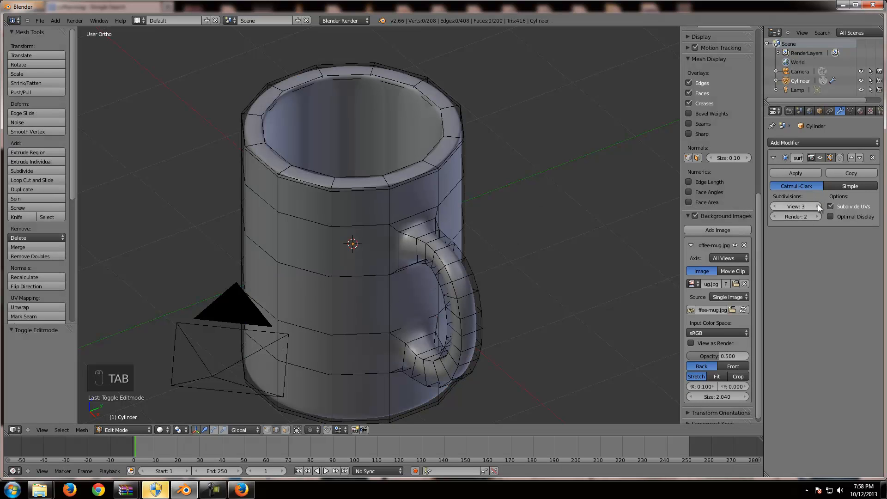
left_click(776, 208)
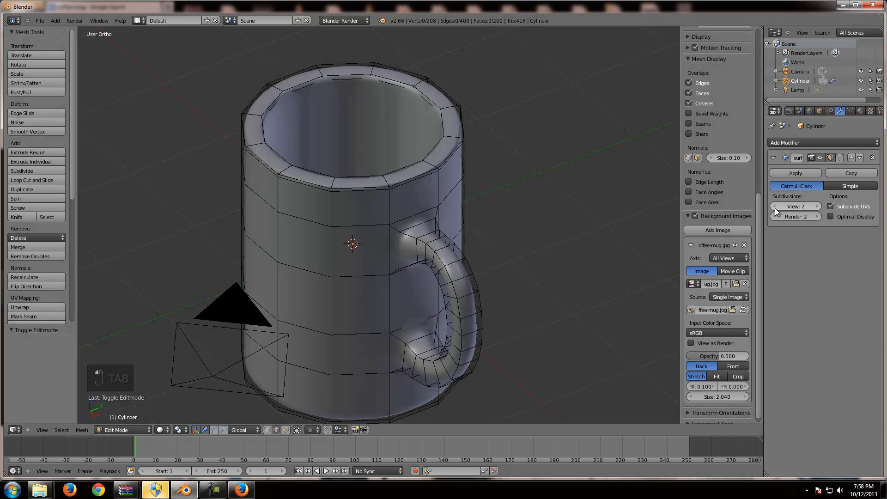
left_click(817, 207)
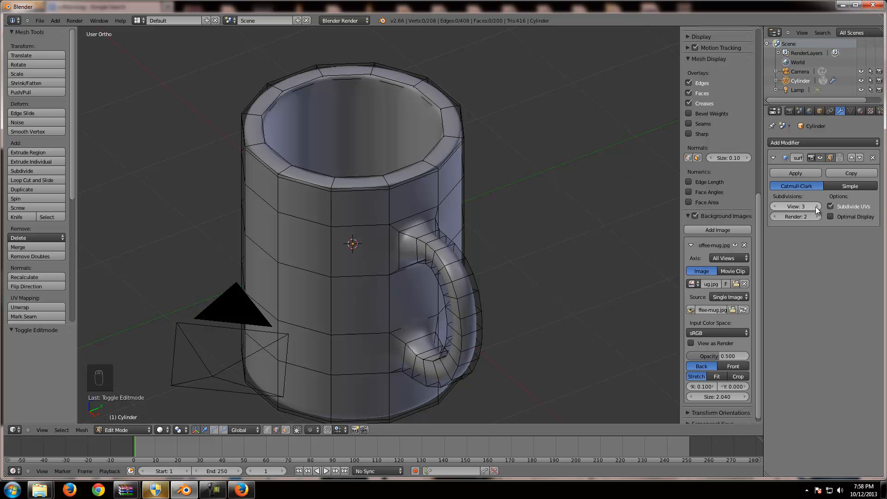
Examine the mug's rim in Edit Mode, switch to Object Mode, and inspect the smoothed handle joints and overall shape.
scroll(391, 174, "up", 6)
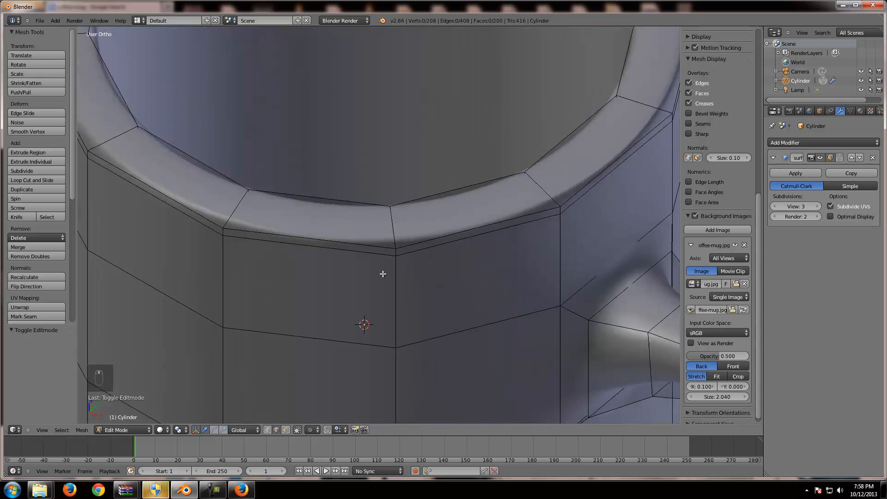
middle_click_drag(383, 275, 357, 273)
scroll(371, 239, "down", 4)
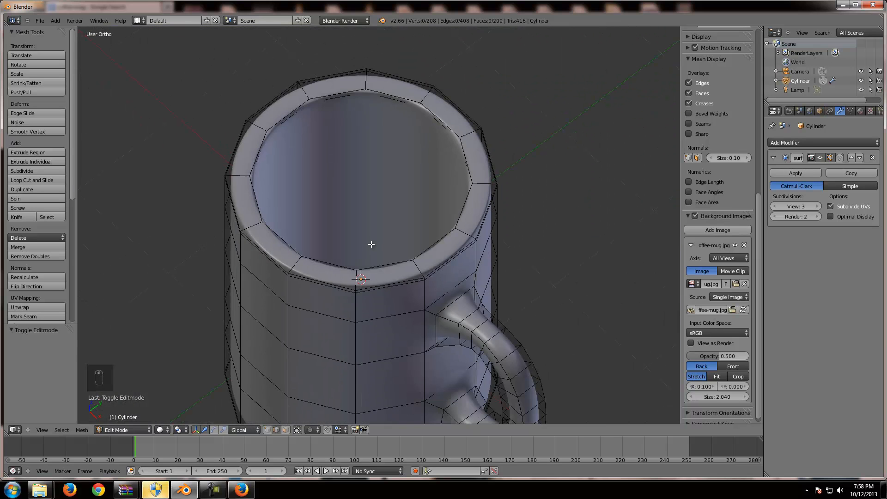
scroll(371, 244, "down", 2)
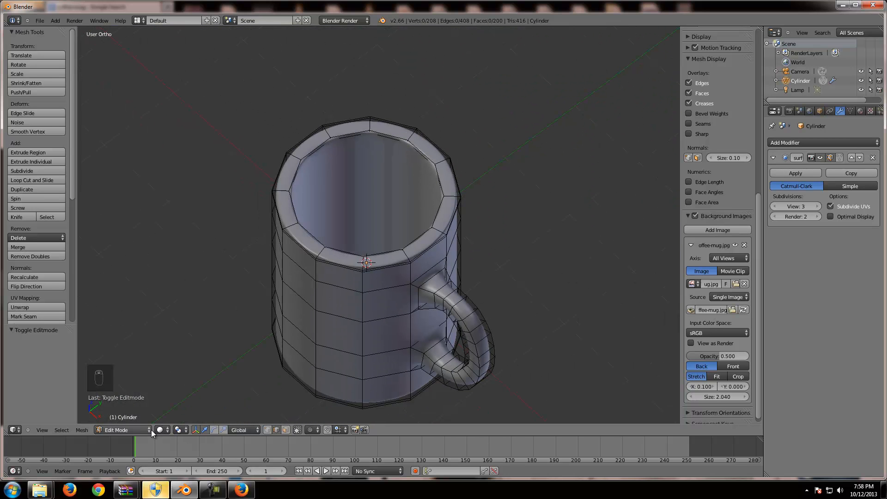
mouse_move(328, 271)
middle_mouse_down()
mouse_move(317, 231)
mouse_move(316, 269)
middle_mouse_up()
key("Tab")
scroll(324, 273, "up", 3)
scroll(351, 277, "up", 2)
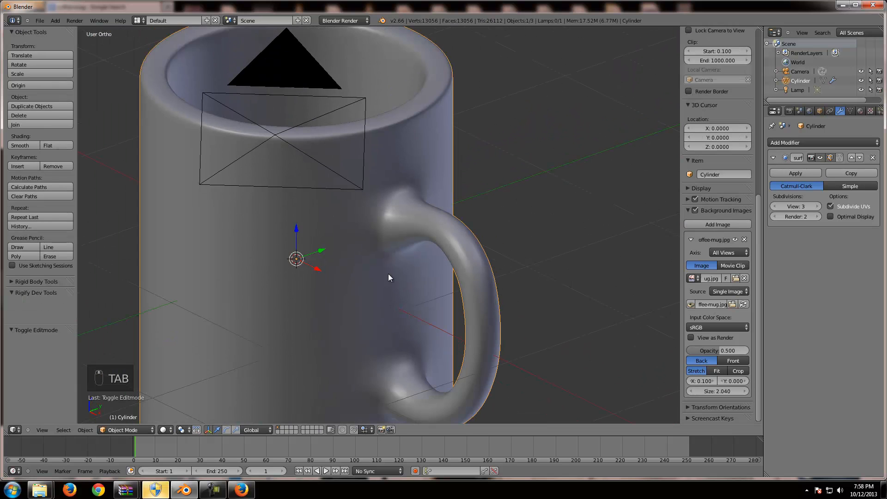
scroll(361, 279, "down", 5)
scroll(381, 271, "up", 2)
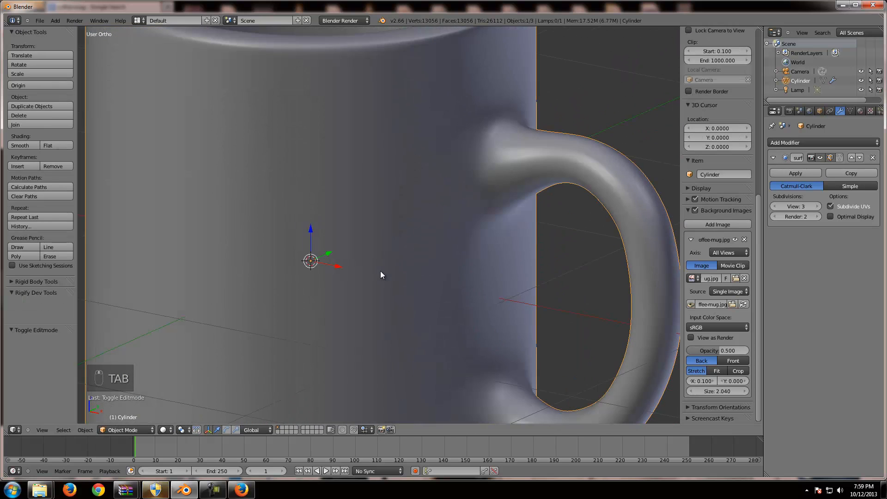
middle_click_drag(420, 195, 340, 274, "shift")
scroll(380, 229, "up", 3)
scroll(411, 238, "down", 2)
middle_click_drag(457, 281, 423, 251, "shift")
scroll(415, 143, "down", 2)
scroll(409, 274, "down", 6)
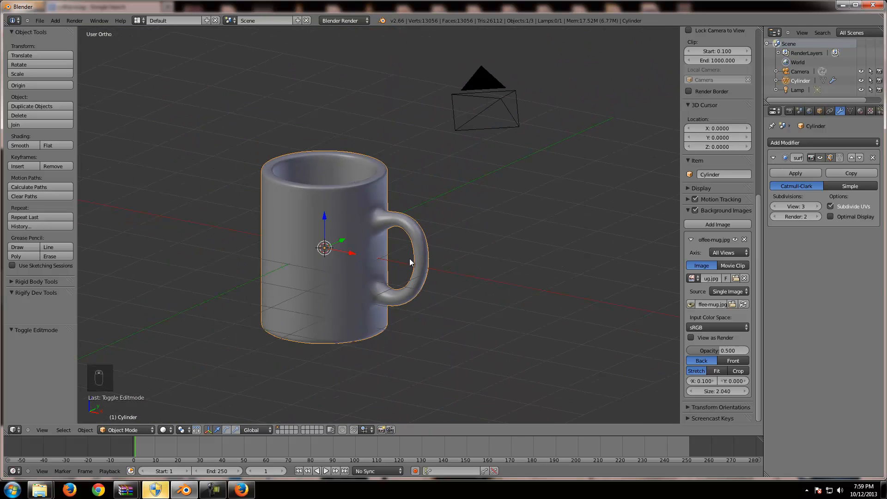
mouse_move(406, 281)
middle_mouse_down()
mouse_move(352, 293)
mouse_move(404, 277)
mouse_move(417, 283)
middle_mouse_up()
scroll(418, 283, "up", 1)
scroll(418, 283, "up", 4)
middle_click_drag(368, 247, 408, 244)
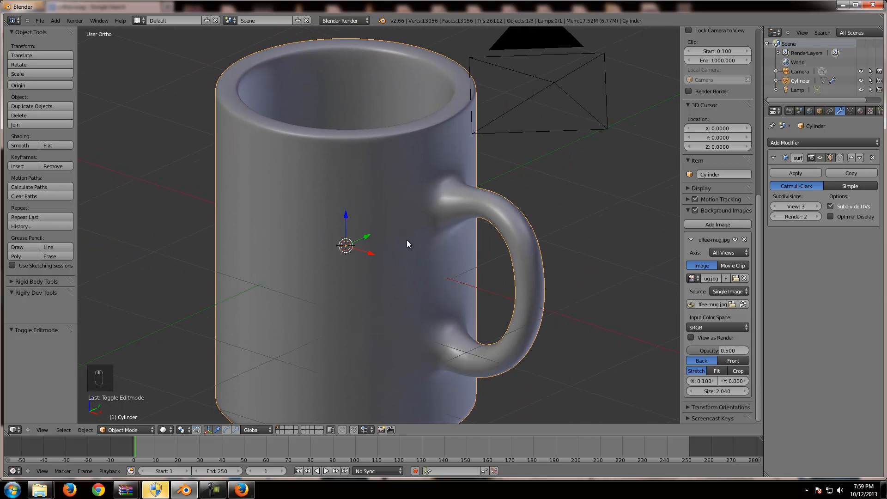
Return to Edit Mode and try a loop cut running along the handle's inner side and the adjoining wall.
key("Tab")
middle_click_drag(457, 216, 427, 208, "shift")
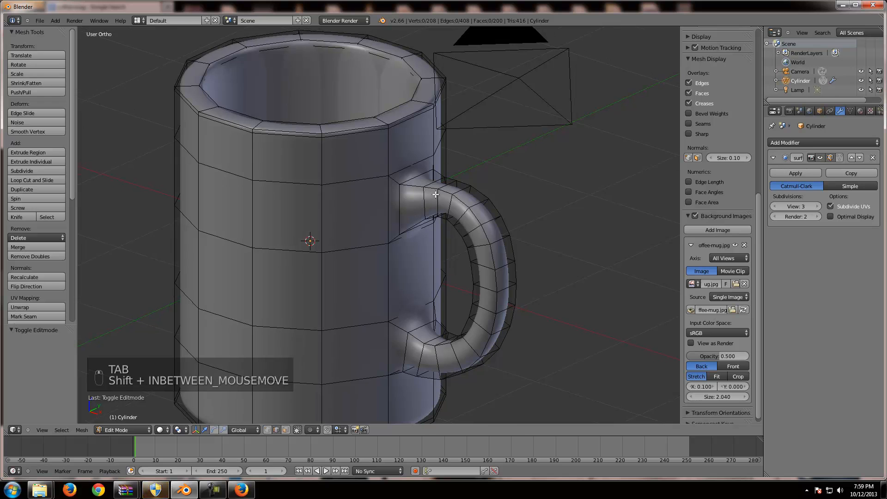
scroll(434, 174, "up", 3)
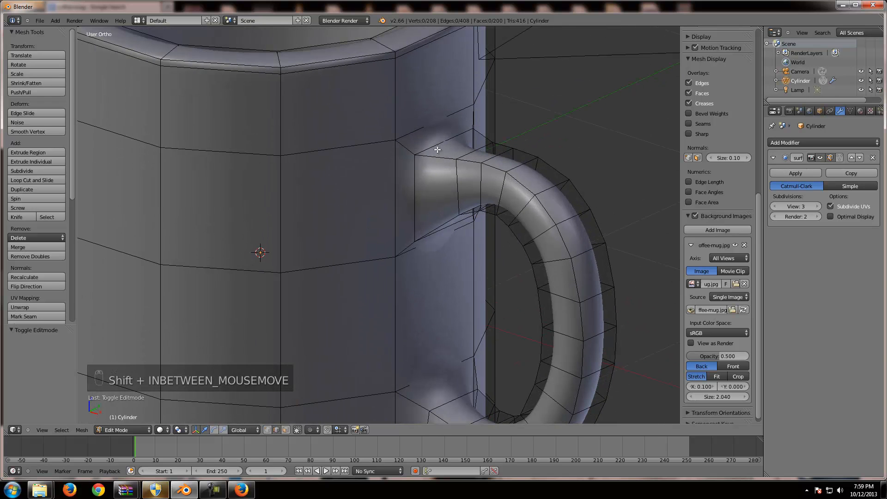
scroll(415, 170, "down", 4)
middle_click_drag(450, 228, 452, 254, "shift")
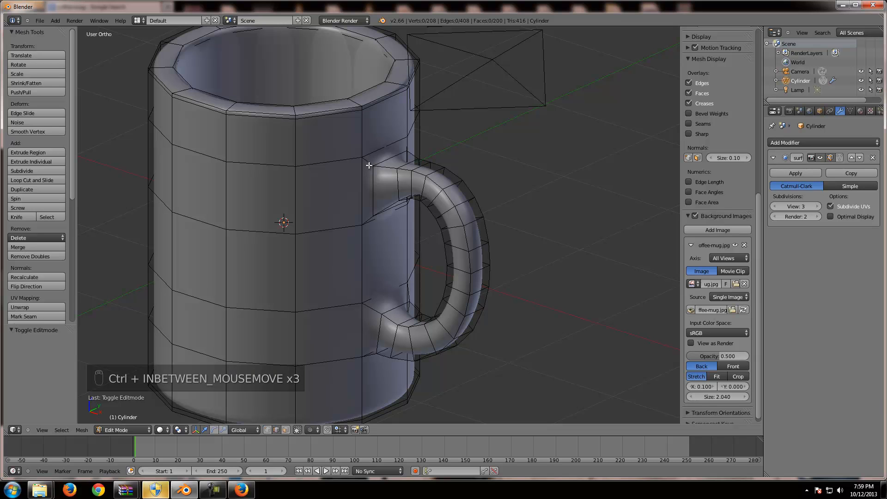
key("ctrl+r")
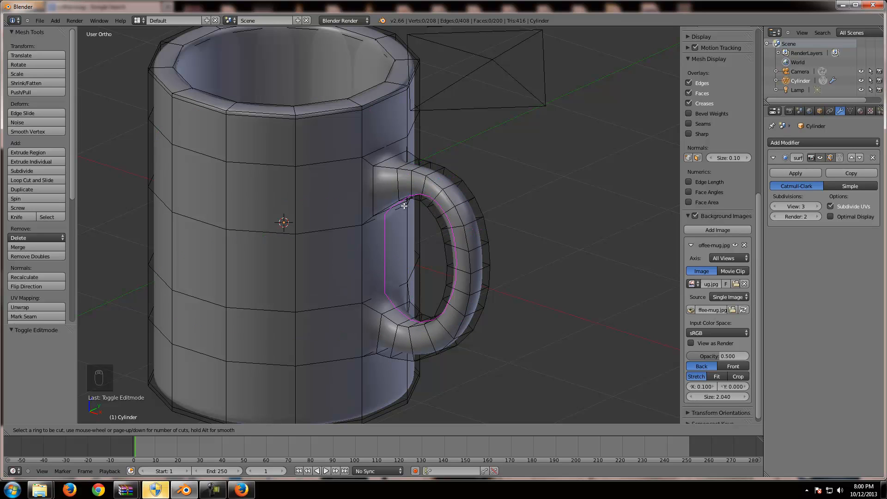
right_click(426, 258)
Add a loop cut around the handle's upper joint with the wall, slide it to about -0.71 toward the handle, and deselect it.
middle_click_drag(410, 252, 398, 291, "shift")
scroll(405, 266, "up", 3)
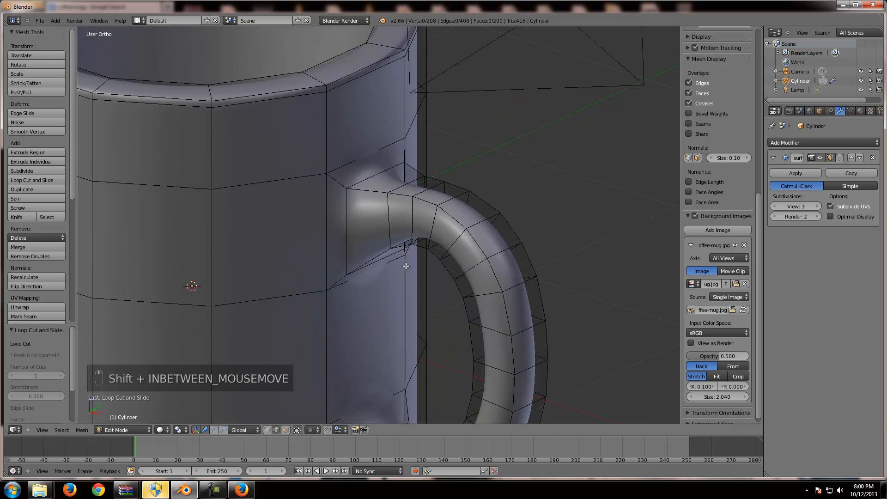
scroll(406, 265, "up", 3)
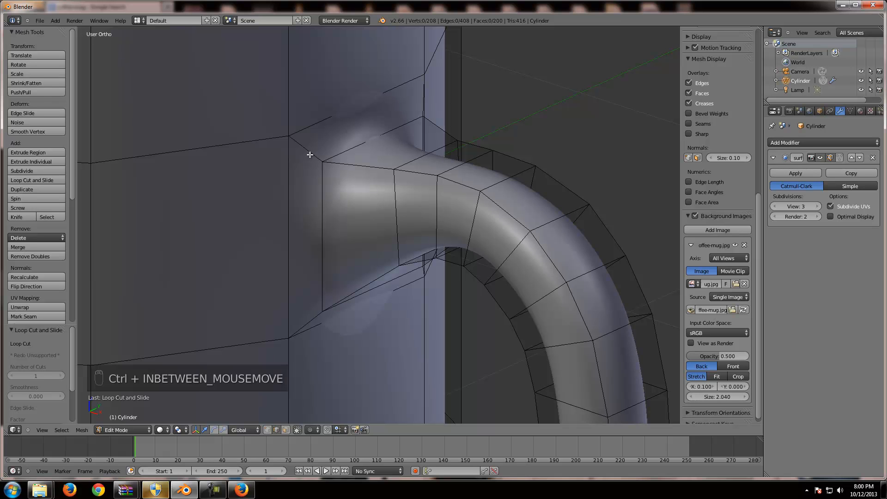
middle_click_drag(329, 186, 363, 183, "ctrl")
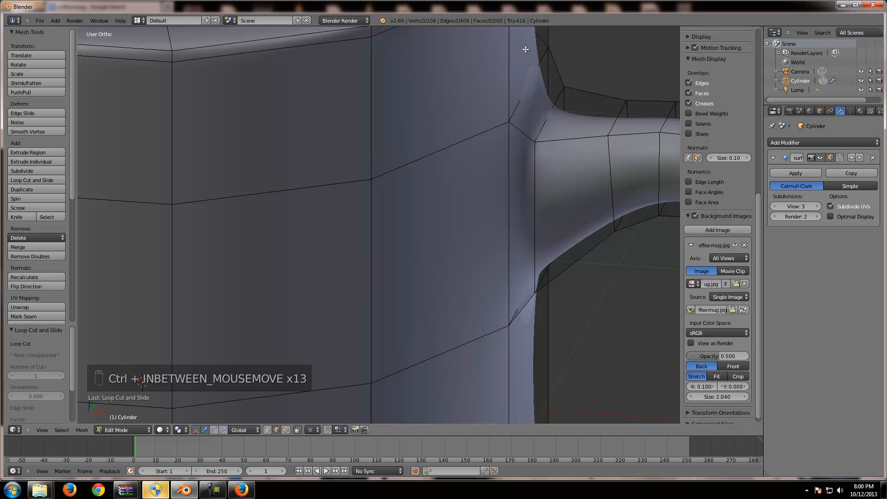
middle_click_drag(536, 179, 481, 190, "ctrl")
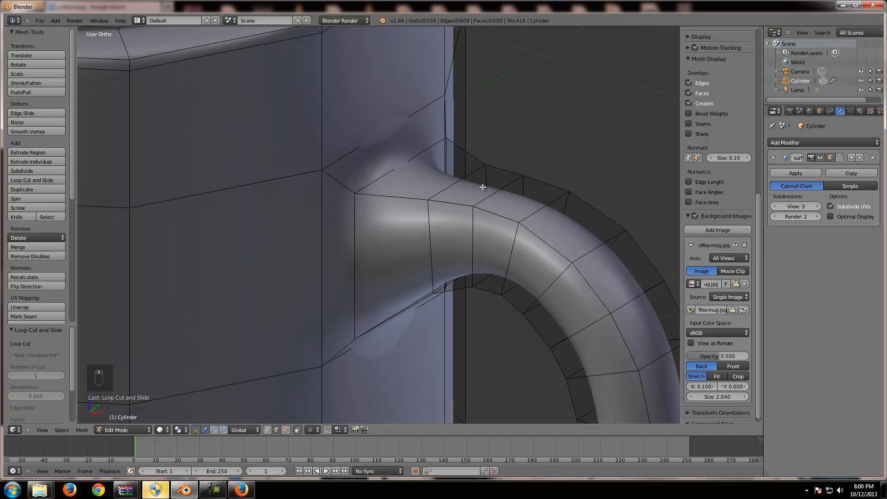
key("ctrl+r")
left_click(342, 183)
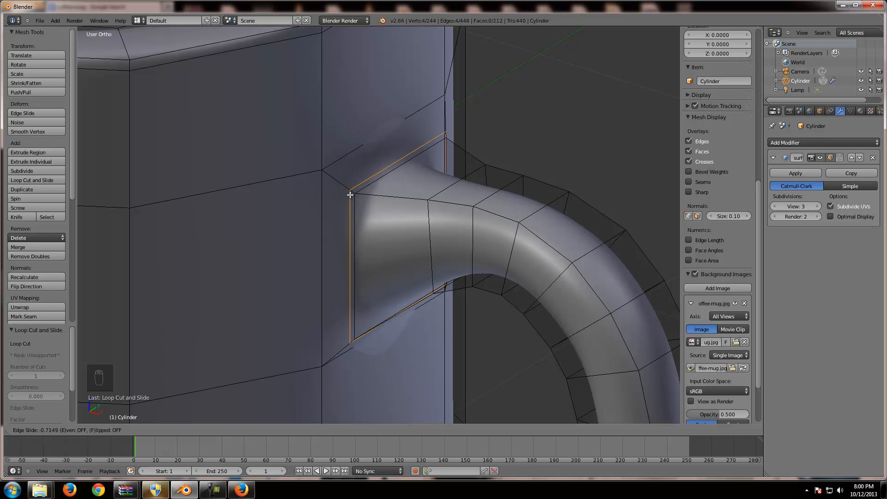
left_click(350, 195)
key("a")
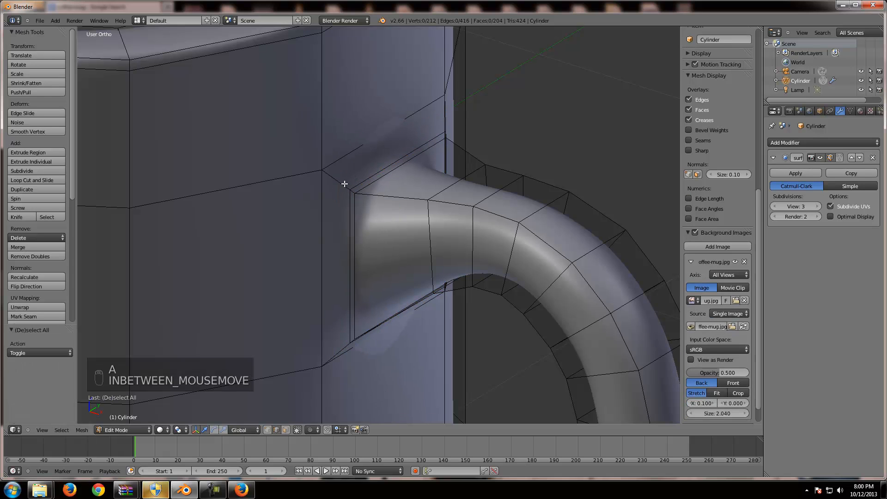
key("ctrl+r")
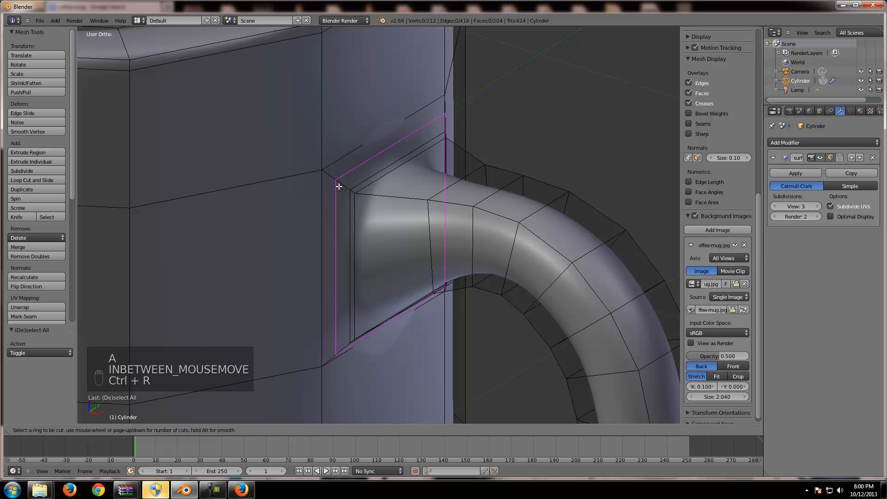
left_click(400, 197)
right_click(391, 194)
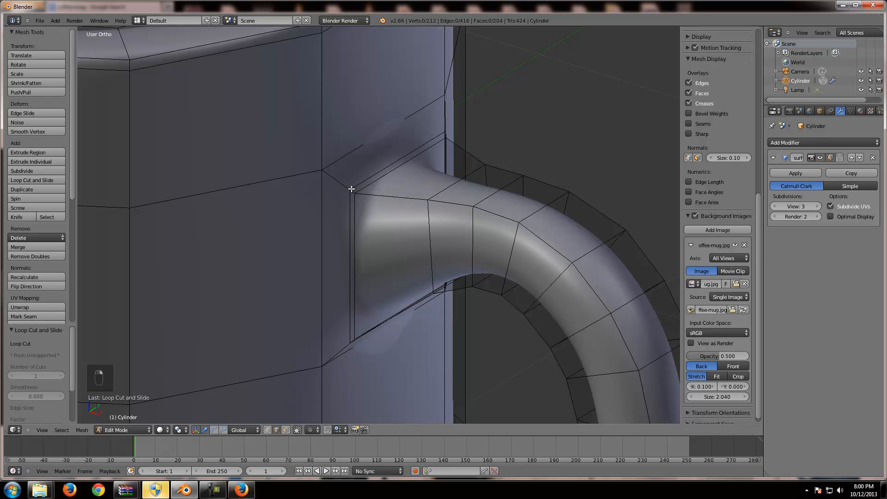
Switch to Object Mode and examine the handle's upper joint with the mug wall.
key("a")
key("Tab")
middle_click_drag(374, 290, 421, 273)
middle_click_drag(513, 270, 442, 413, "shift")
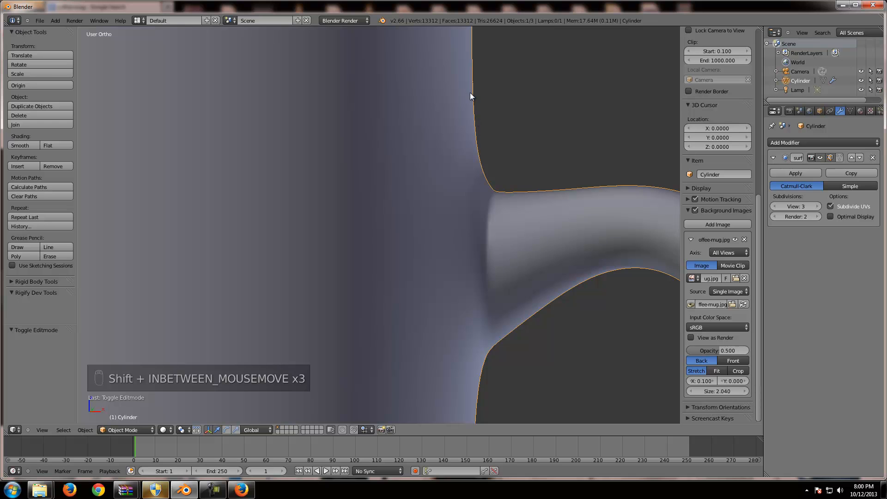
scroll(476, 209, "down", 3)
middle_click_drag(462, 245, 393, 213, "shift")
middle_click_drag(393, 262, 356, 221, "shift")
Return to Edit Mode at the upper handle joint and deselect the whole mesh.
key("Tab")
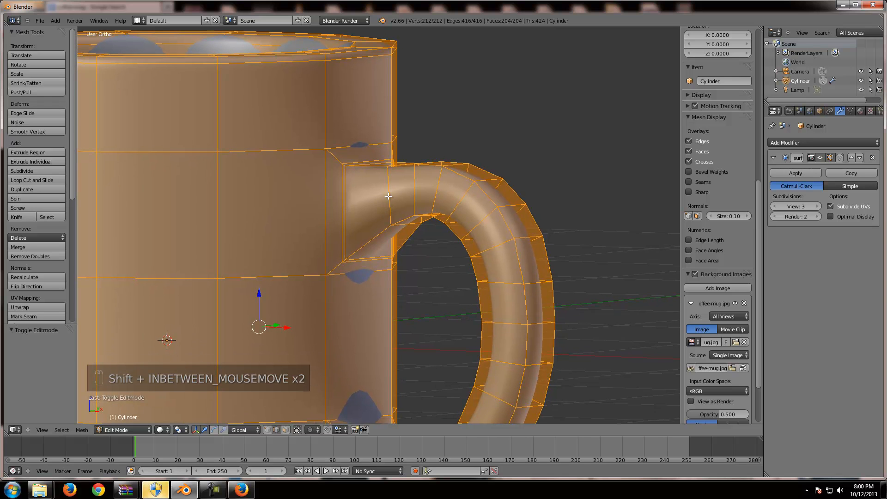
middle_click_drag(371, 227, 417, 256)
scroll(418, 255, "up", 2)
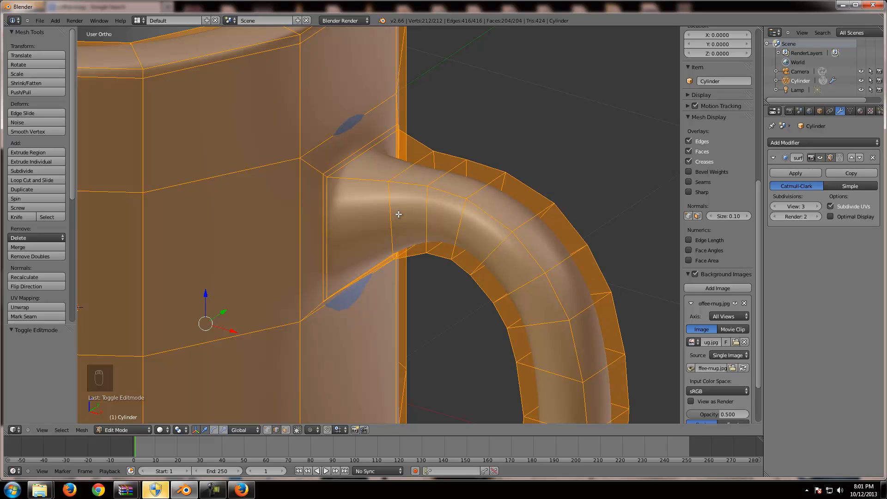
scroll(396, 213, "up", 2)
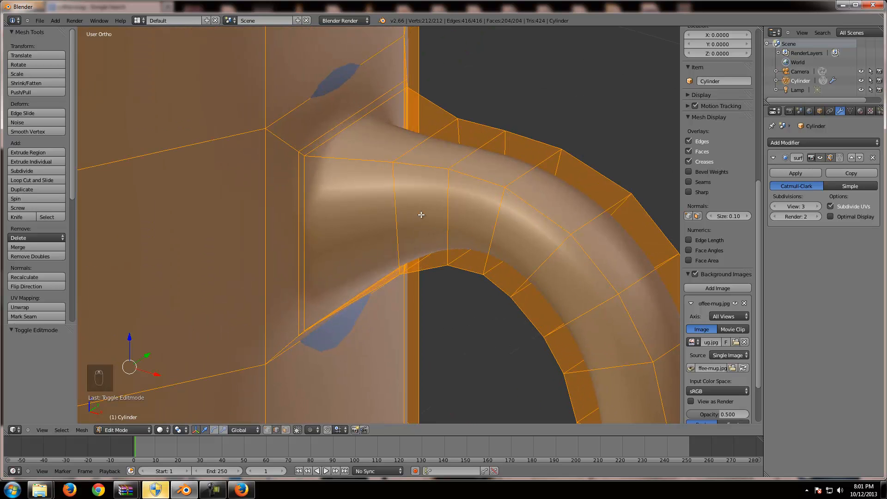
key("a")
Add a loop cut along the handle's side and slide it to about 0.94, close to the handle's outer edge.
key("ctrl+r")
left_click(396, 204)
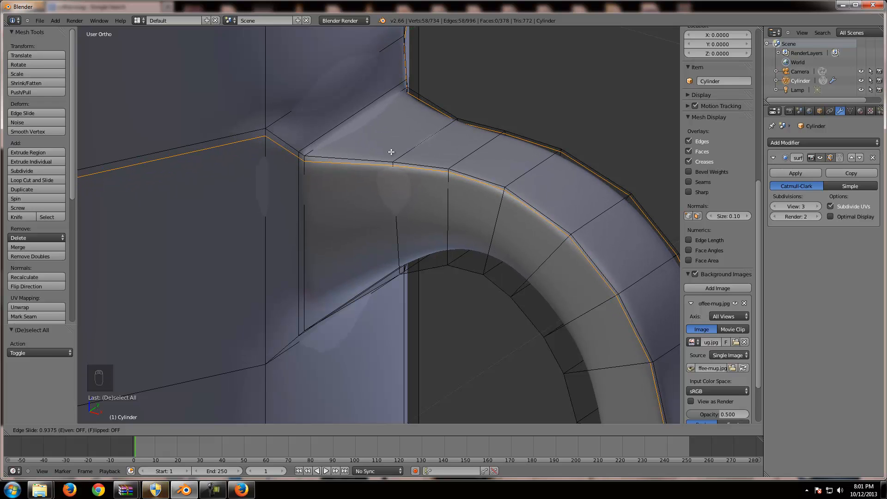
left_click(391, 152)
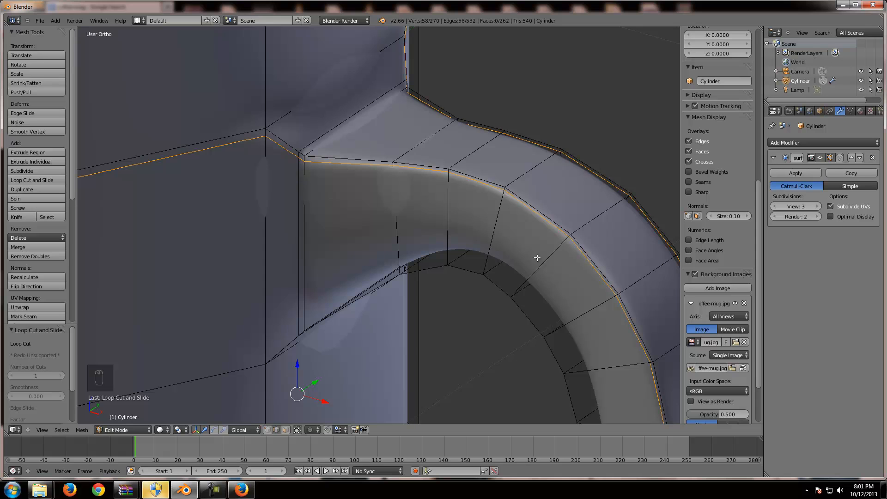
scroll(538, 257, "down", 6)
middle_click_drag(434, 310, 323, 315)
scroll(365, 182, "up", 3)
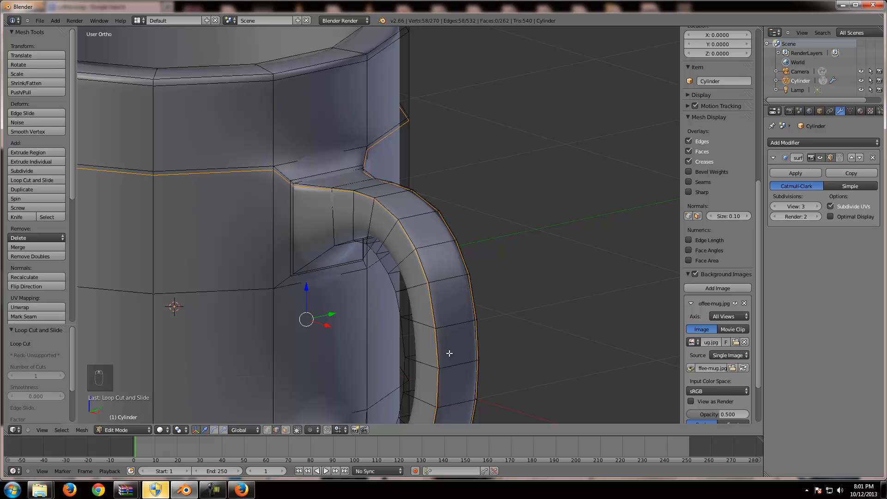
Add a second loop cut along the handle's side, slide it to about 0.93 near the inner edge, and deselect it.
middle_click_drag(448, 353, 425, 292)
scroll(460, 280, "up", 4)
middle_click_drag(428, 236, 365, 226)
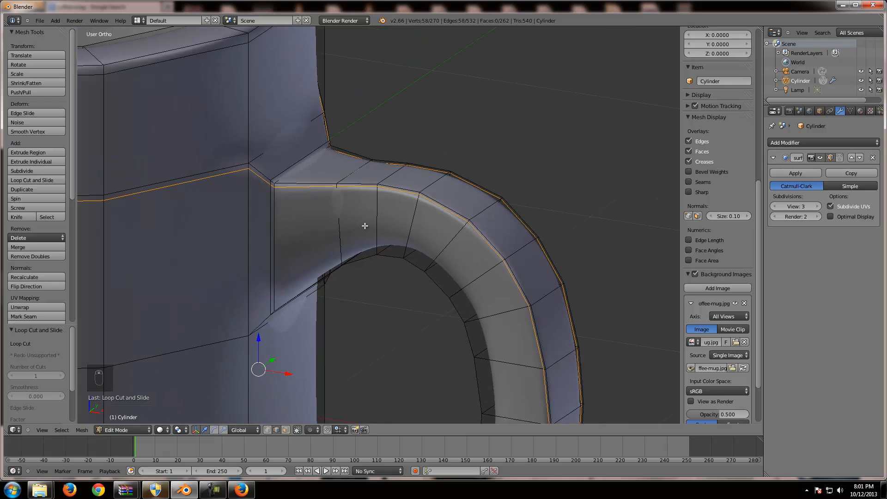
key("ctrl+r")
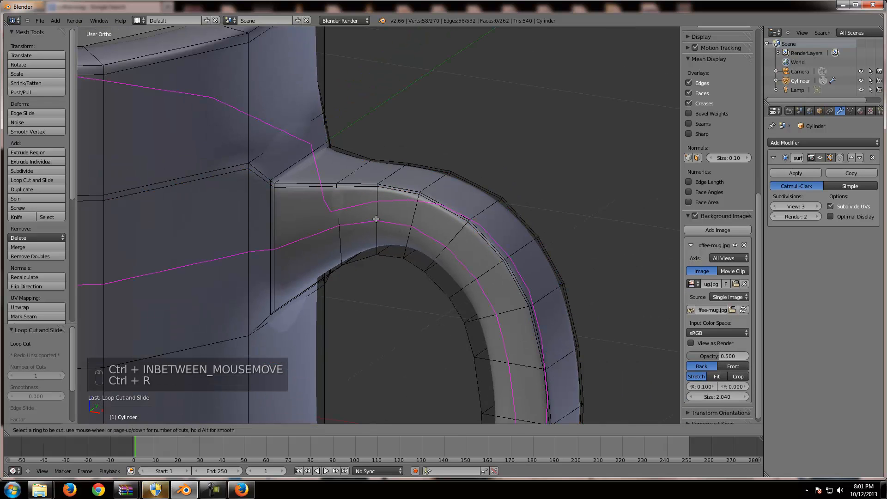
left_click(377, 219)
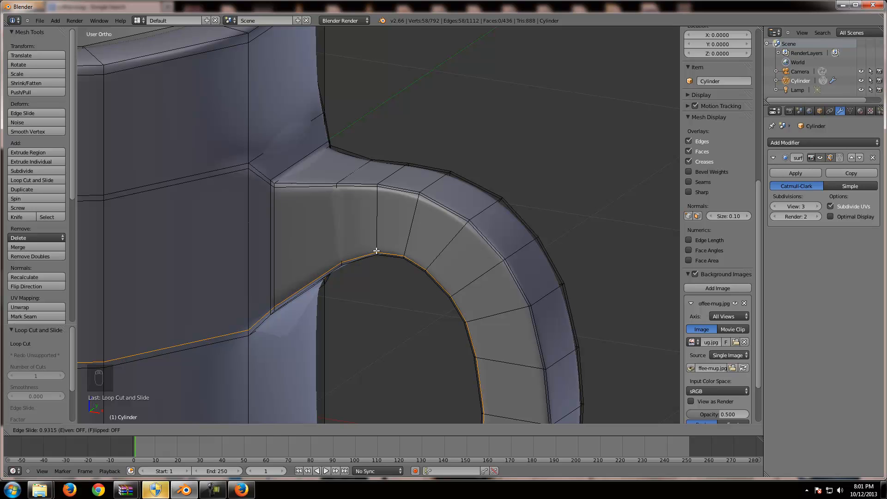
left_click(377, 251)
key("a")
middle_click_drag(396, 287, 438, 287)
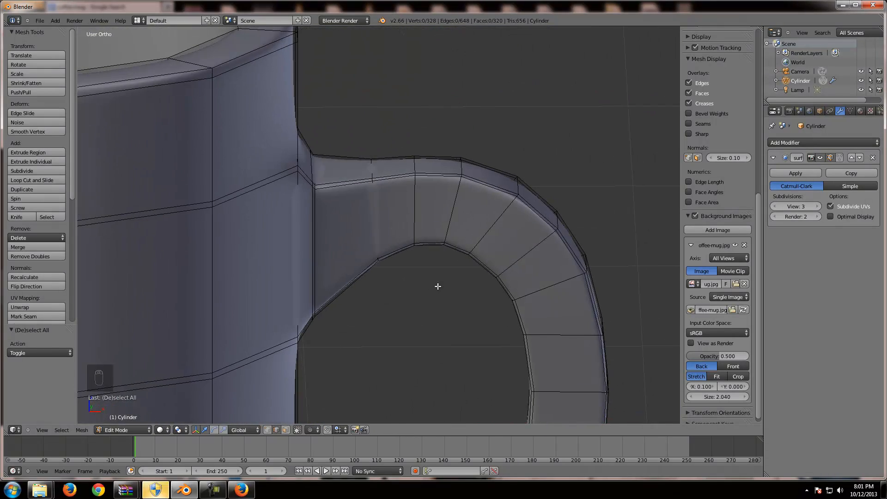
Undo the two loop cuts made along the handle's side.
key("ctrl+z")
key("ctrl+z")
key("ctrl+z")
scroll(448, 279, "down", 3)
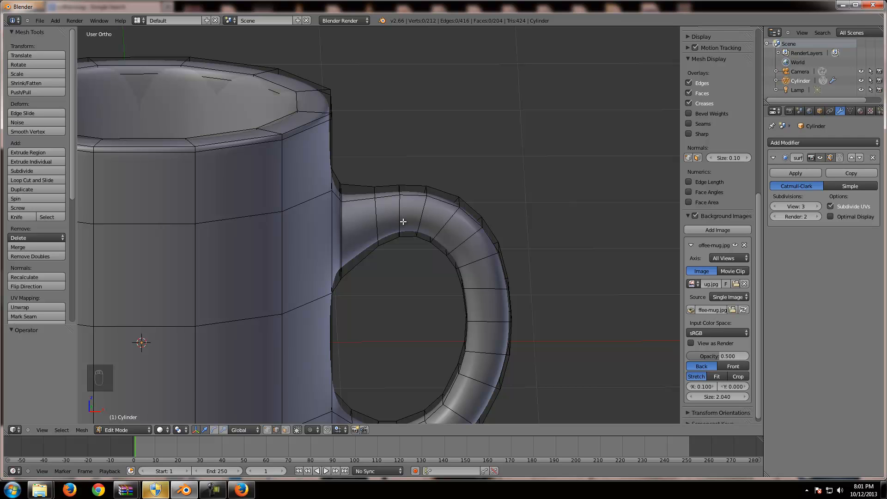
key("ctrl+r")
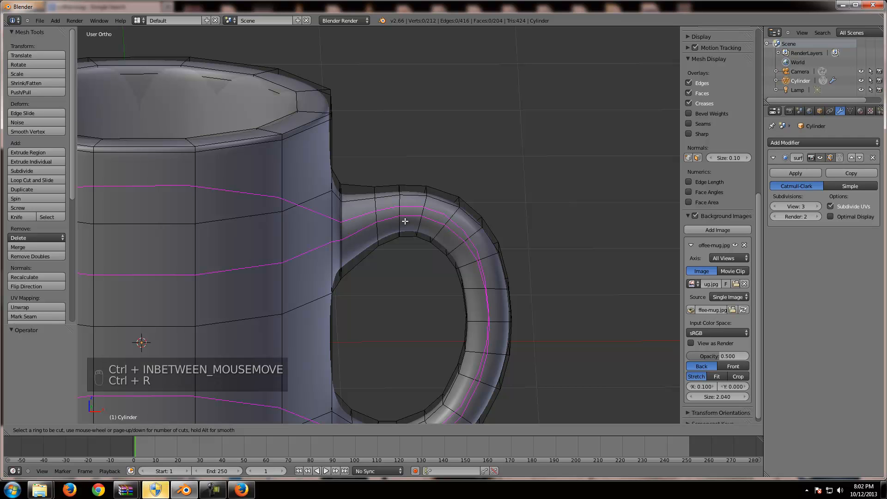
left_click(375, 233)
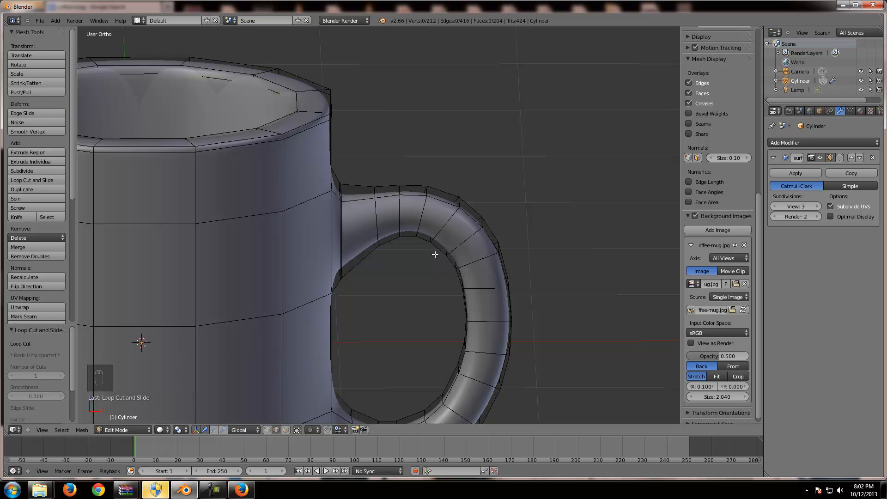
Examine the whole handle and its upper joint from the opposite side of the mug.
scroll(410, 268, "down", 5)
scroll(410, 263, "up", 6)
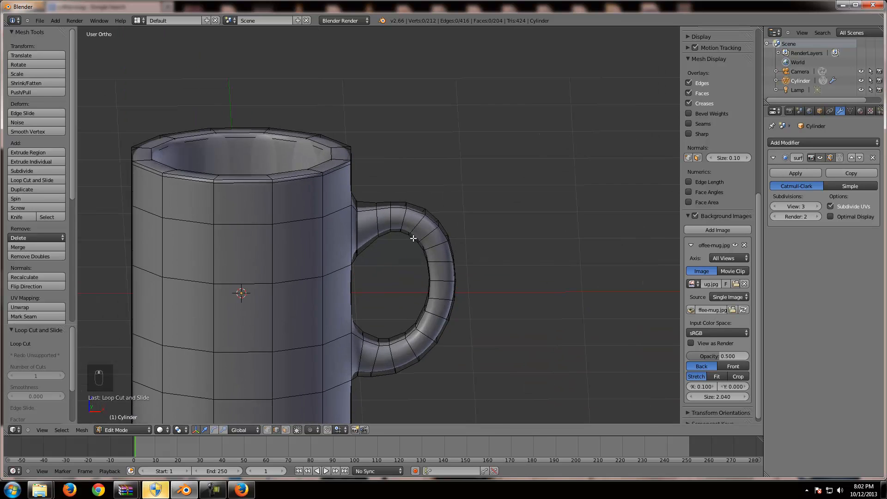
scroll(412, 273, "down", 5)
middle_click_drag(423, 283, 238, 301)
scroll(345, 283, "up", 8)
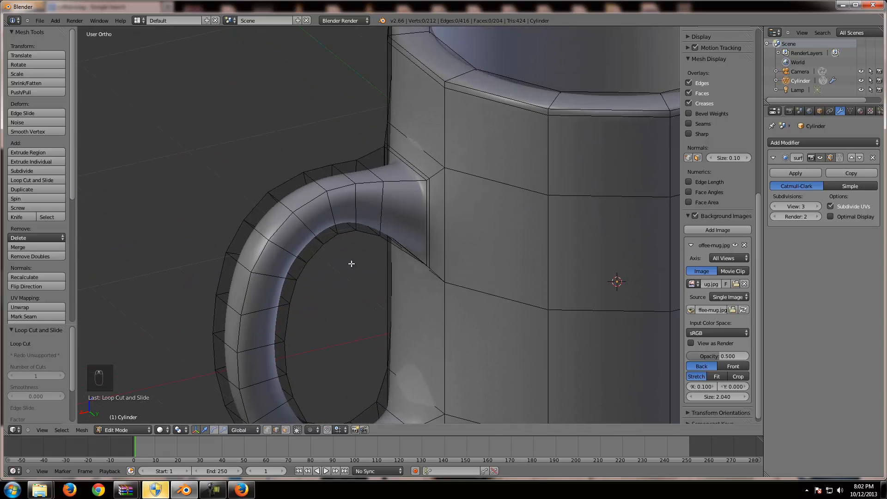
Examine the whole mug and its handle joints from several sides.
scroll(361, 321, "down", 7)
scroll(430, 333, "down", 1)
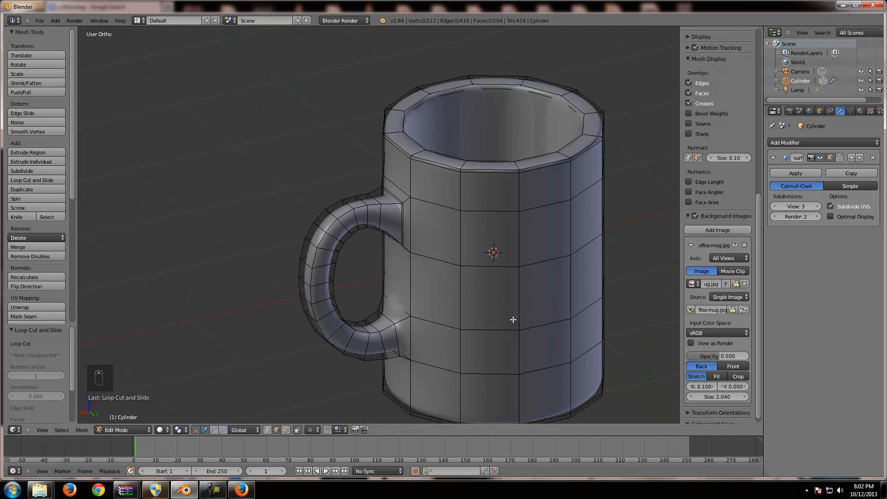
scroll(283, 309, "down", 5)
key("a")
key("a")
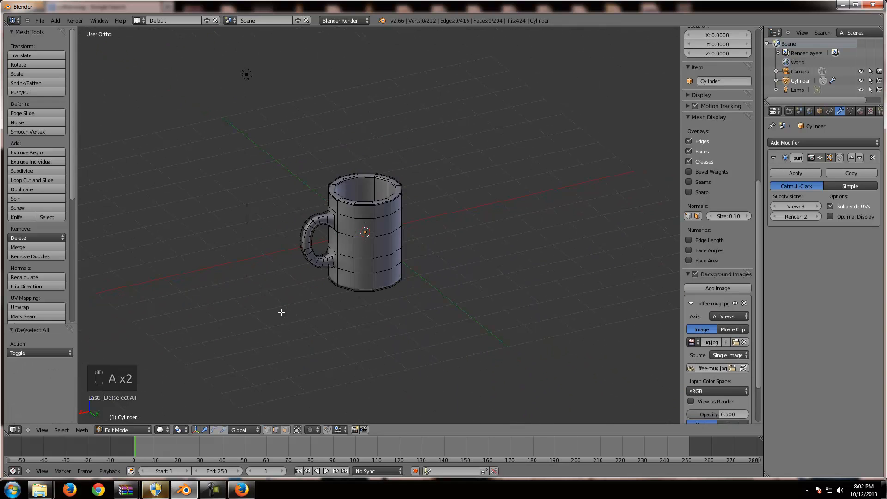
scroll(283, 310, "up", 4)
scroll(284, 310, "up", 1)
middle_click_drag(314, 343, 420, 319)
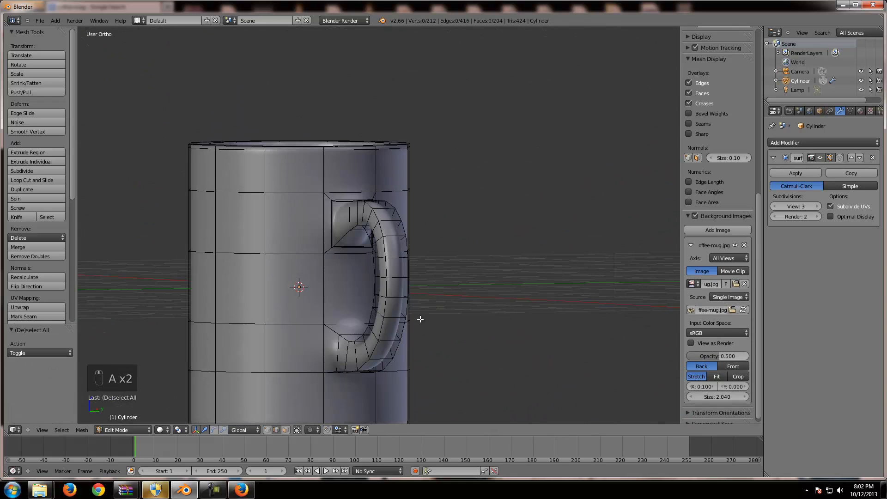
middle_click_drag(299, 294, 489, 273, "shift")
scroll(462, 280, "down", 3)
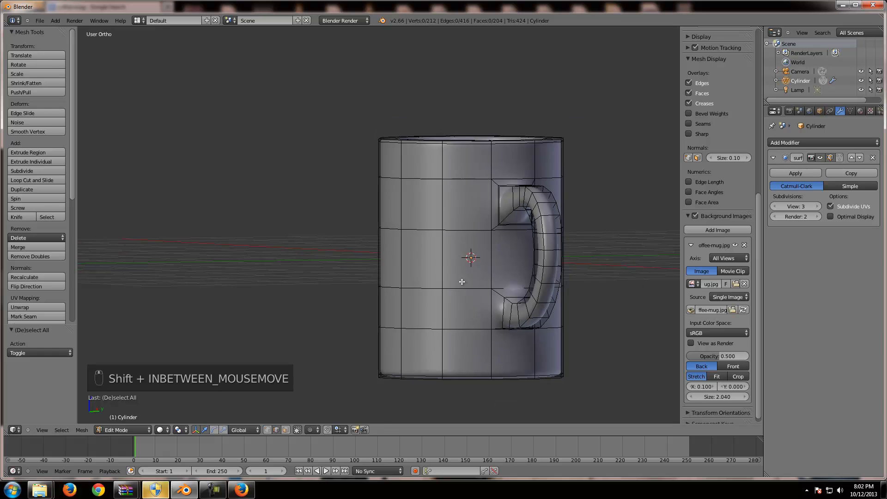
Return the mug to Object Mode and check it from above and from the front against the reference image.
key("Tab")
middle_click_drag(360, 255, 400, 331)
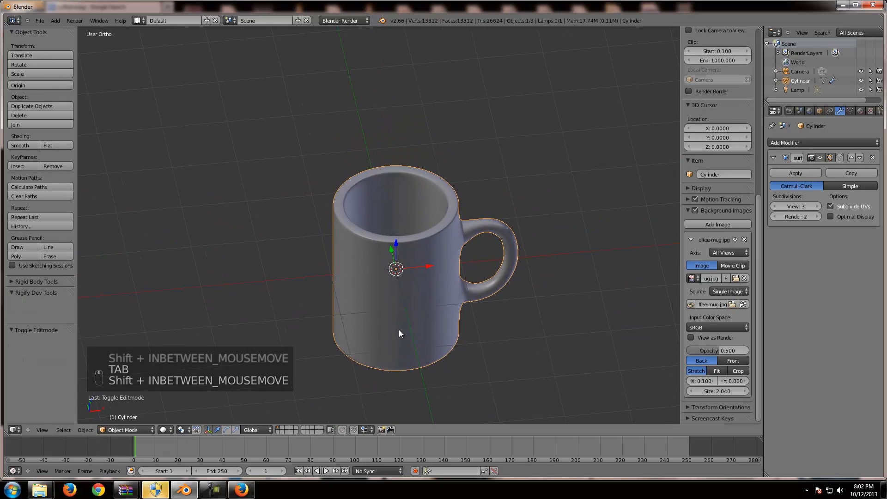
scroll(471, 260, "up", 4)
scroll(470, 260, "down", 5)
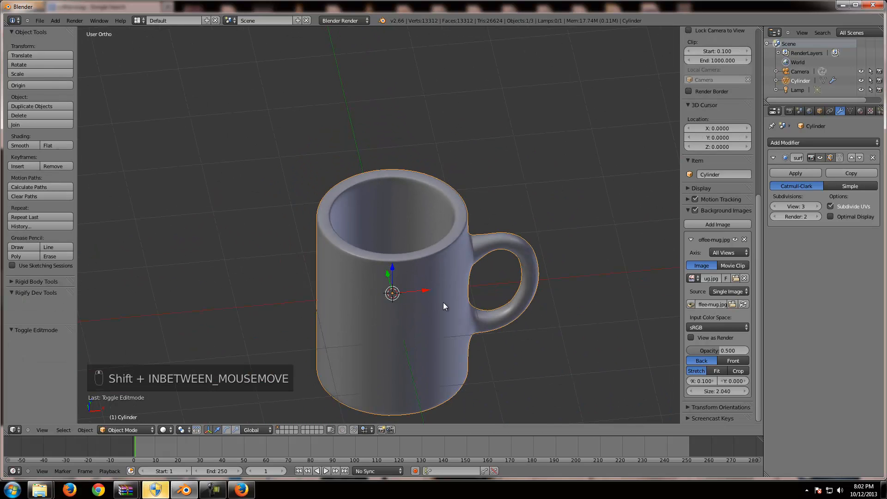
key("KP_1")
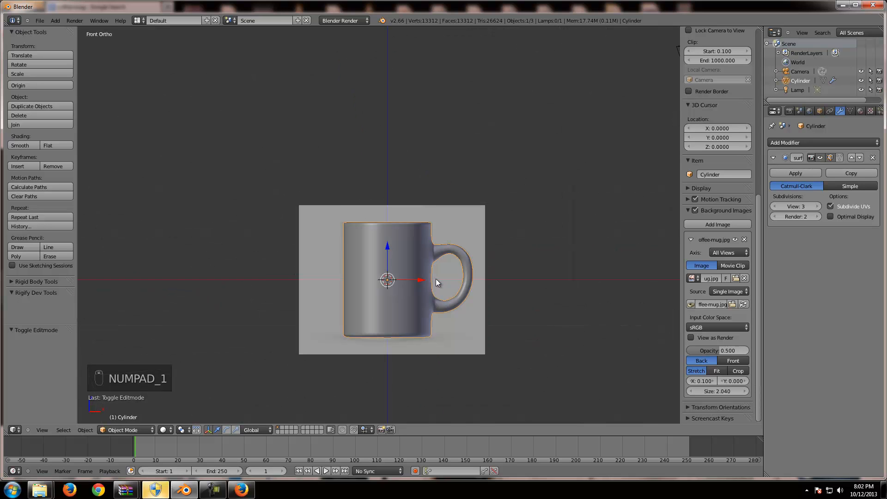
Deselect the mug, add a cube mesh and move it about -4.423 along X, beside the mug.
key("a")
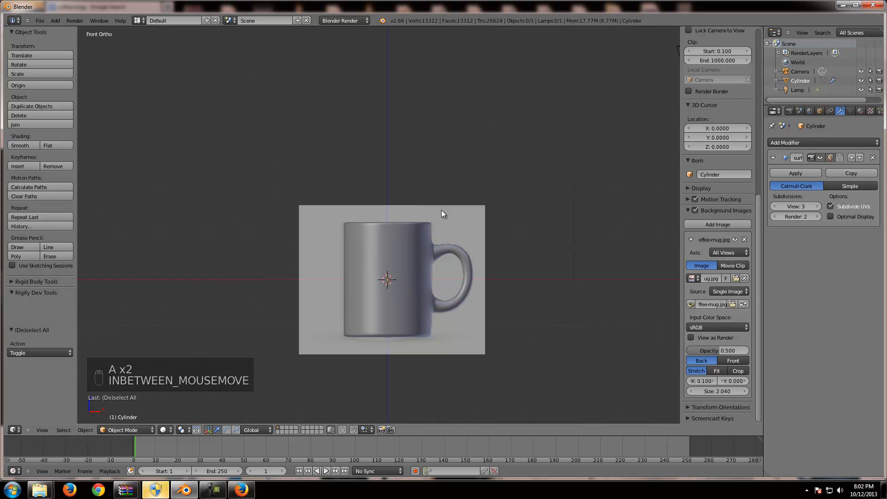
middle_click_drag(394, 226, 542, 209, "shift")
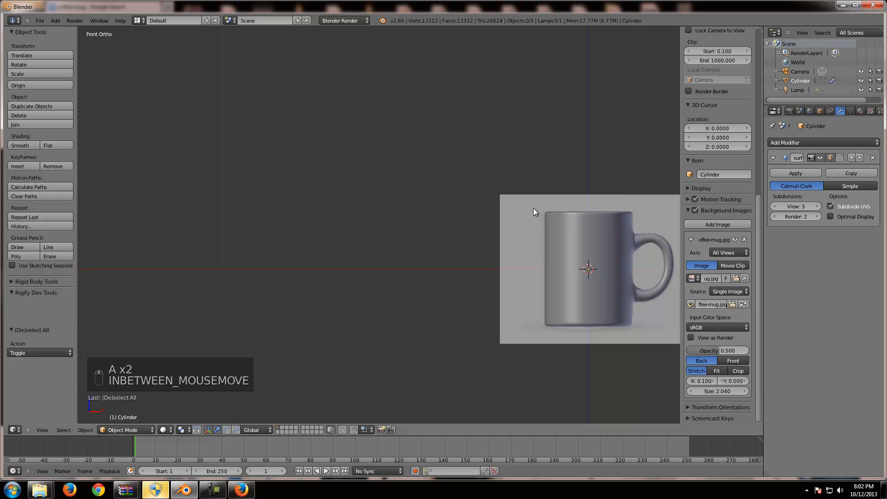
middle_click_drag(581, 244, 459, 217, "shift")
key("shift+a")
mouse_move(468, 212)
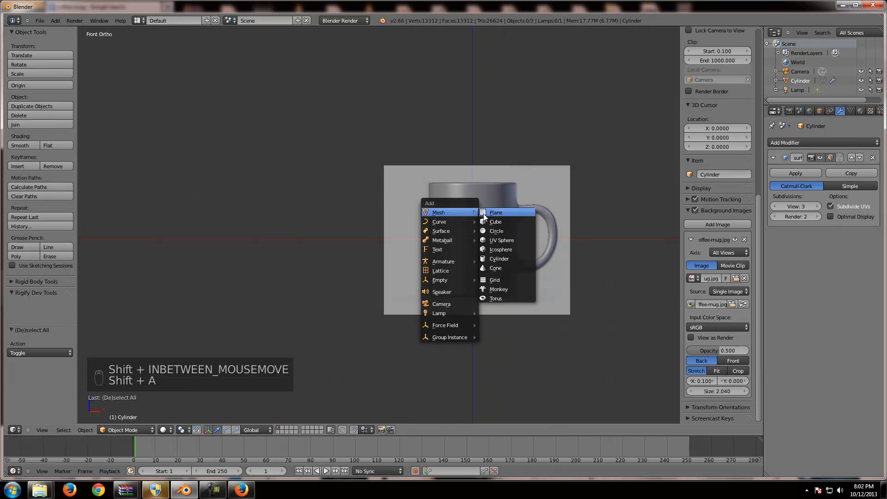
left_click(517, 221)
key("g")
left_click(326, 215)
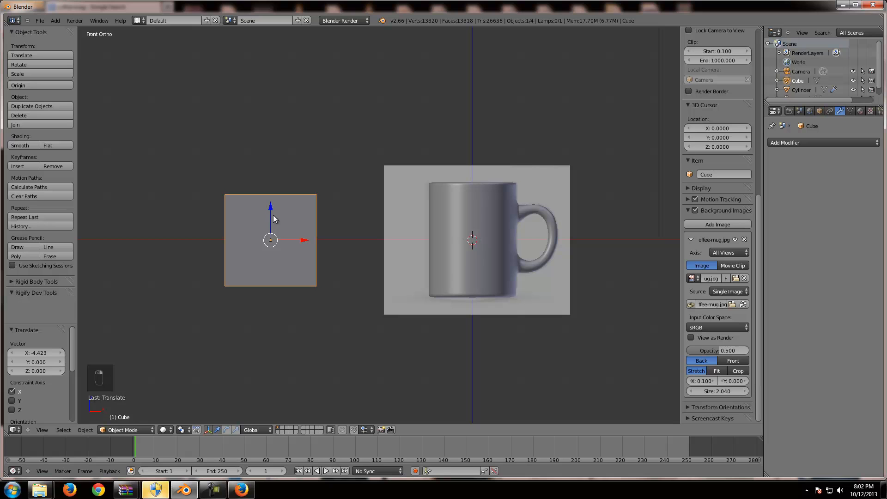
Add a Subdivision Surface modifier to the cube and return to the front view.
left_click(56, 21)
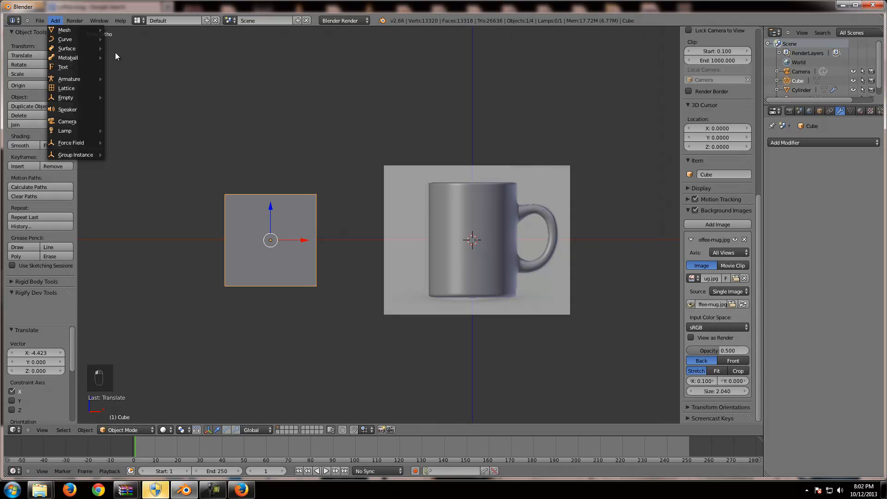
left_click(828, 141)
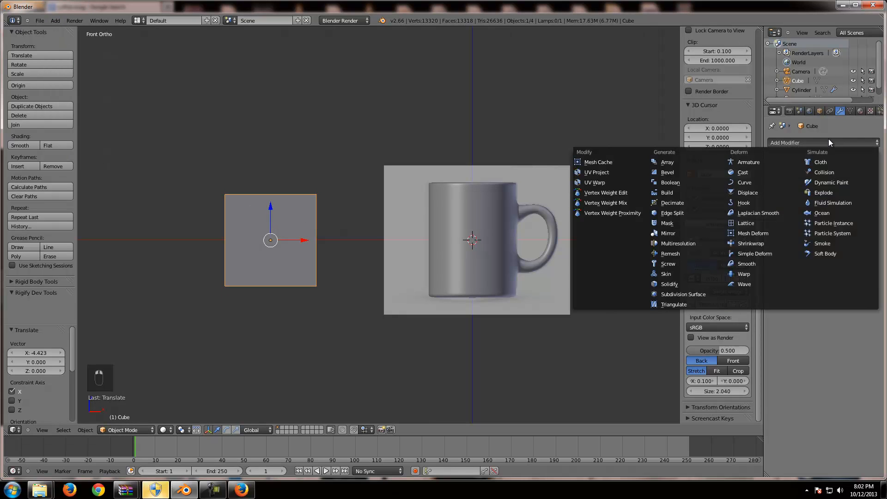
left_click(687, 296)
middle_click_drag(269, 221, 431, 231)
key("KP_1")
In Edit Mode, add two loop cuts to the cube, sliding one close to each of its X ends, to about 0.96.
scroll(431, 231, "up", 1)
key("Tab")
scroll(431, 232, "up", 2)
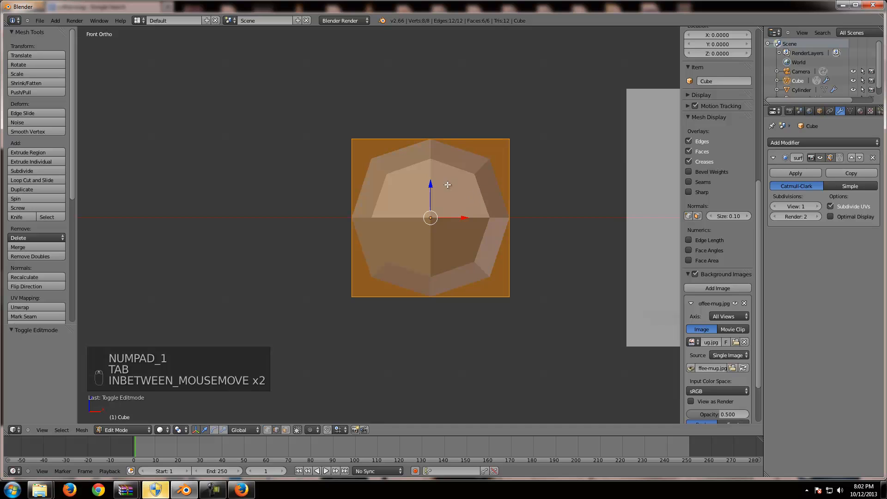
scroll(431, 139, "down", 1, "ctrl")
key("ctrl+r")
left_click(431, 139)
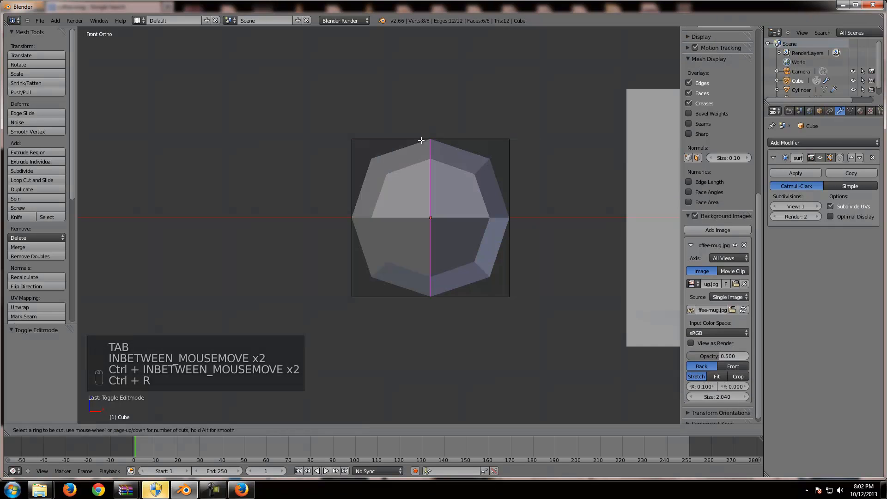
left_click(353, 132)
key("ctrl+r")
left_click(396, 139)
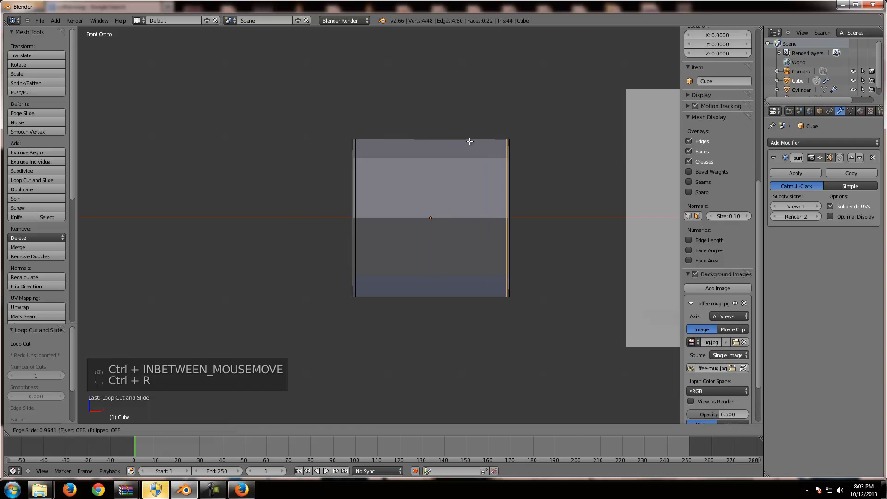
left_click(471, 142)
Add two loop cuts close to the cube's front and back faces, the front one slid to about 0.94, and leave Edit Mode.
middle_click_drag(447, 190, 514, 238)
key("ctrl+r")
left_click(411, 207)
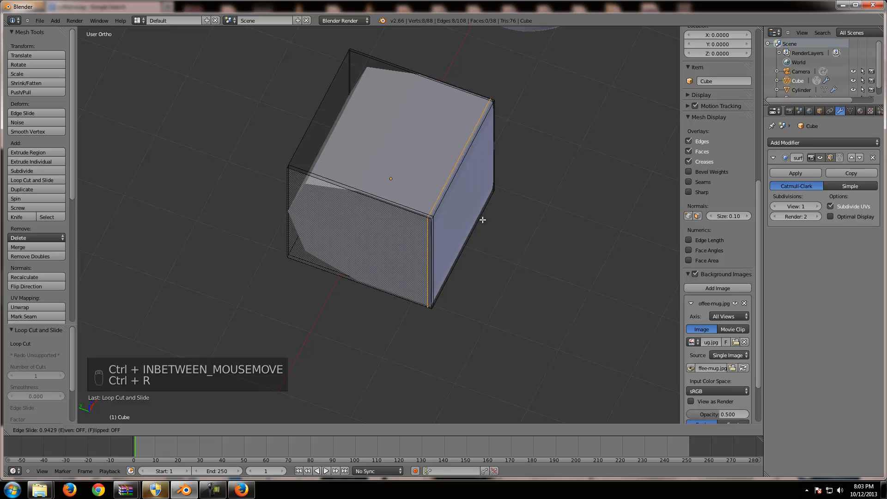
left_click(481, 218)
key("ctrl+r")
left_click(370, 194)
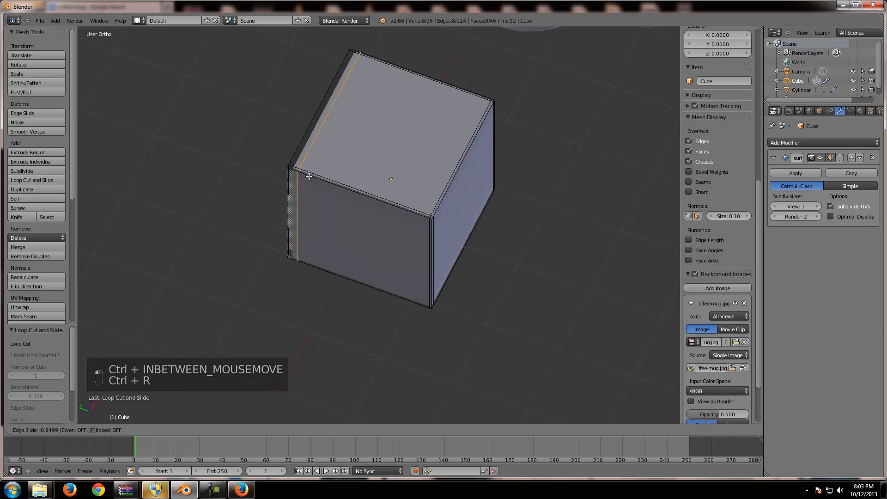
left_click(305, 176)
key("a")
key("Tab")
Inspect the cube's corner up close and set its Subdivision Surface view subdivisions to 2.
mouse_move(382, 220)
middle_mouse_down()
mouse_move(425, 251)
mouse_move(341, 195)
mouse_move(387, 211)
middle_mouse_up()
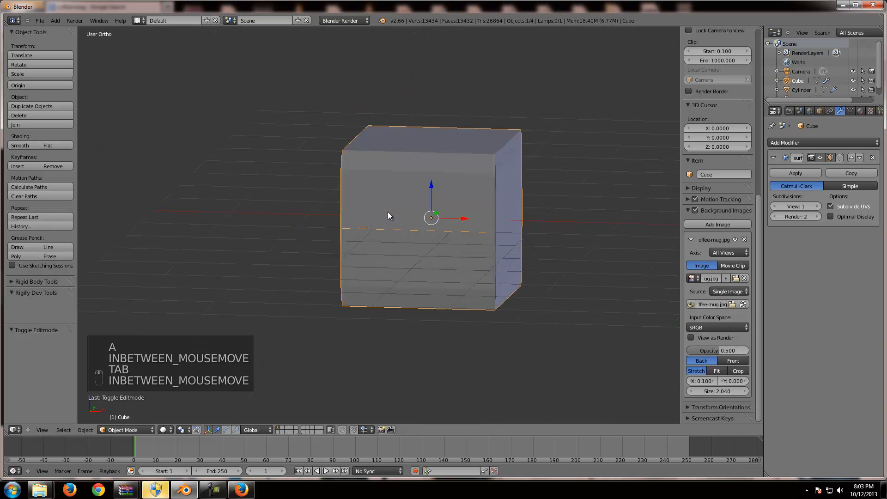
scroll(386, 212, "up", 6)
middle_click_drag(307, 209, 364, 226)
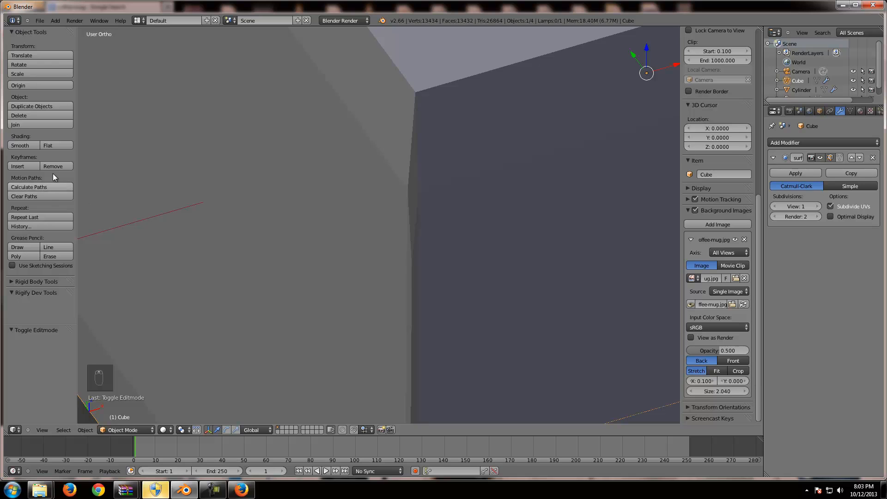
middle_click_drag(420, 172, 74, 189)
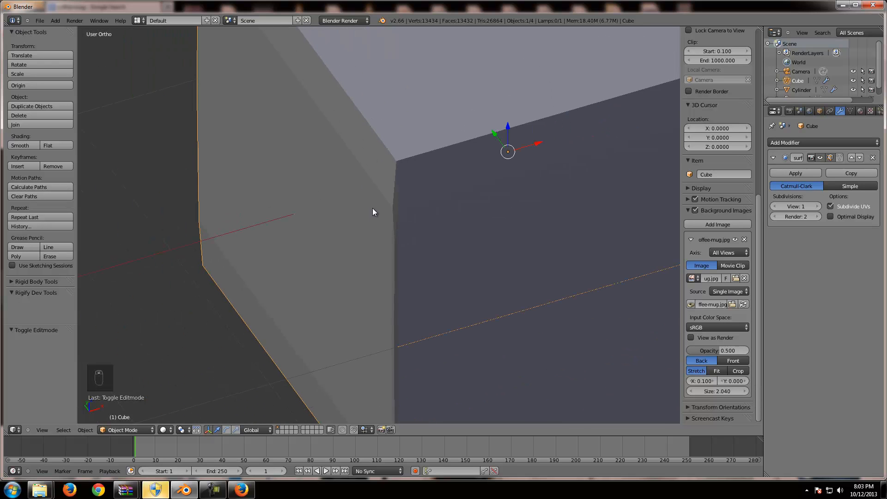
middle_click_drag(374, 209, 374, 219)
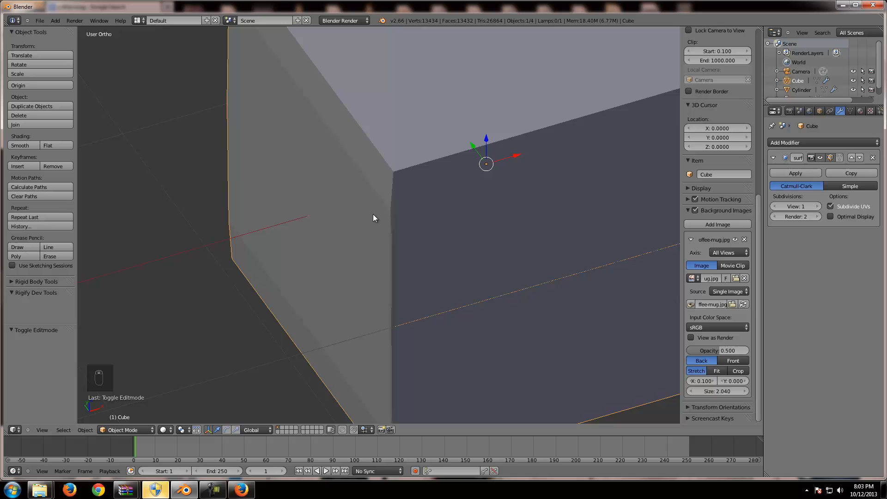
left_click(819, 207)
scroll(482, 227, "down", 2)
scroll(452, 249, "down", 5)
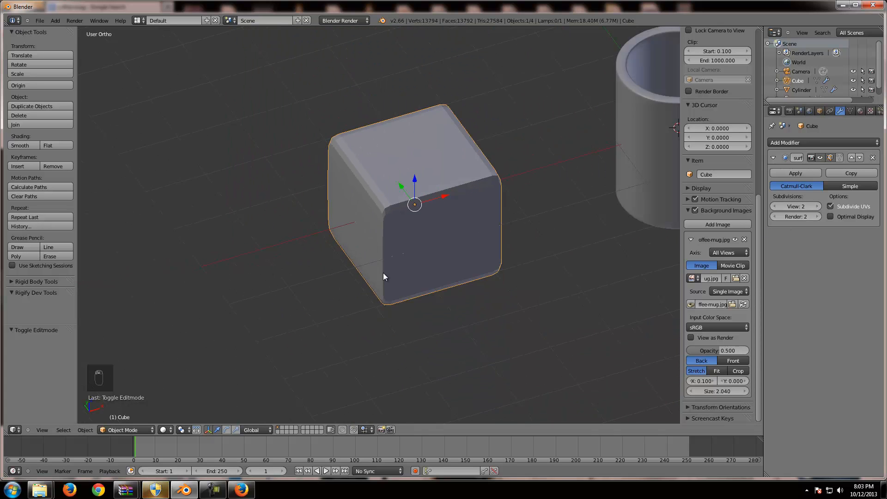
Add loop cuts close to the cube's top and bottom edges, deselect them and return to Object Mode.
scroll(375, 268, "up", 3)
key("Tab")
scroll(404, 231, "up", 4)
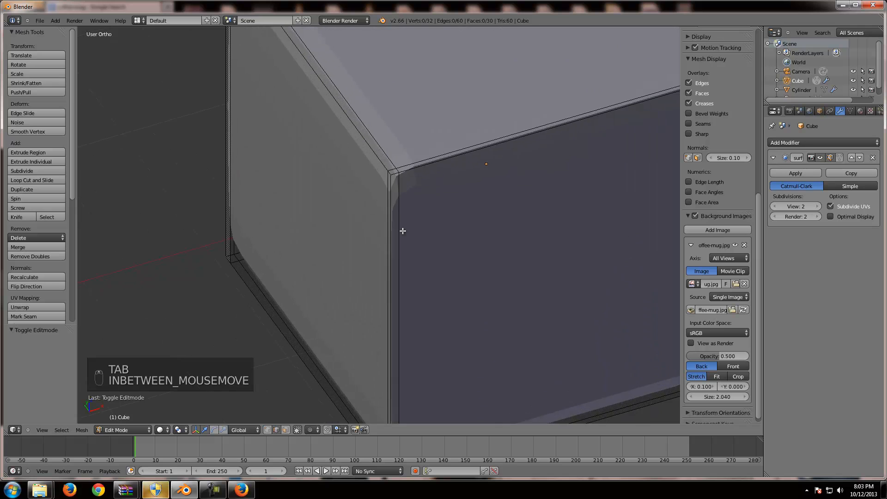
key("ctrl+r")
left_click(401, 195)
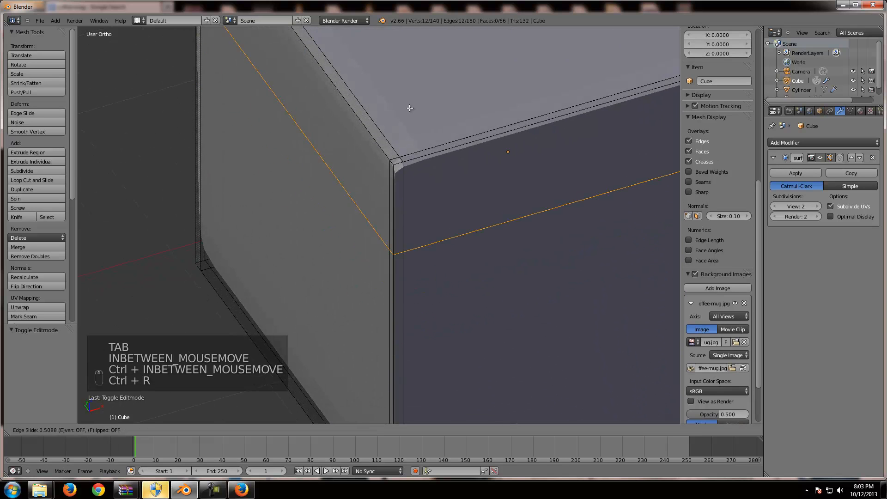
left_click(401, 34)
scroll(400, 222, "down", 2)
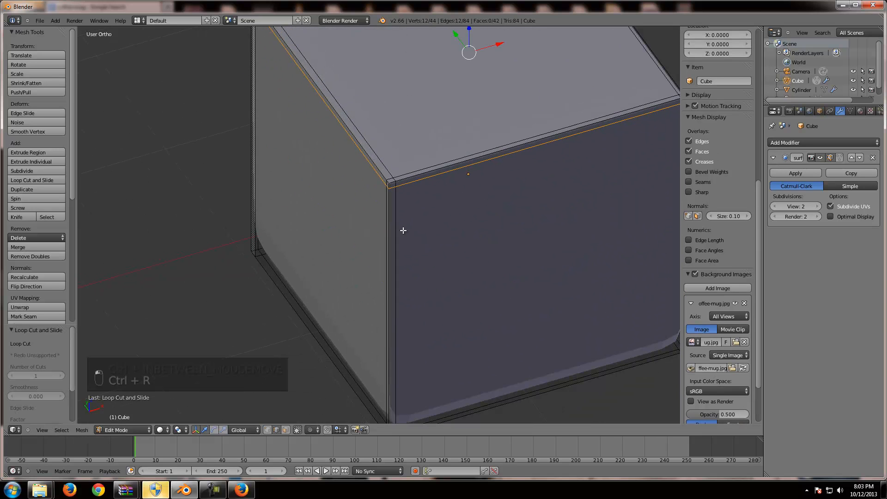
key("ctrl+r")
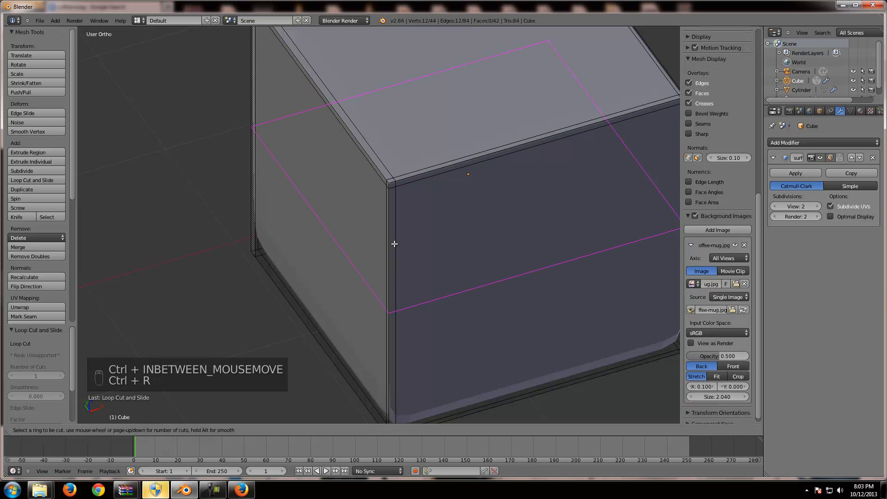
left_click(394, 244)
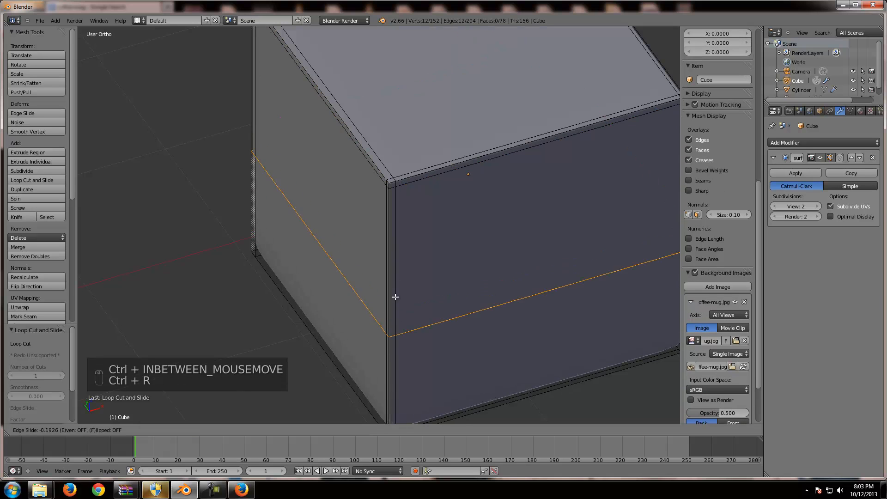
left_click(394, 361)
key("Tab")
scroll(437, 353, "down", 5)
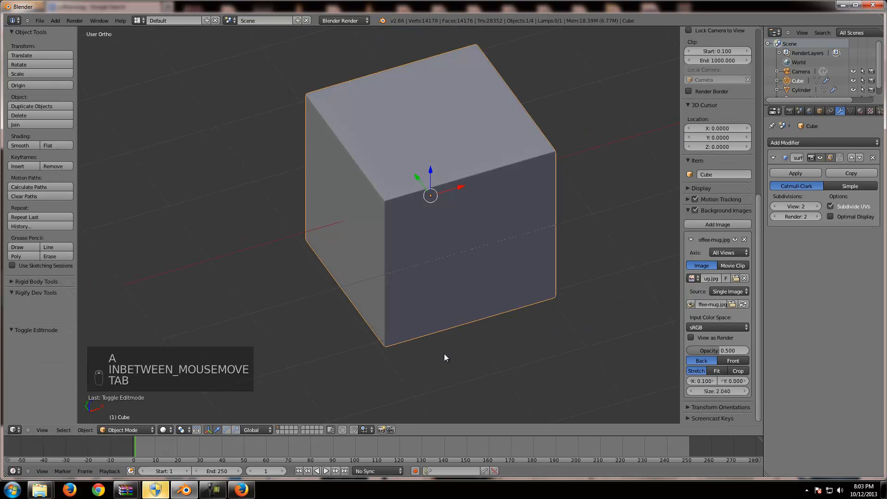
Apply smooth shading to the cube and inspect its edges and corners up close.
middle_click_drag(323, 305, 322, 302)
scroll(357, 266, "up", 6)
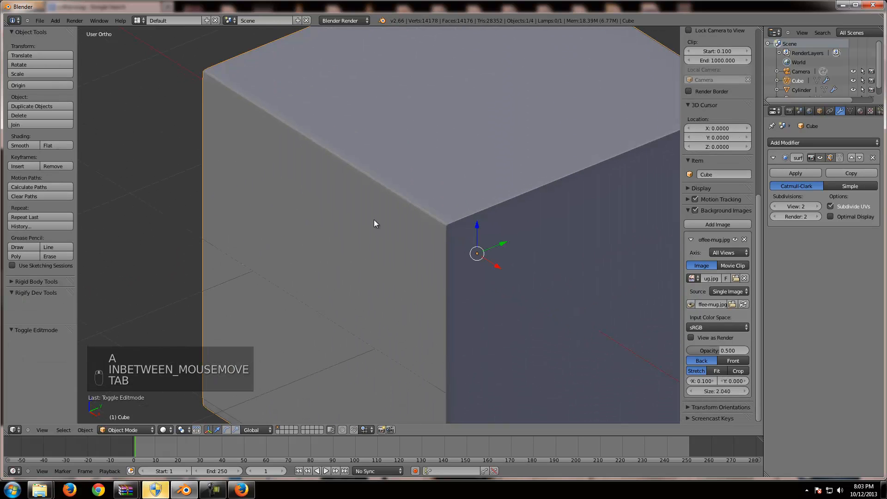
middle_click_drag(372, 224, 341, 232, "shift")
scroll(354, 215, "up", 2)
scroll(365, 211, "up", 3)
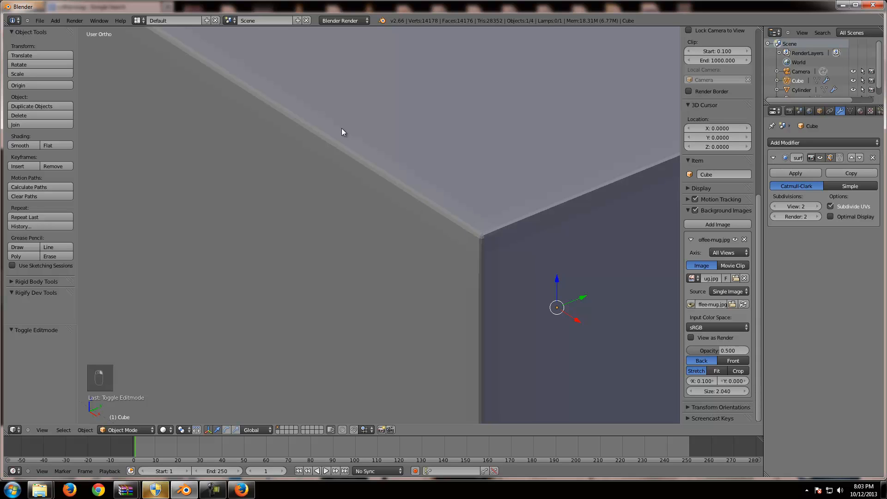
left_click(26, 146)
scroll(397, 246, "down", 1)
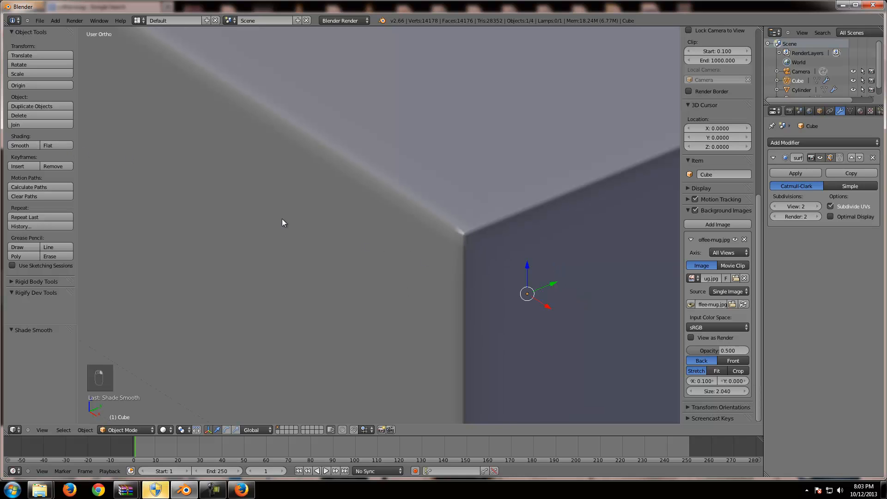
scroll(445, 208, "down", 6)
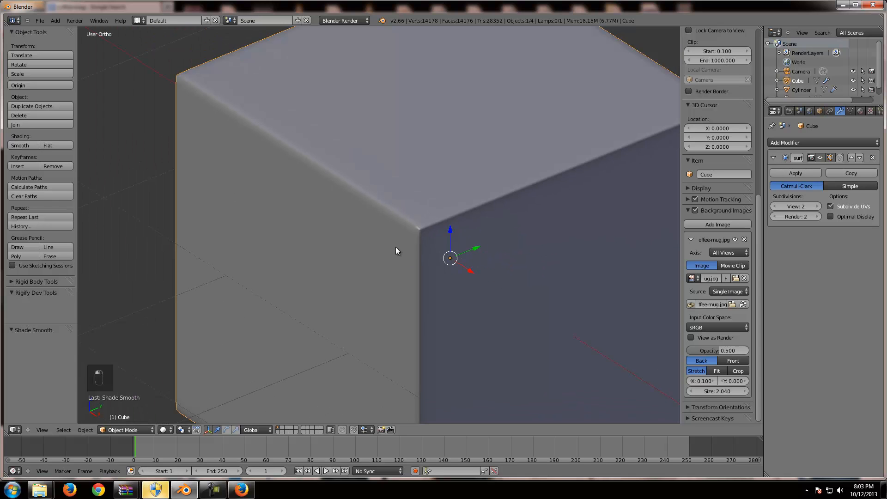
middle_click_drag(336, 255, 422, 291)
scroll(428, 294, "up", 4)
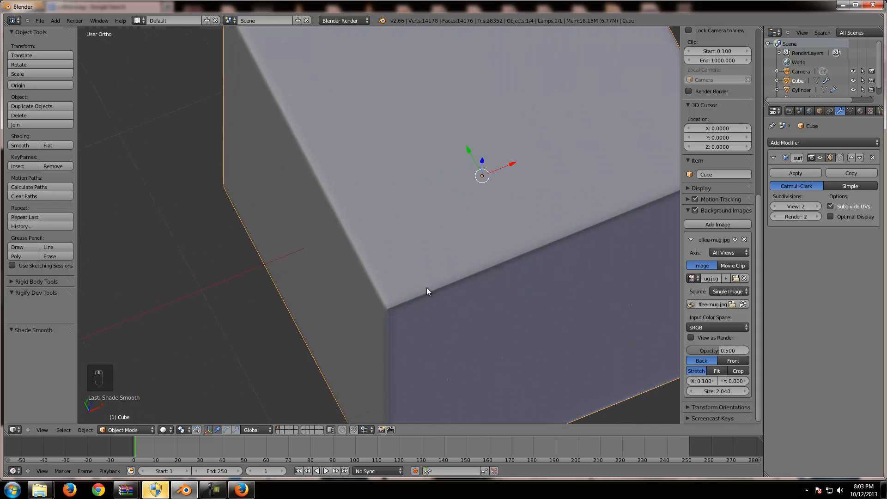
scroll(416, 302, "down", 5)
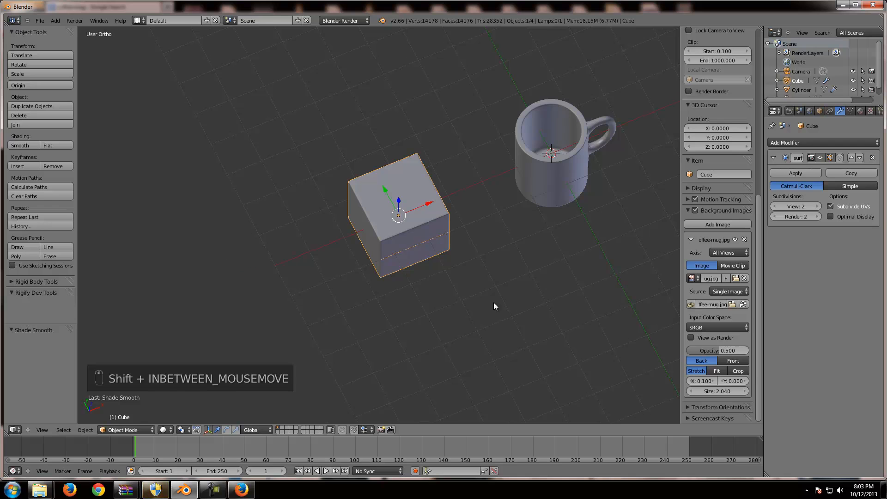
Examine the mug's rim, body and handle up close from several angles next to the cube.
middle_click_drag(515, 296, 365, 335, "shift")
scroll(388, 329, "up", 6)
middle_click_drag(465, 222, 470, 276, "shift")
scroll(422, 299, "up", 3)
scroll(470, 276, "down", 8)
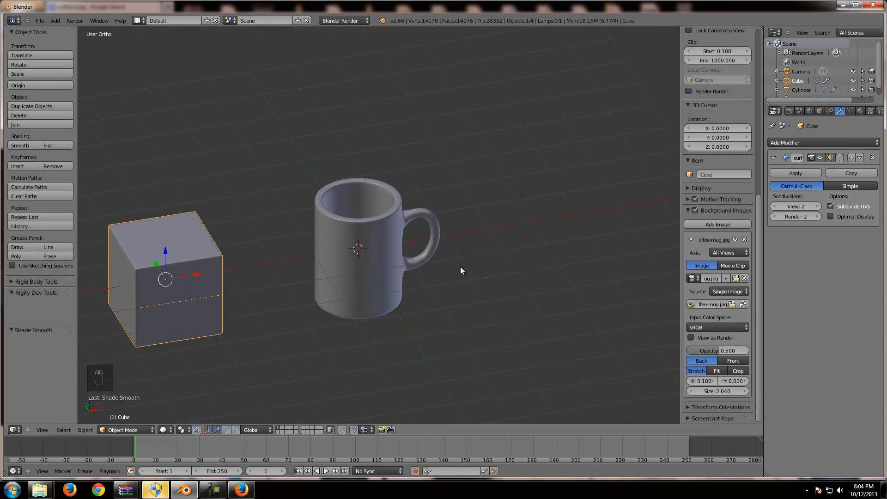
scroll(465, 282, "up", 4)
middle_click_drag(520, 276, 490, 288)
scroll(301, 280, "up", 4)
scroll(485, 287, "down", 6)
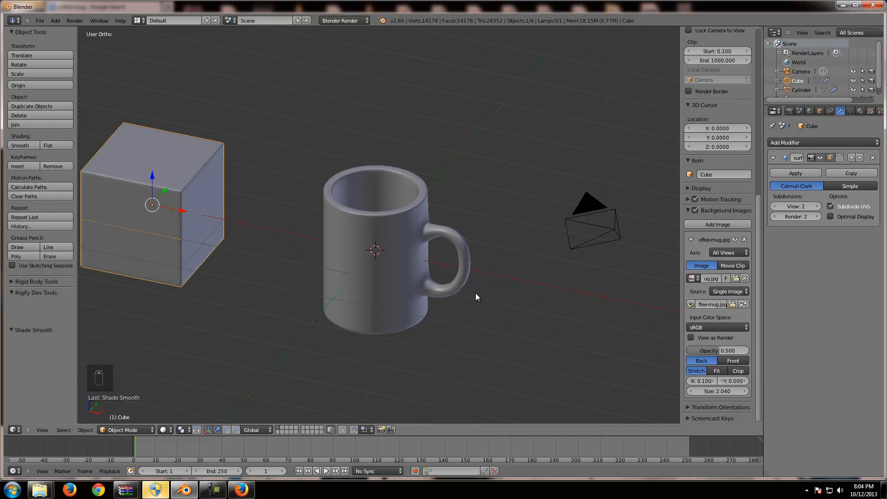
scroll(413, 271, "up", 3)
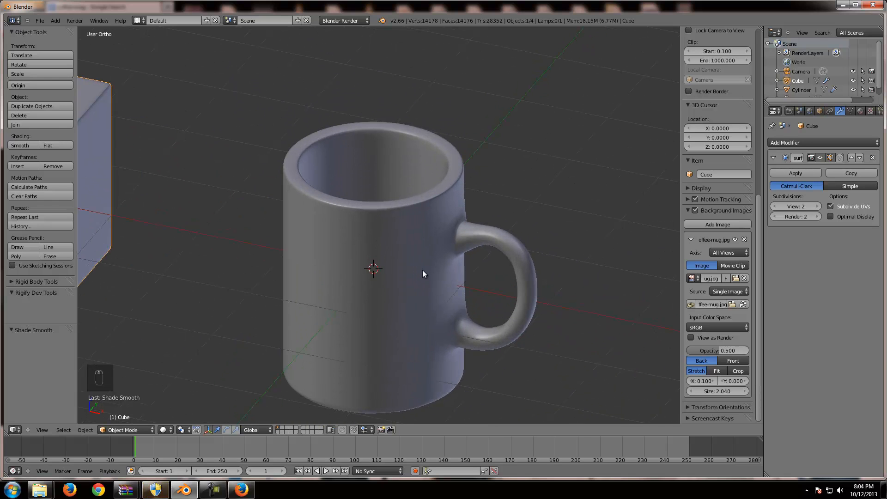
scroll(423, 270, "up", 3)
Select the mug and compare its rounded edges with the cube's sharper ones.
right_click(512, 209)
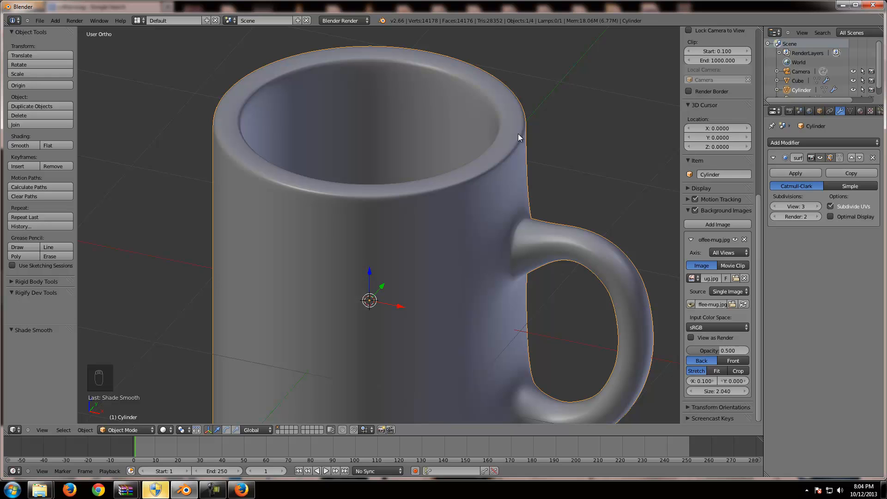
scroll(522, 139, "down", 6)
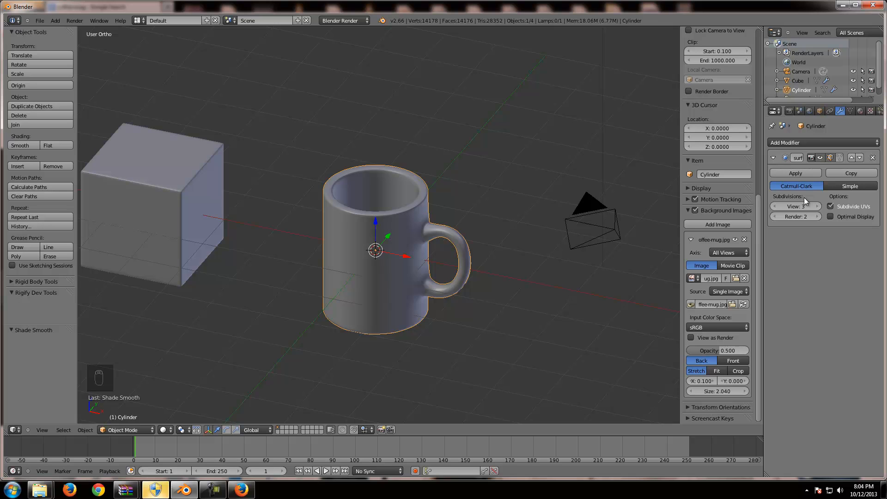
scroll(430, 217, "up", 6)
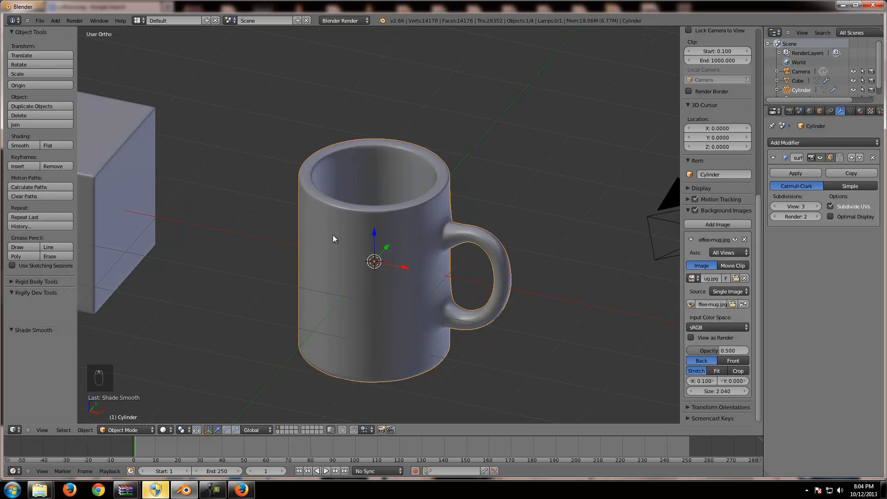
Select the supporting edge loops inside and just below the mug's rim in Edit Mode, deselect them and return to Object Mode.
key("Tab")
scroll(377, 233, "up", 3)
right_click(405, 193, "alt")
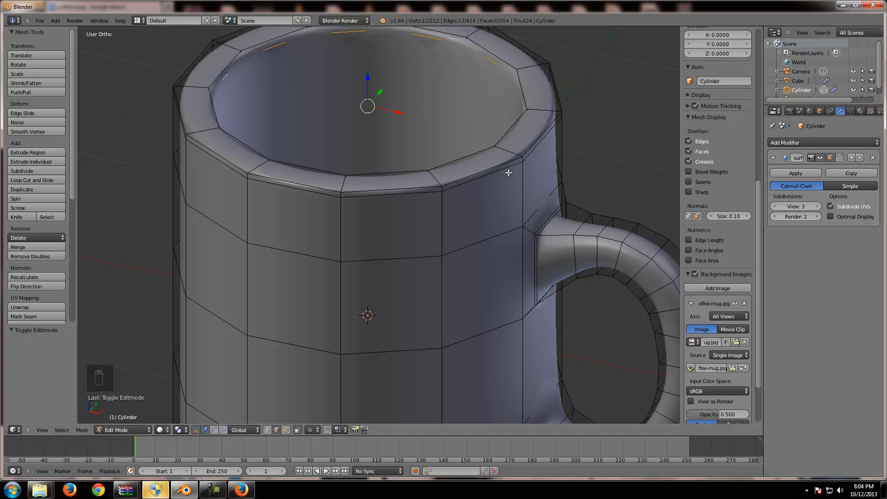
key("a")
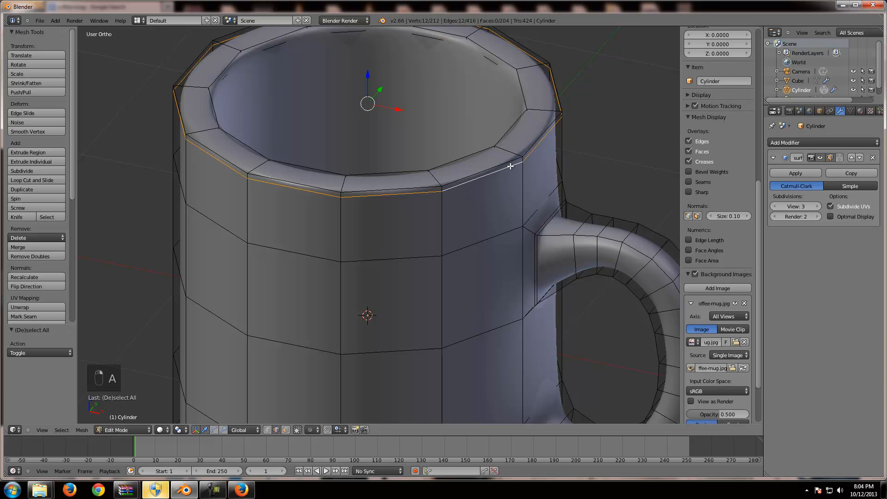
scroll(522, 158, "down", 10)
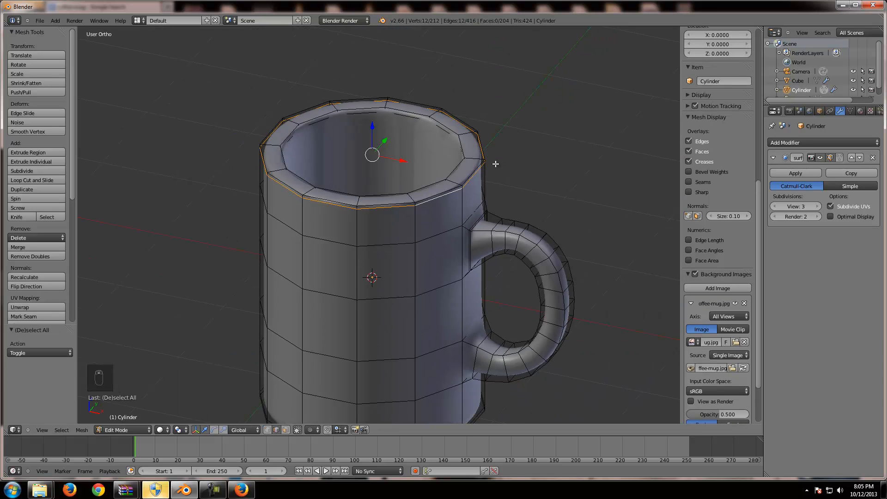
scroll(392, 210, "up", 8)
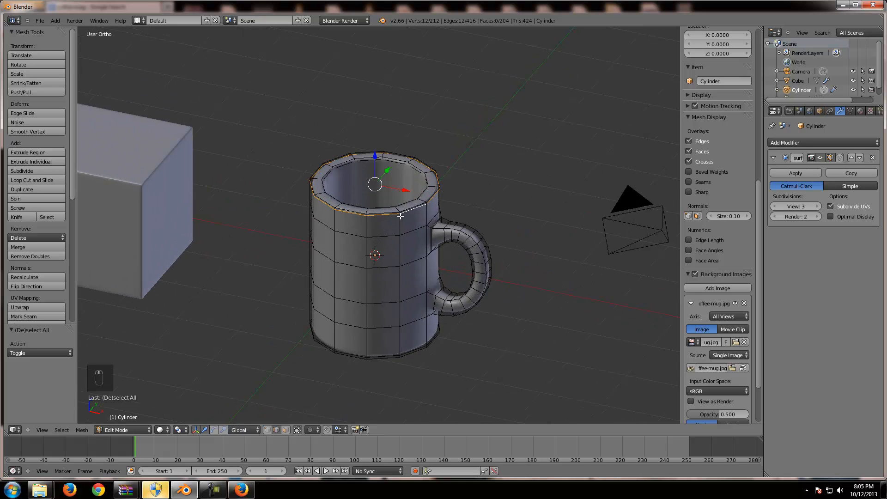
scroll(419, 231, "down", 4)
key("a")
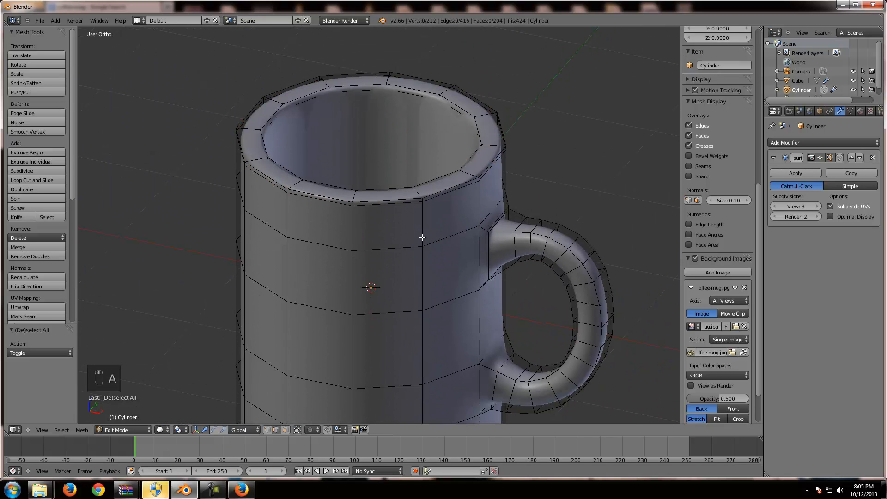
key("Tab")
scroll(432, 243, "down", 2)
scroll(434, 252, "down", 2)
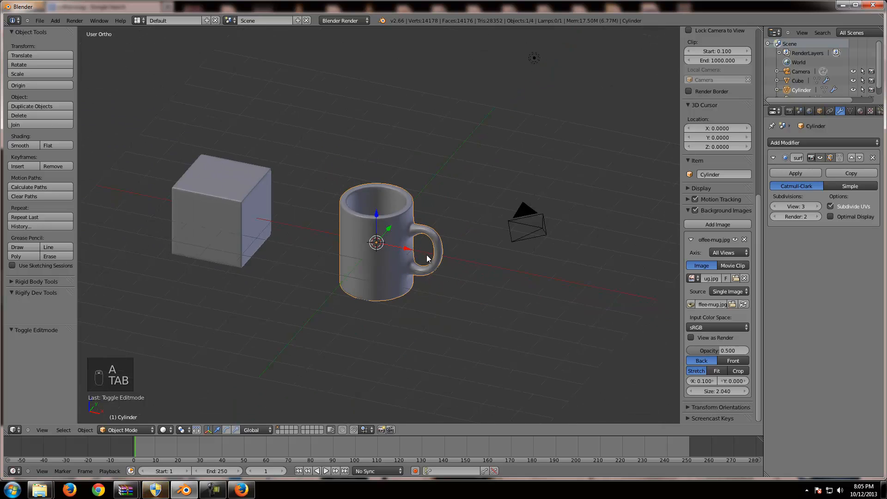
Try a loop cut around the mug's body and along its handle, slid near the handle's upper joint, and undo it.
key("Tab")
scroll(439, 251, "up", 6)
scroll(440, 251, "up", 5)
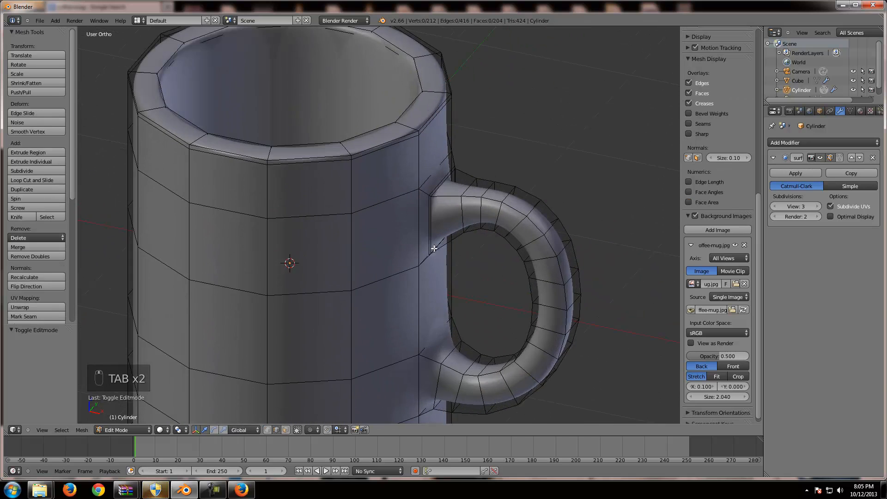
key("ctrl+r")
left_click(455, 224)
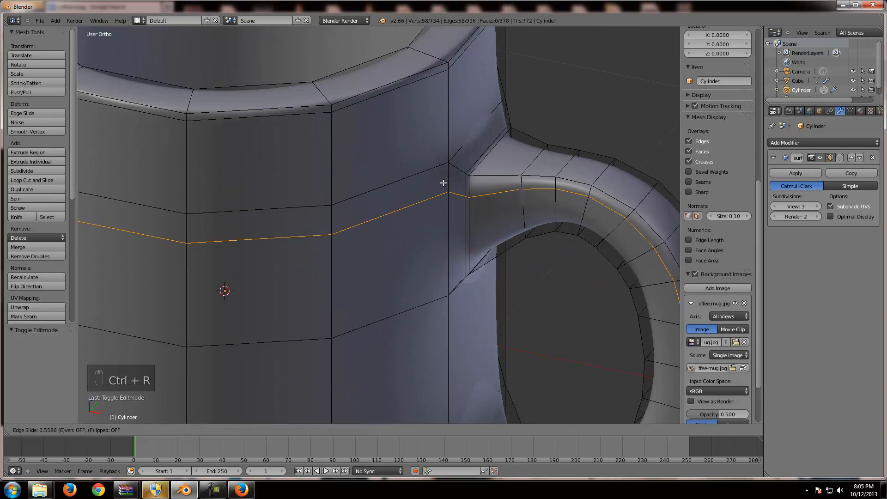
left_click(450, 181)
key("ctrl+z")
scroll(342, 214, "down", 4)
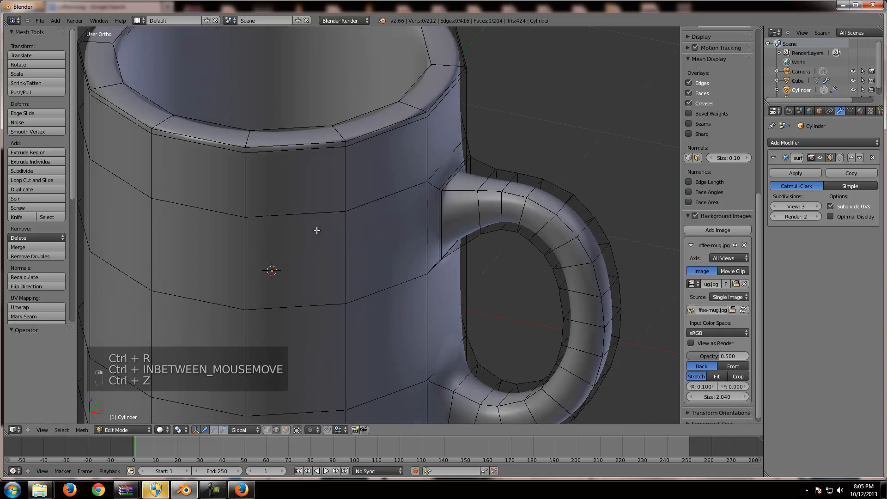
Examine the mug's mesh around the handle joints, lower edge and body from several sides.
middle_click_drag(251, 312, 252, 285, "shift")
middle_click_drag(366, 257, 377, 257, "shift")
scroll(377, 257, "down", 5)
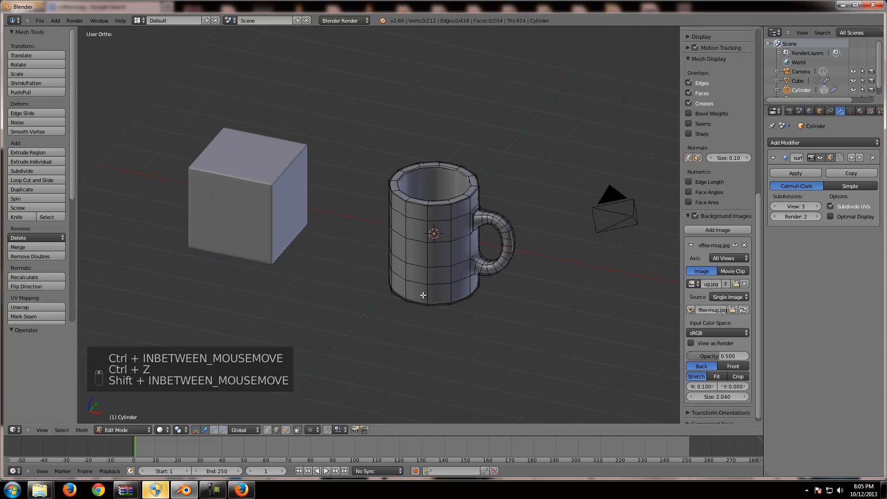
middle_click_drag(401, 262, 451, 279)
scroll(452, 279, "up", 6)
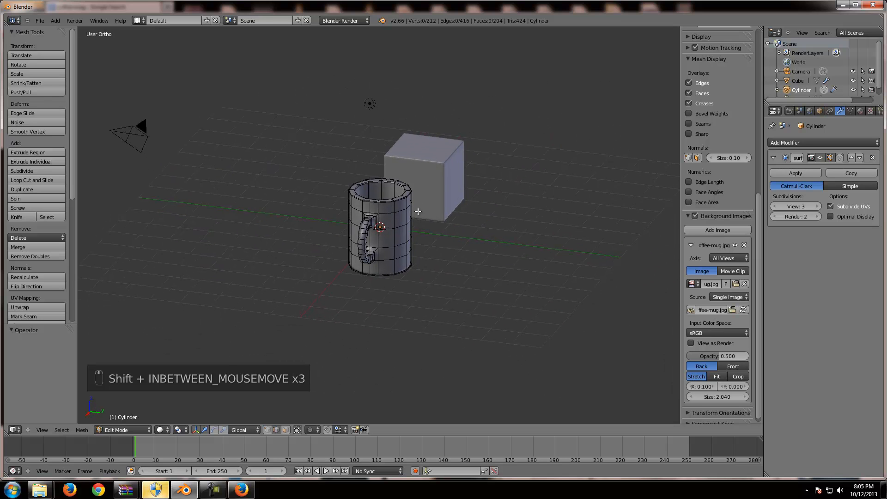
scroll(450, 245, "down", 3)
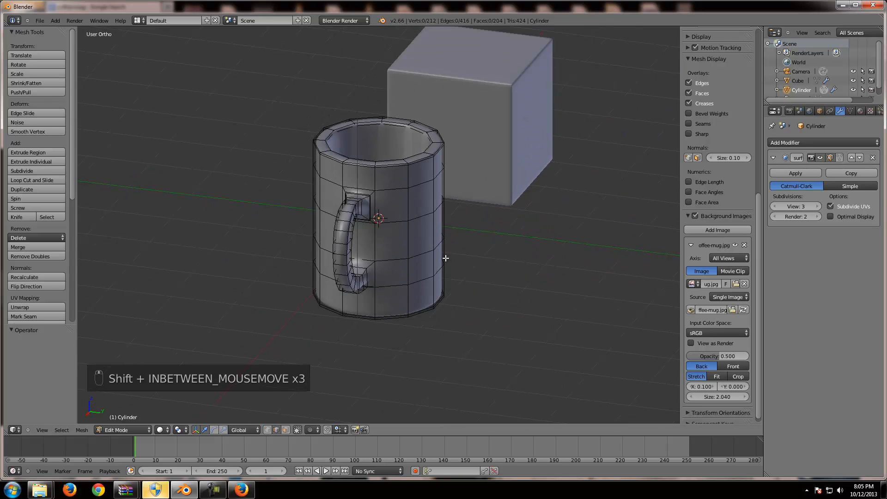
scroll(446, 258, "up", 3)
middle_click_drag(360, 283, 467, 271)
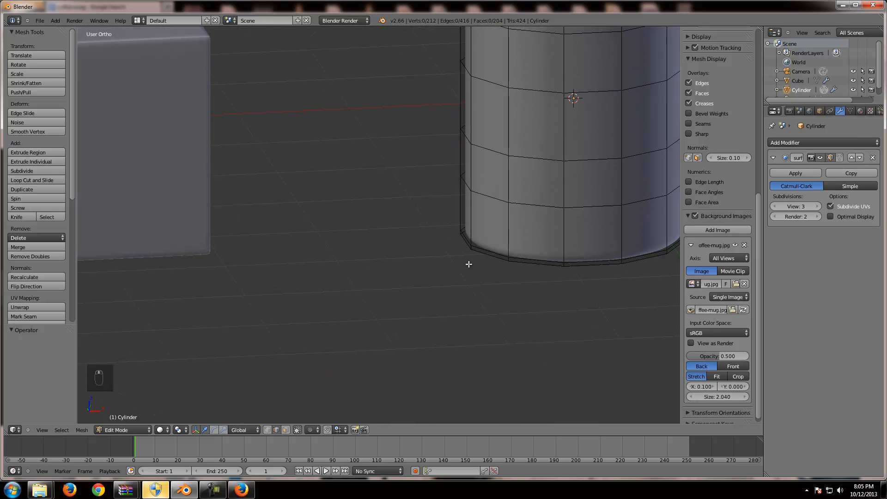
middle_click_drag(523, 158, 368, 386, "shift")
scroll(390, 338, "down", 7)
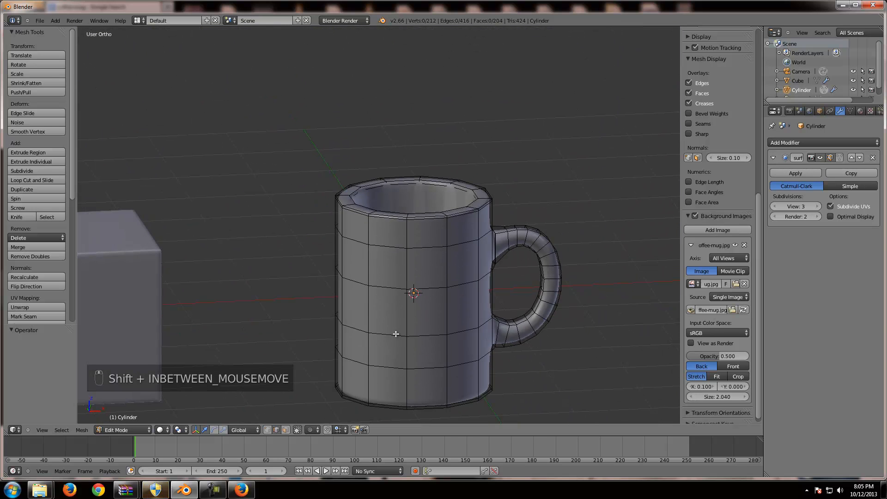
scroll(398, 332, "up", 2)
scroll(405, 328, "up", 3)
middle_click_drag(426, 333, 447, 286, "shift")
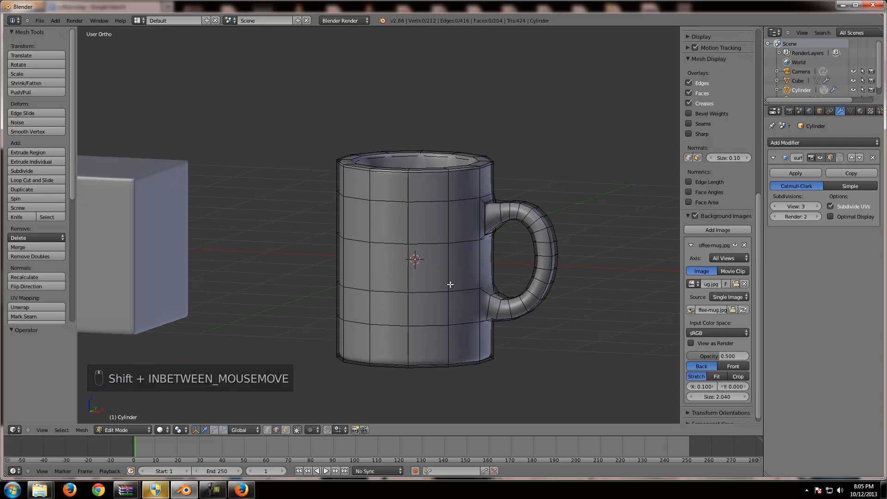
Try a horizontal loop cut around the middle of the mug's body and undo it.
key("ctrl+r")
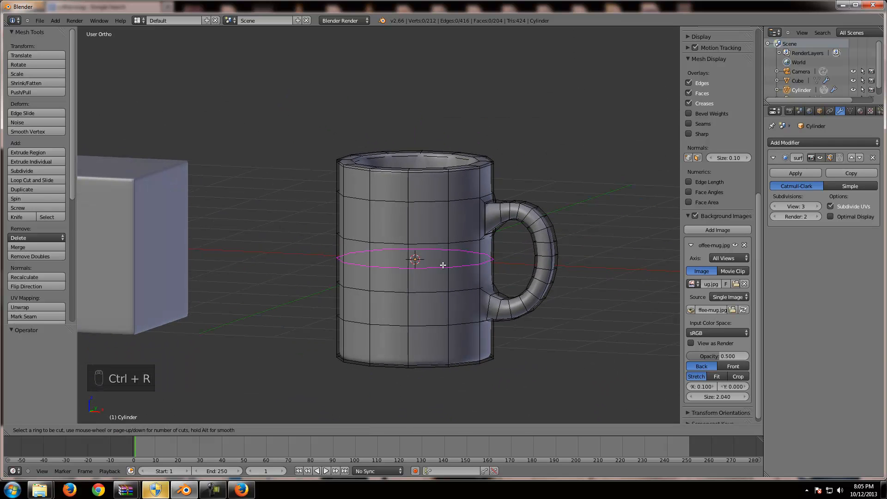
left_click(439, 259)
left_click(437, 239)
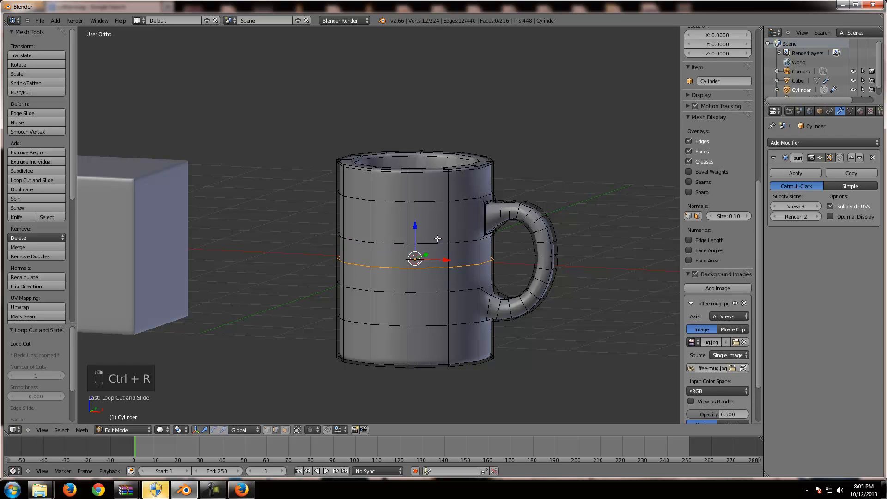
key("ctrl+z")
Leave Edit Mode and compare the mug's outline and lower corner with the reference image in the front view.
middle_click_drag(423, 294, 502, 243)
scroll(503, 287, "up", 6)
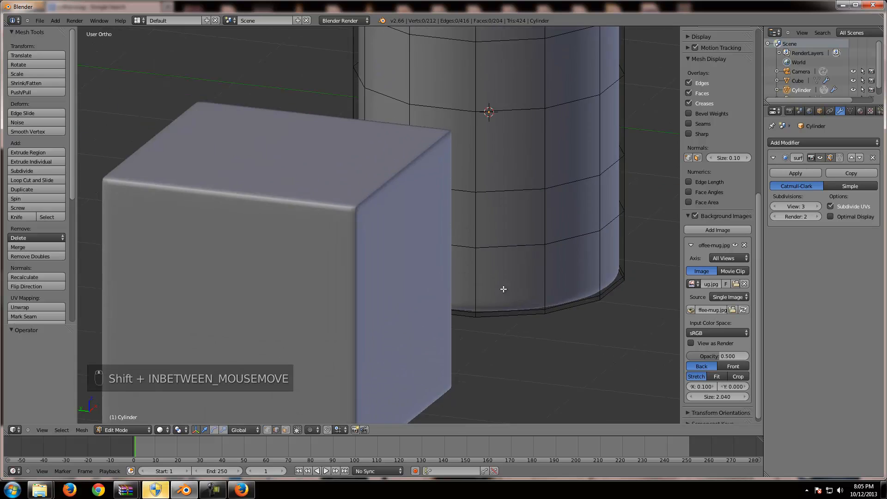
scroll(493, 307, "down", 7)
scroll(505, 316, "down", 2)
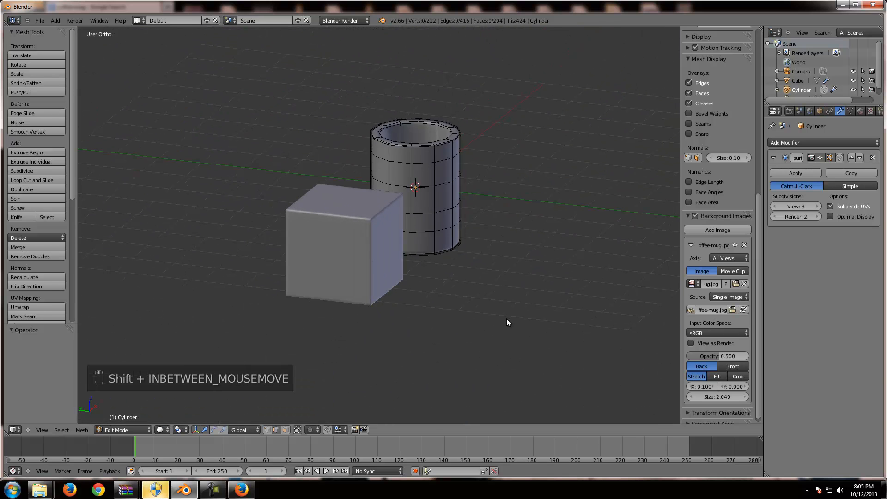
key("Tab")
middle_click_drag(626, 287, 449, 279)
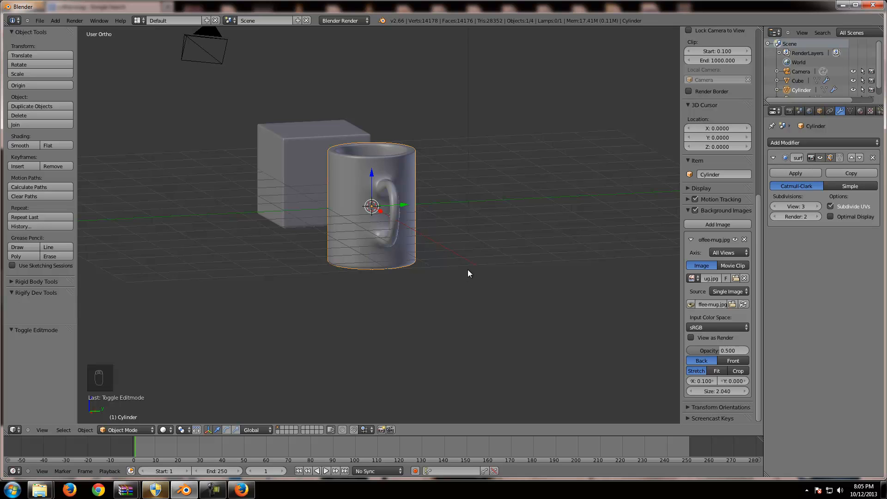
middle_click_drag(469, 271, 429, 282)
scroll(550, 254, "up", 3)
key("KP_1")
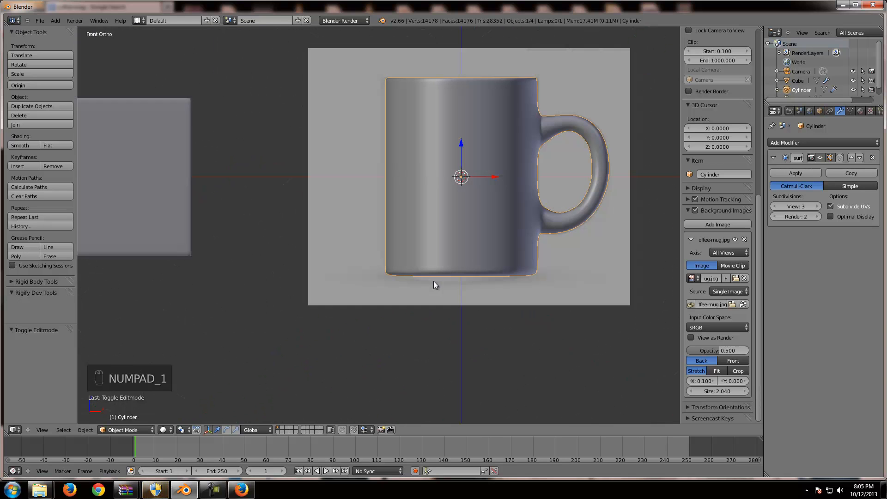
scroll(524, 243, "up", 5)
scroll(524, 243, "down", 5)
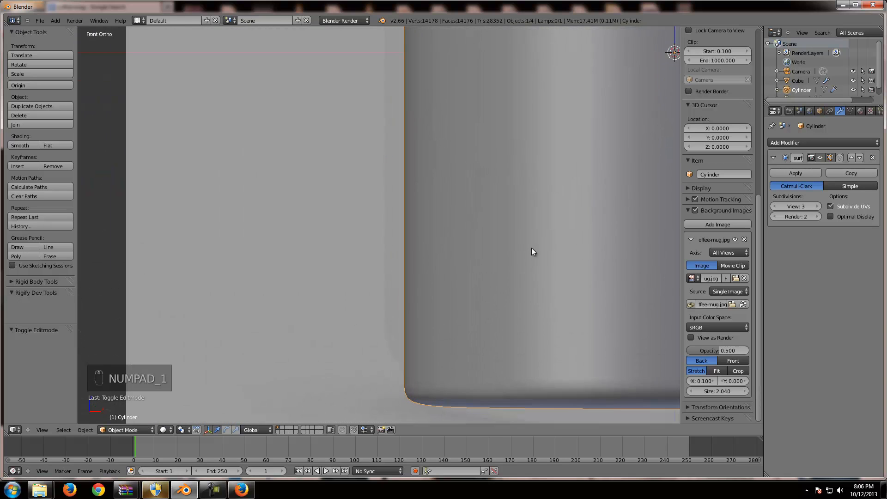